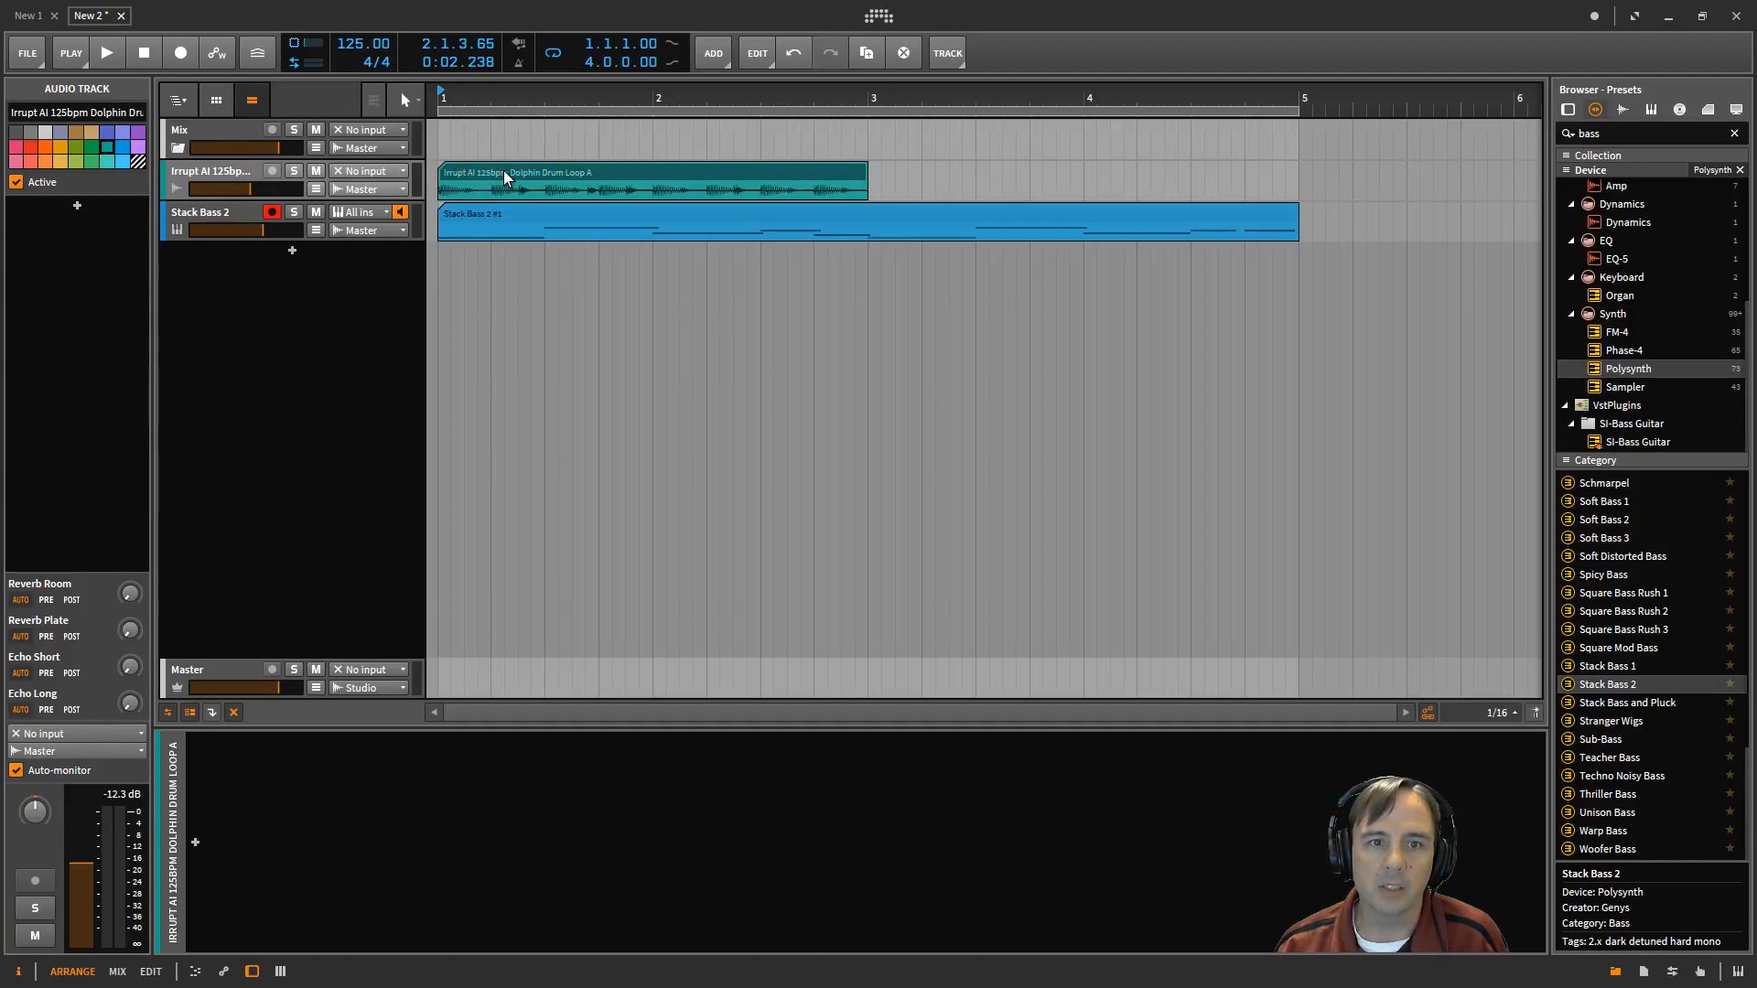
- Solo the drum loop track and play it back to hear the two-bar loop
click(294, 170)
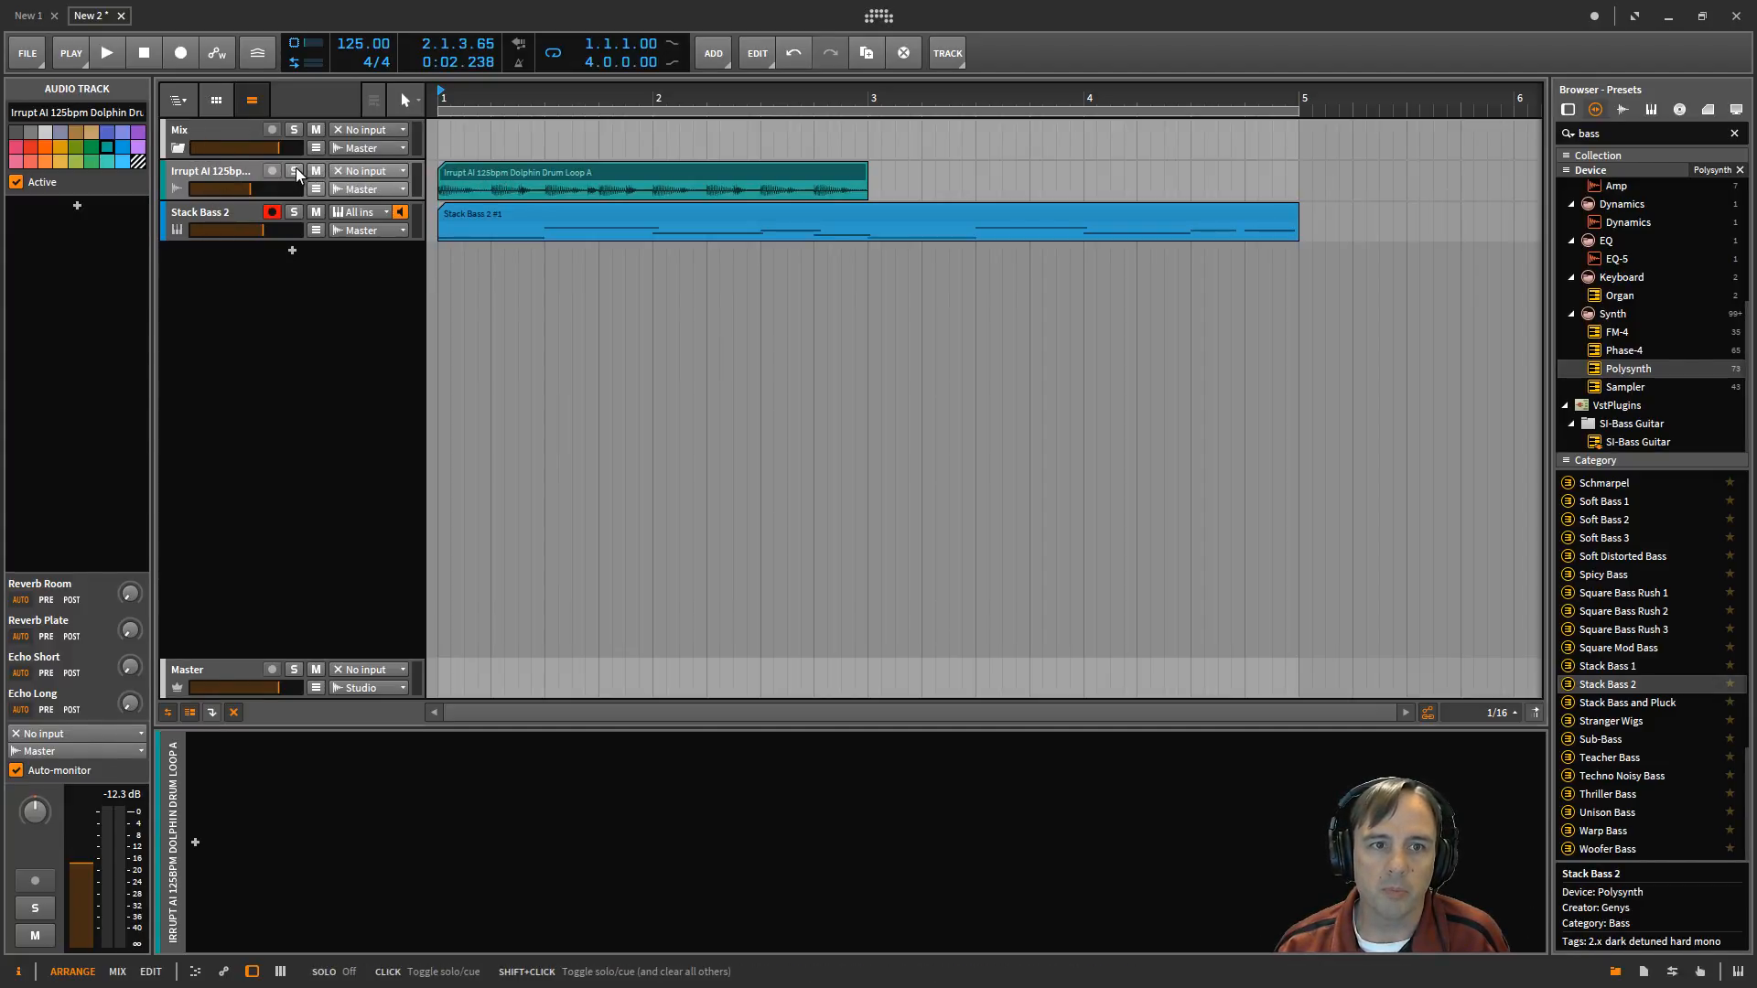
key(space)
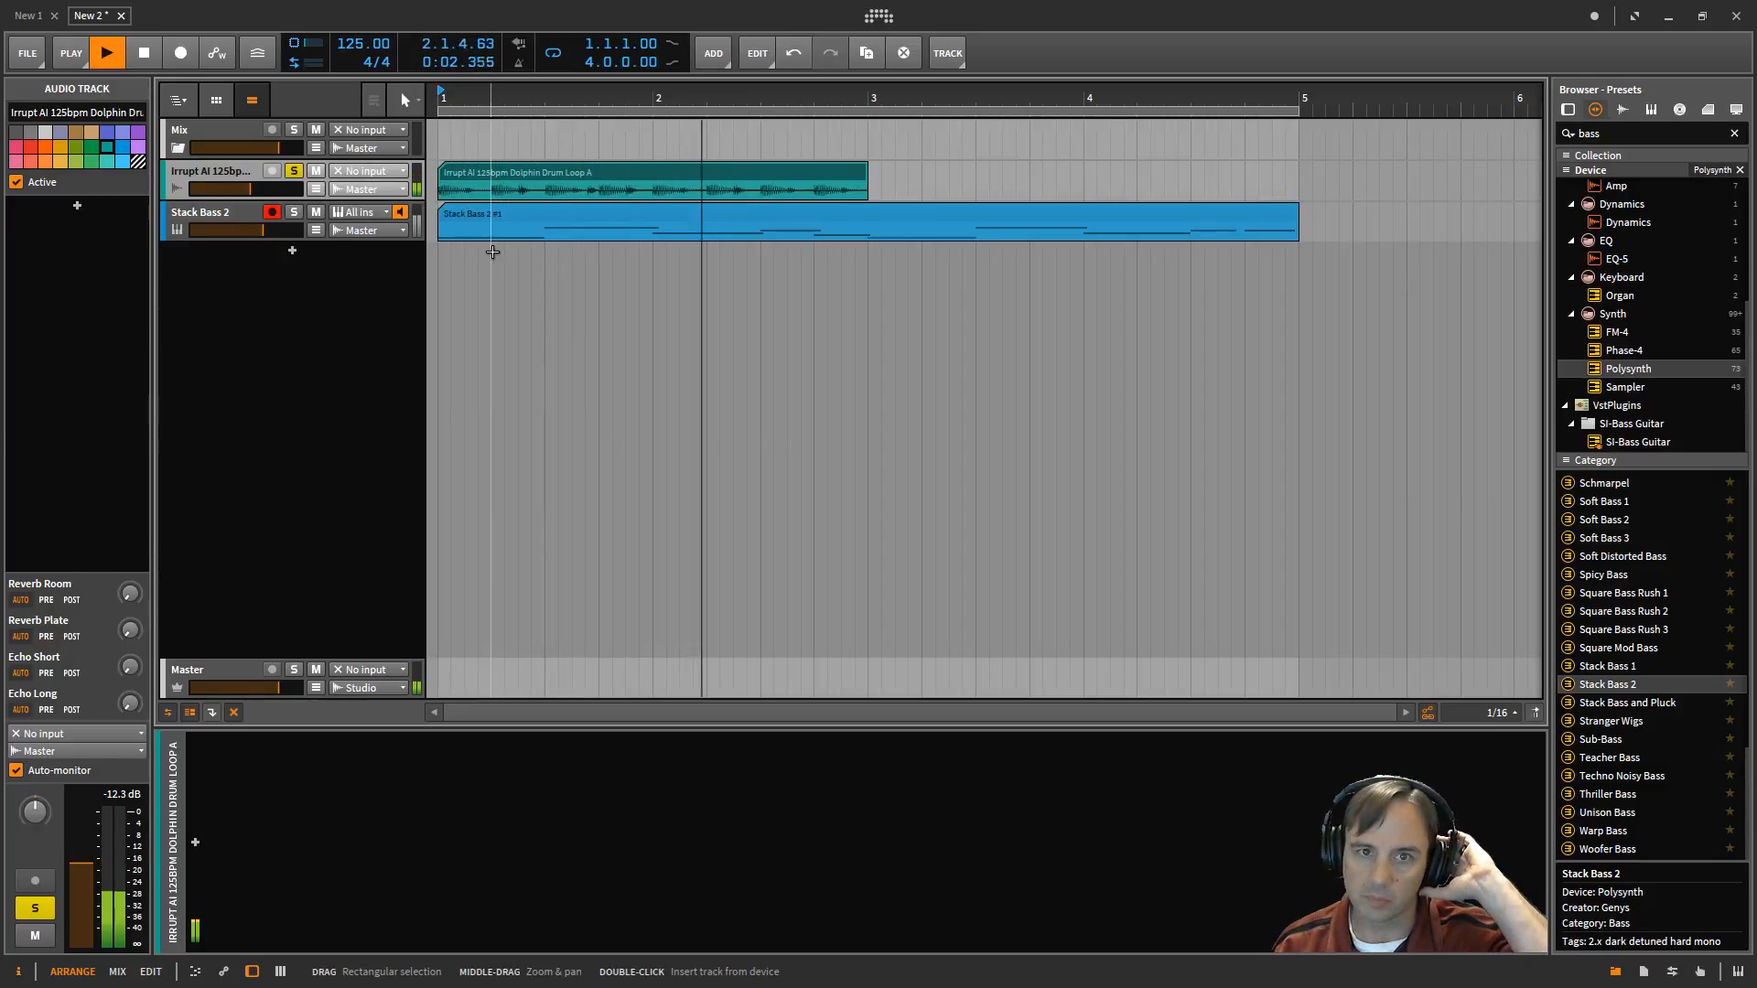
key(space)
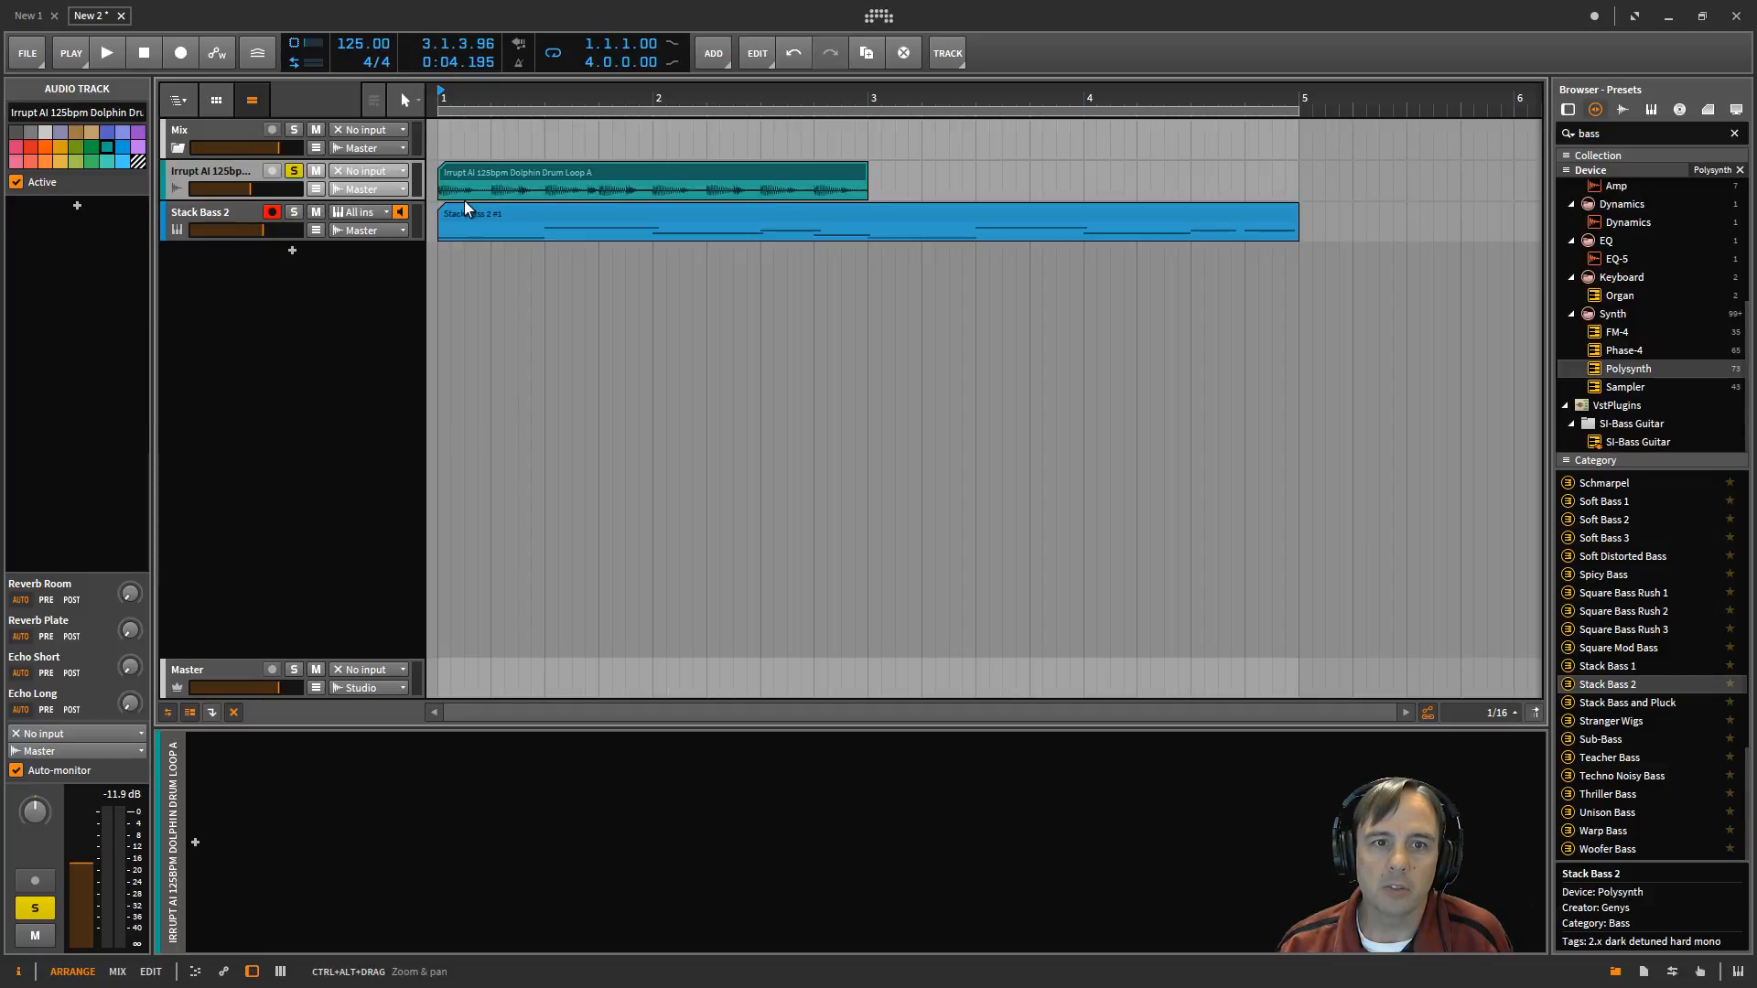
- Trim the drum loop clip to one bar for playback and restore its two-bar length
click(534, 172)
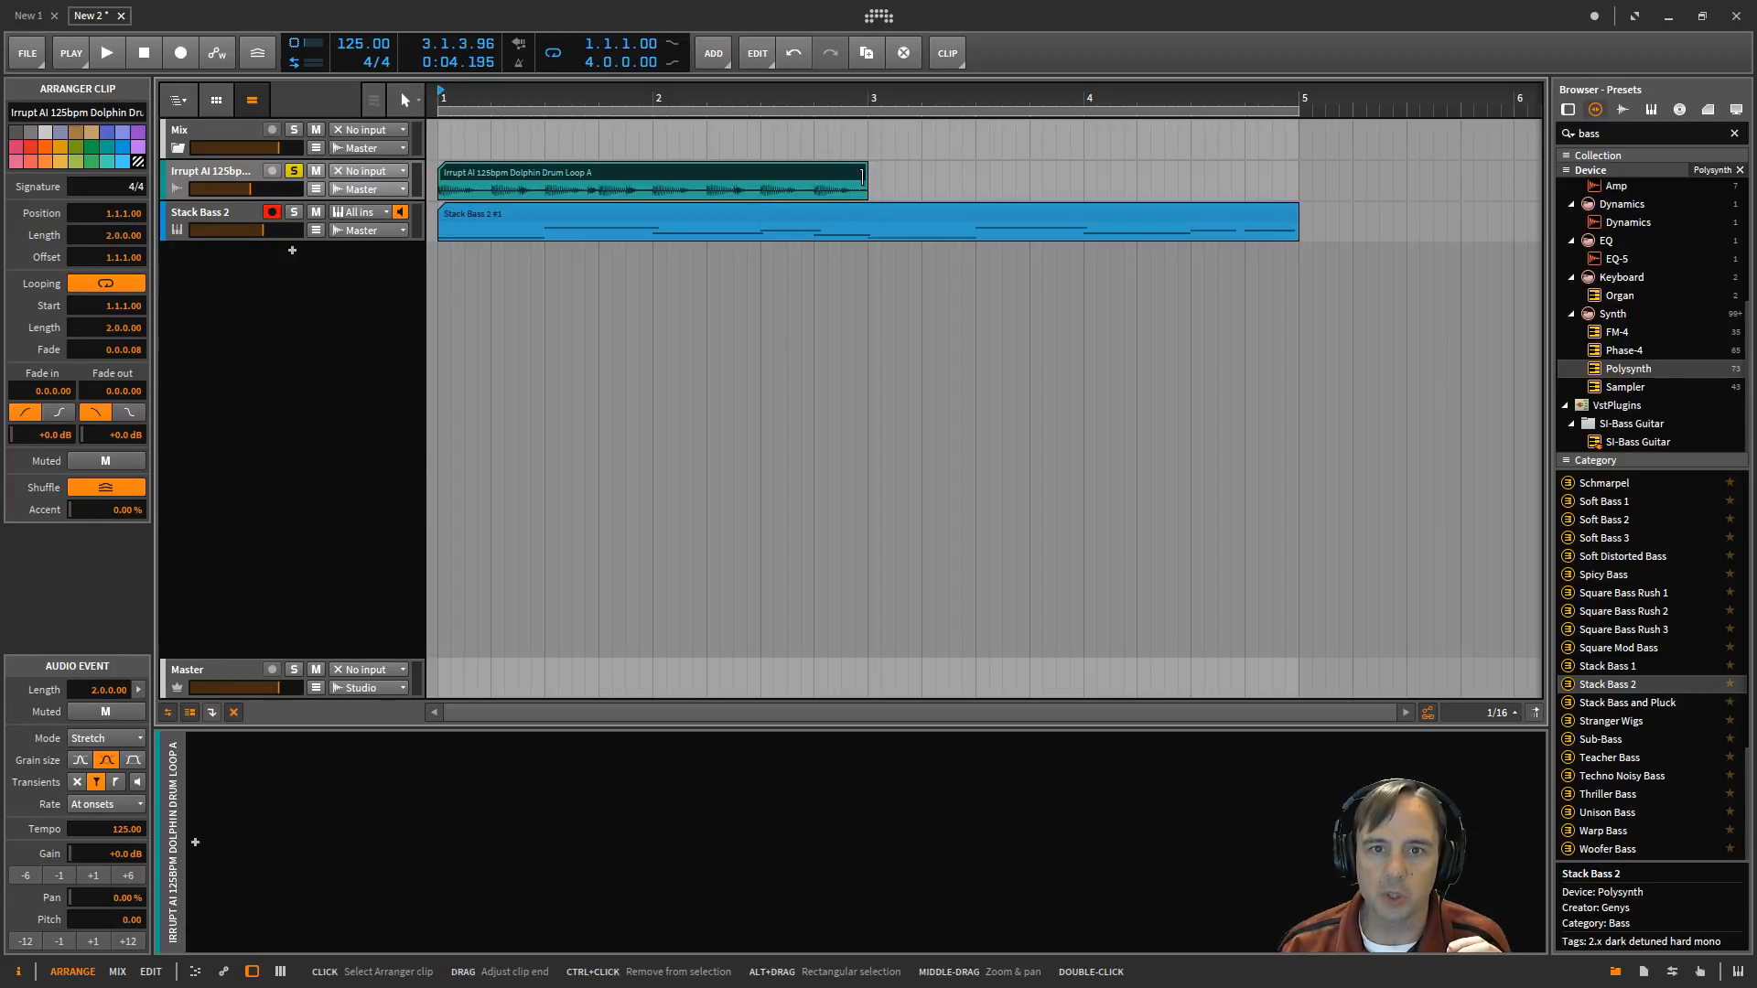
mouse_move(862, 177)
mouse_down()
mouse_move(776, 178)
mouse_move(865, 178)
mouse_up()
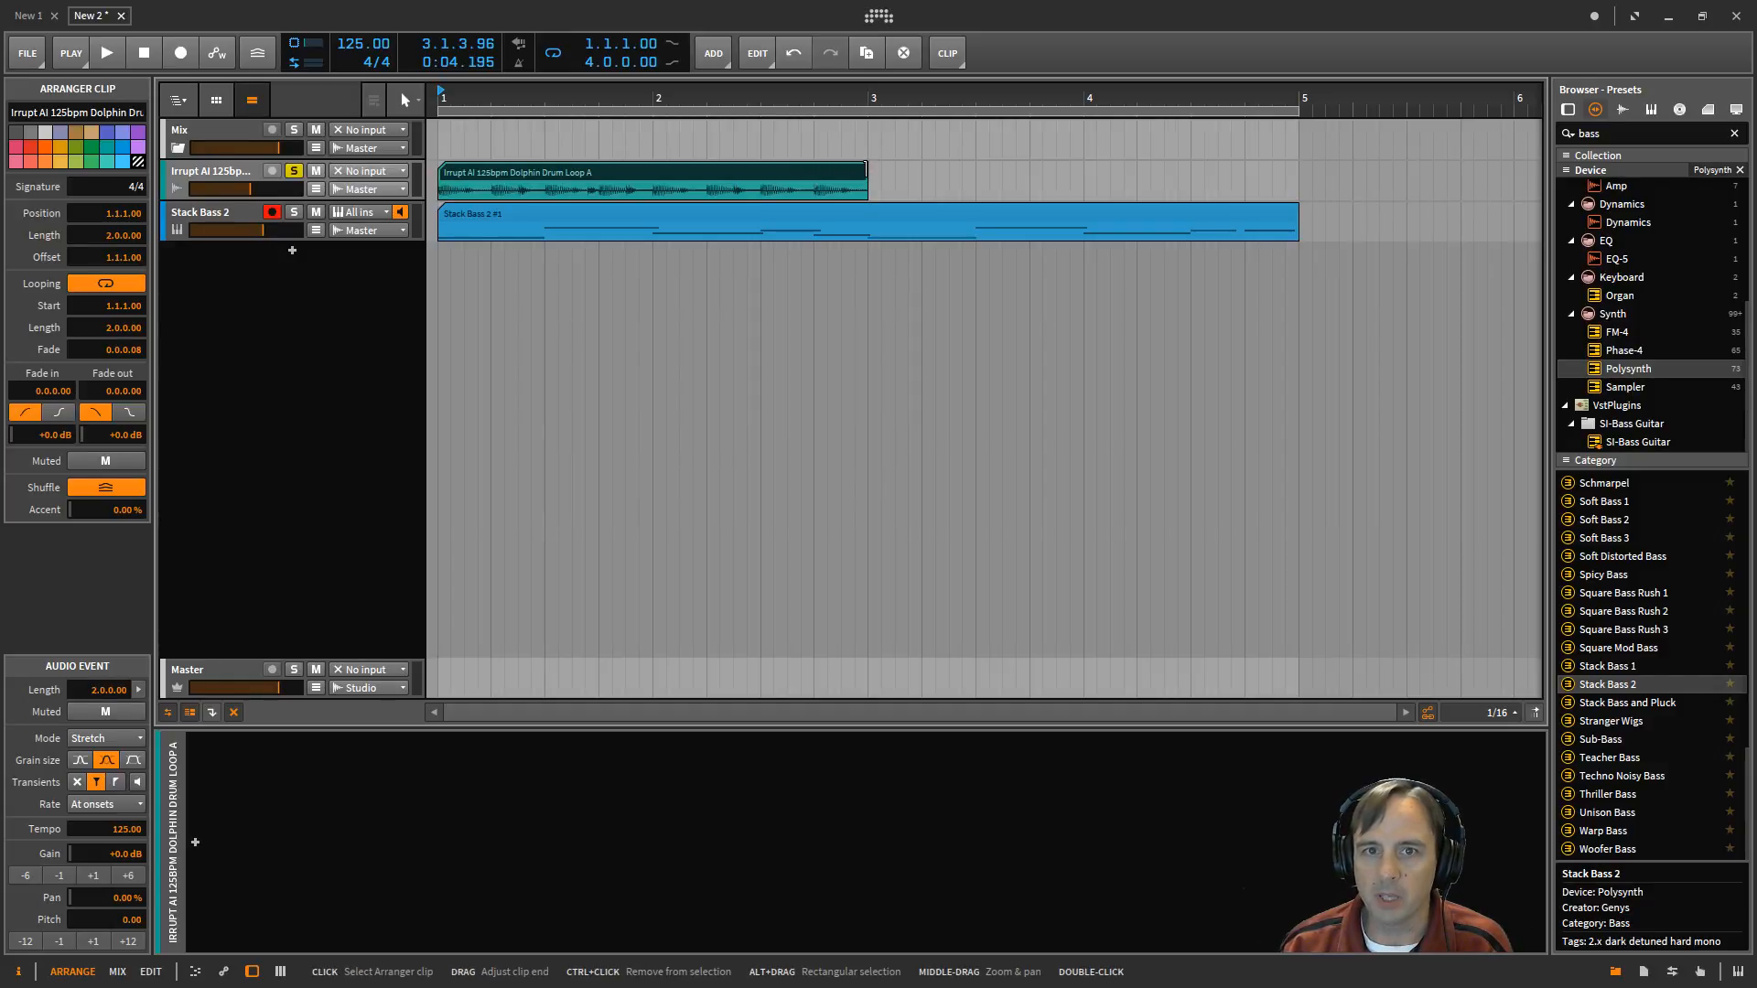
drag(865, 170, 653, 191)
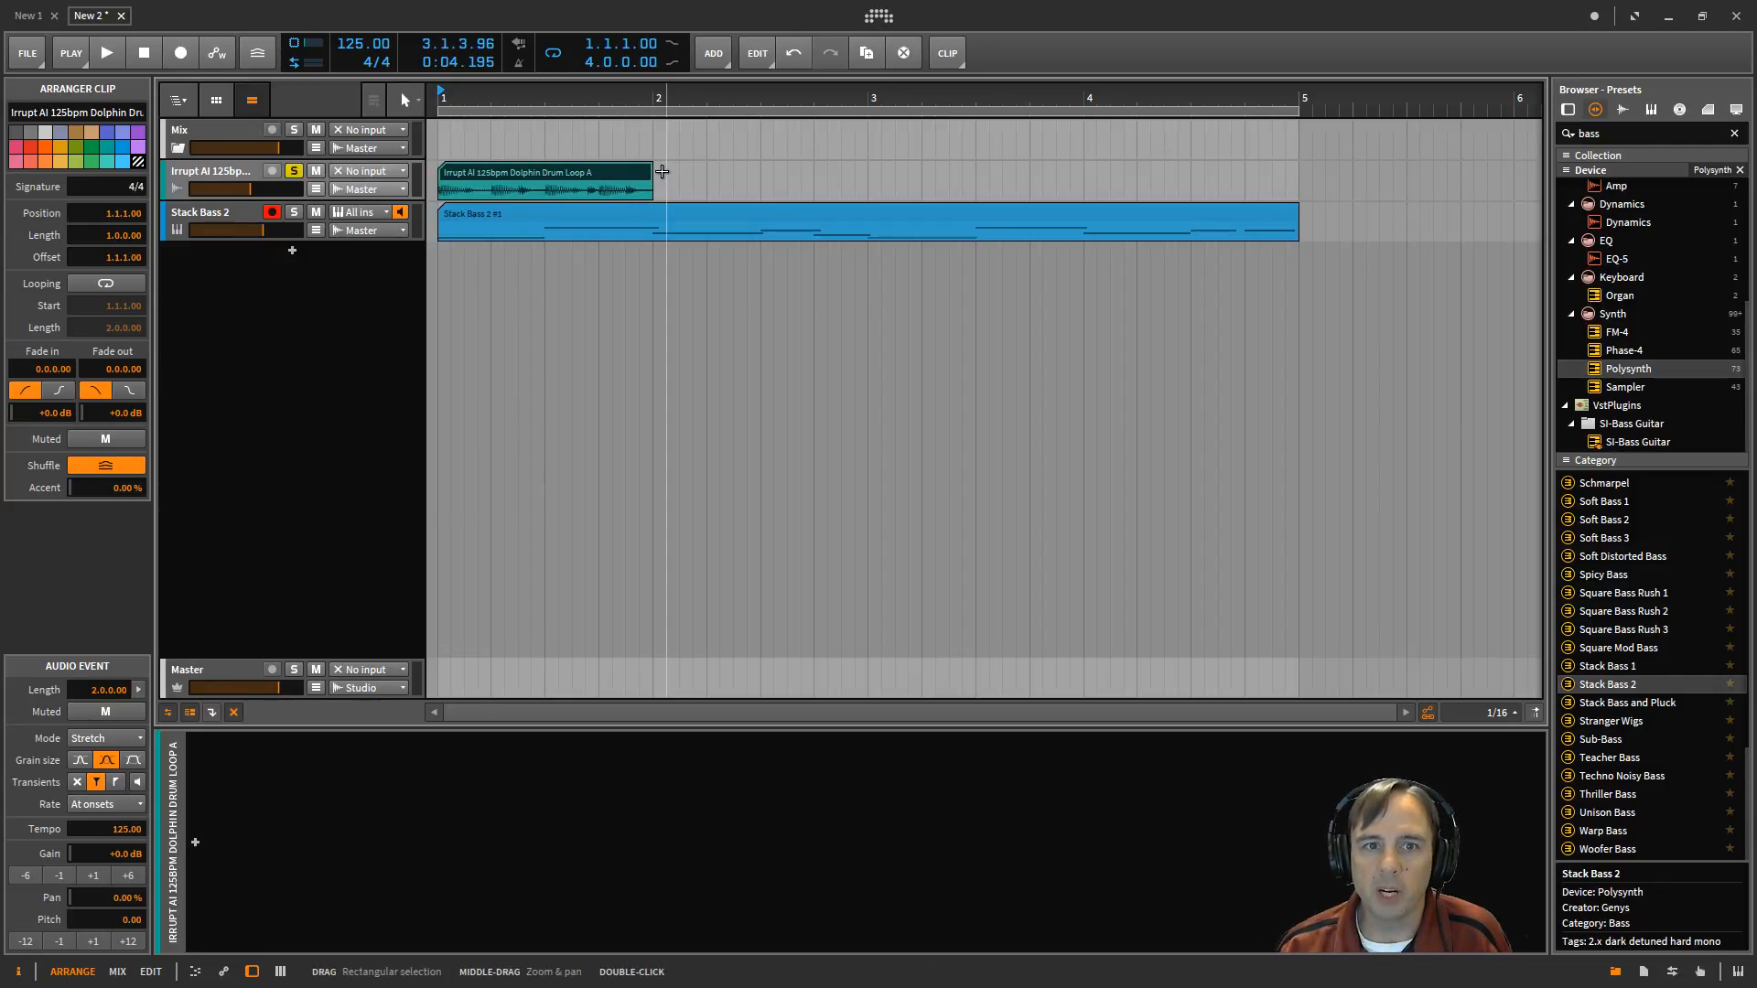
key(space)
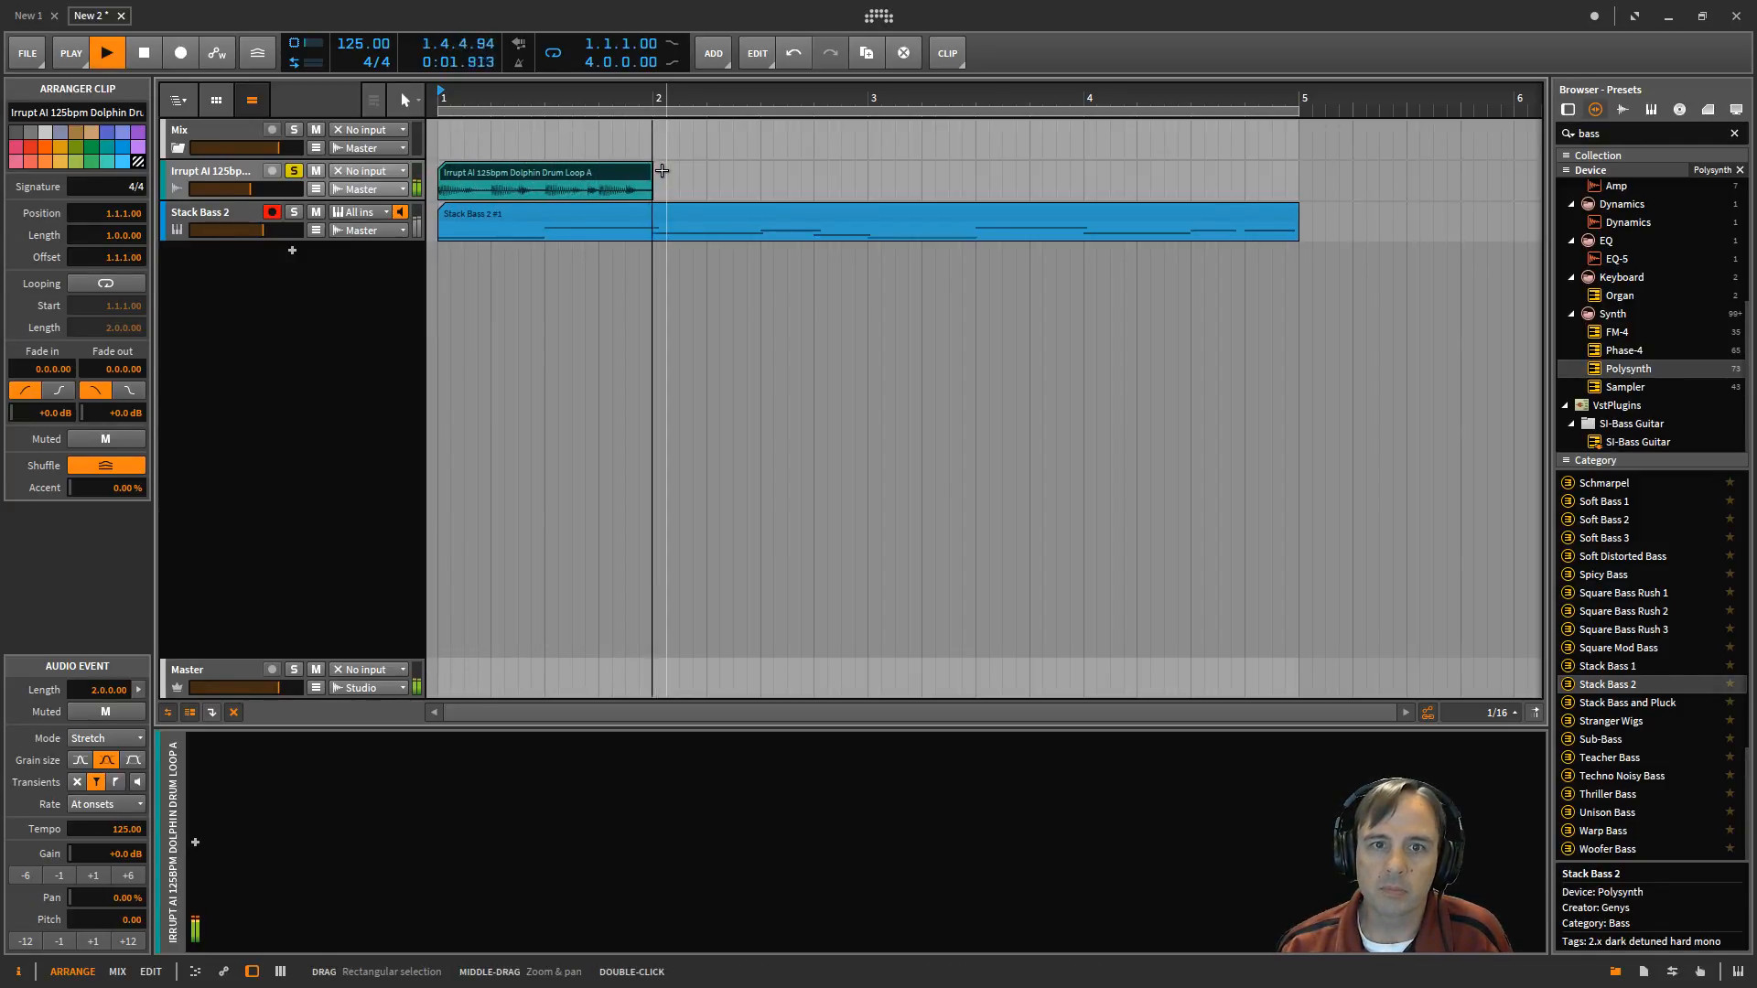
key(space)
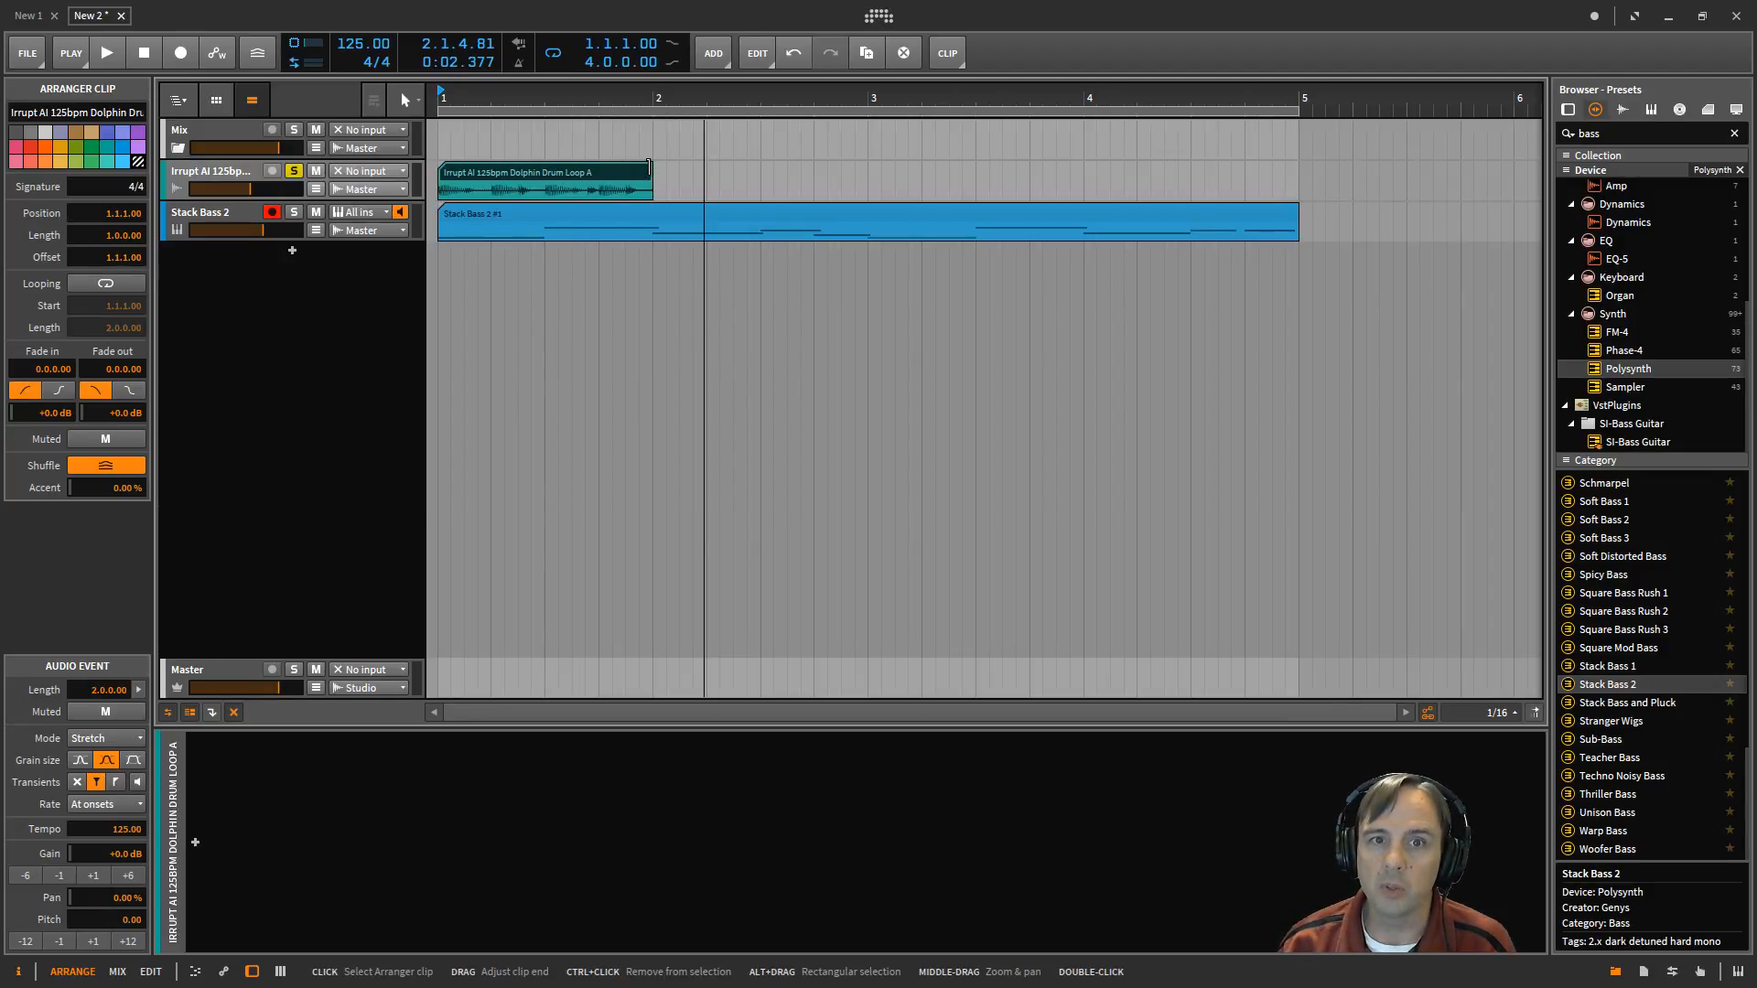
drag(649, 167, 868, 165)
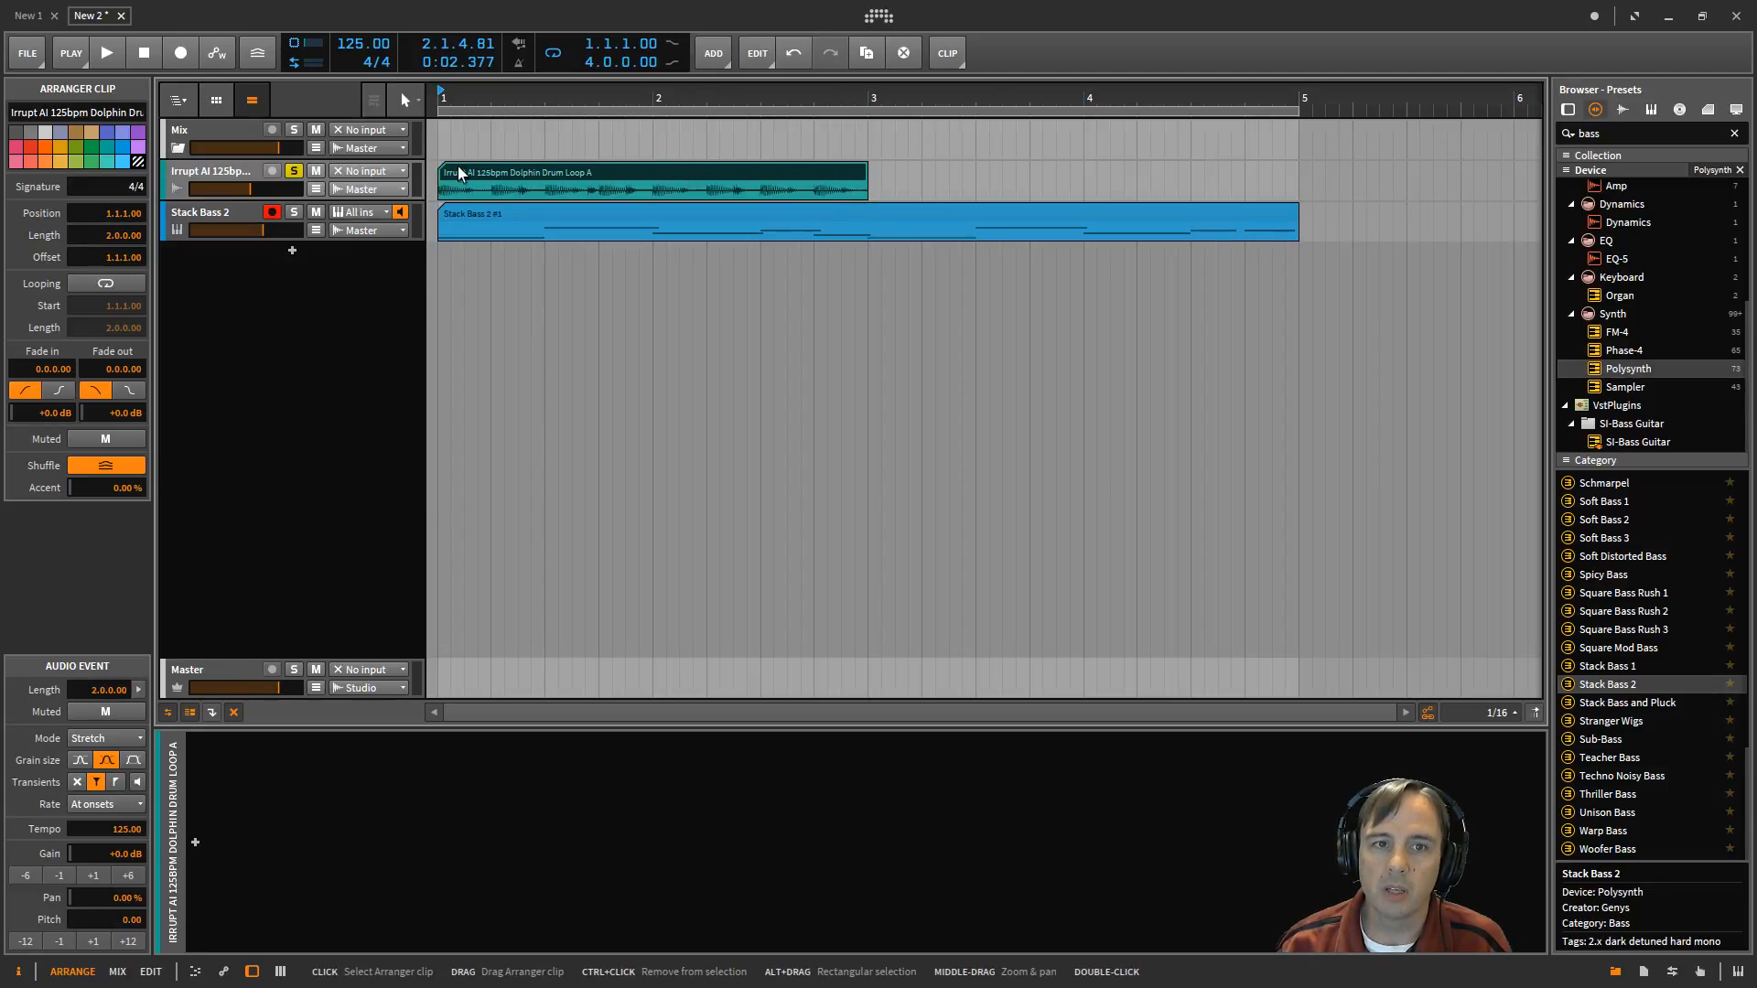
mouse_move(444, 171)
mouse_down()
mouse_move(546, 168)
mouse_move(443, 173)
mouse_up()
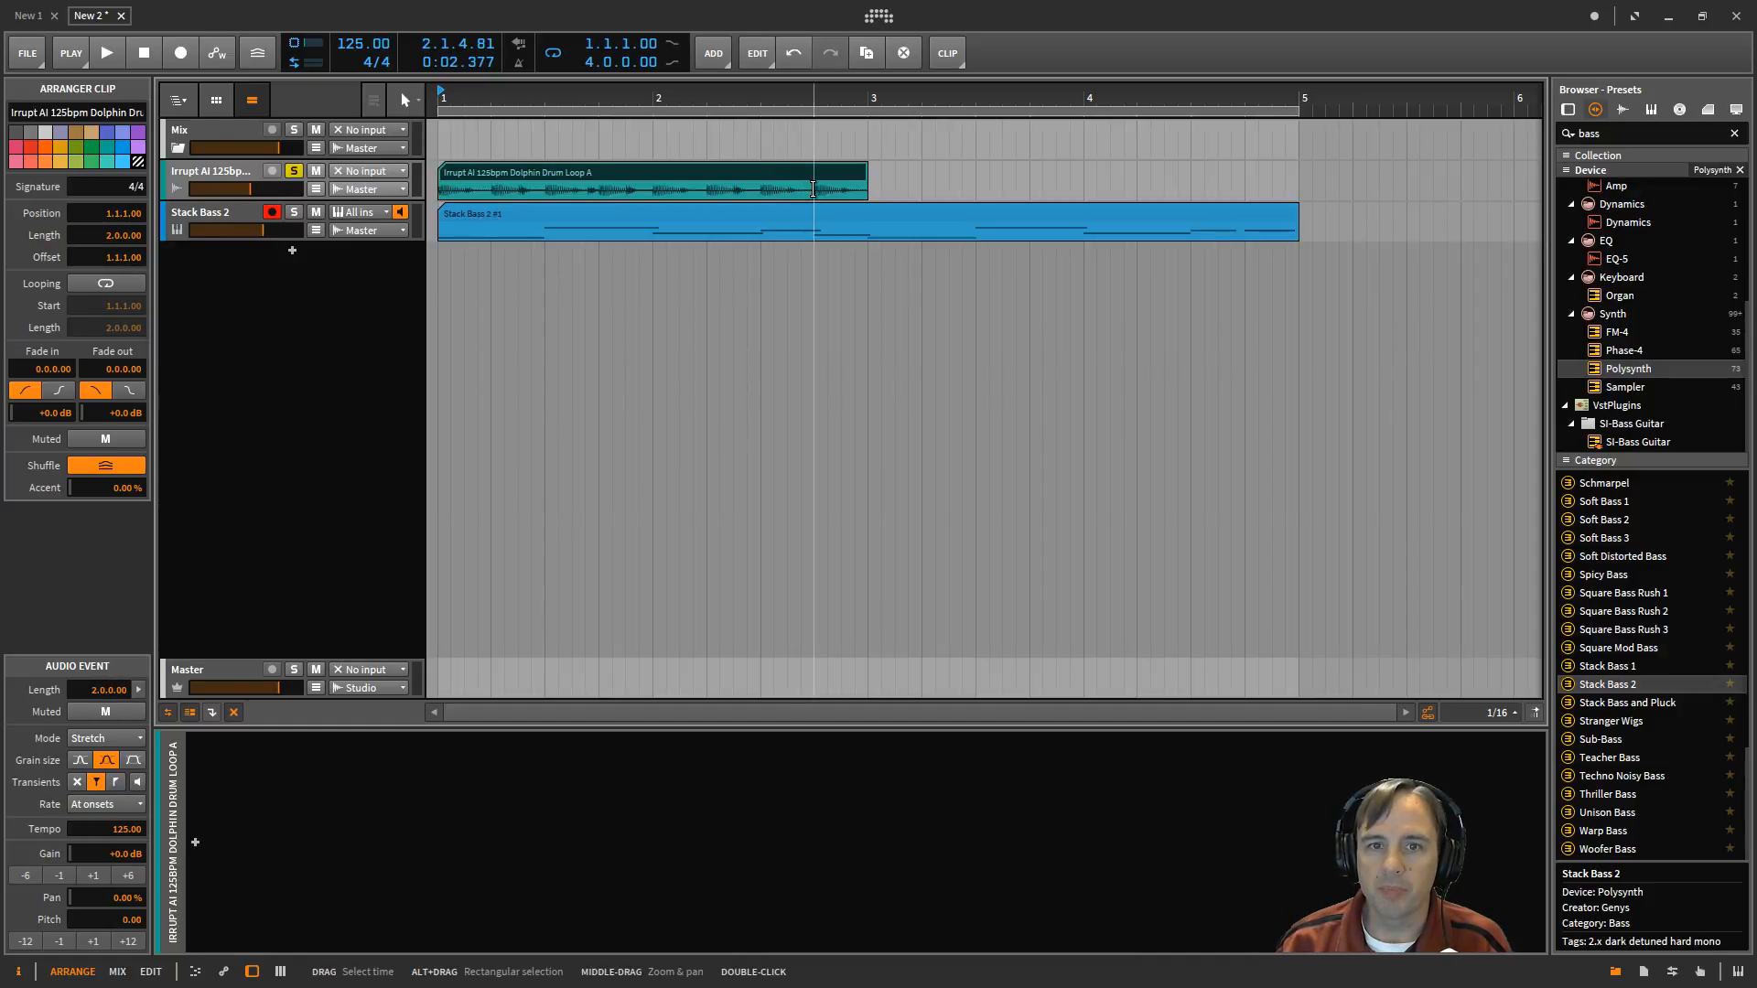
- Split the drum loop clip at bar 2
click(651, 190)
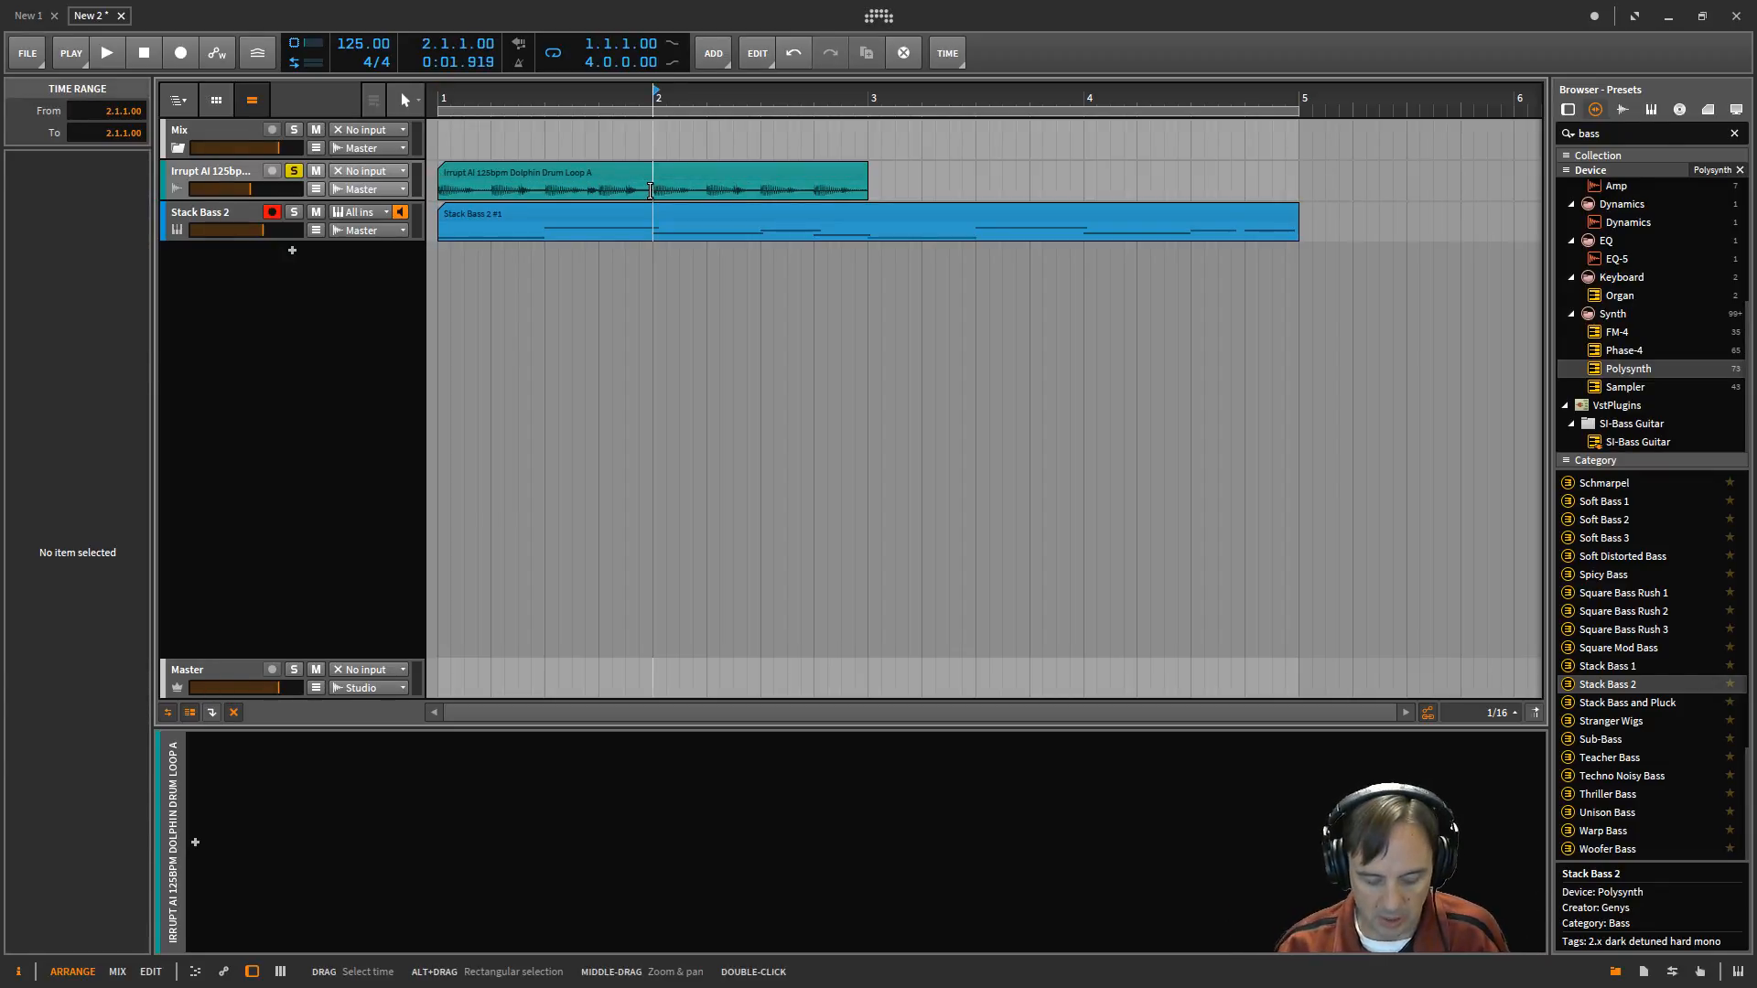
key(ctrl+e)
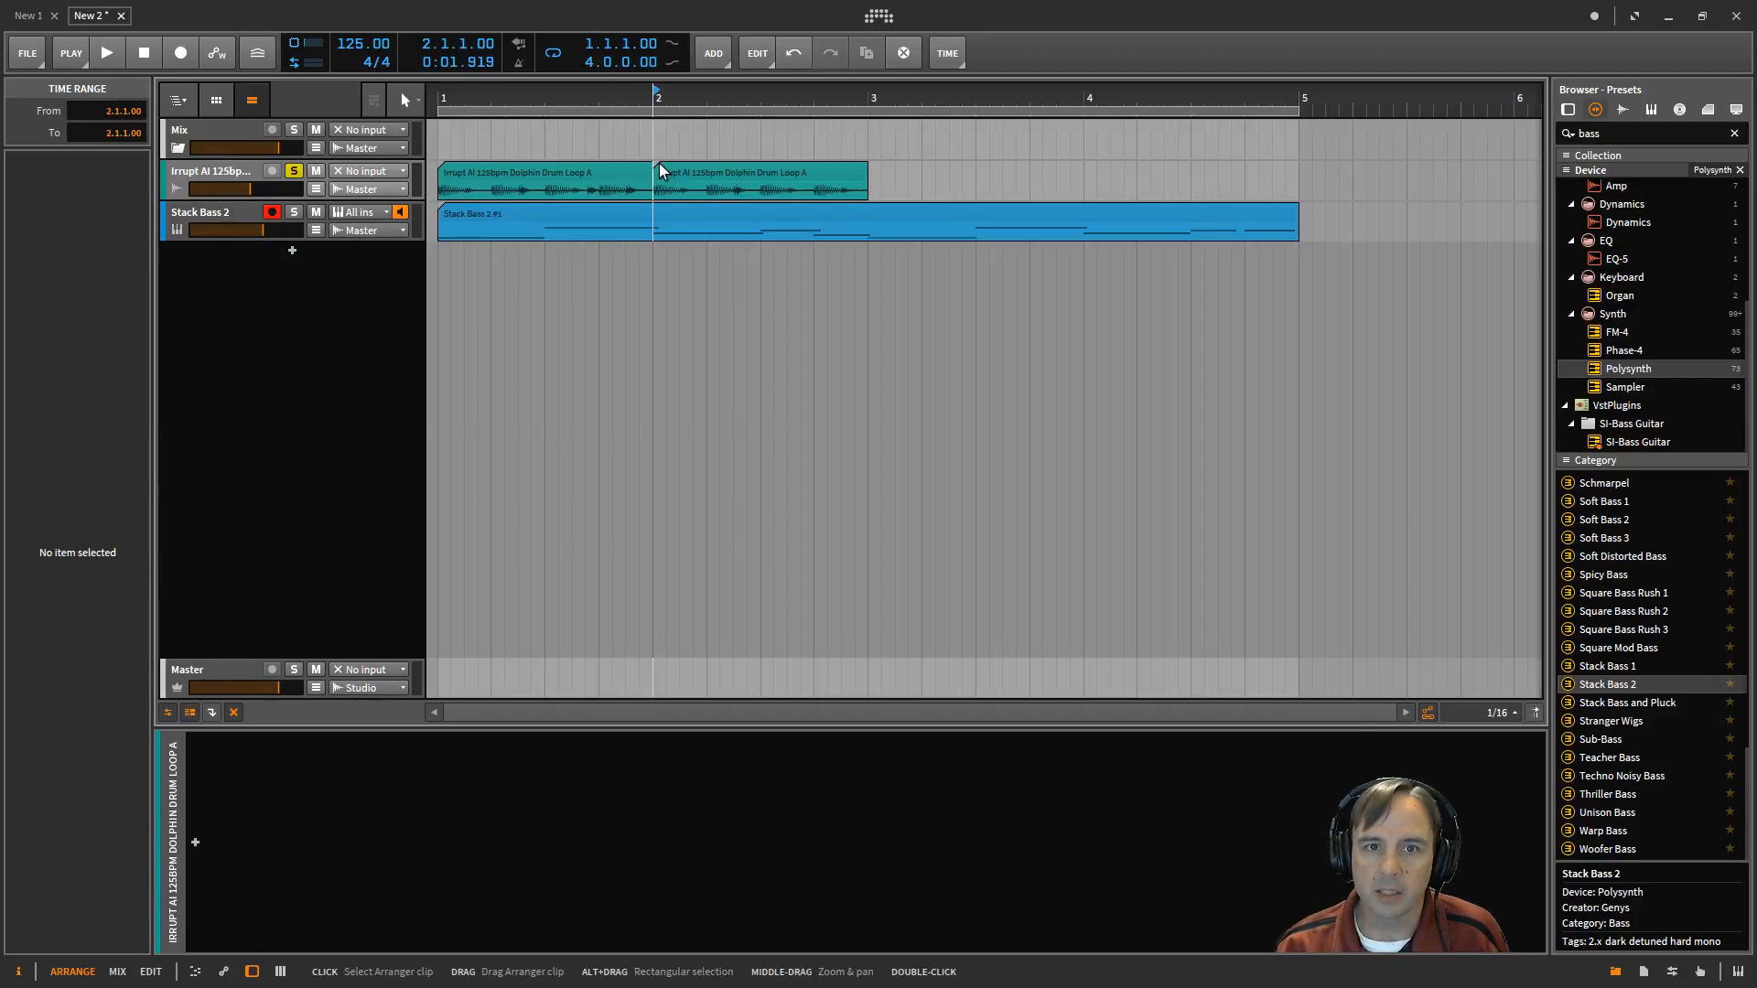
- Try moving the loop's second half to bar 4 and copying the first half to bar 3, and undo the rearrangement
drag(700, 168, 1171, 173)
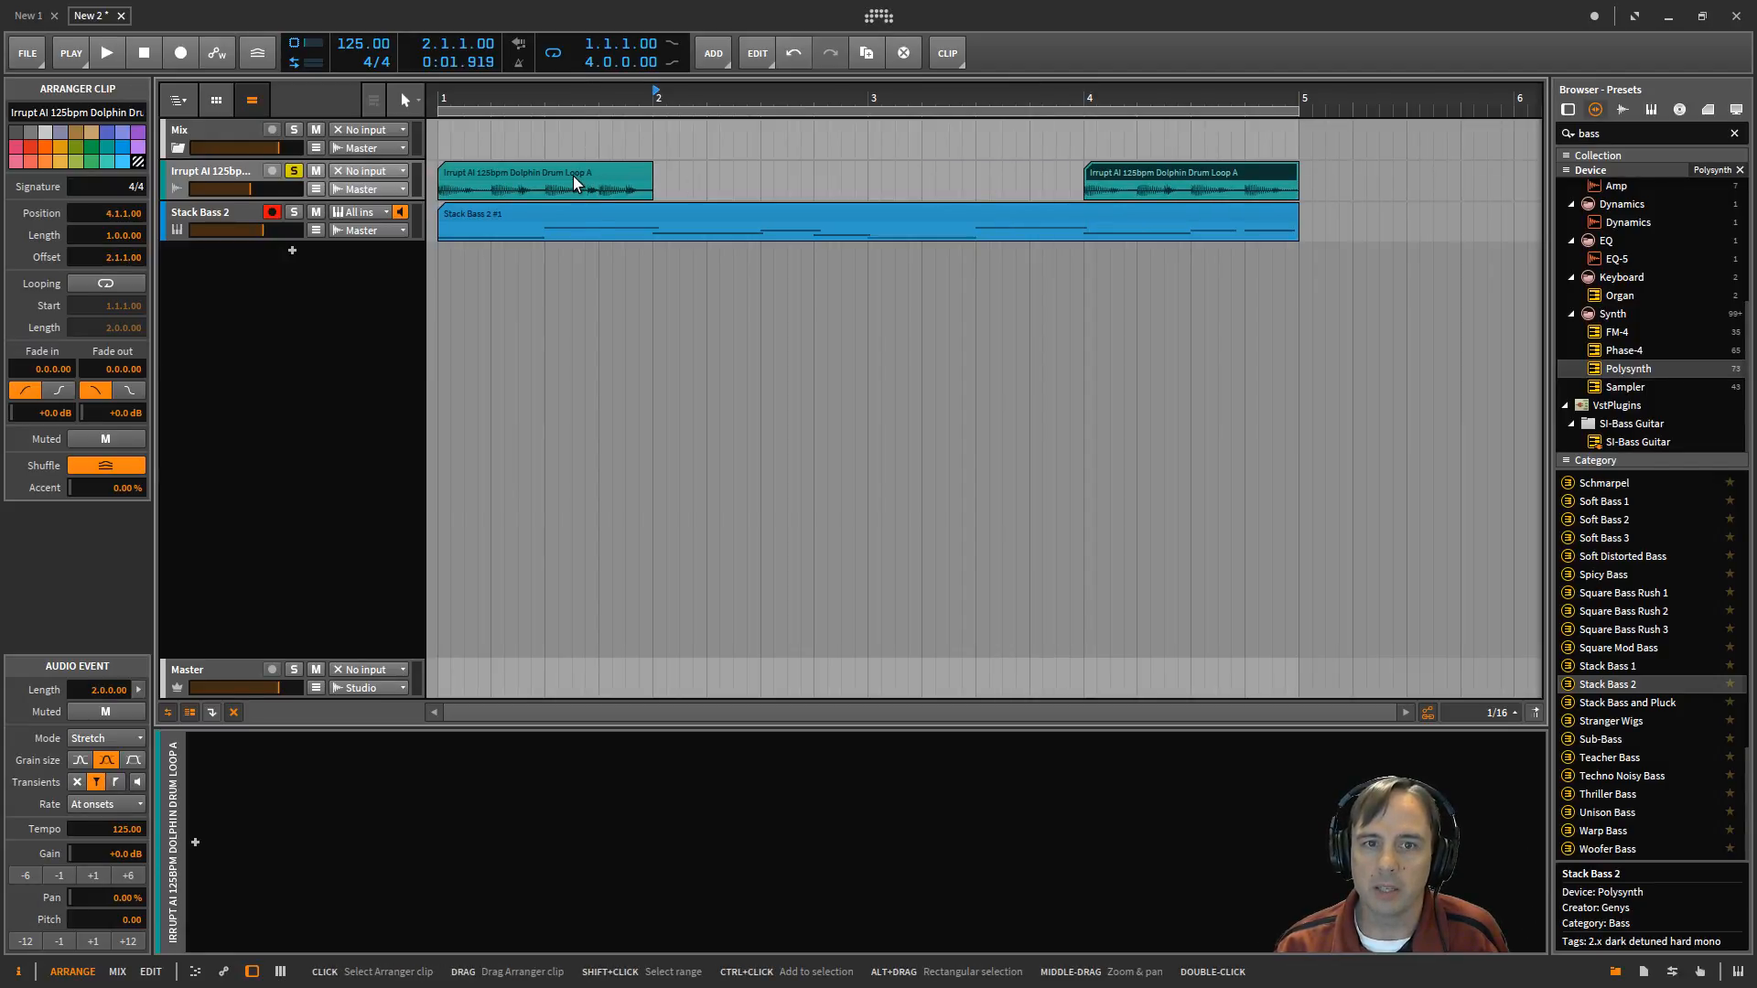
drag(573, 176, 981, 173)
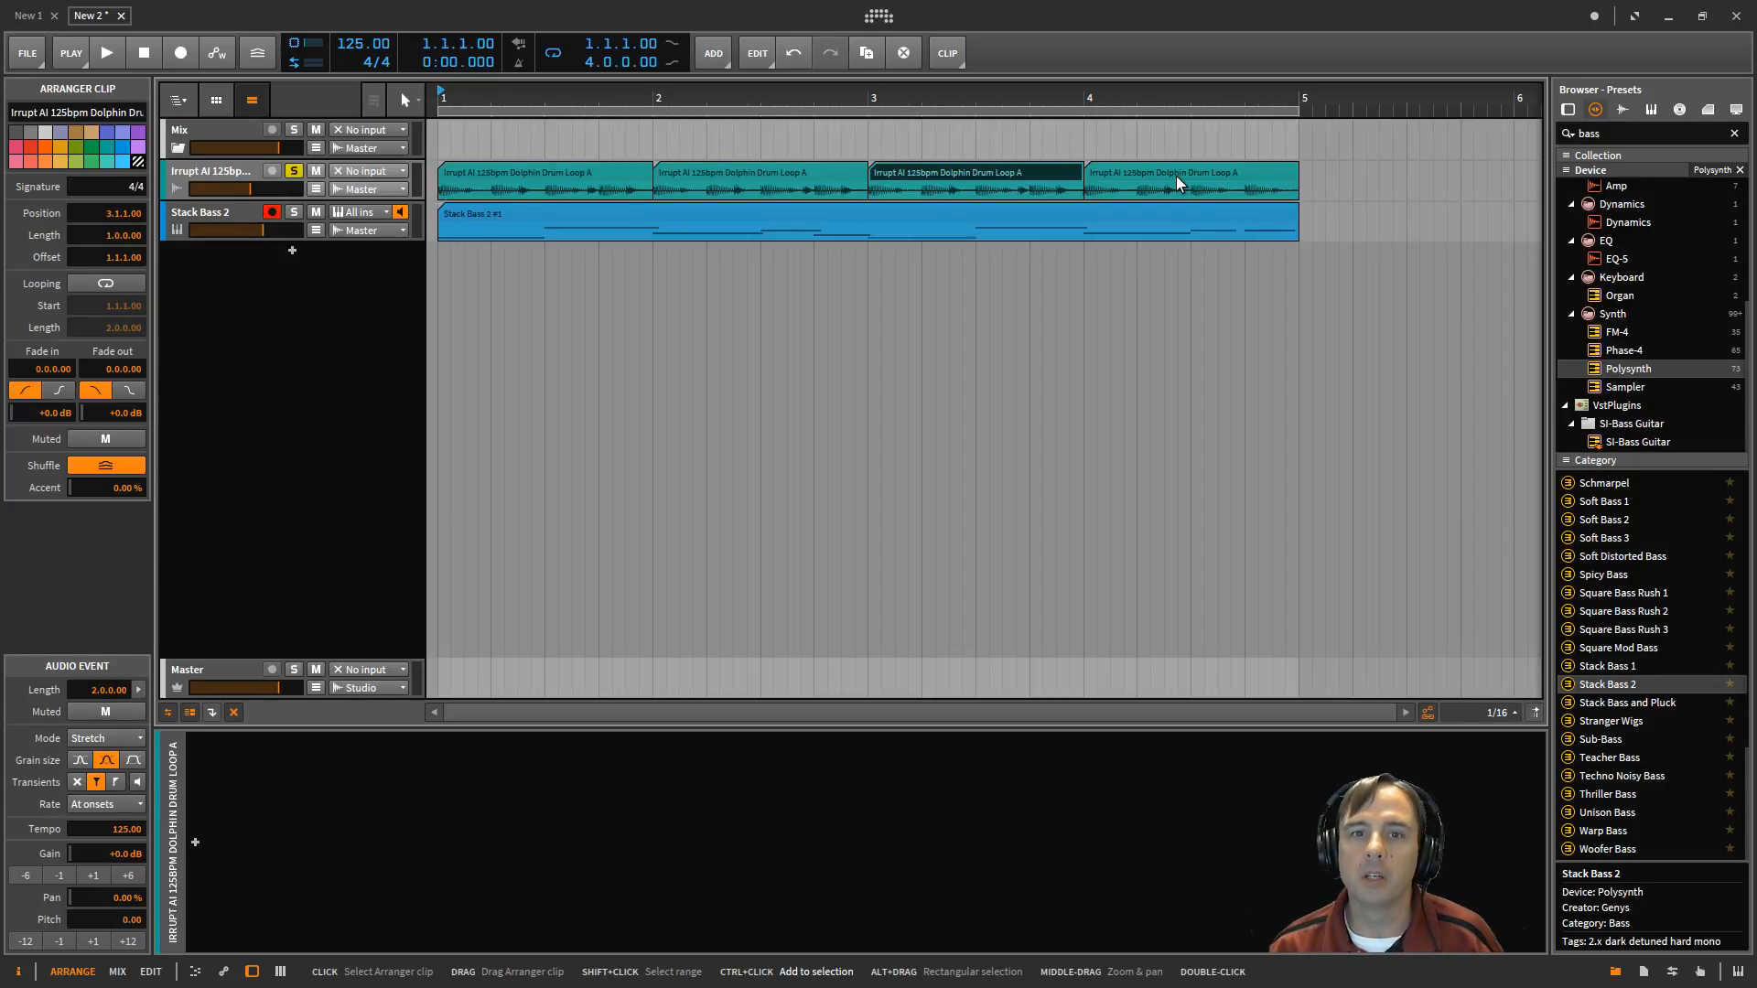
key(ctrl+z)
key(ctrl+z)
key(ctrl+z)
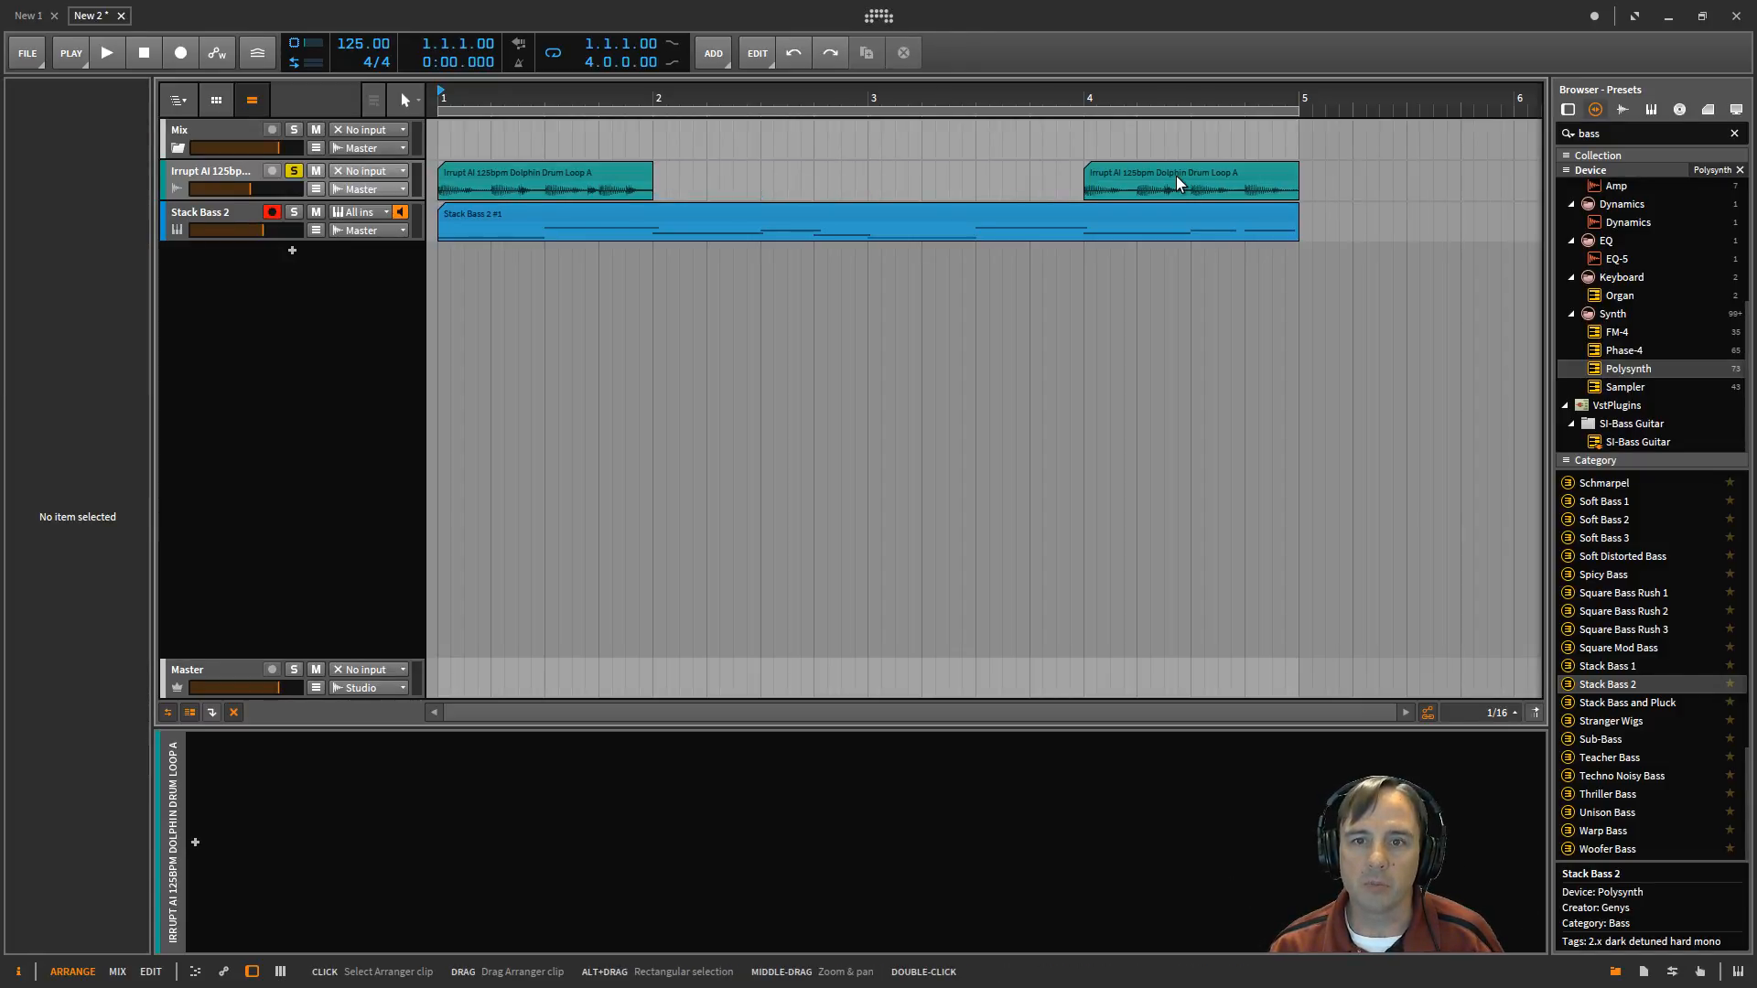
key(ctrl+z)
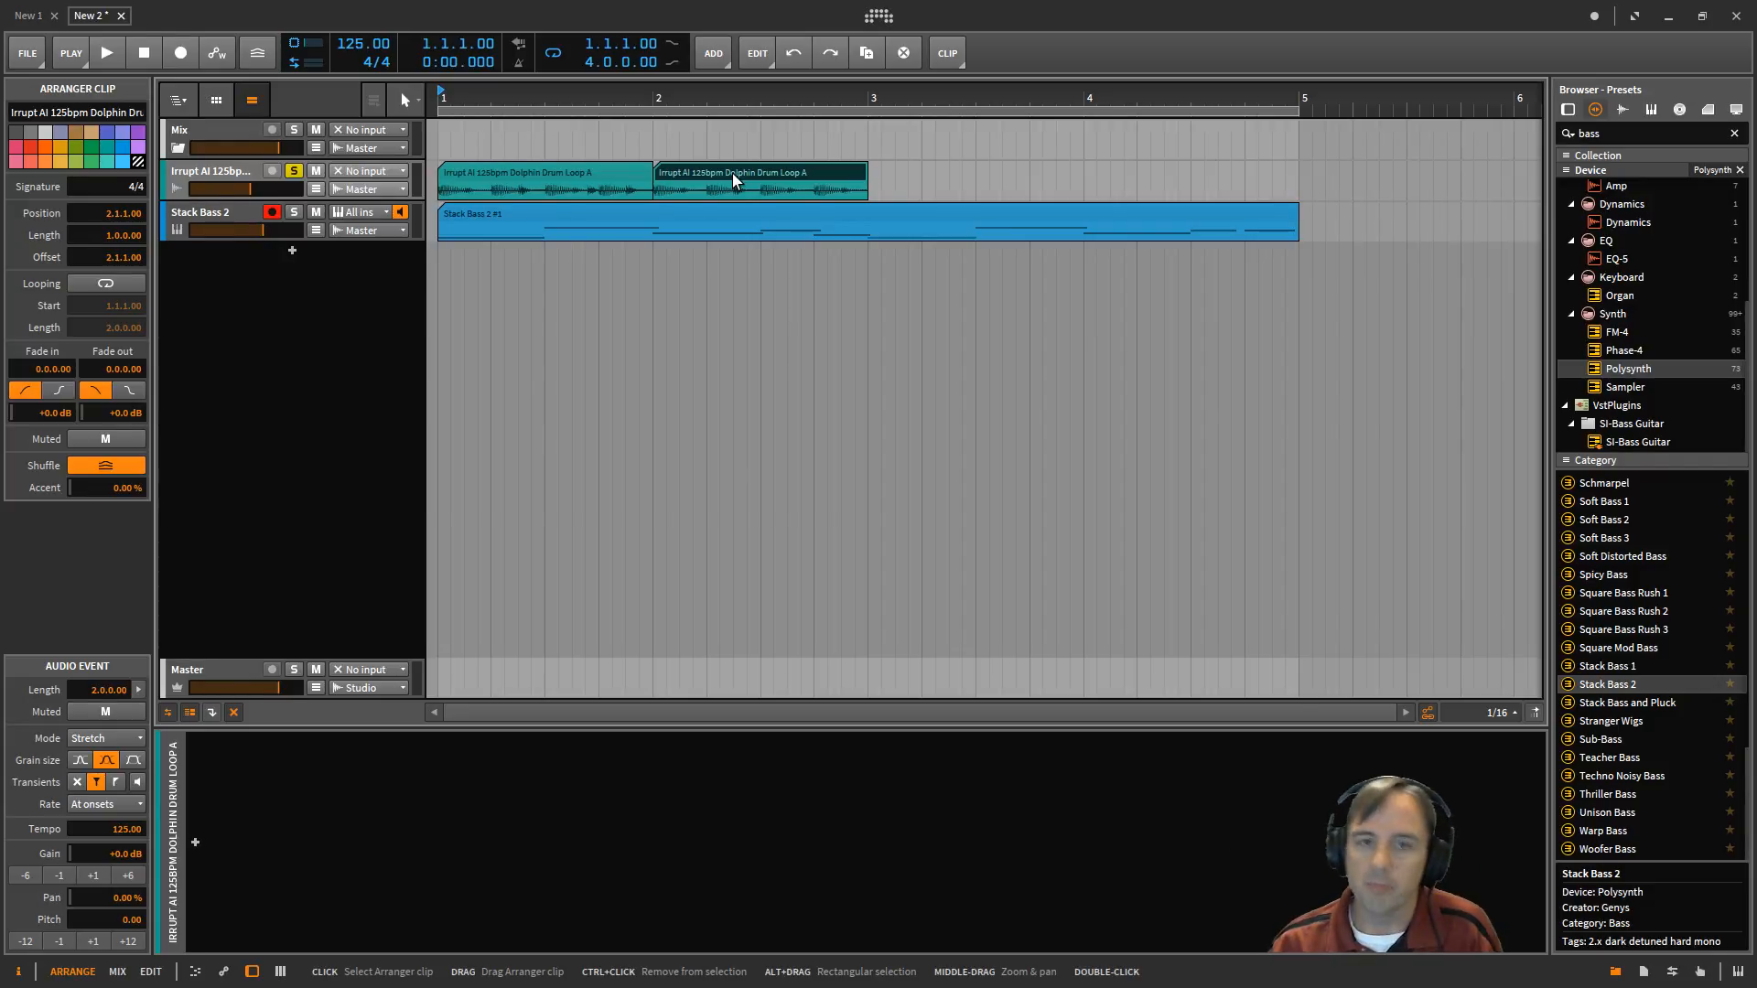
- Select both halves of the drum loop and consolidate them into one clip
ctrl+click(583, 168)
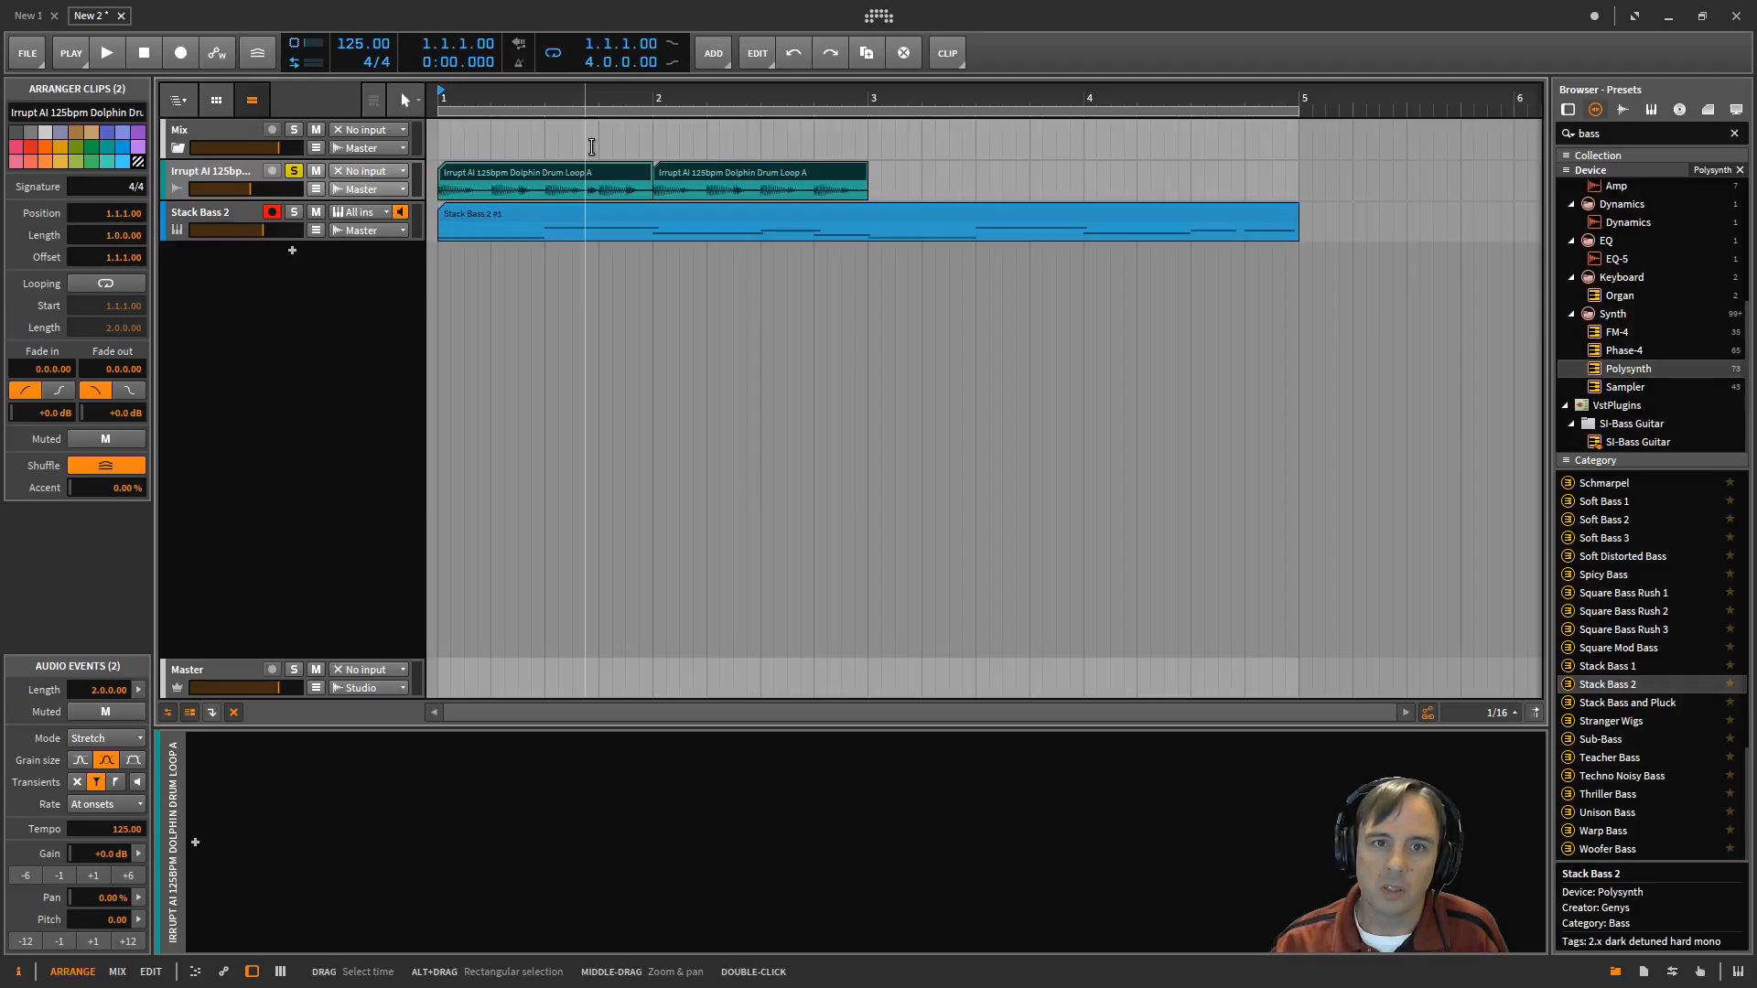
click(591, 144)
click(568, 170)
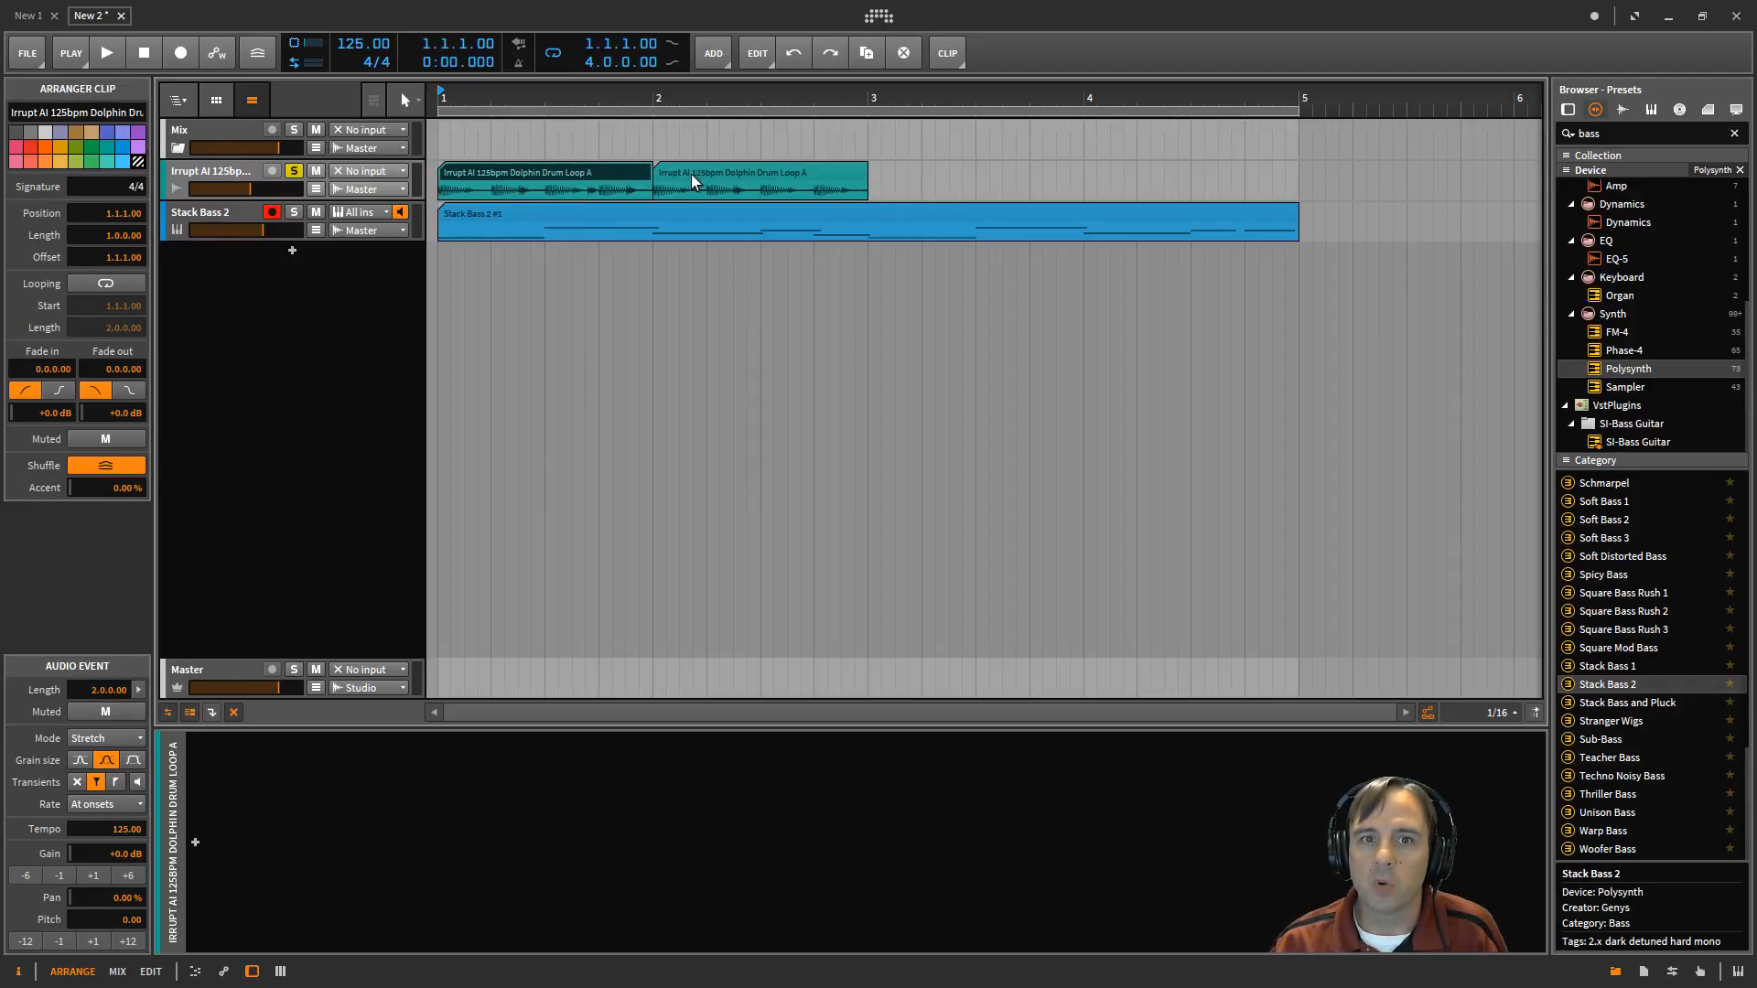
ctrl+click(714, 170)
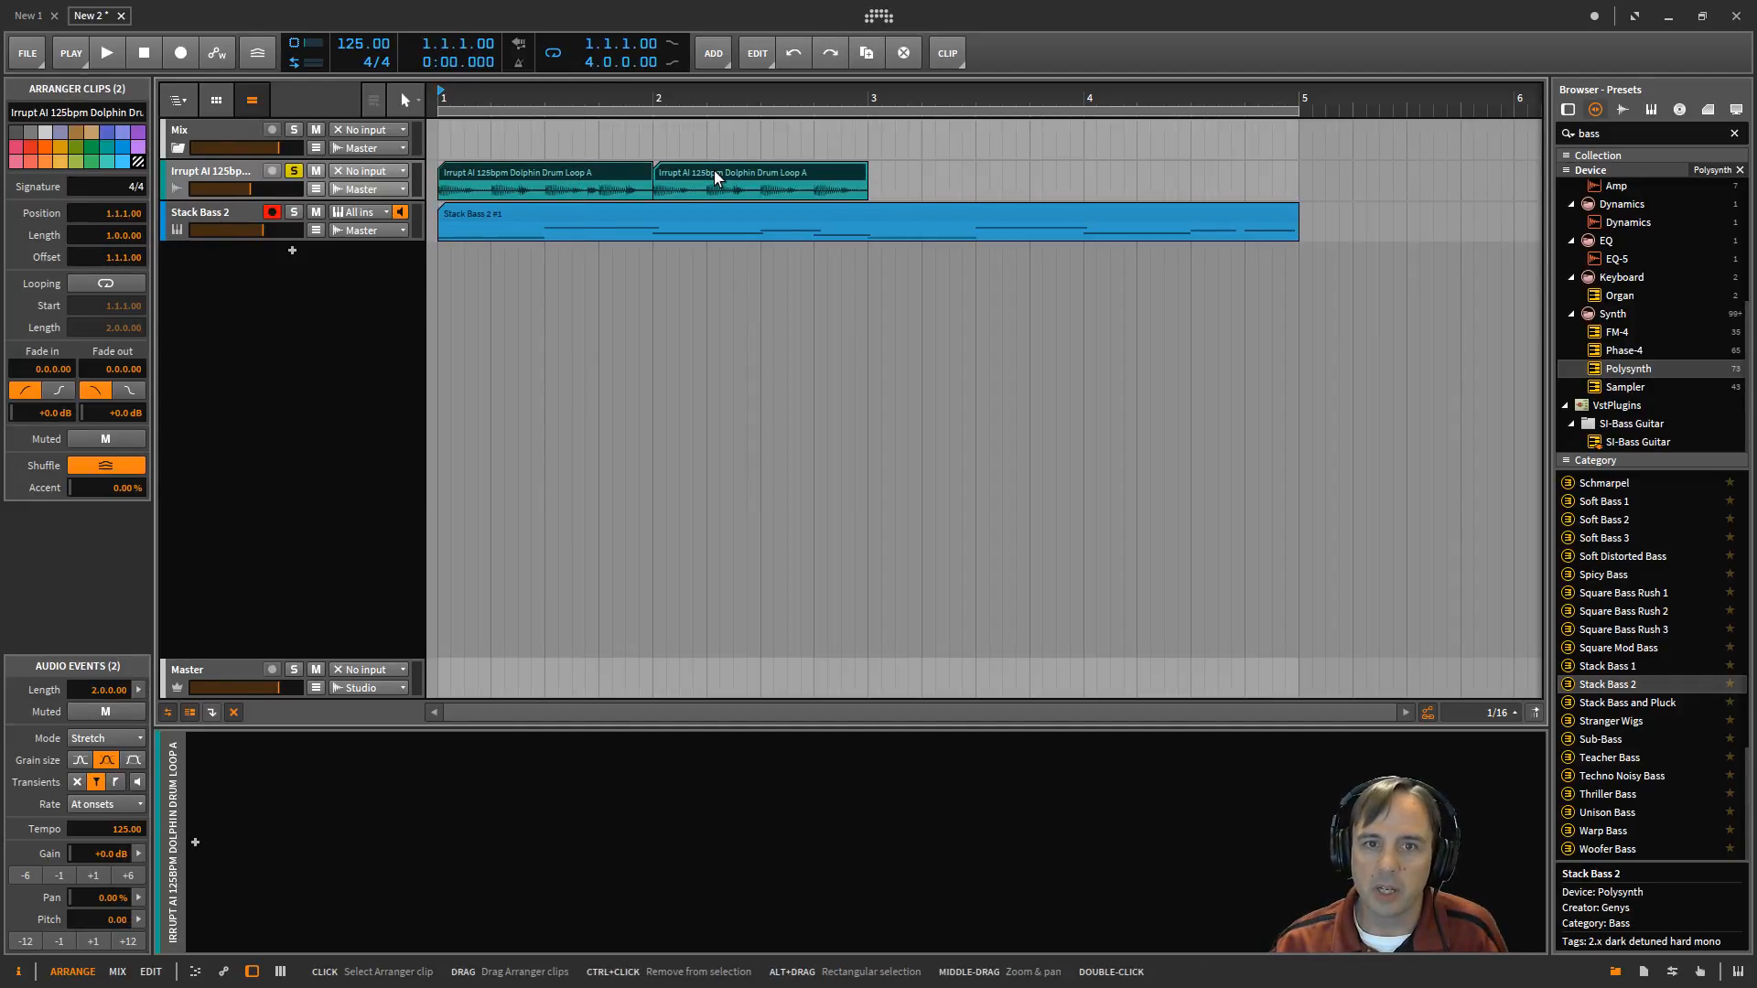
key(ctrl+j)
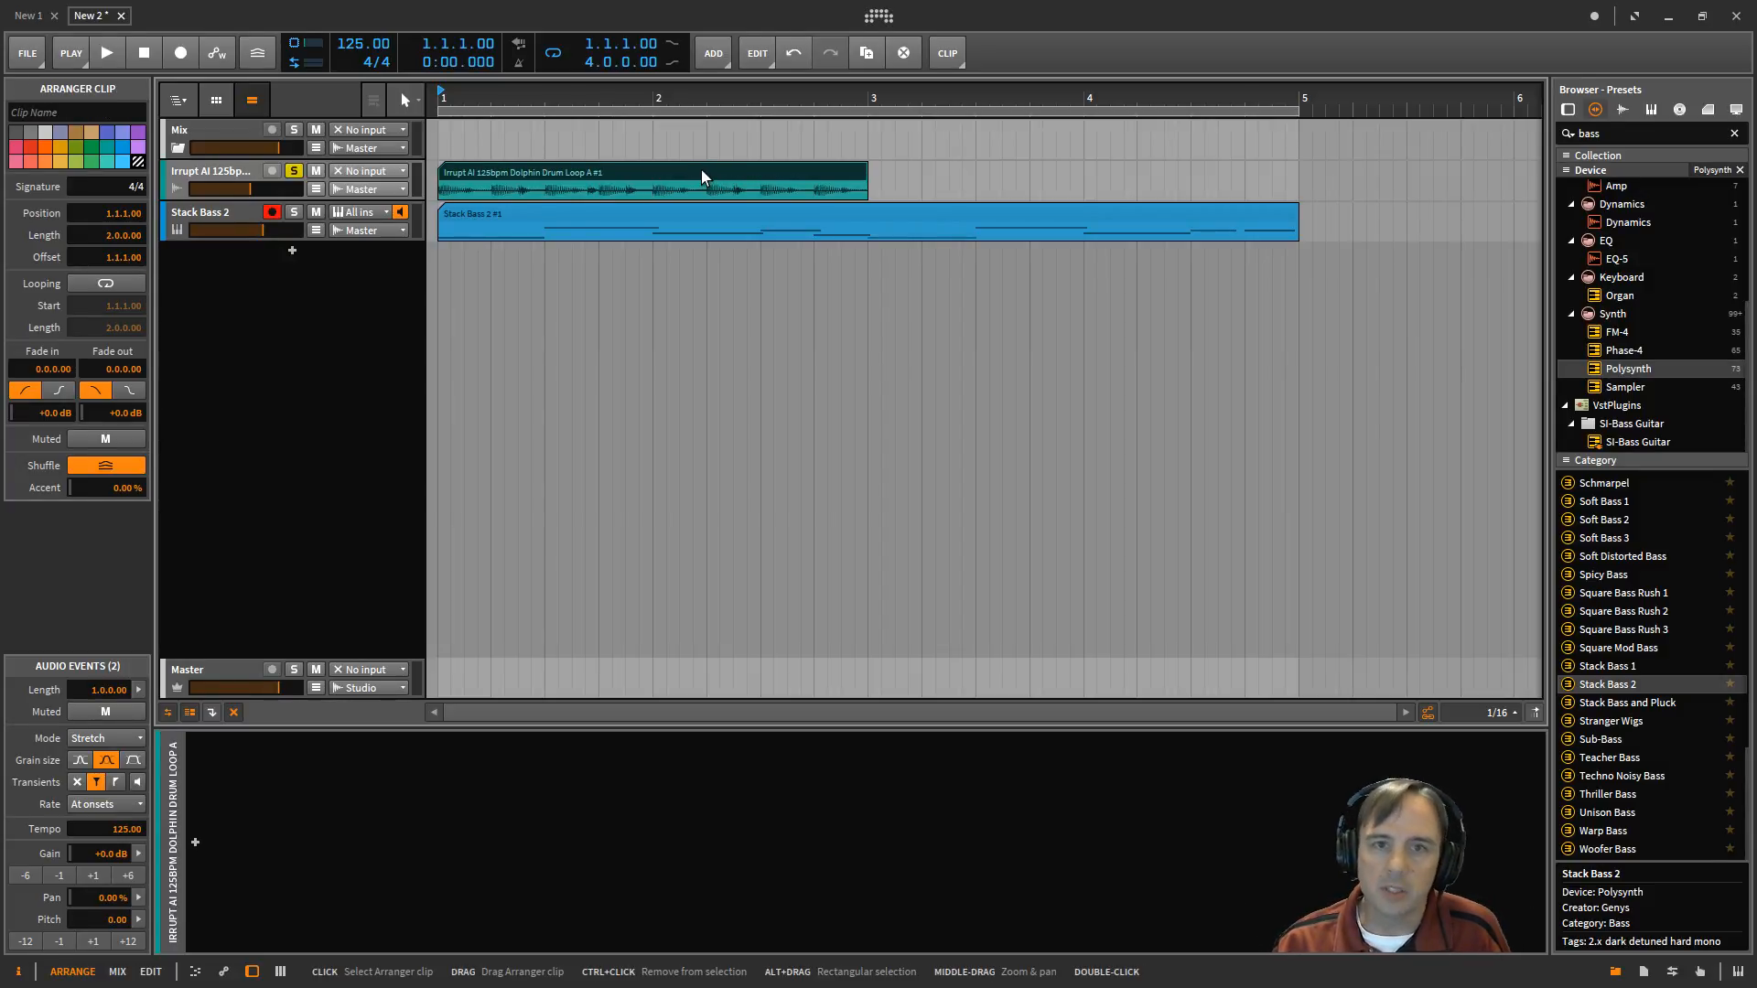
- Split the consolidated drum loop clip at bar 2
click(652, 190)
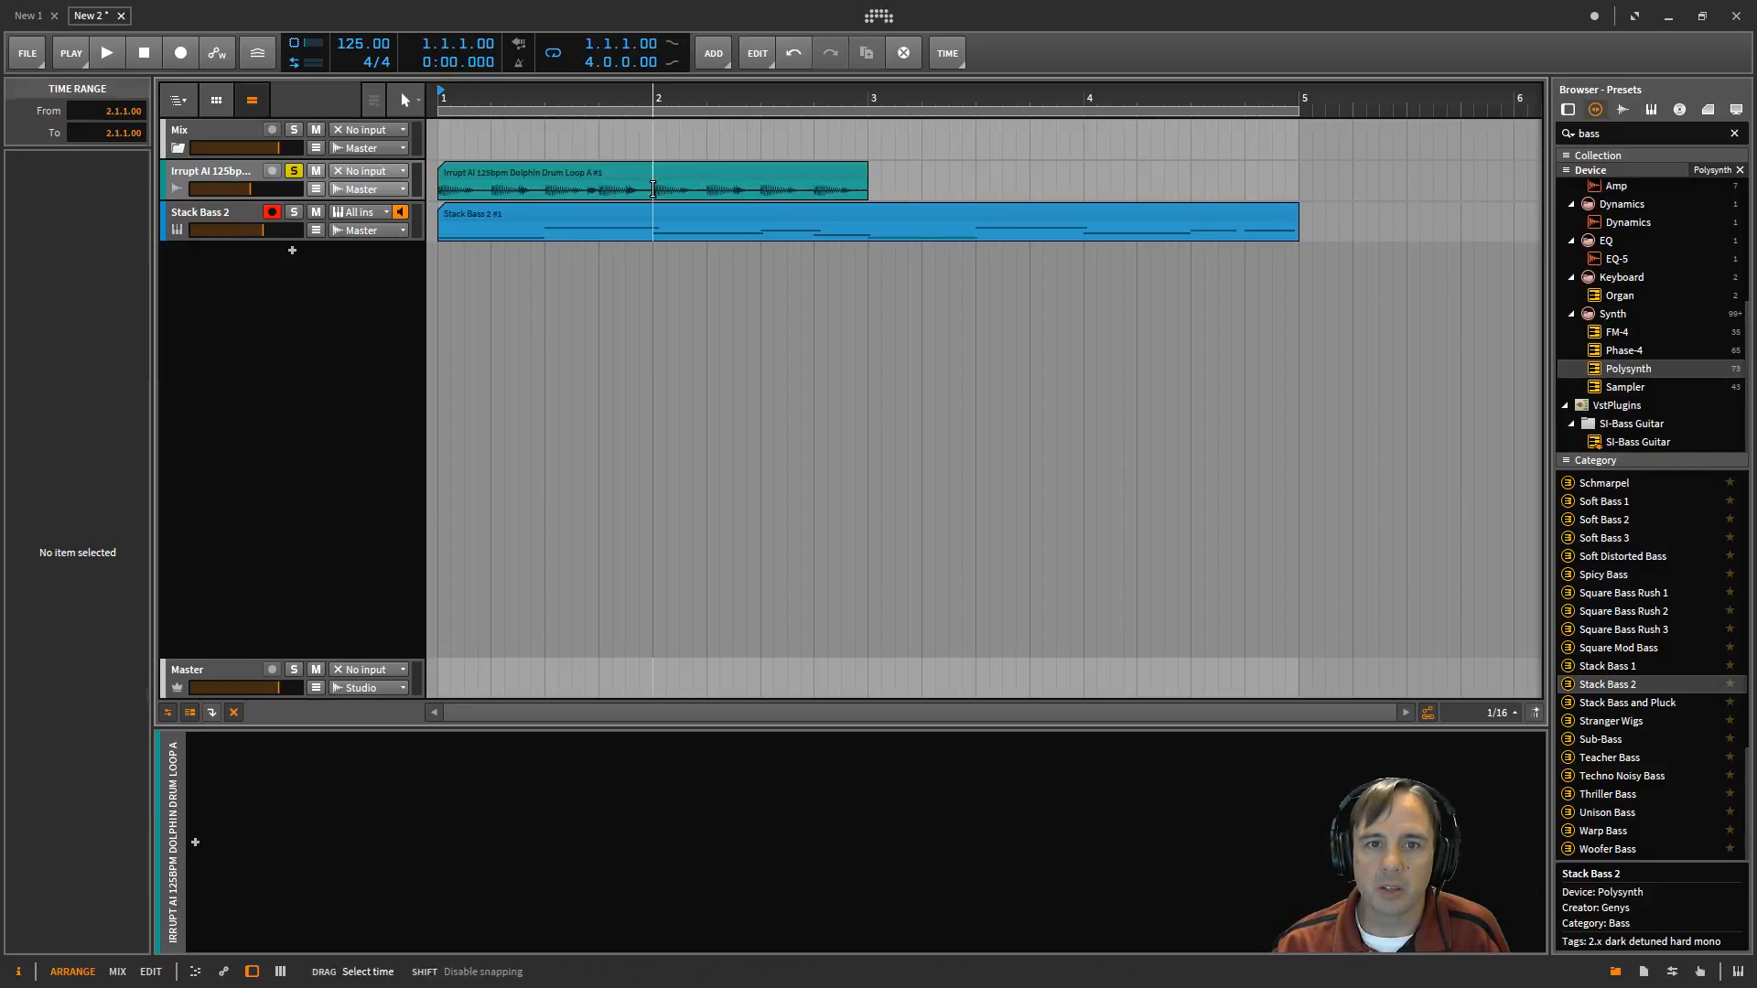
right_click(652, 189)
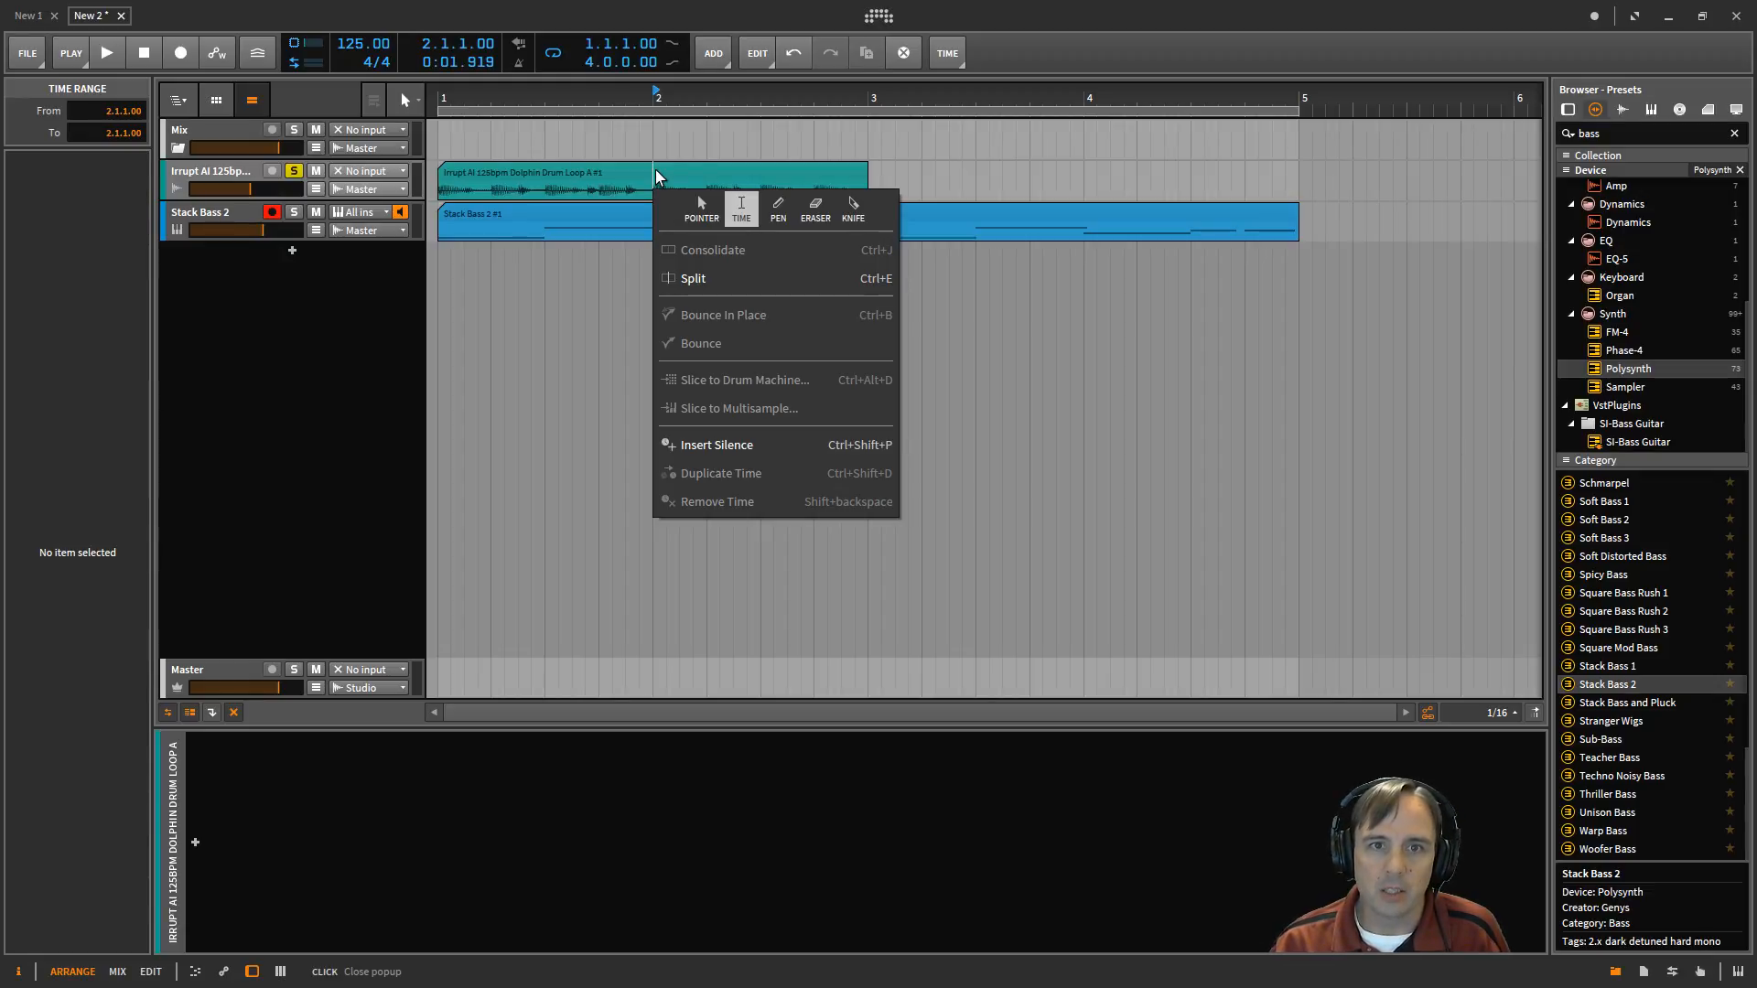
click(849, 281)
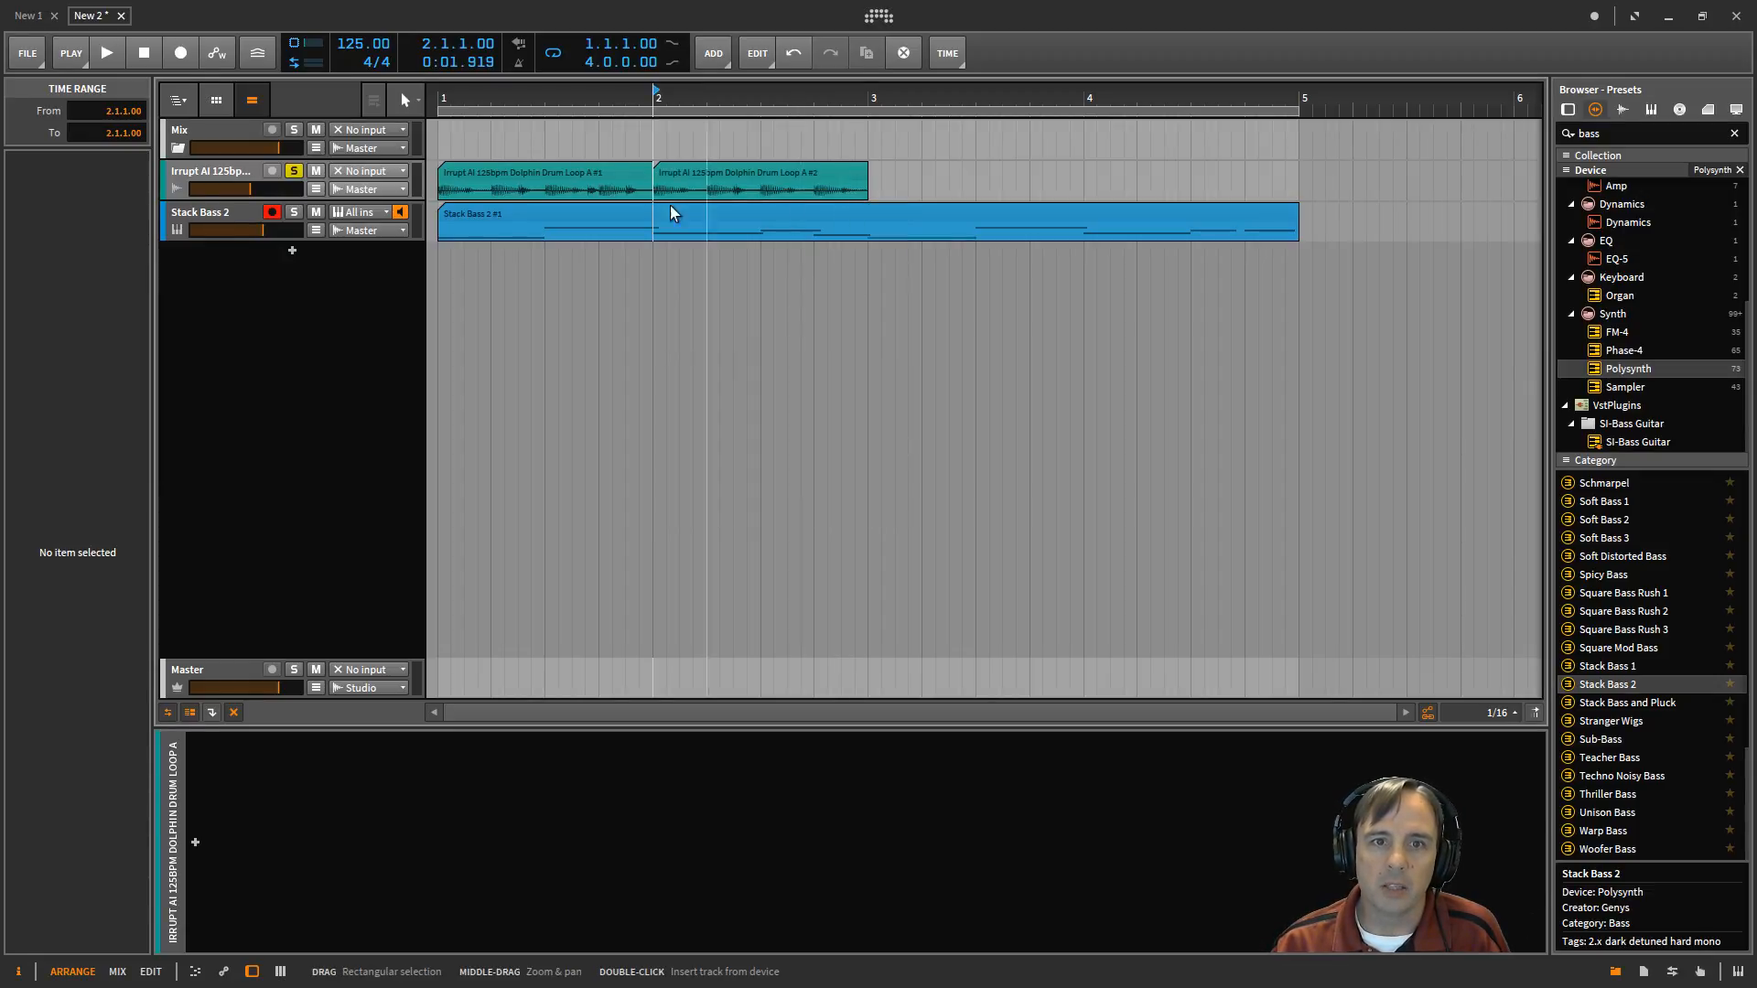
- Consolidate the two split drum loop clips back into a single two-bar clip
click(624, 175)
click(722, 172)
ctrl+click(611, 171)
right_click(611, 172)
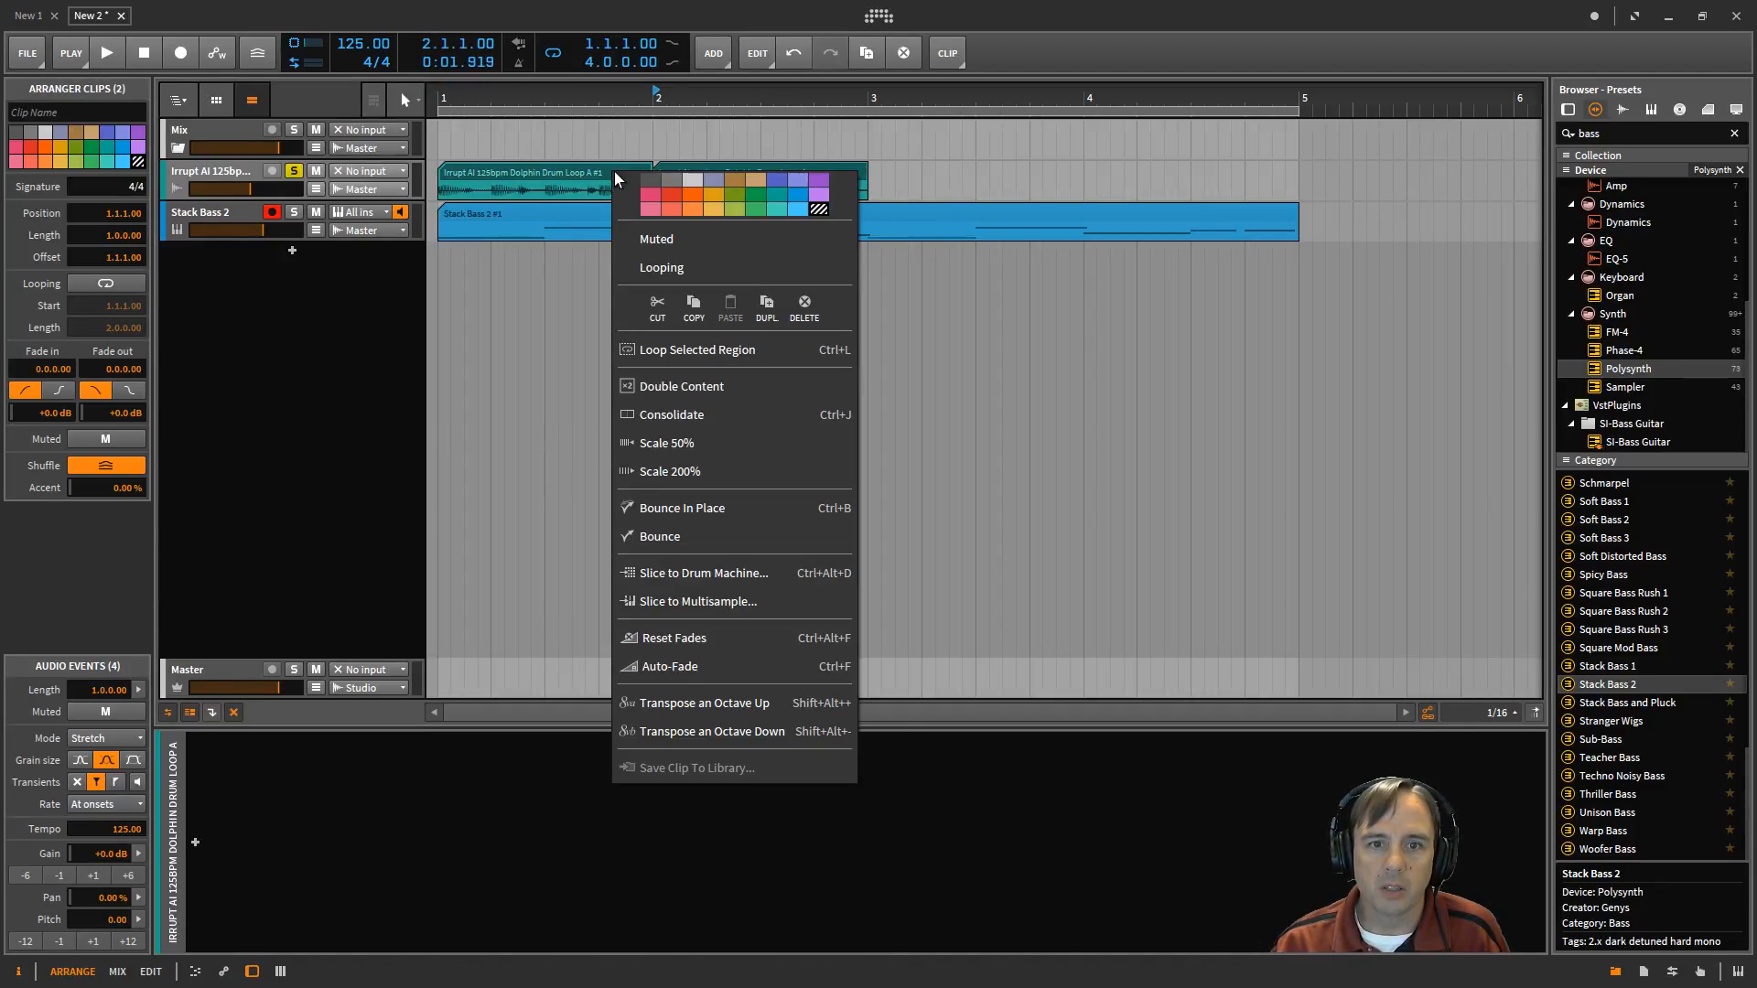
click(673, 417)
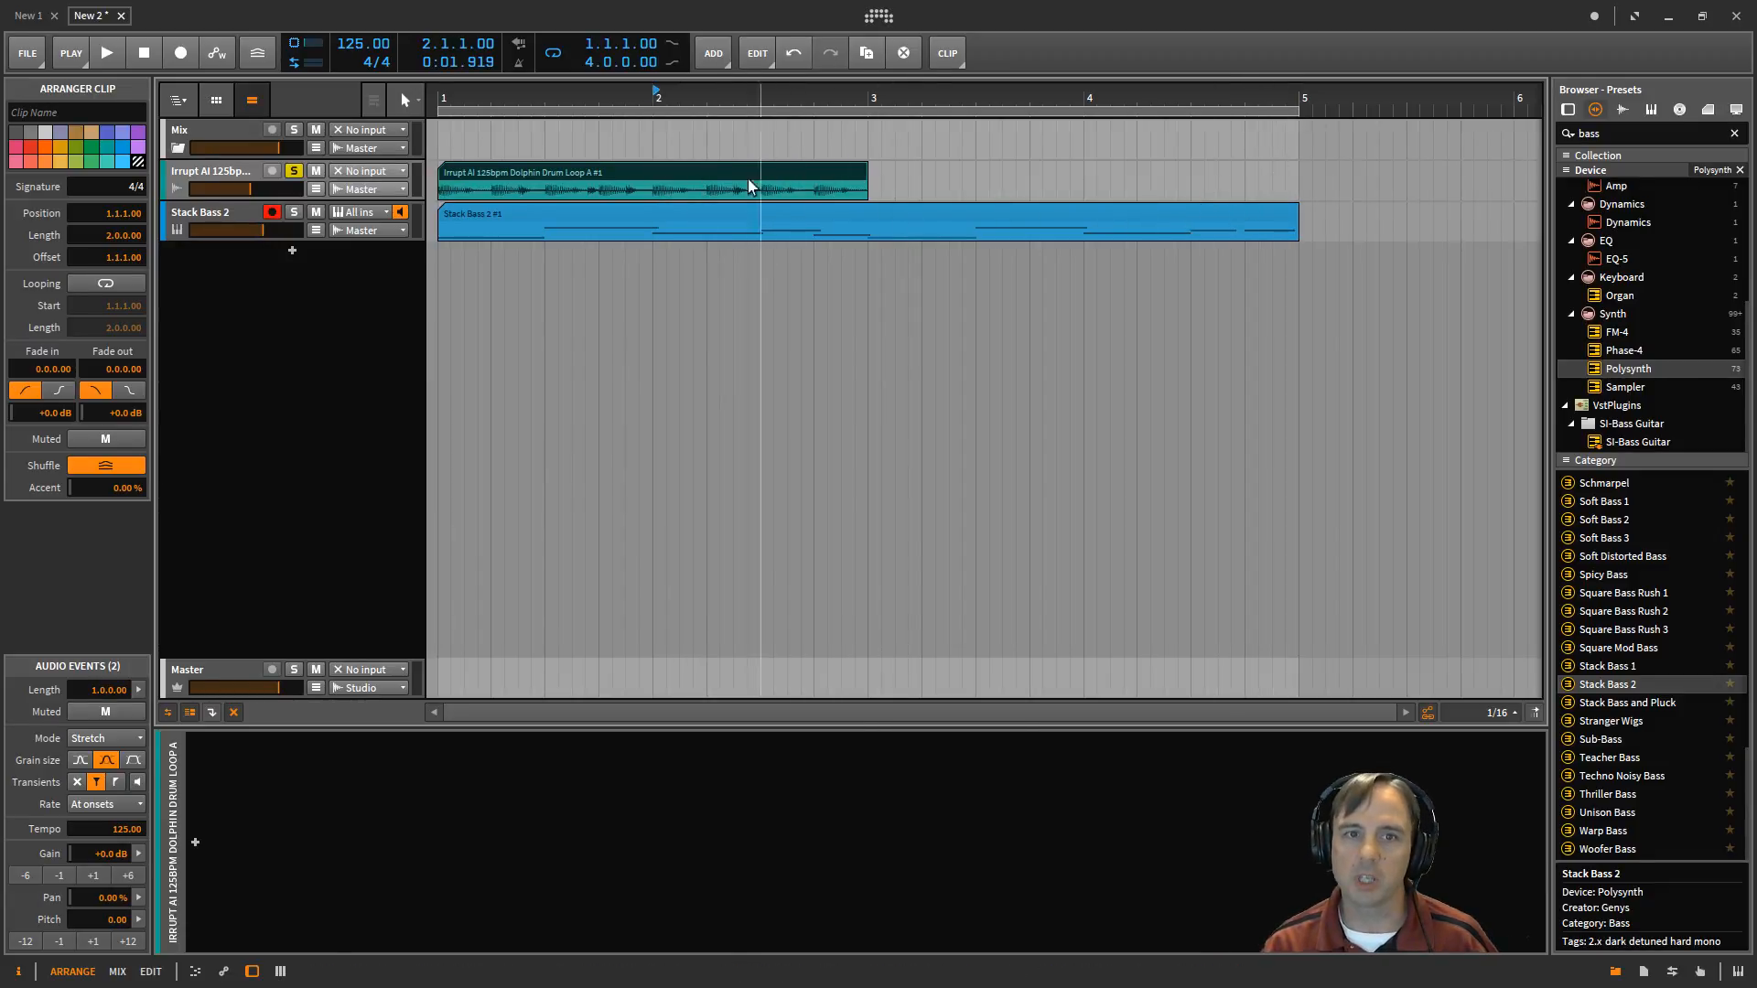
- Duplicate the two-bar drum loop clip to fill bars 3 and 4, and select both clips
click(710, 172)
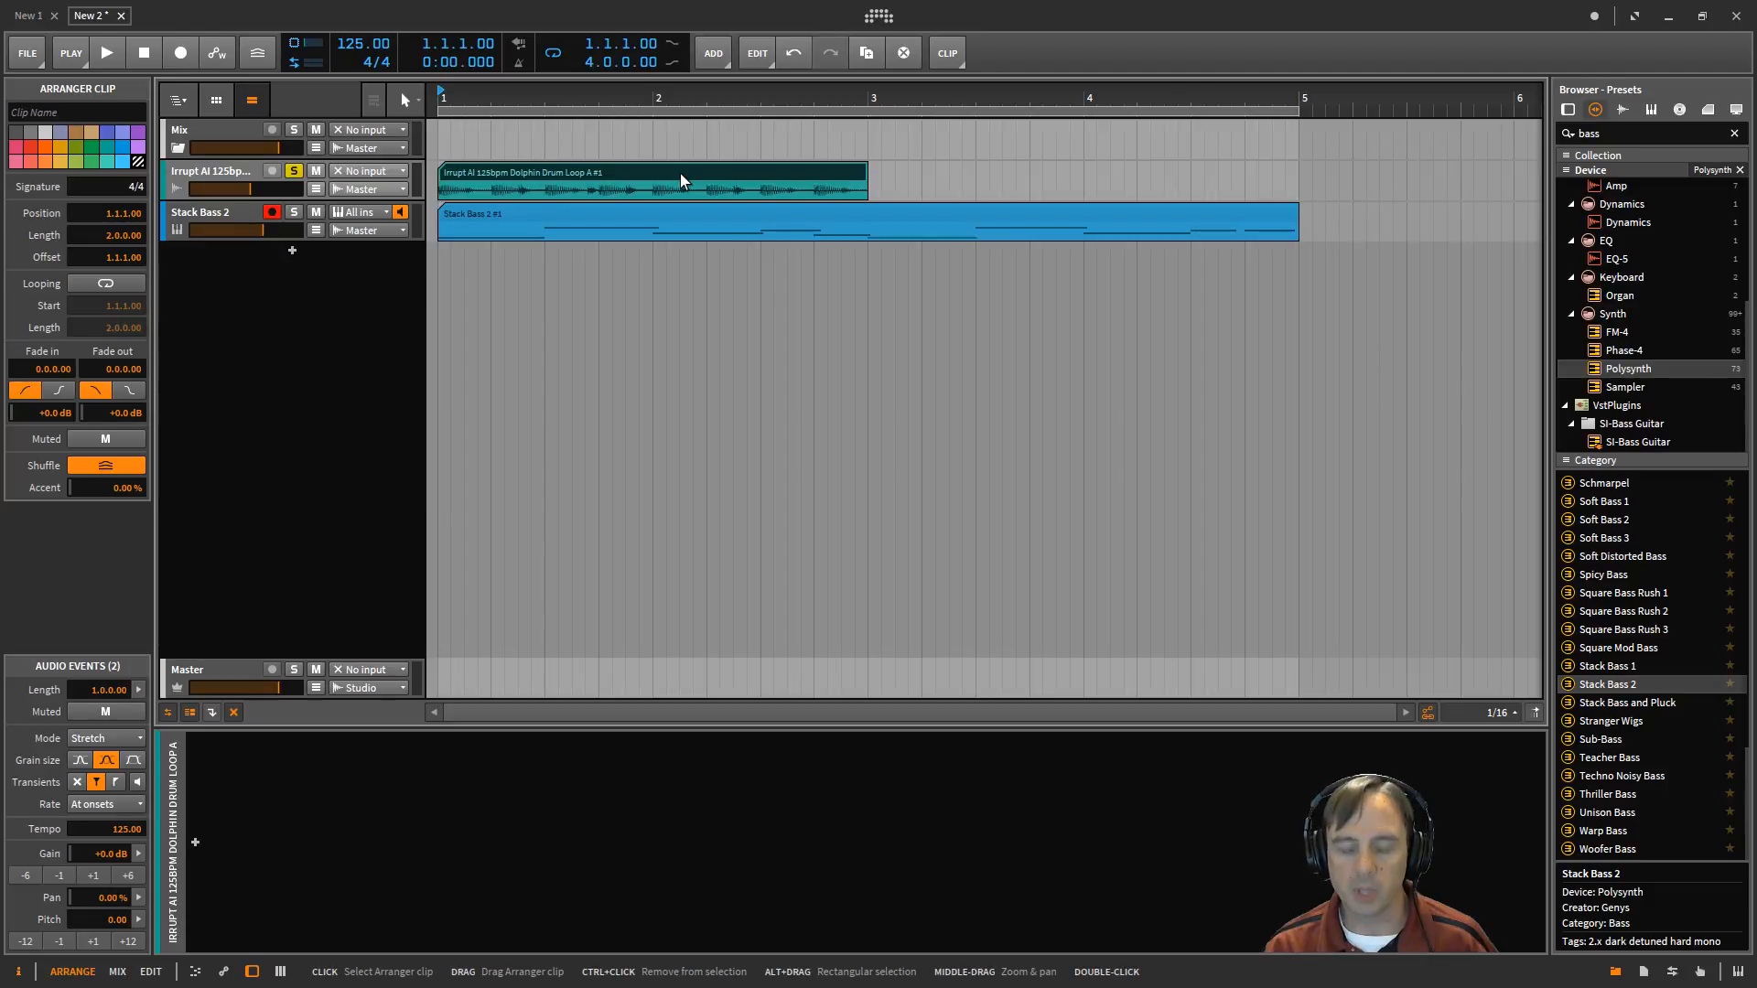
key(ctrl+d)
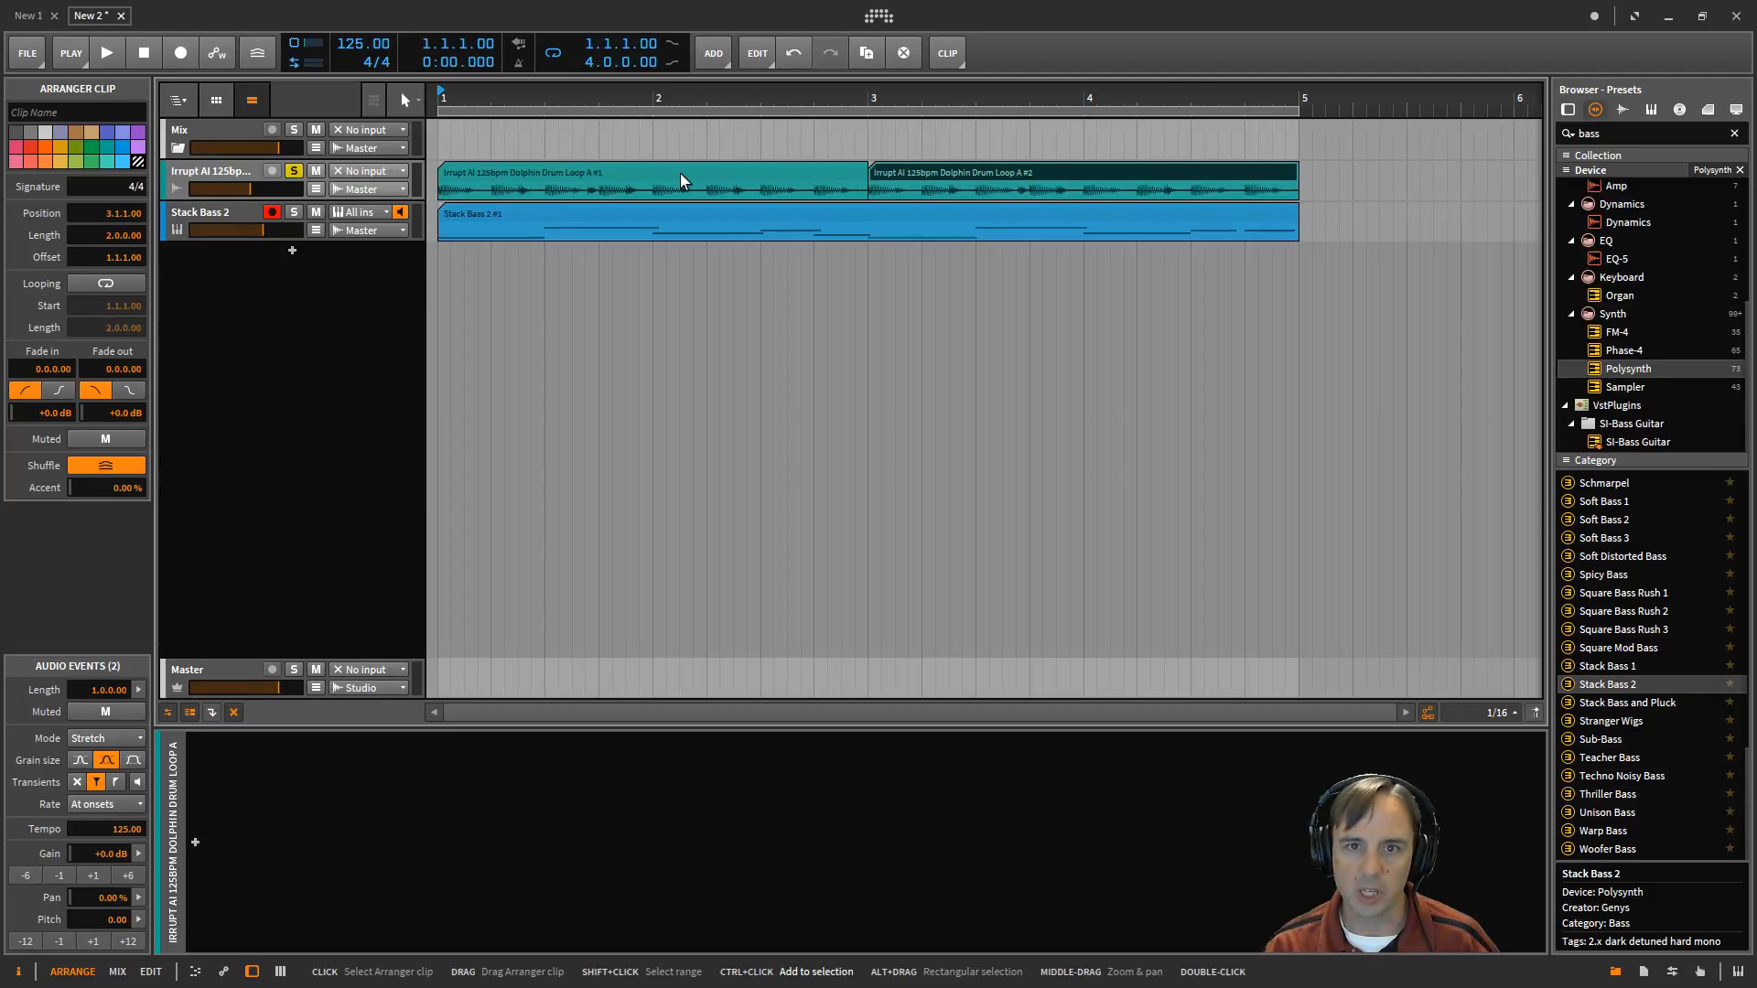
shift+click(793, 167)
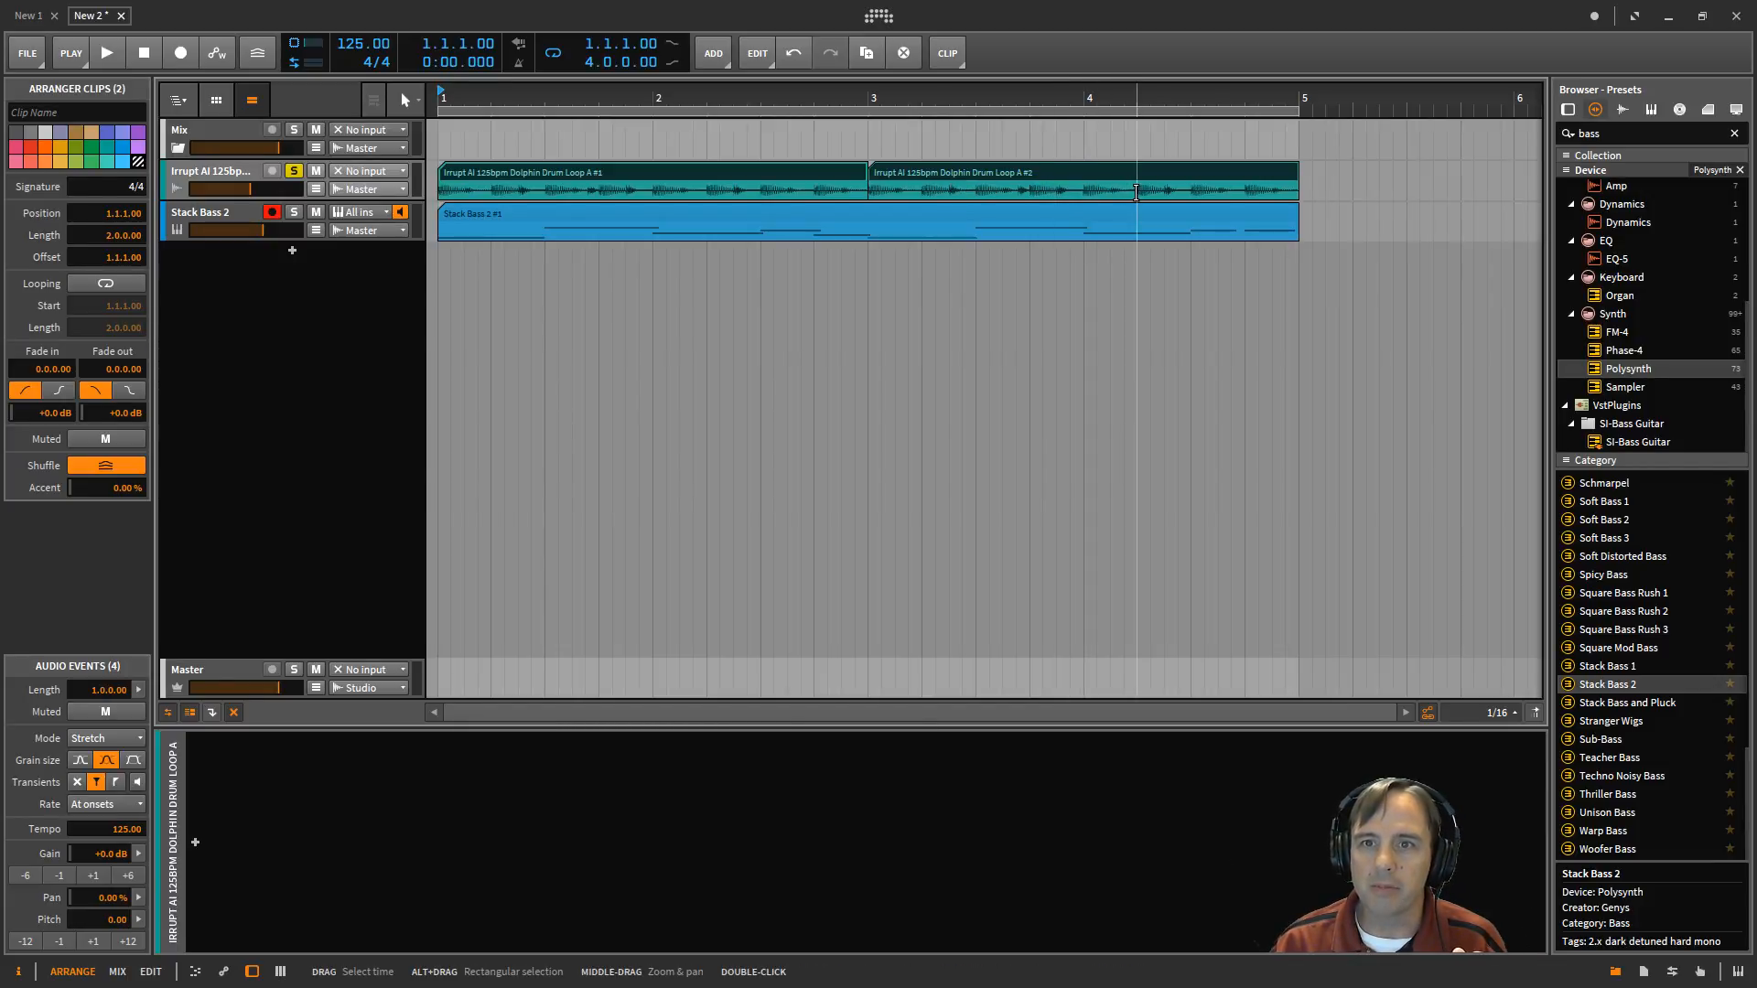
- Try splitting the second drum loop clip at 3.3 and 4.3, undo it, and return the play position to the start
drag(1188, 189, 972, 195)
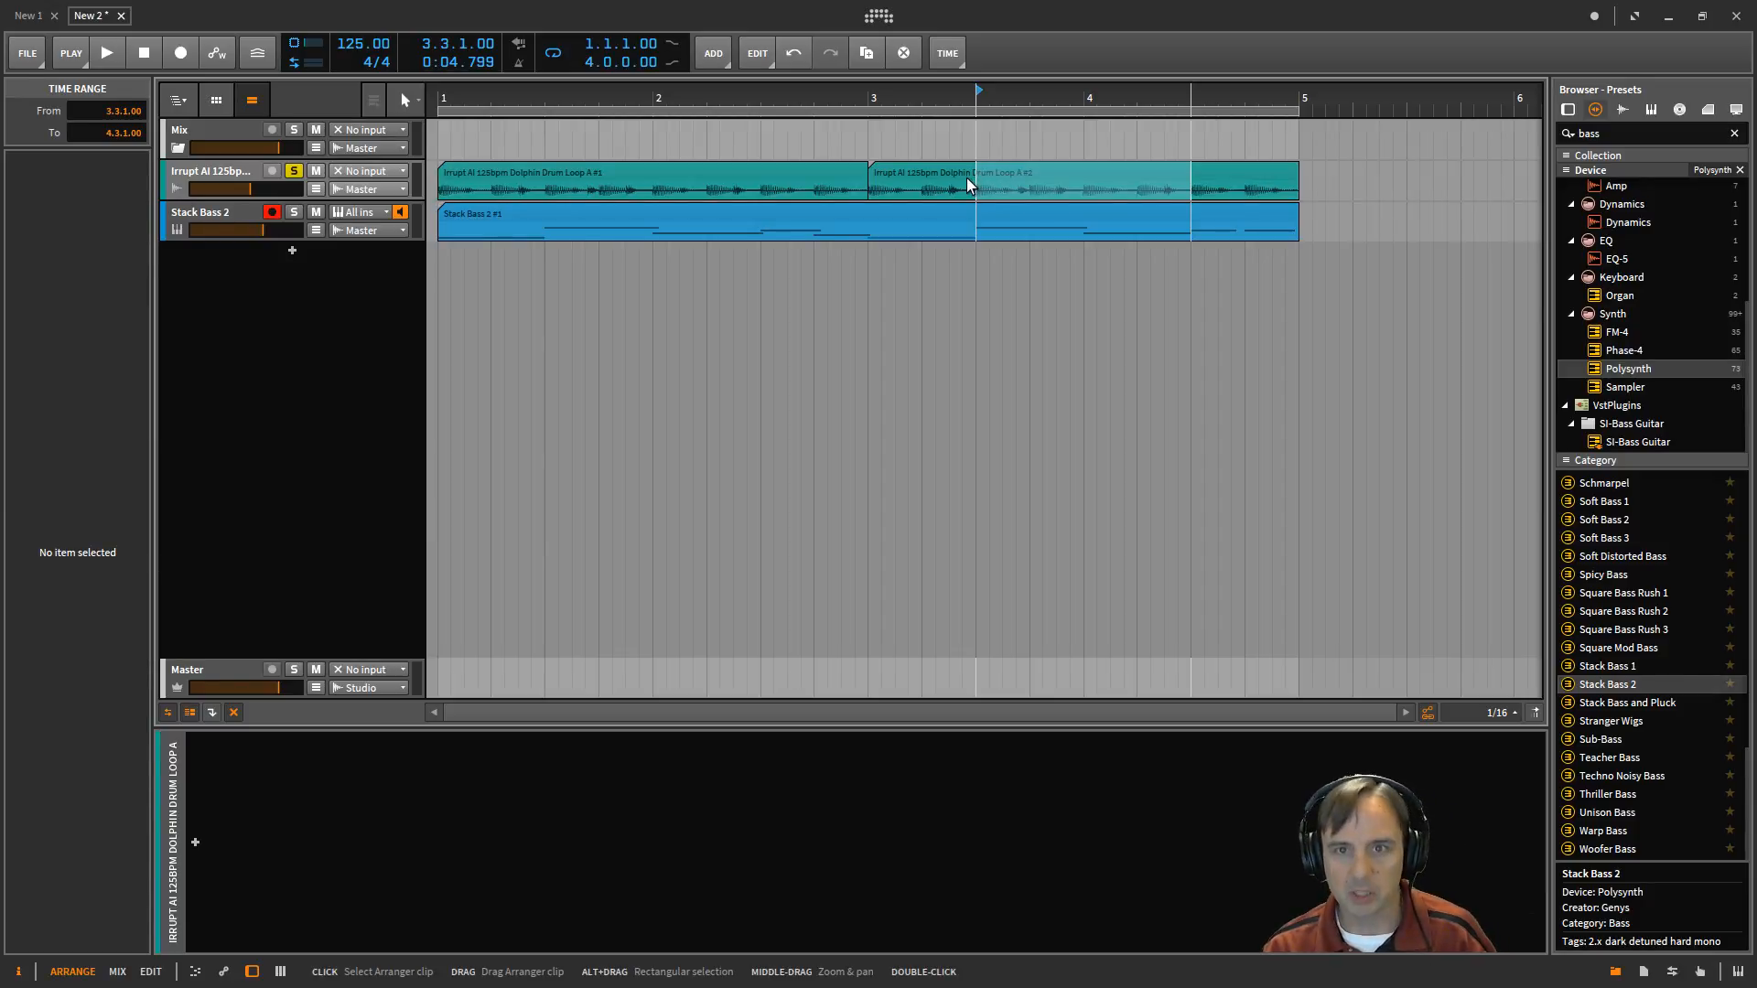
key(ctrl+e)
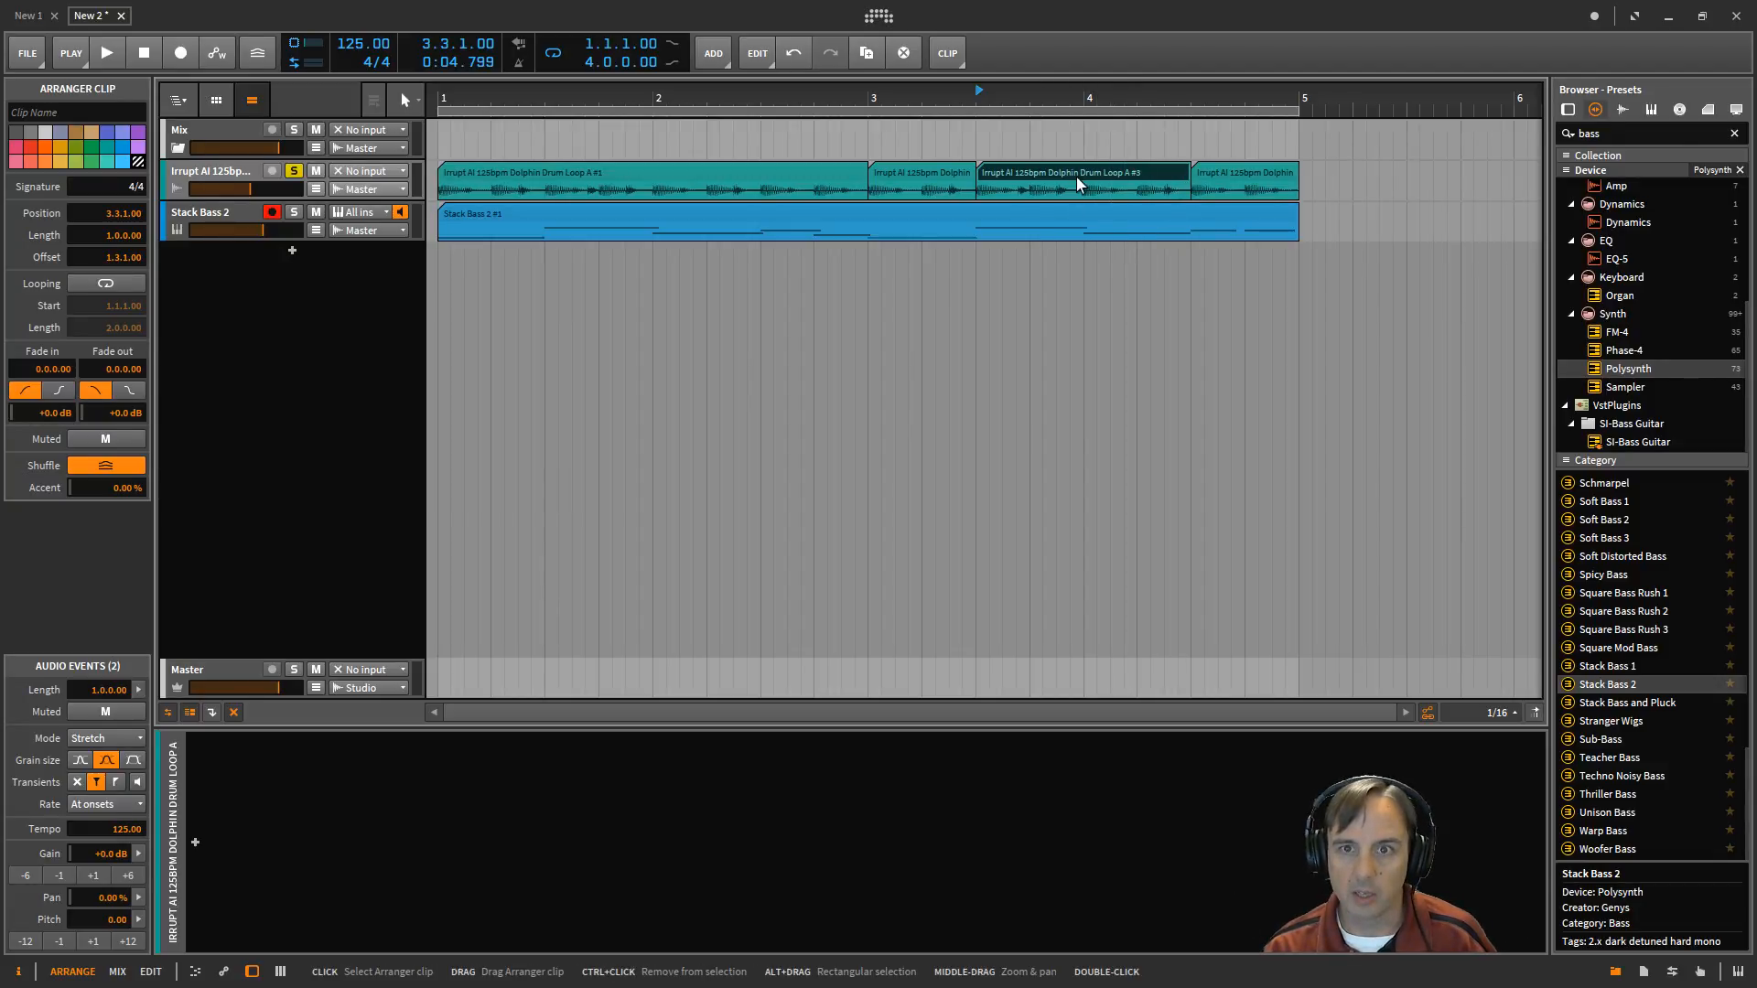
key(ctrl+z)
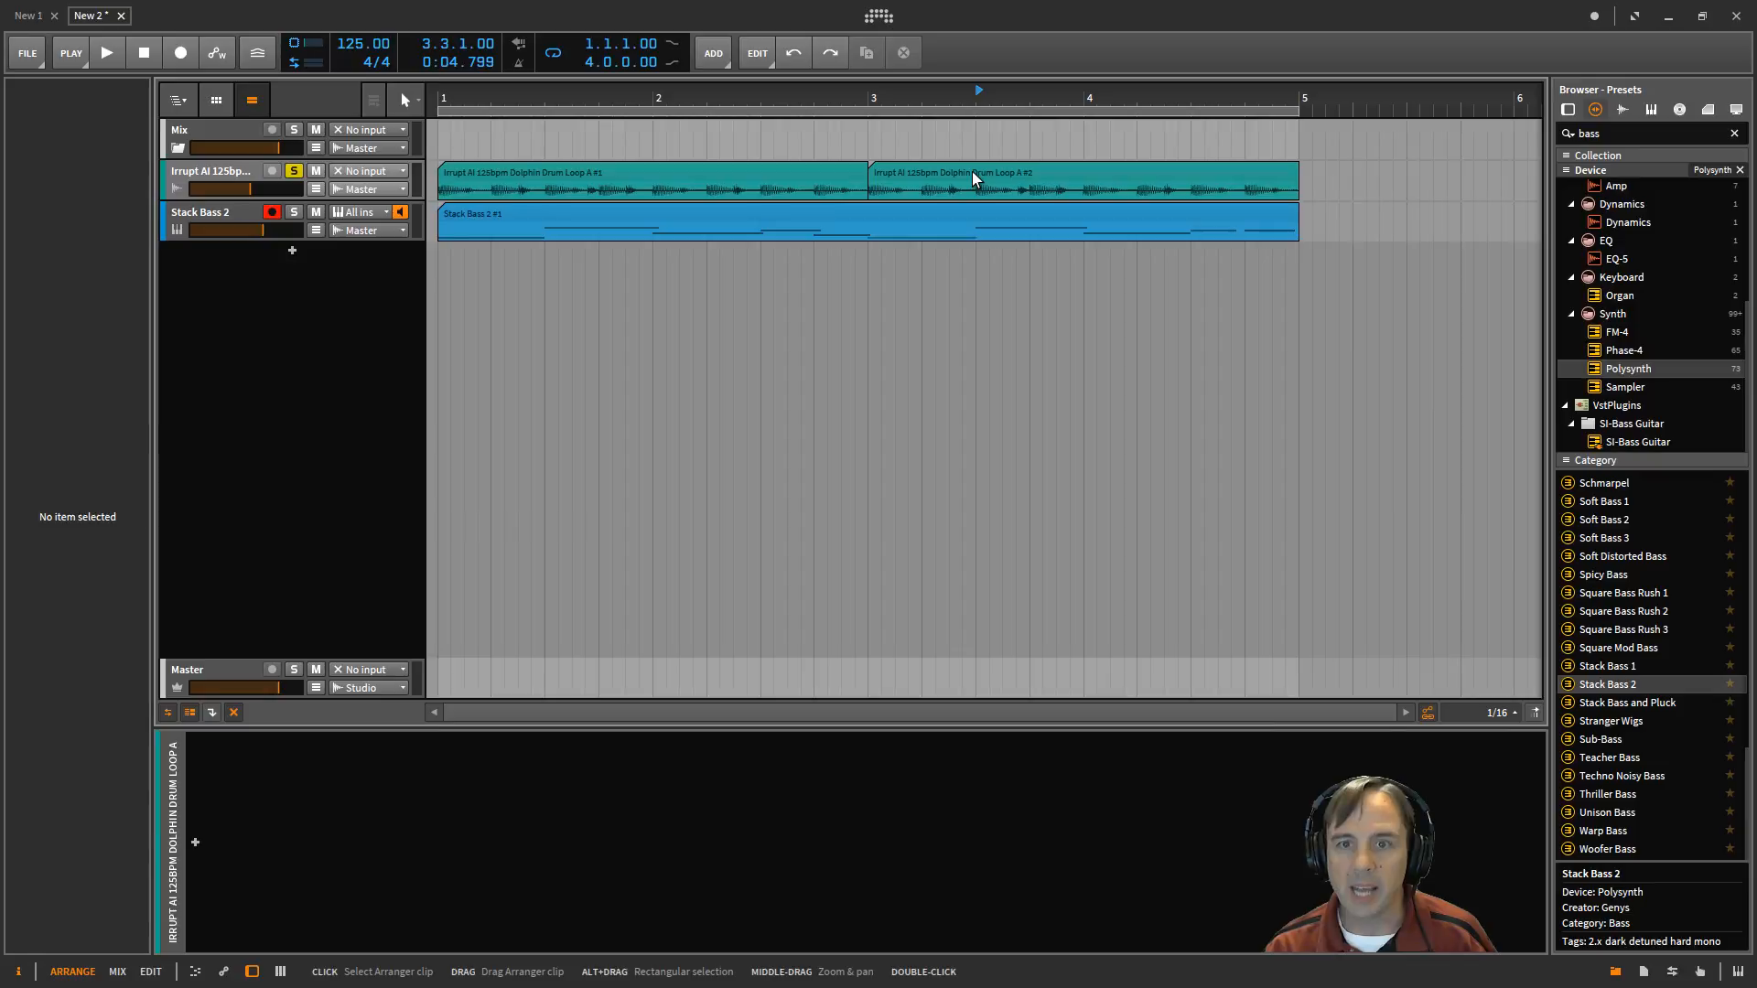
click(140, 50)
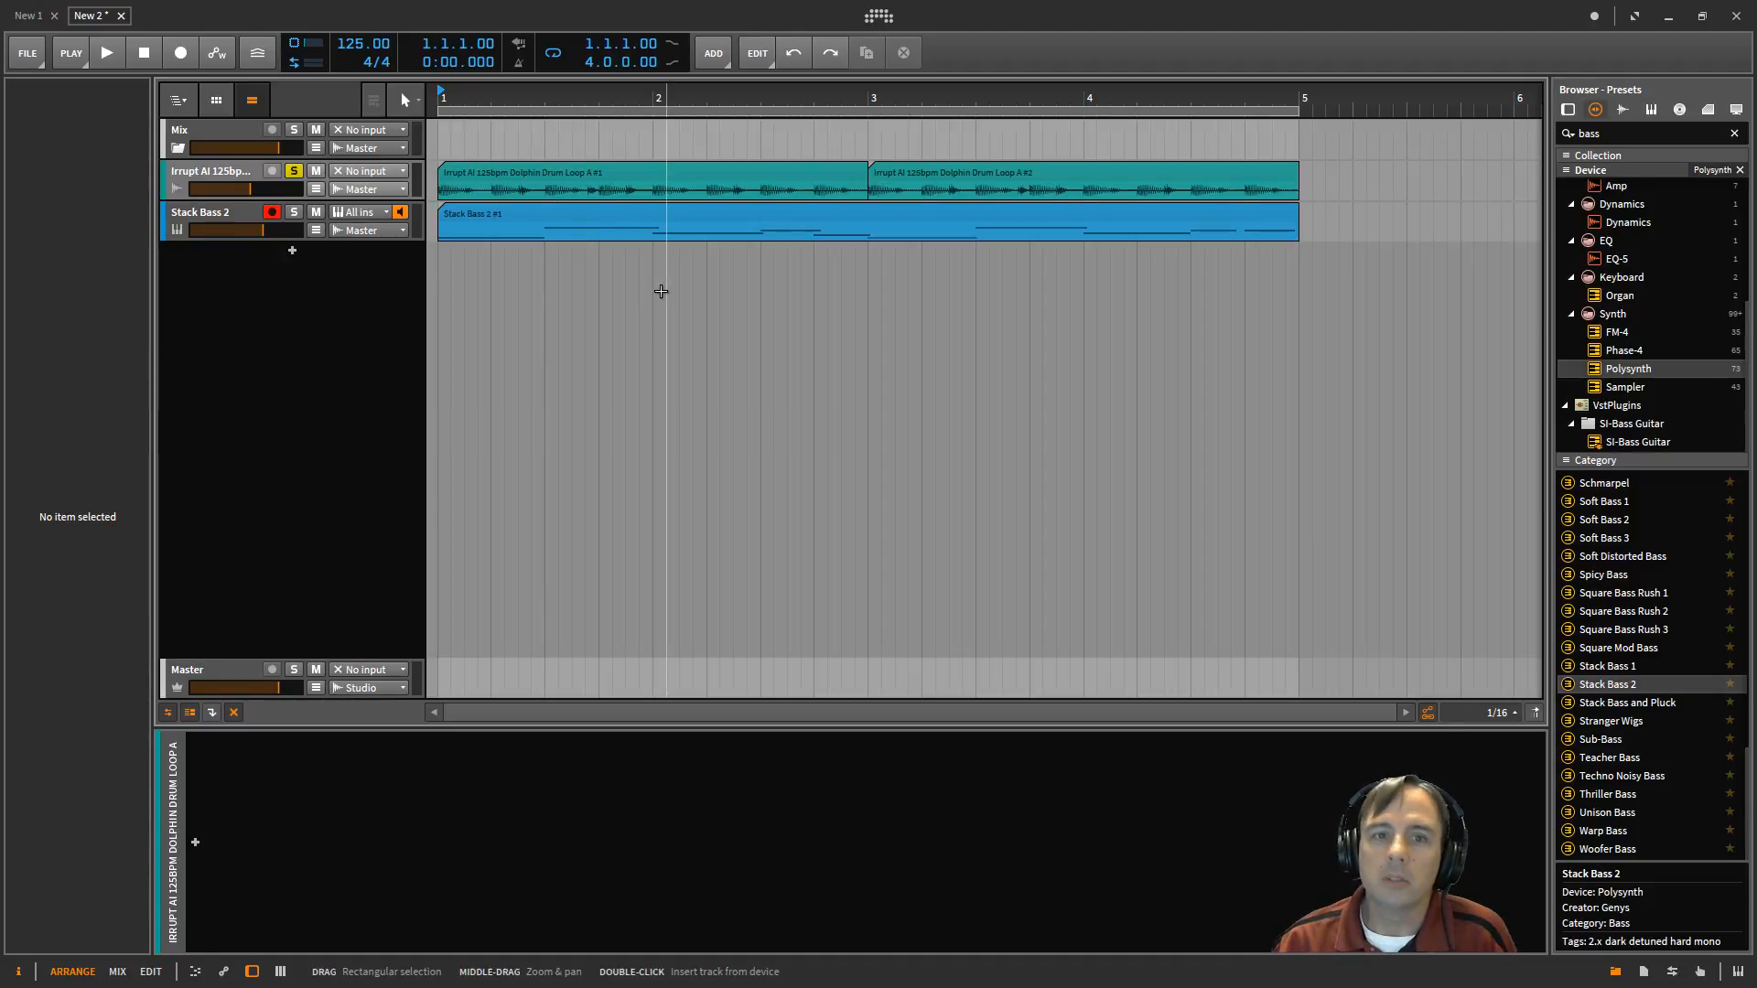
- Bounce the Stack Bass 2 clip to a new audio track with the Pre-Fader source at 24-bit, and undo the bounce
click(776, 220)
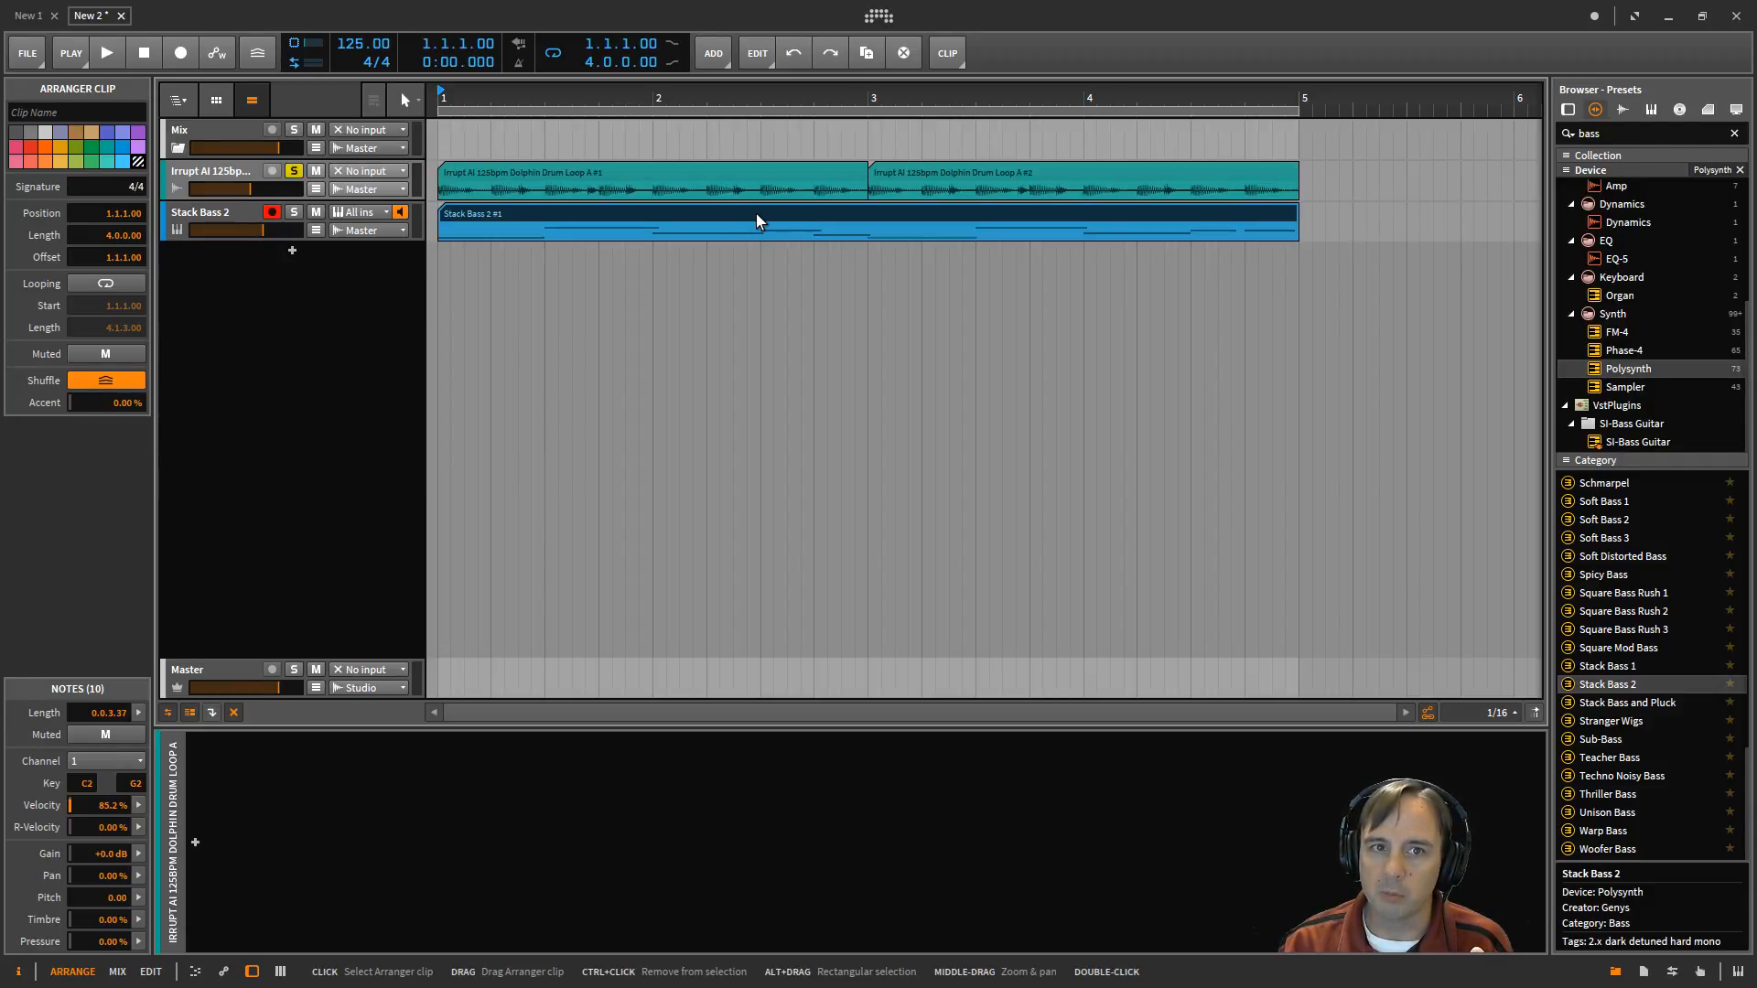
right_click(756, 220)
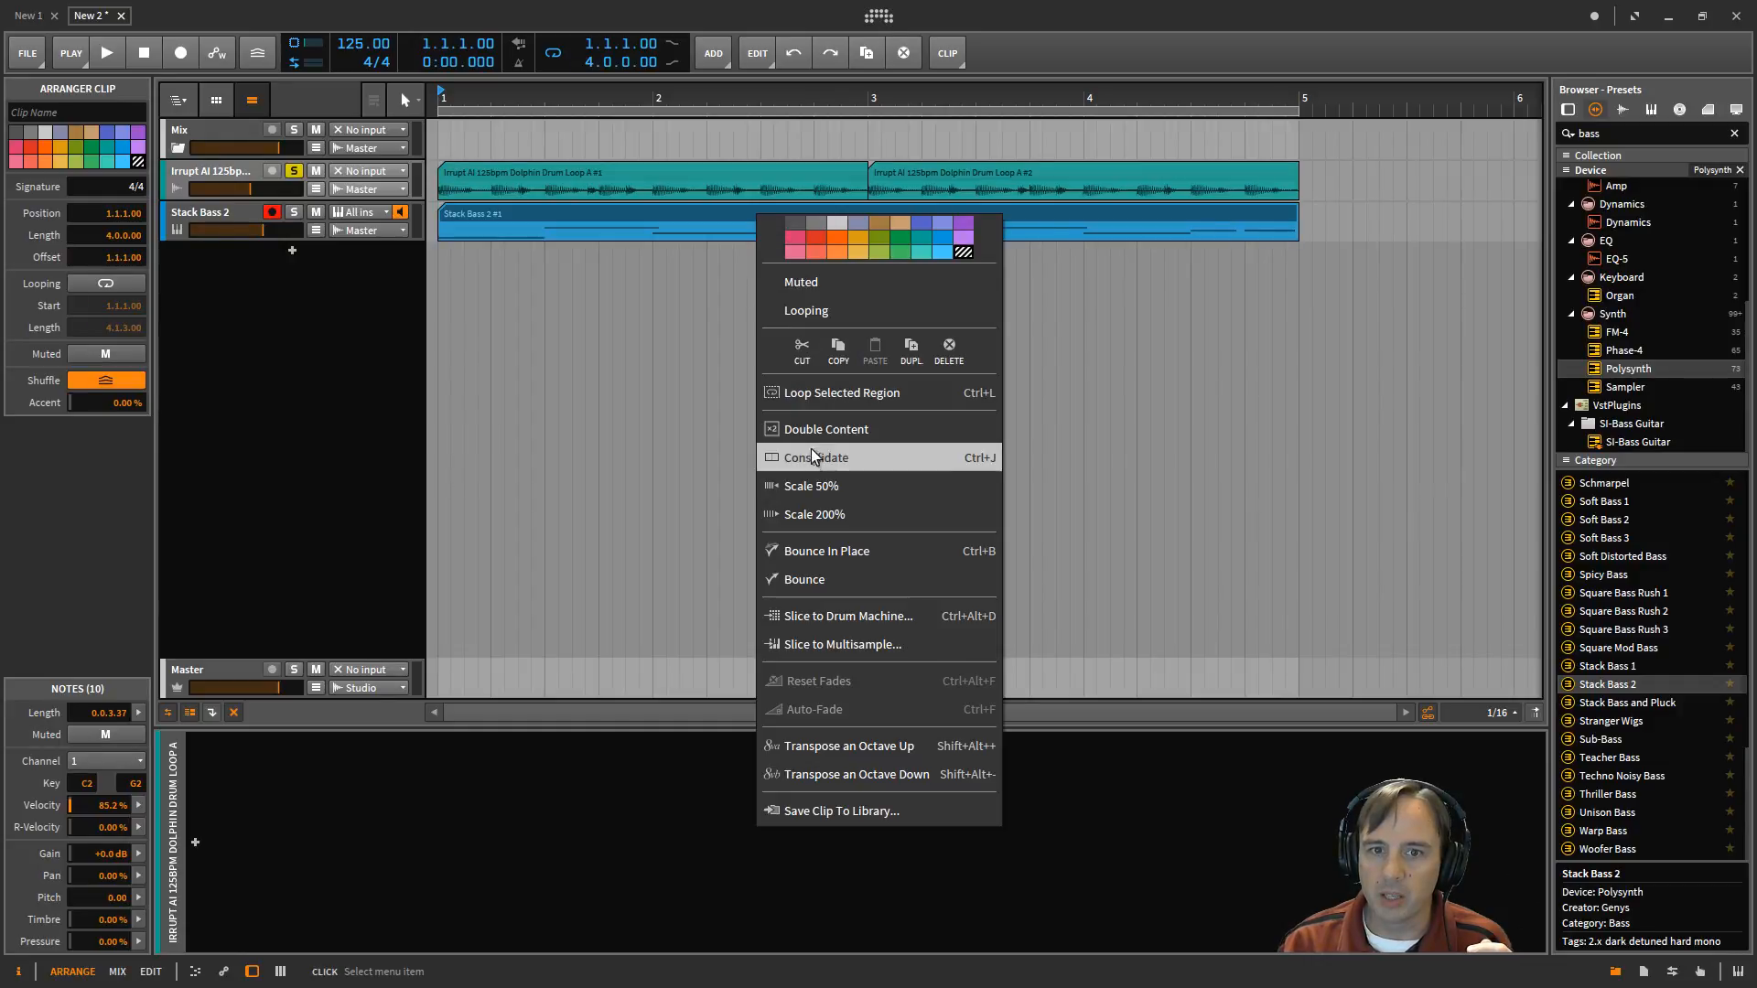
click(792, 580)
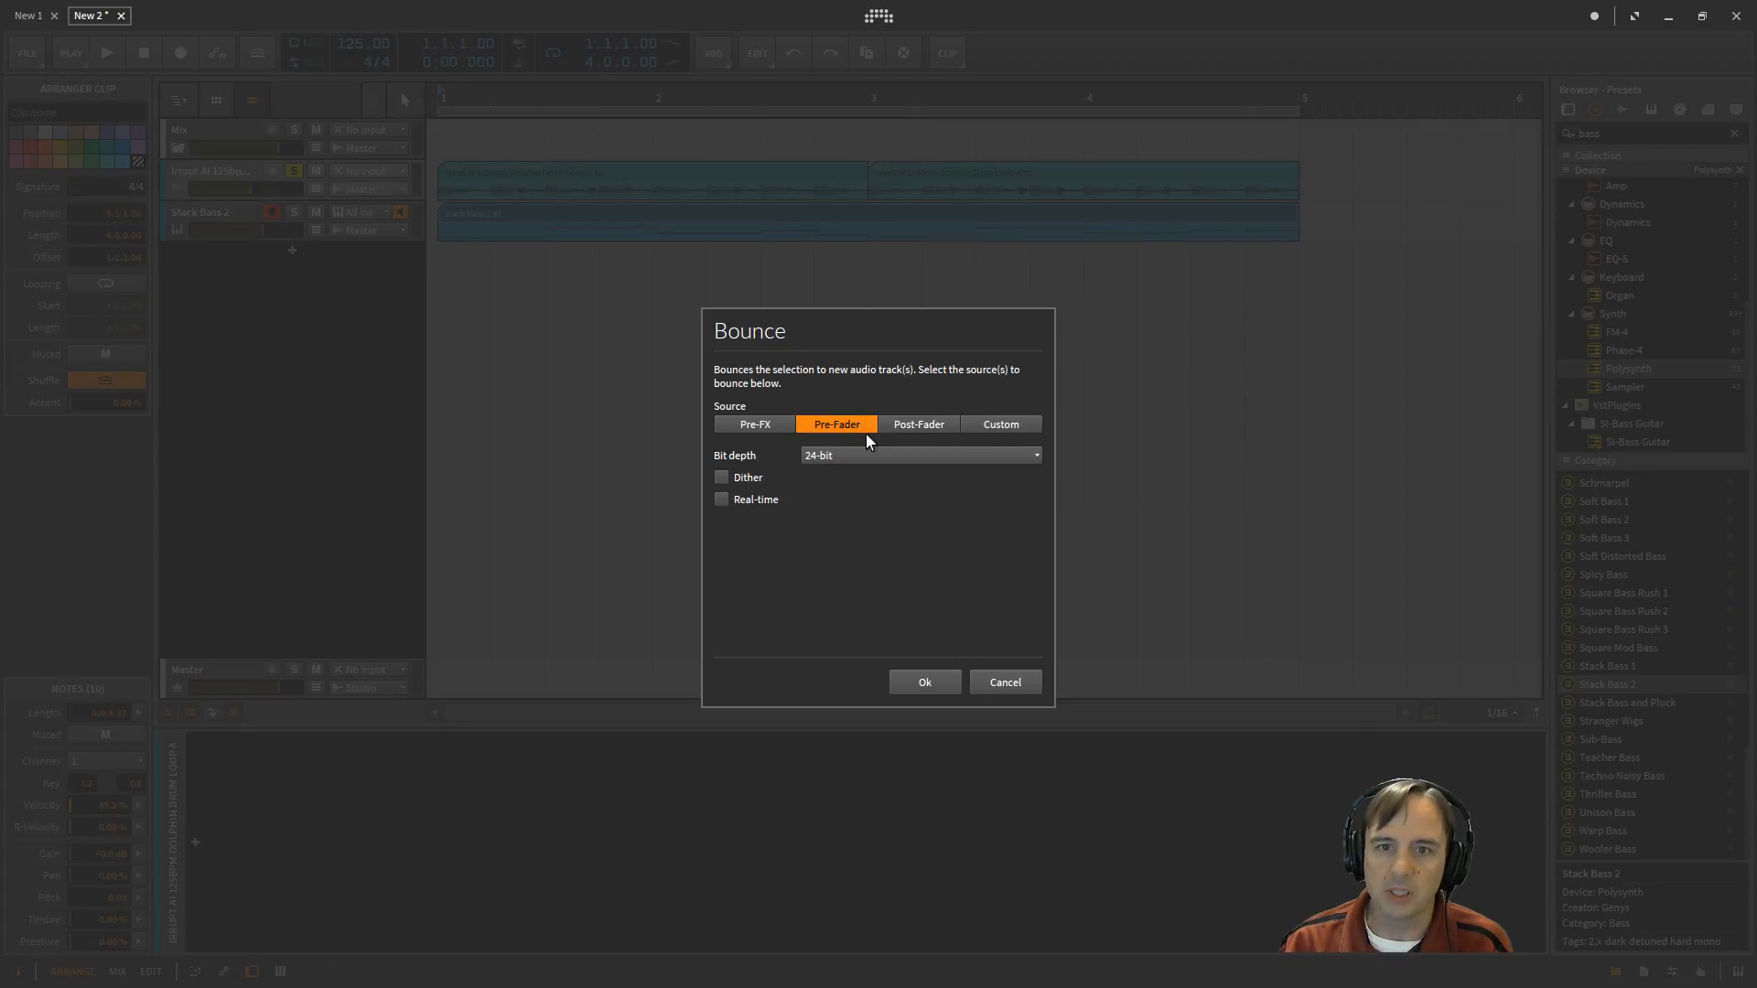
click(916, 422)
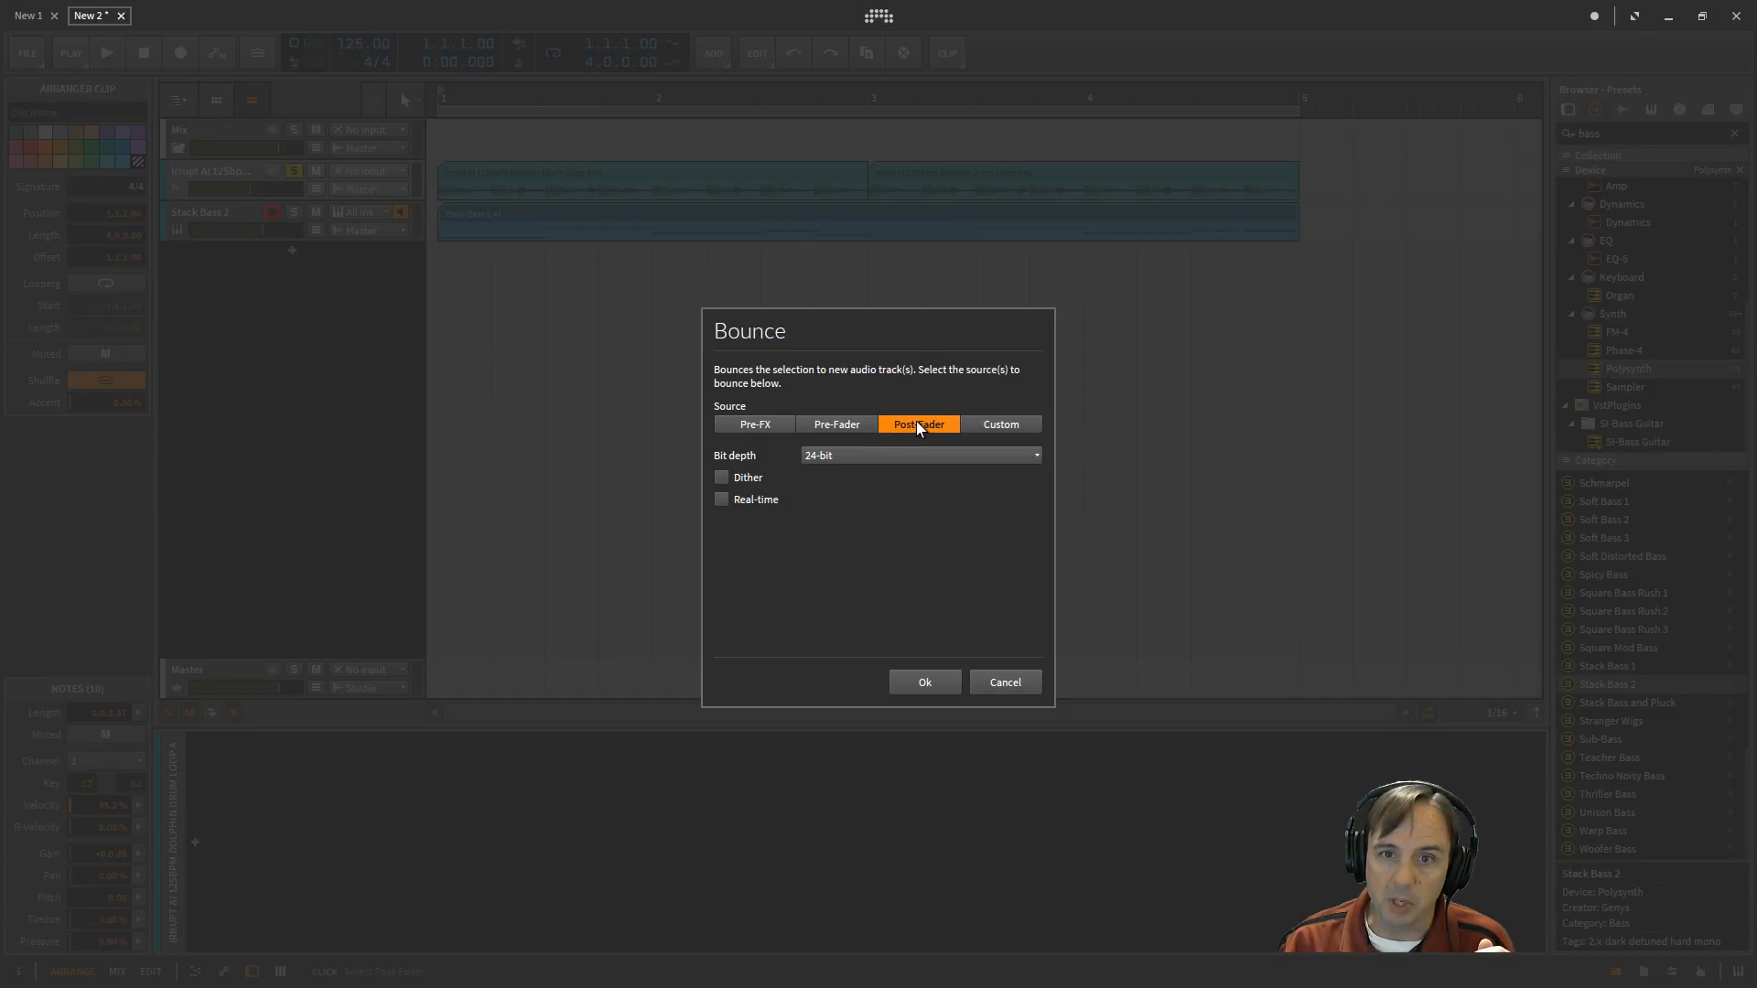
click(846, 423)
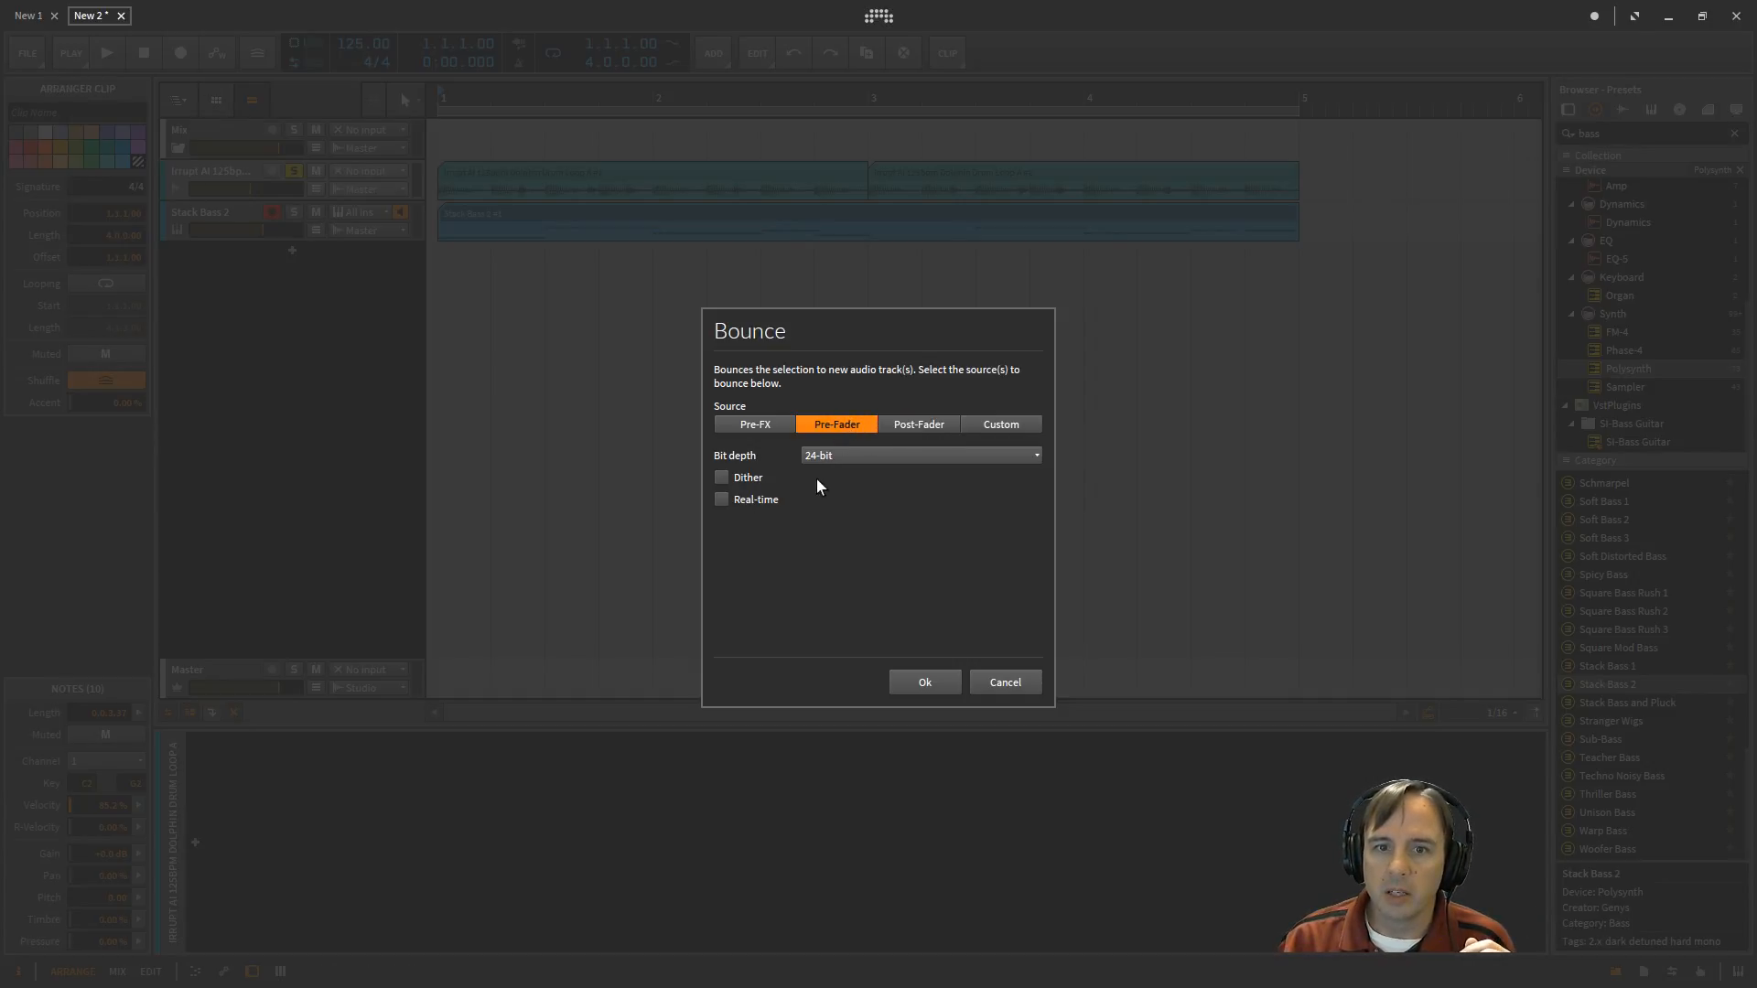
click(925, 681)
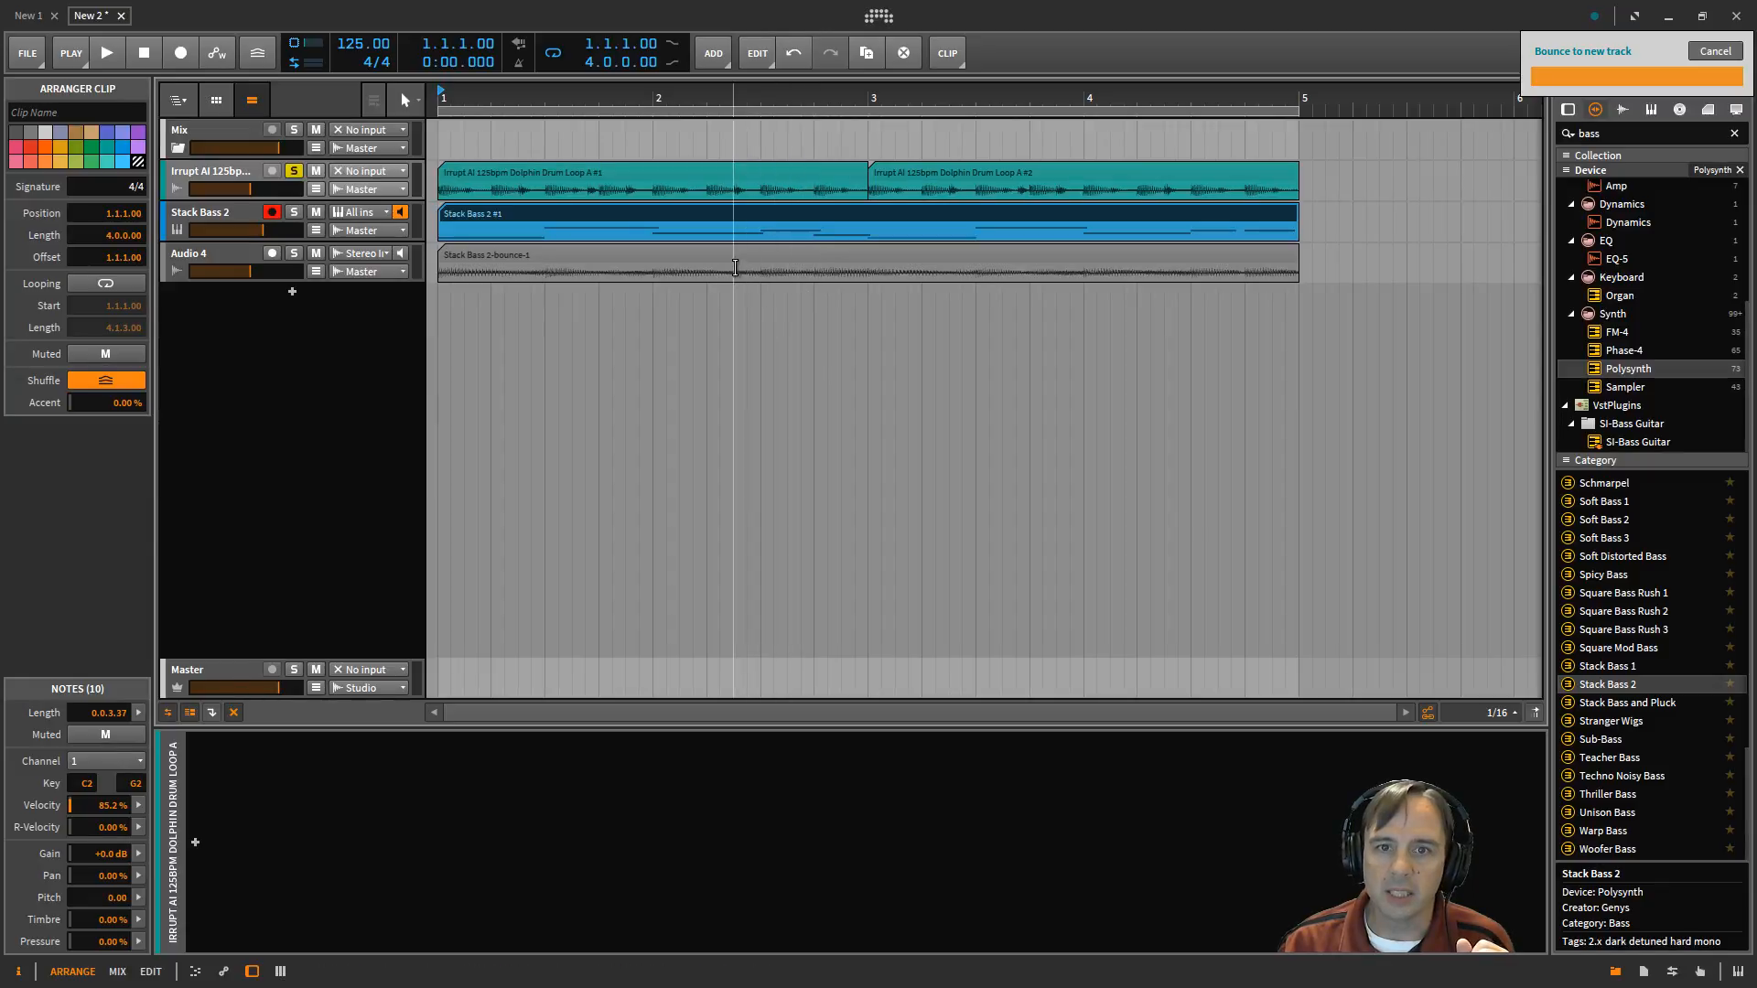
click(620, 257)
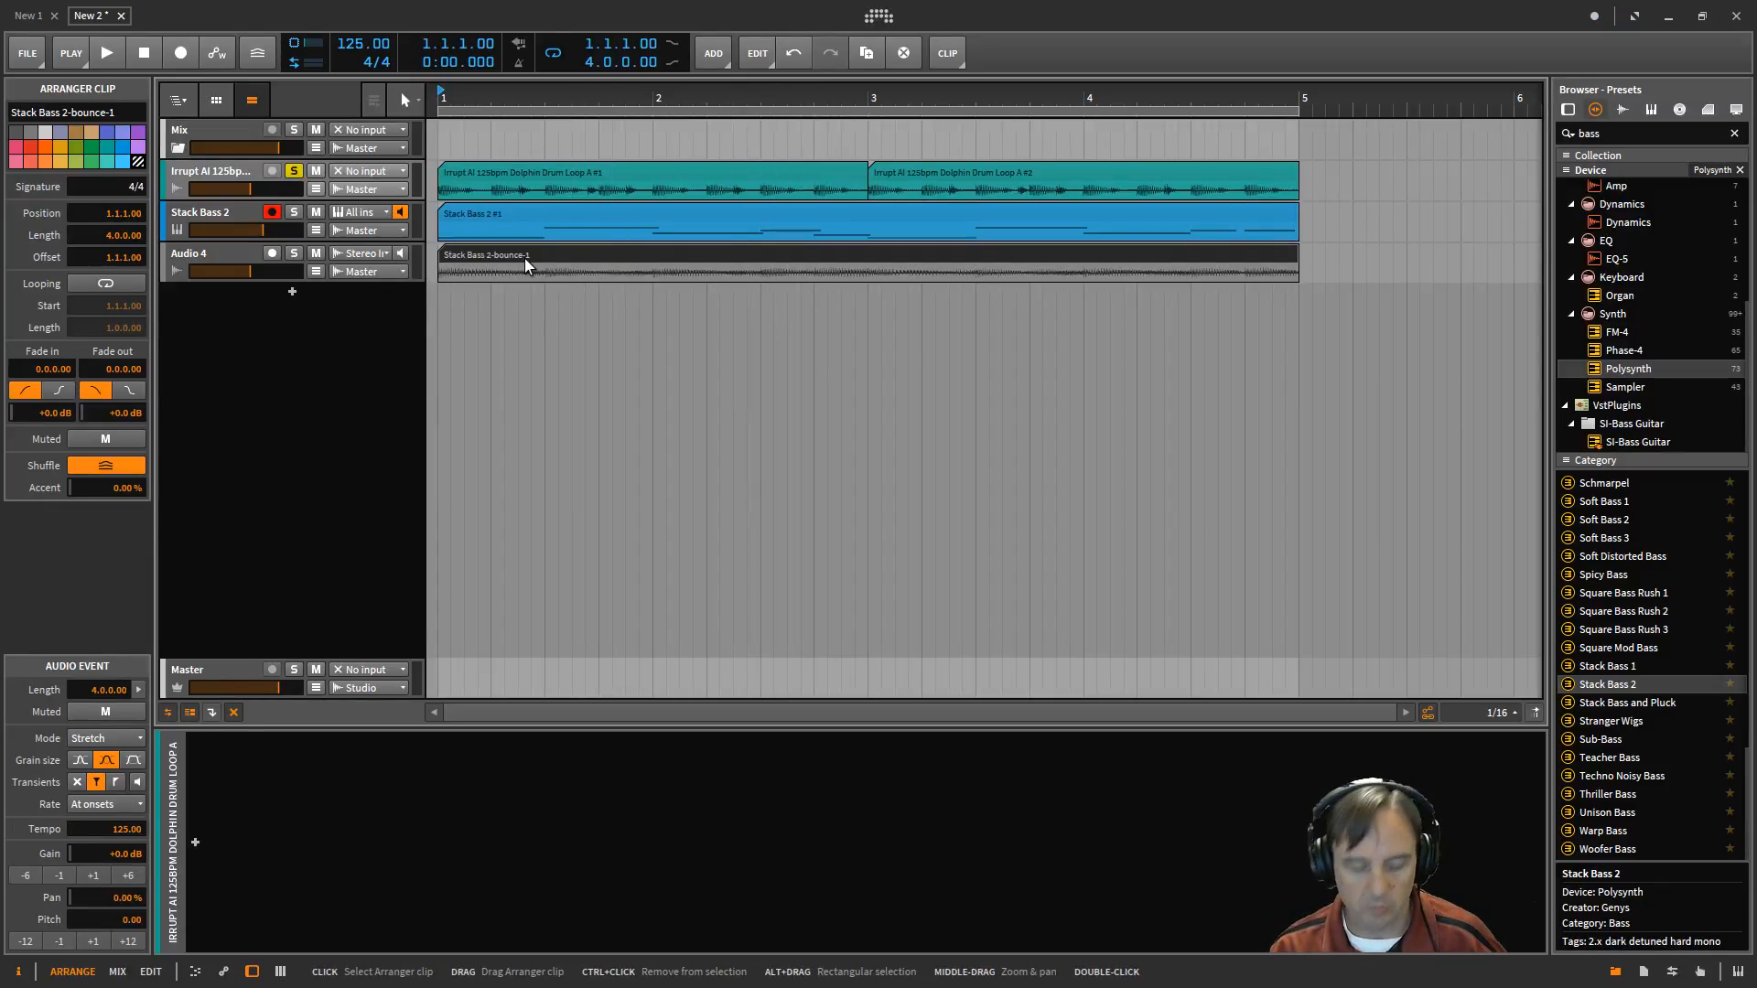
key(ctrl+z)
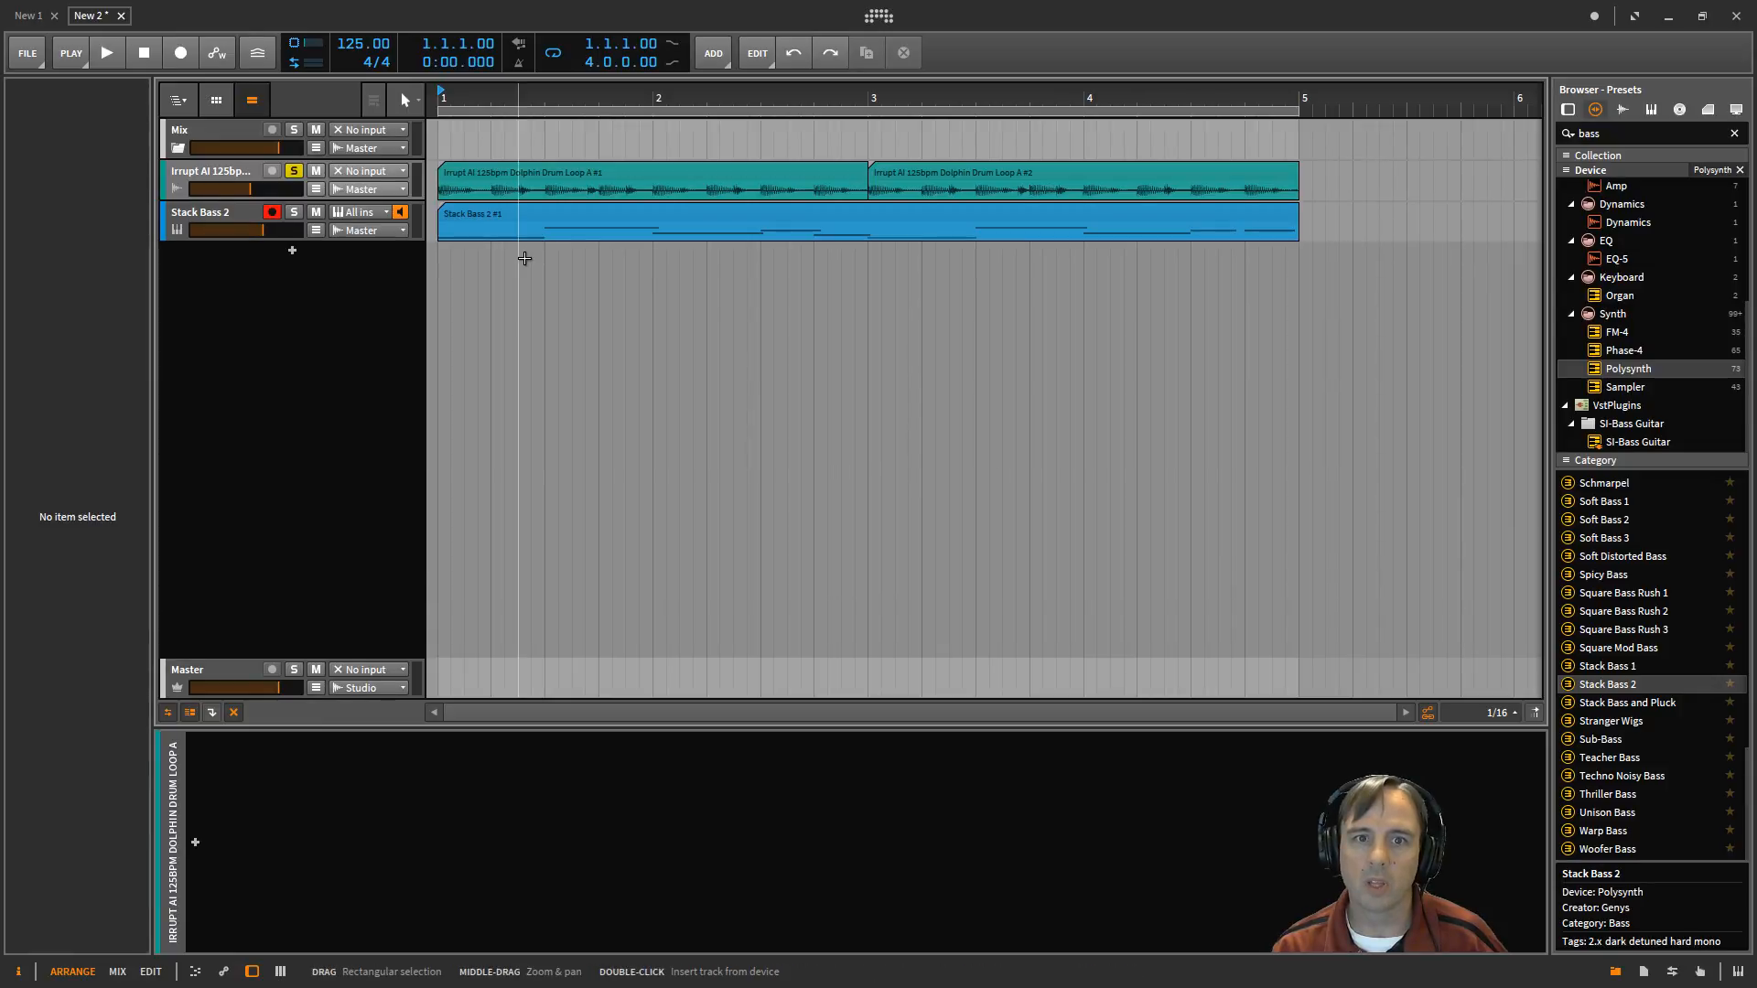
- Bounce the Stack Bass 2 clip in place, play the arrangement with the bounced audio, and stop playback
right_click(633, 214)
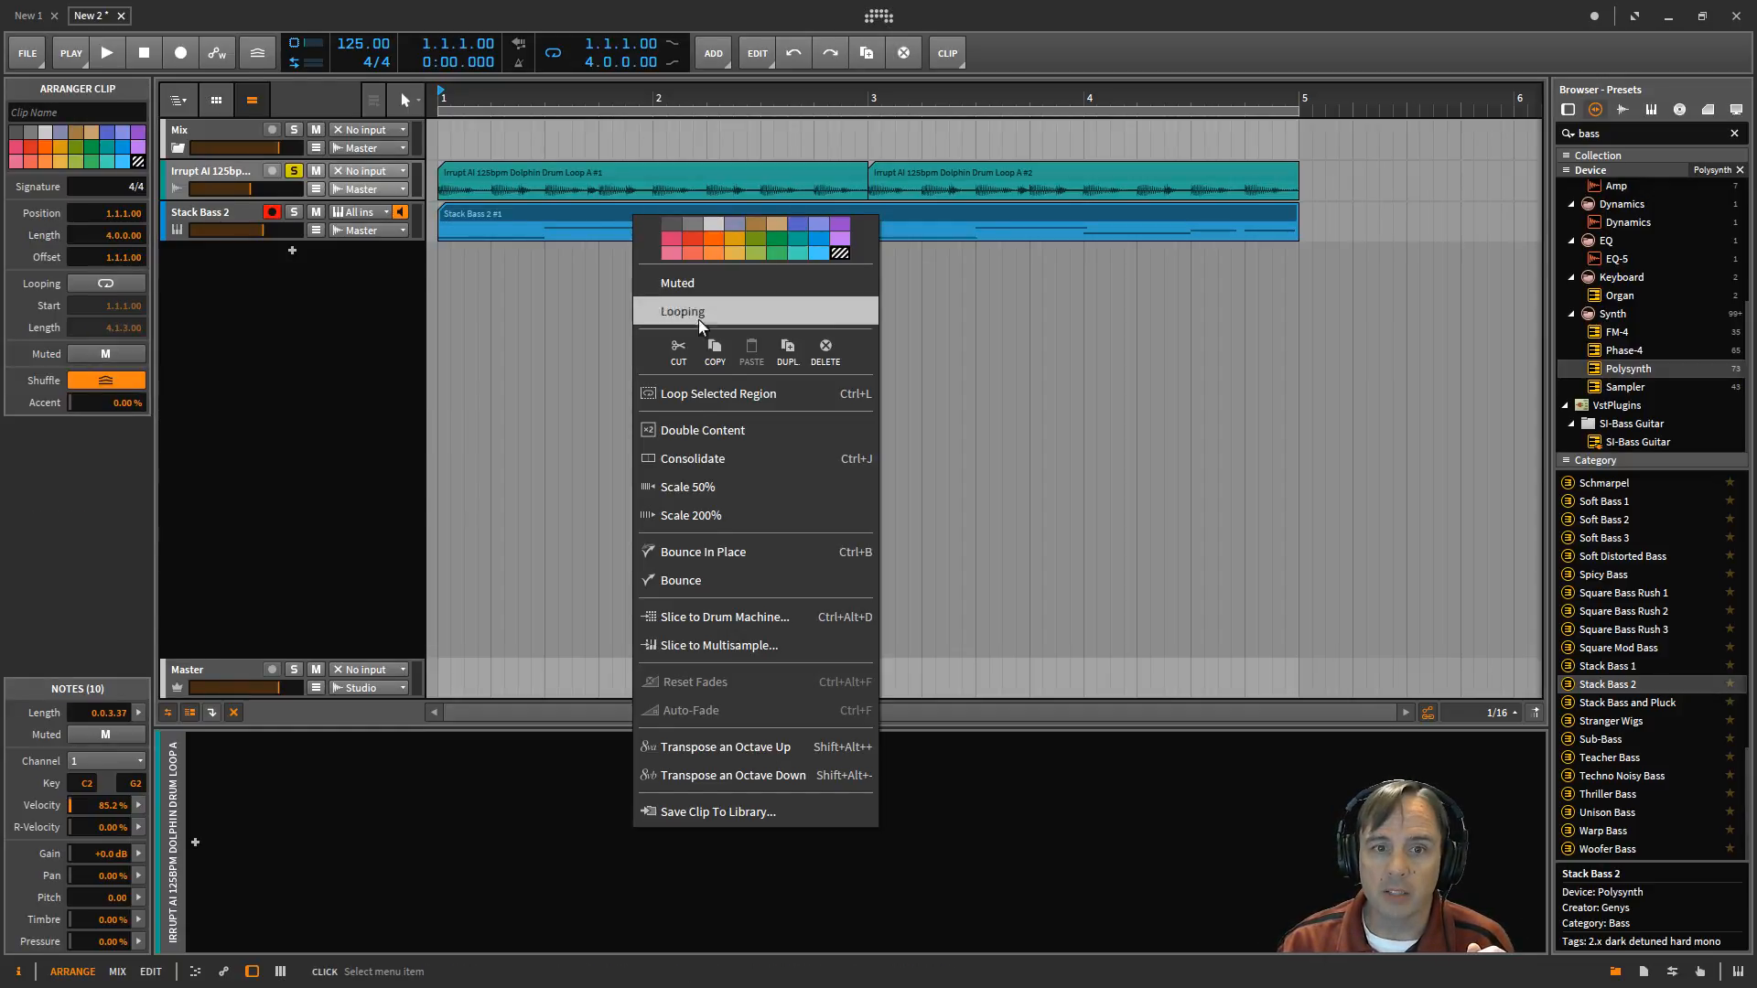
click(701, 555)
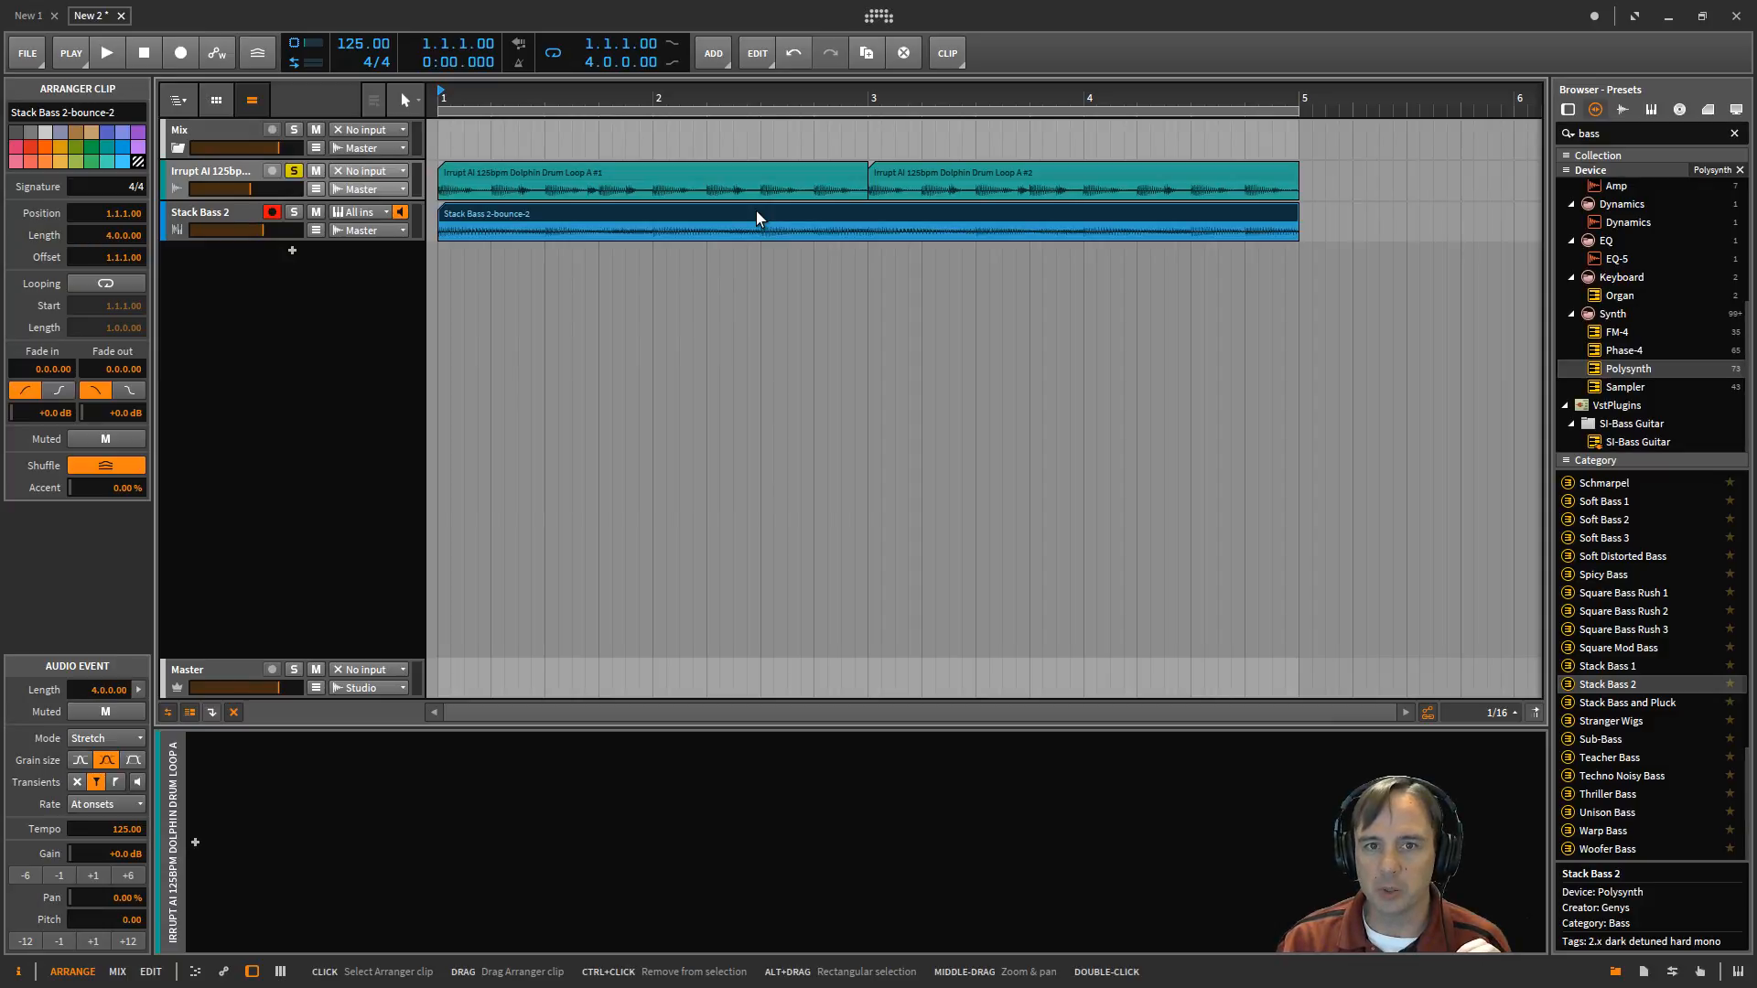
click(688, 172)
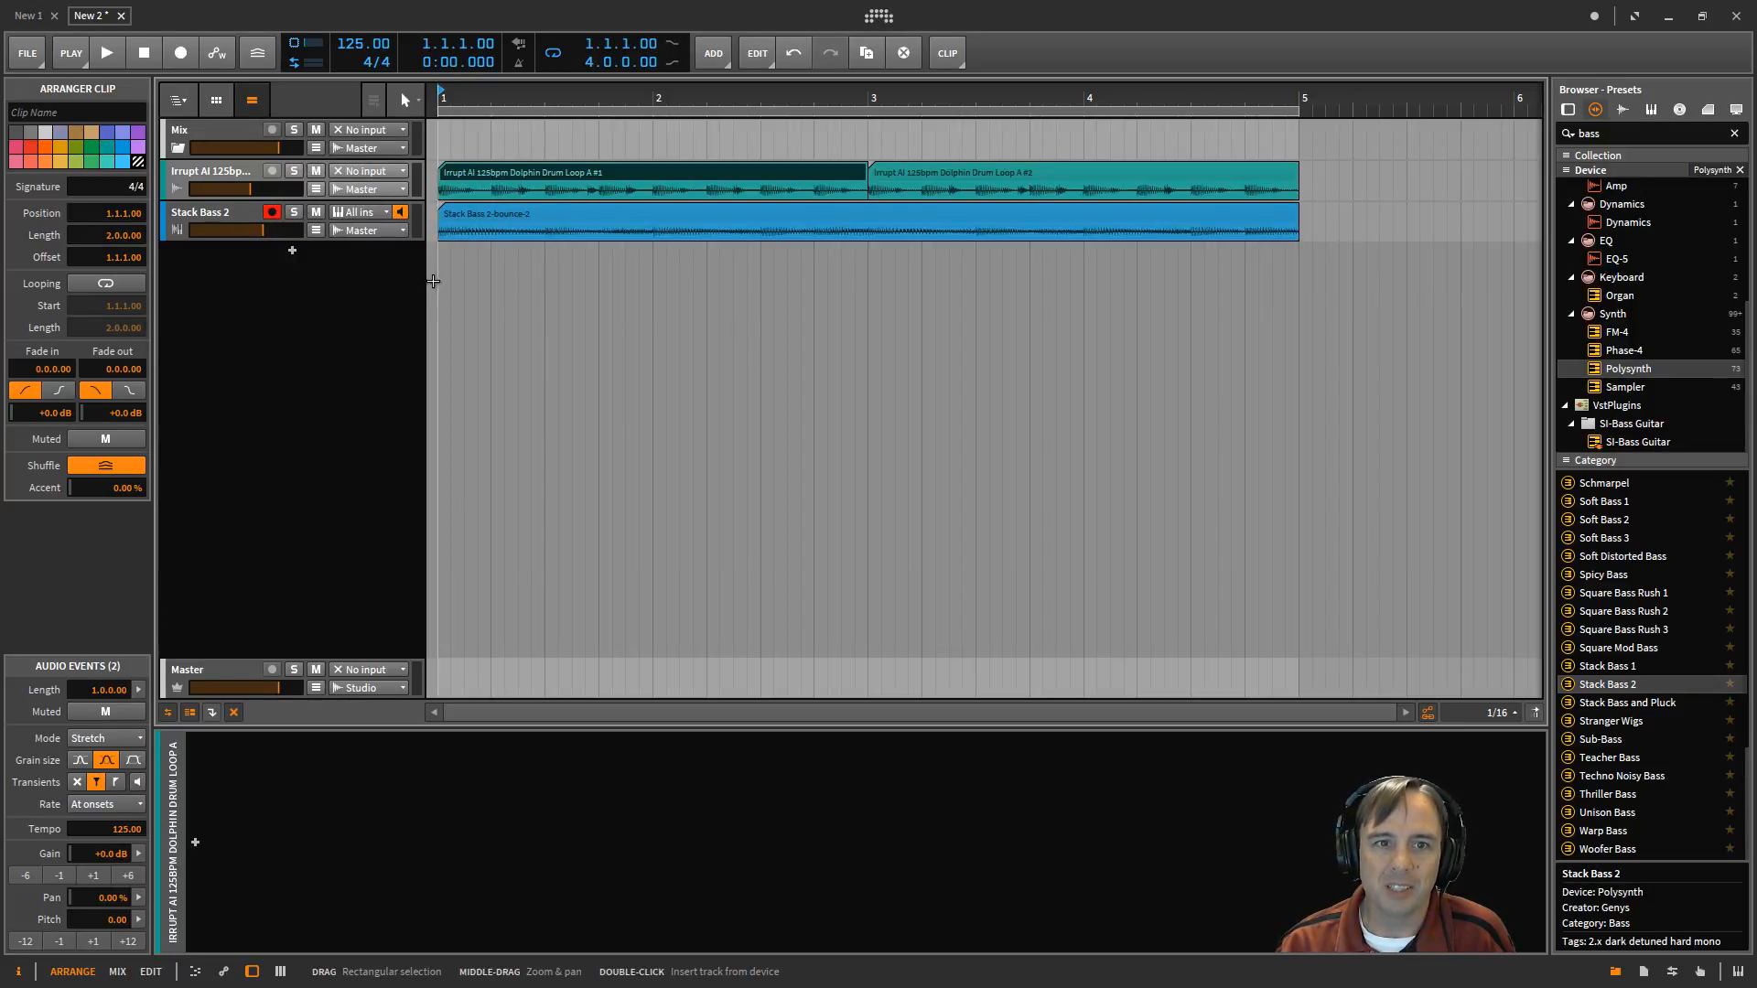
key(space)
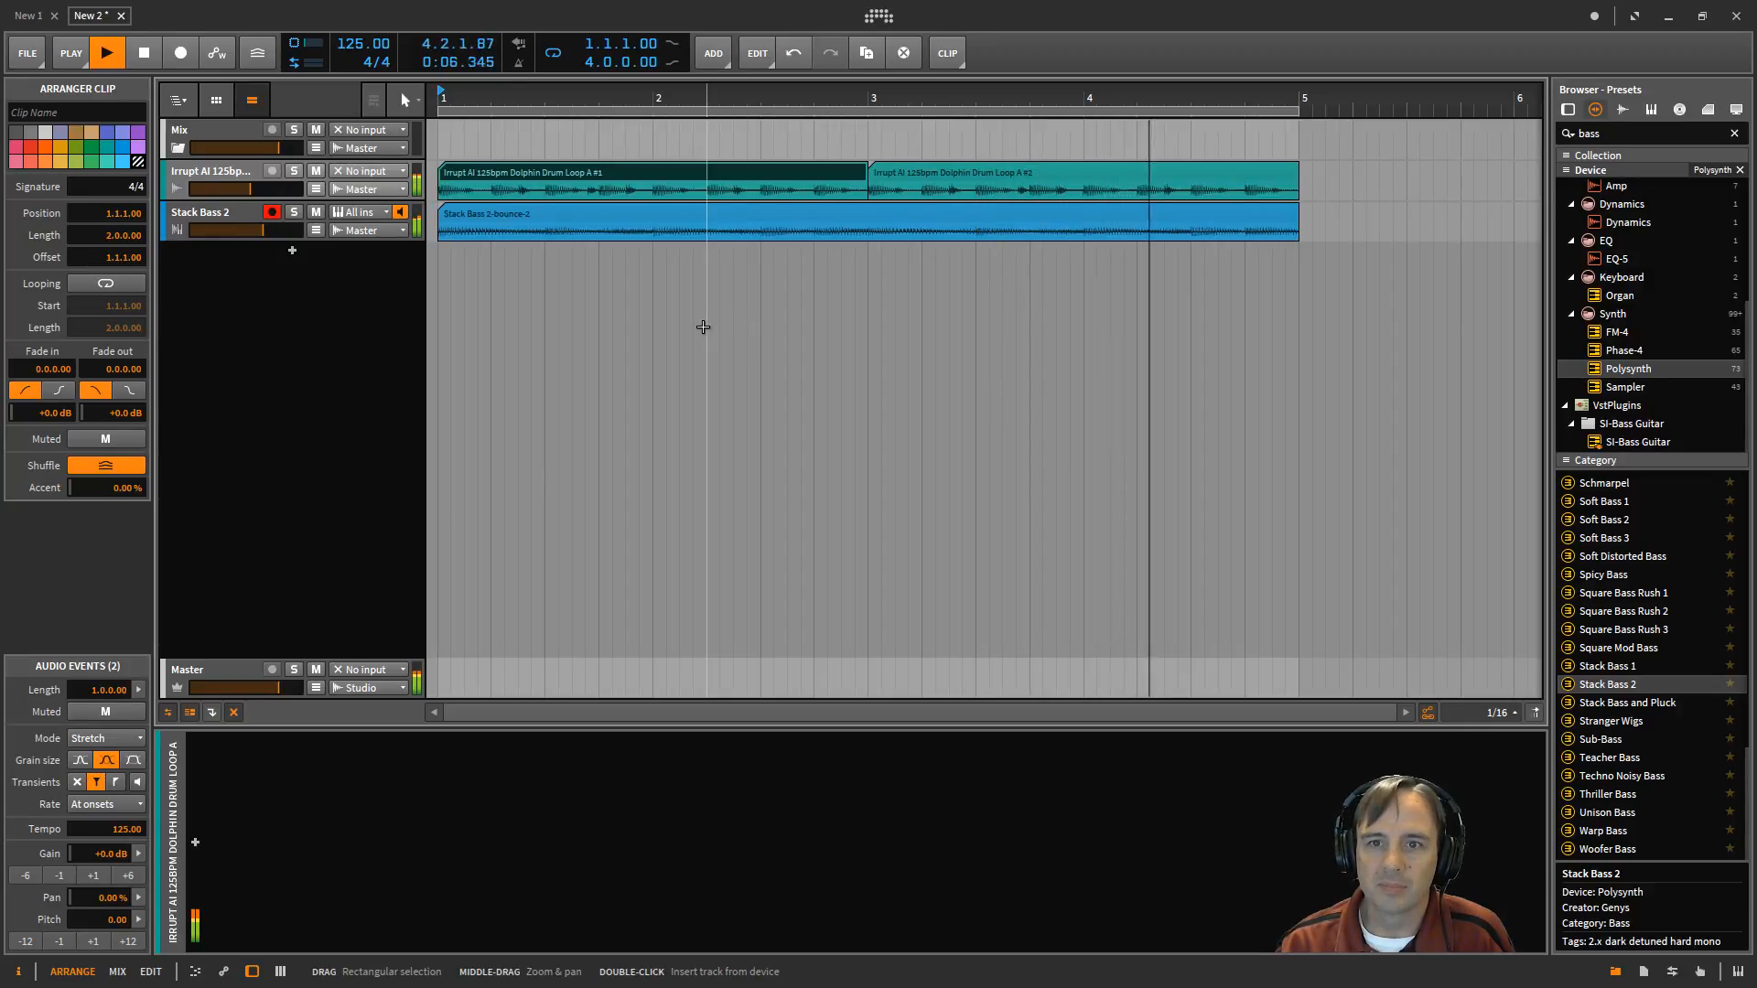
key(space)
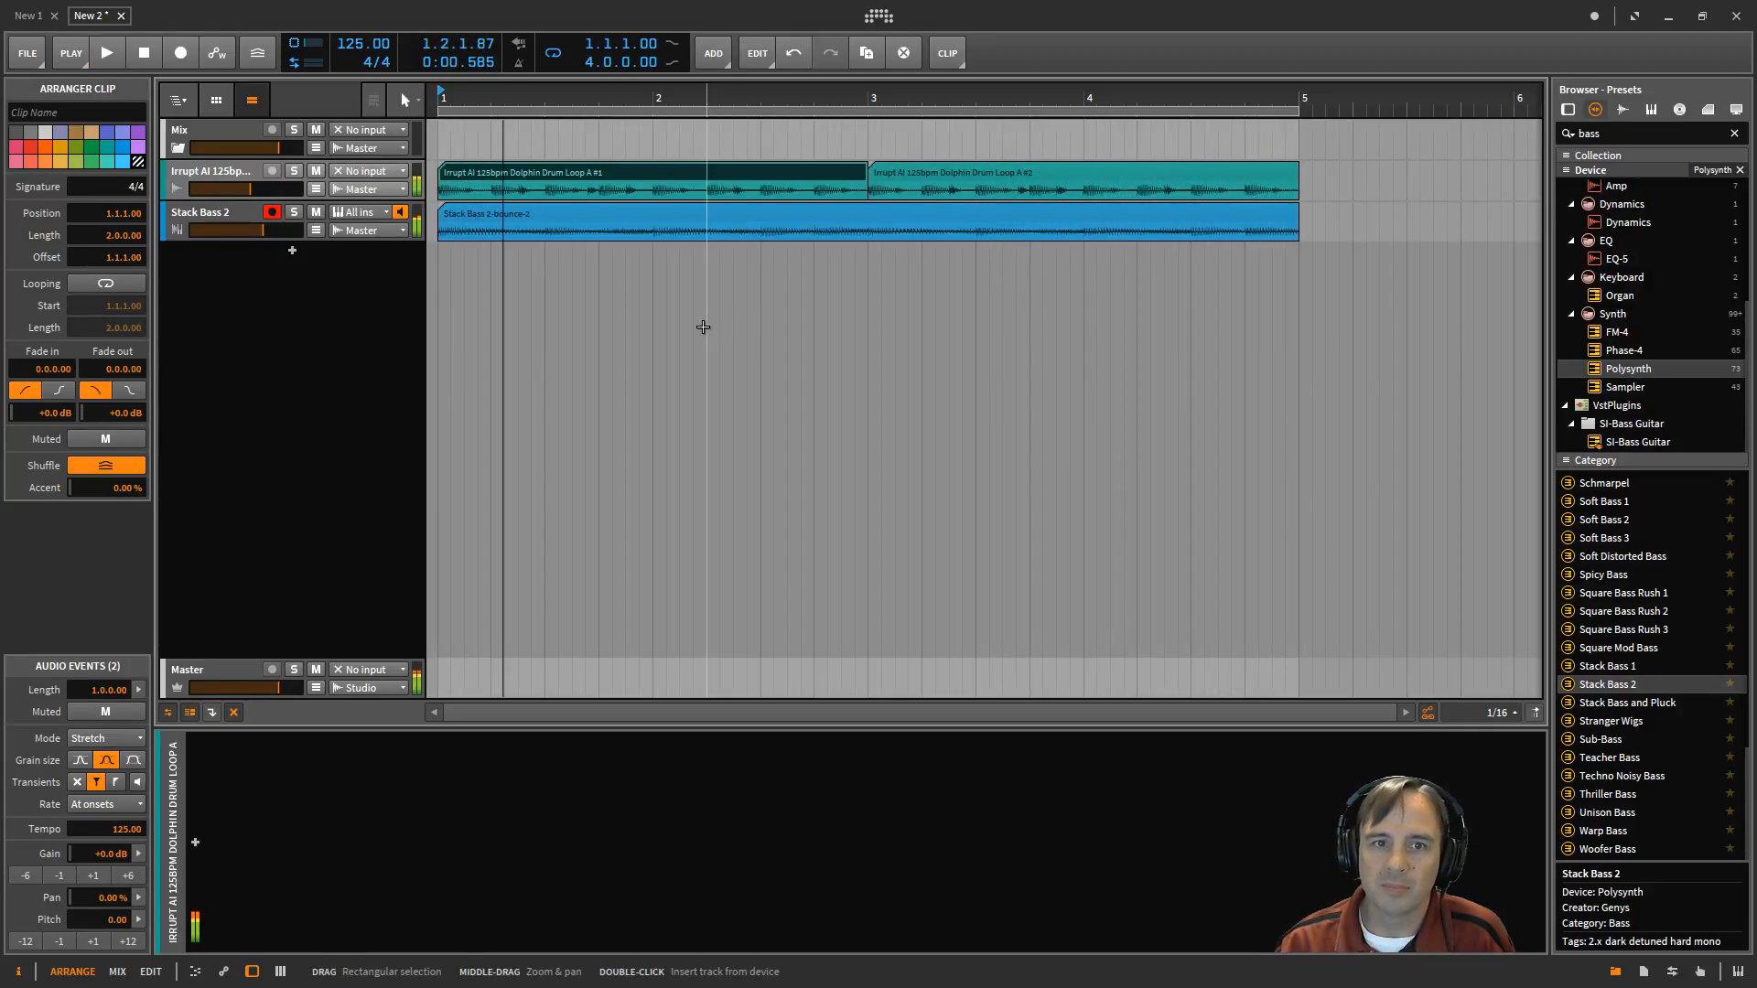
click(145, 56)
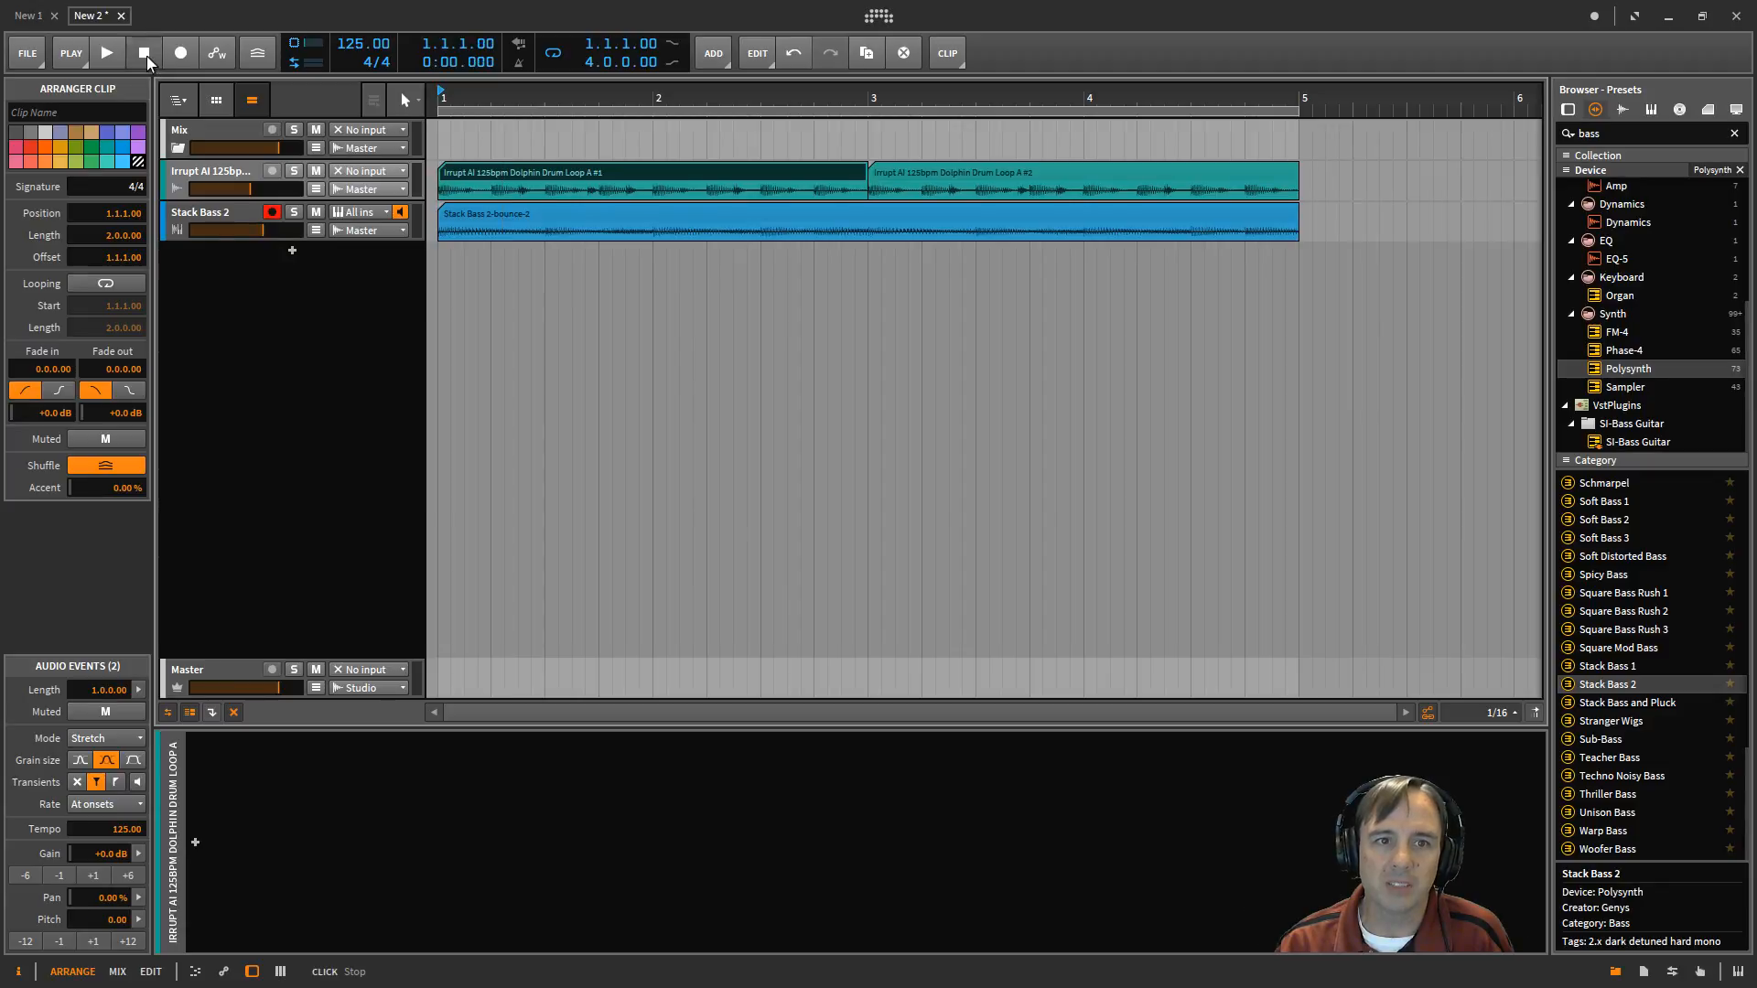
- Add an audio track and set its input to Stack Bass 2 (POST)
click(672, 216)
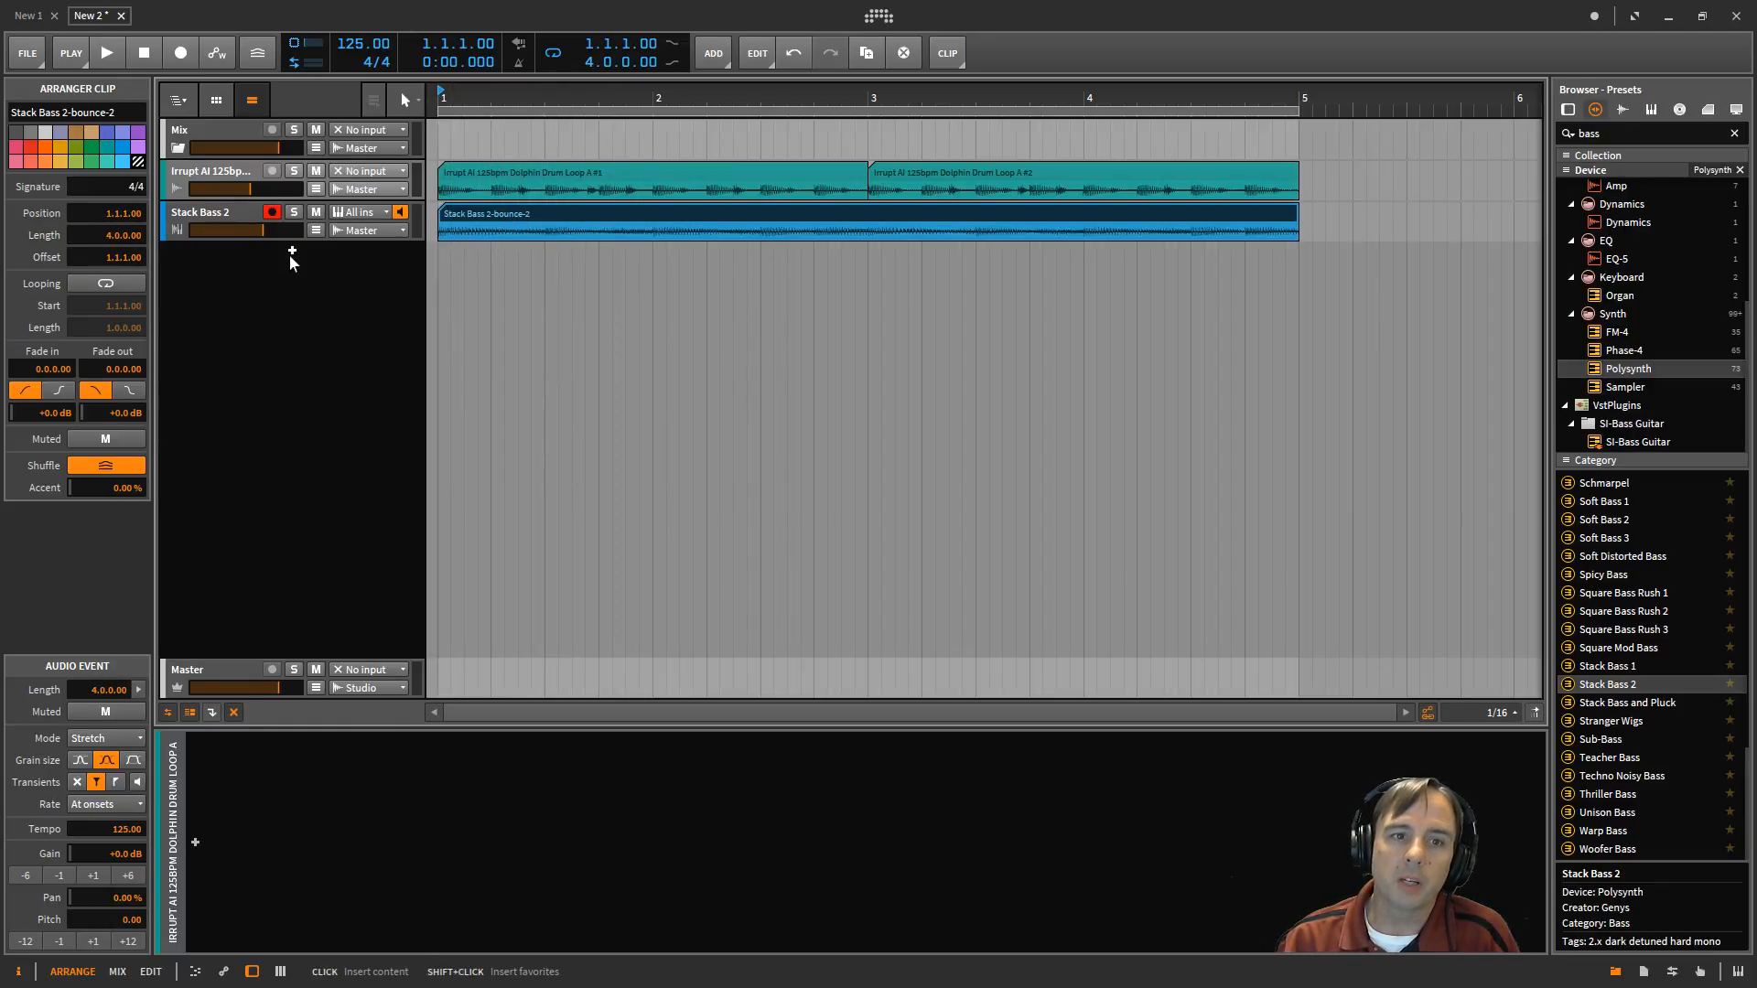
right_click(292, 306)
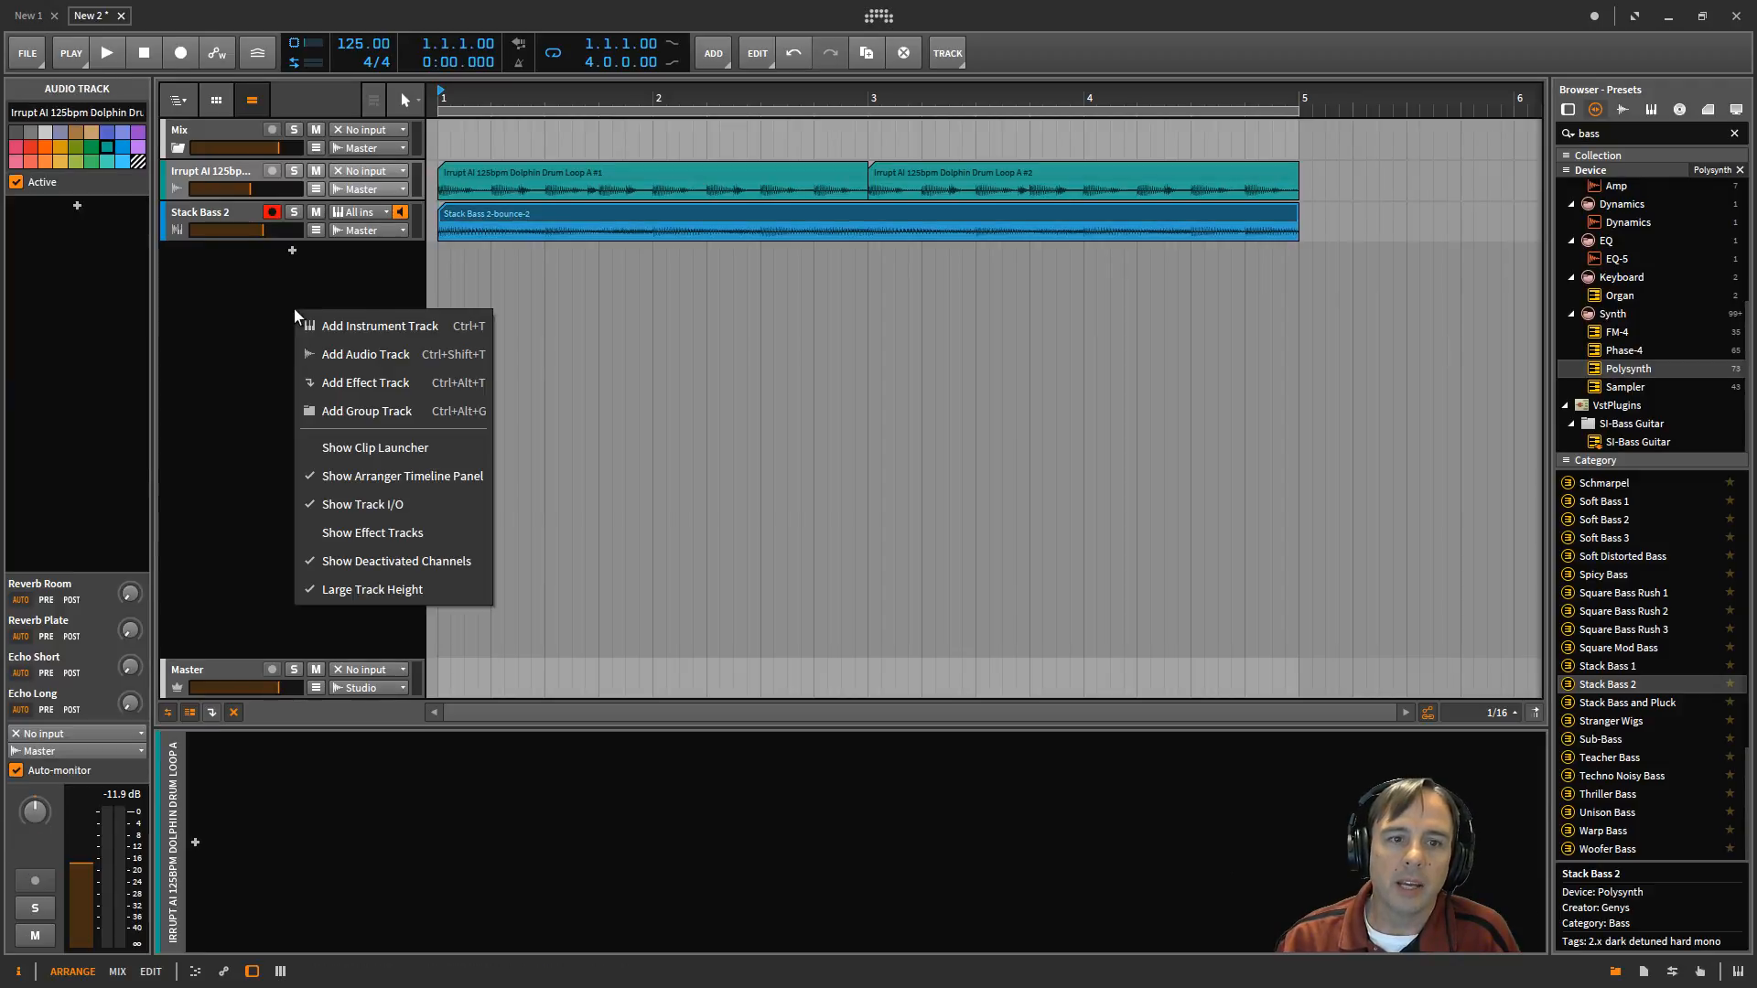
click(345, 359)
click(390, 260)
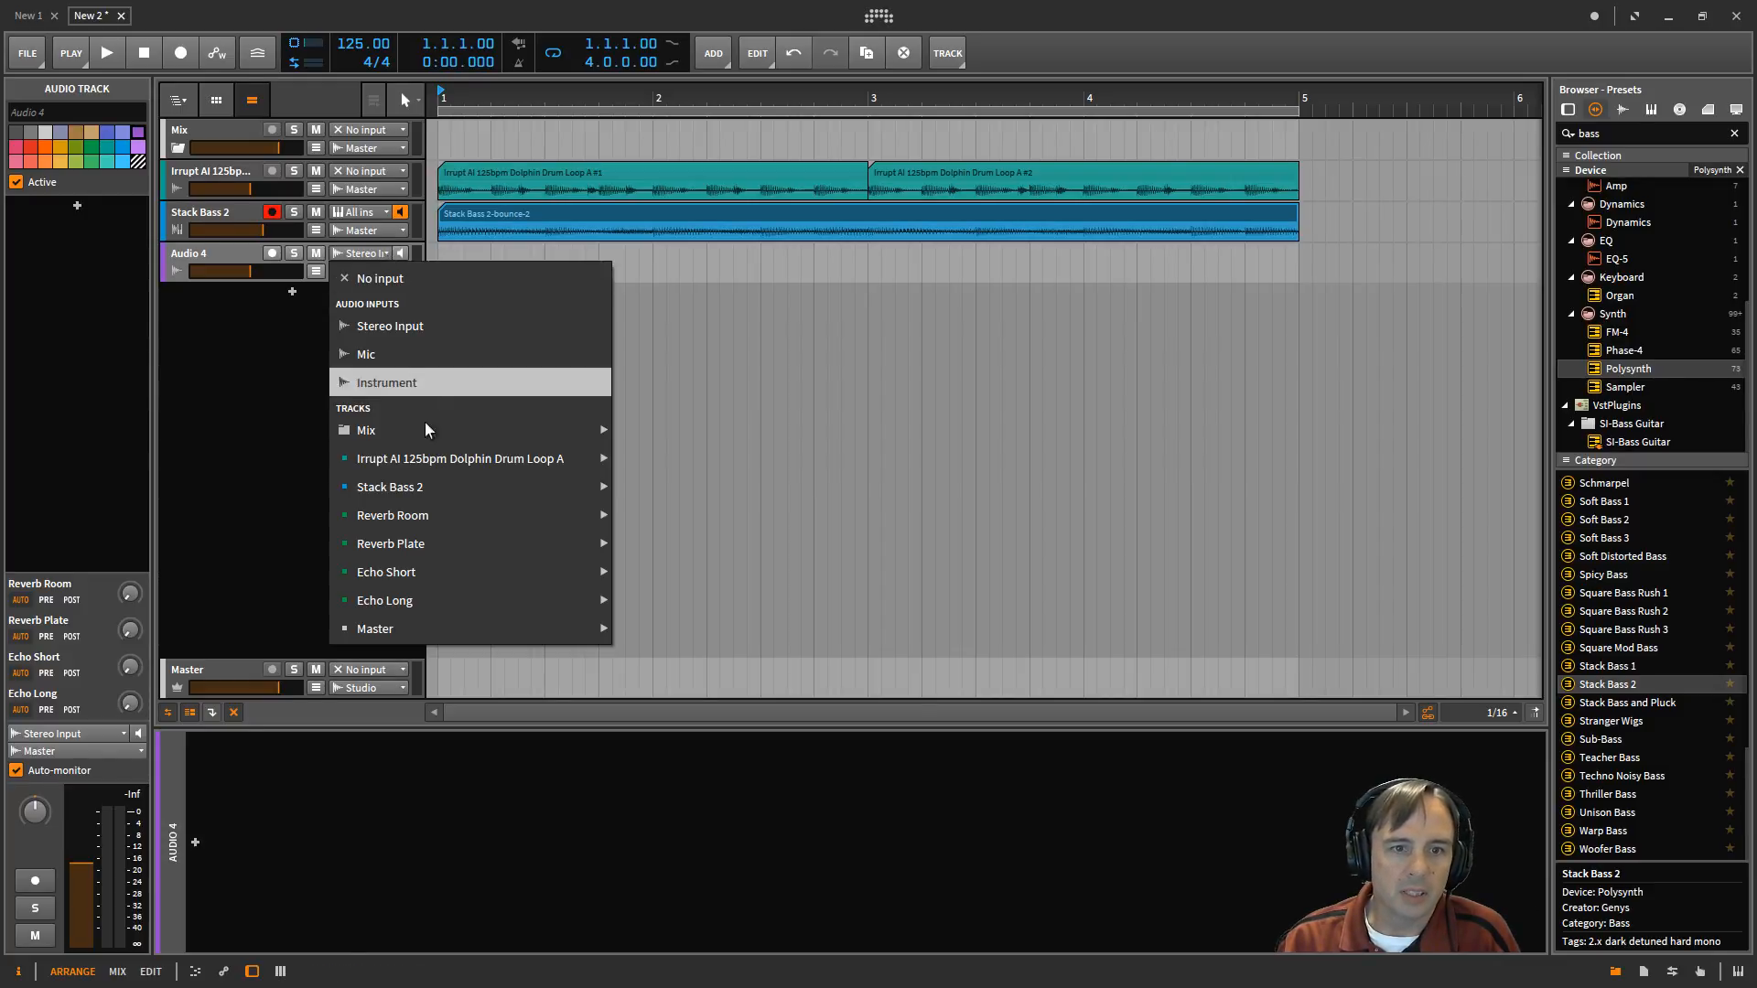
mouse_move(455, 496)
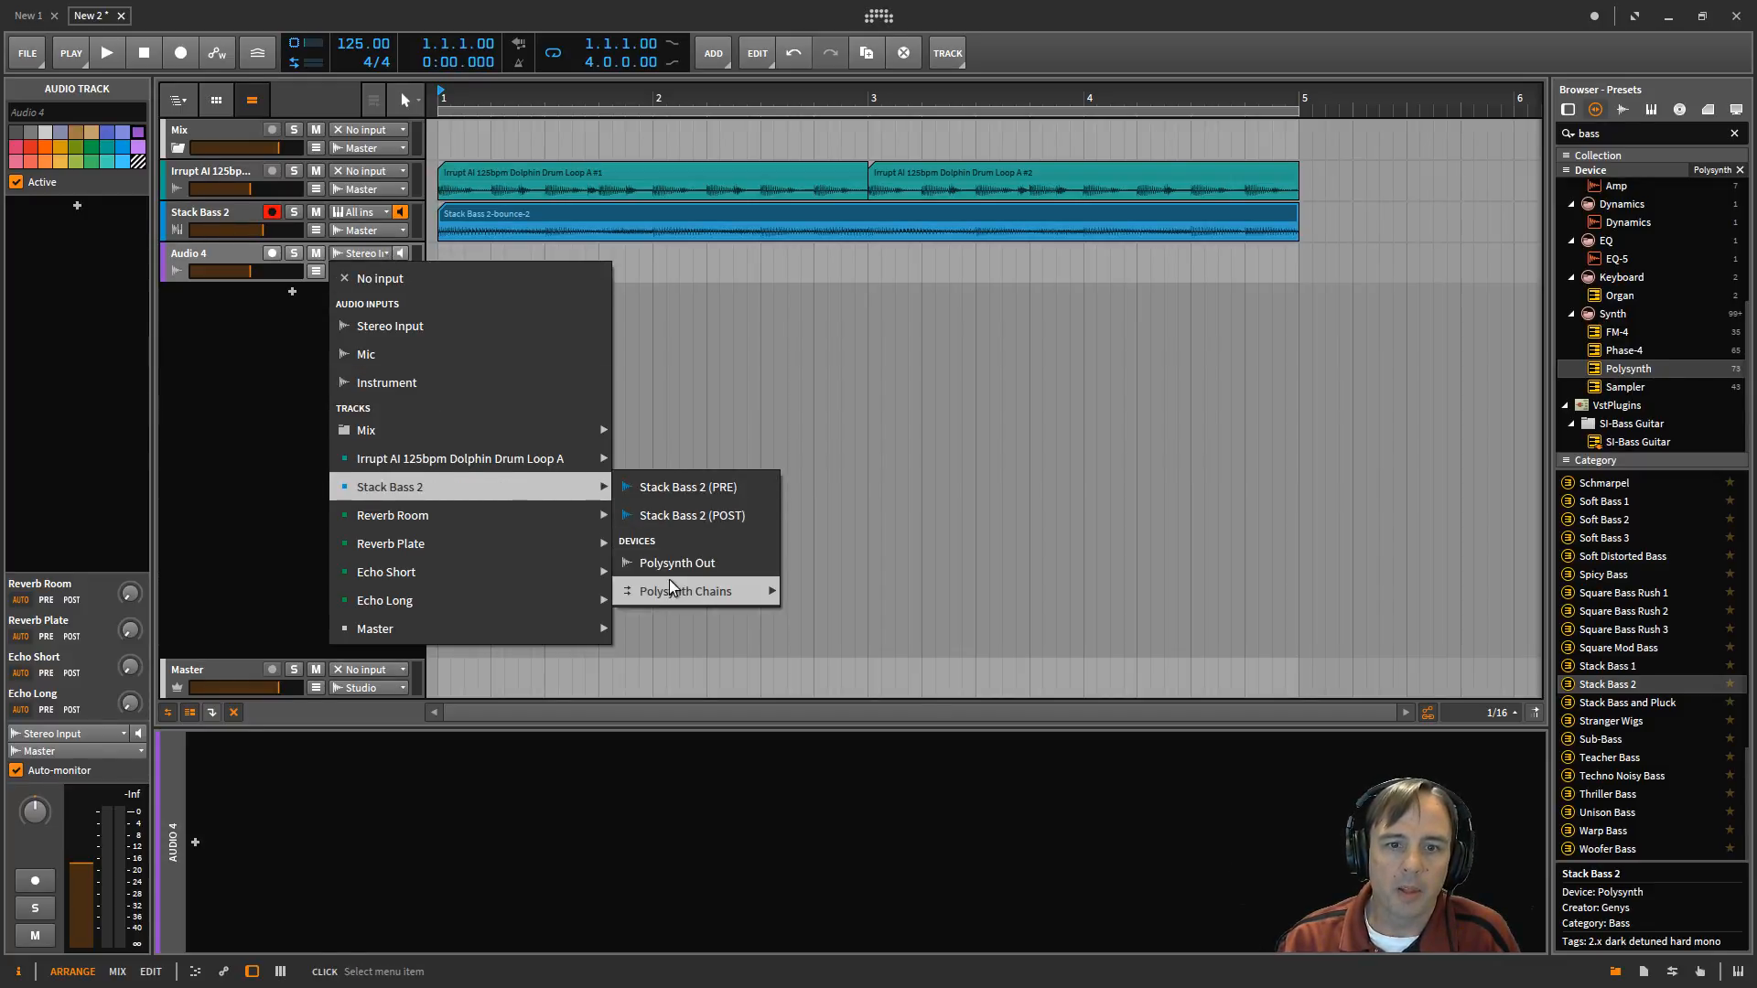
click(685, 516)
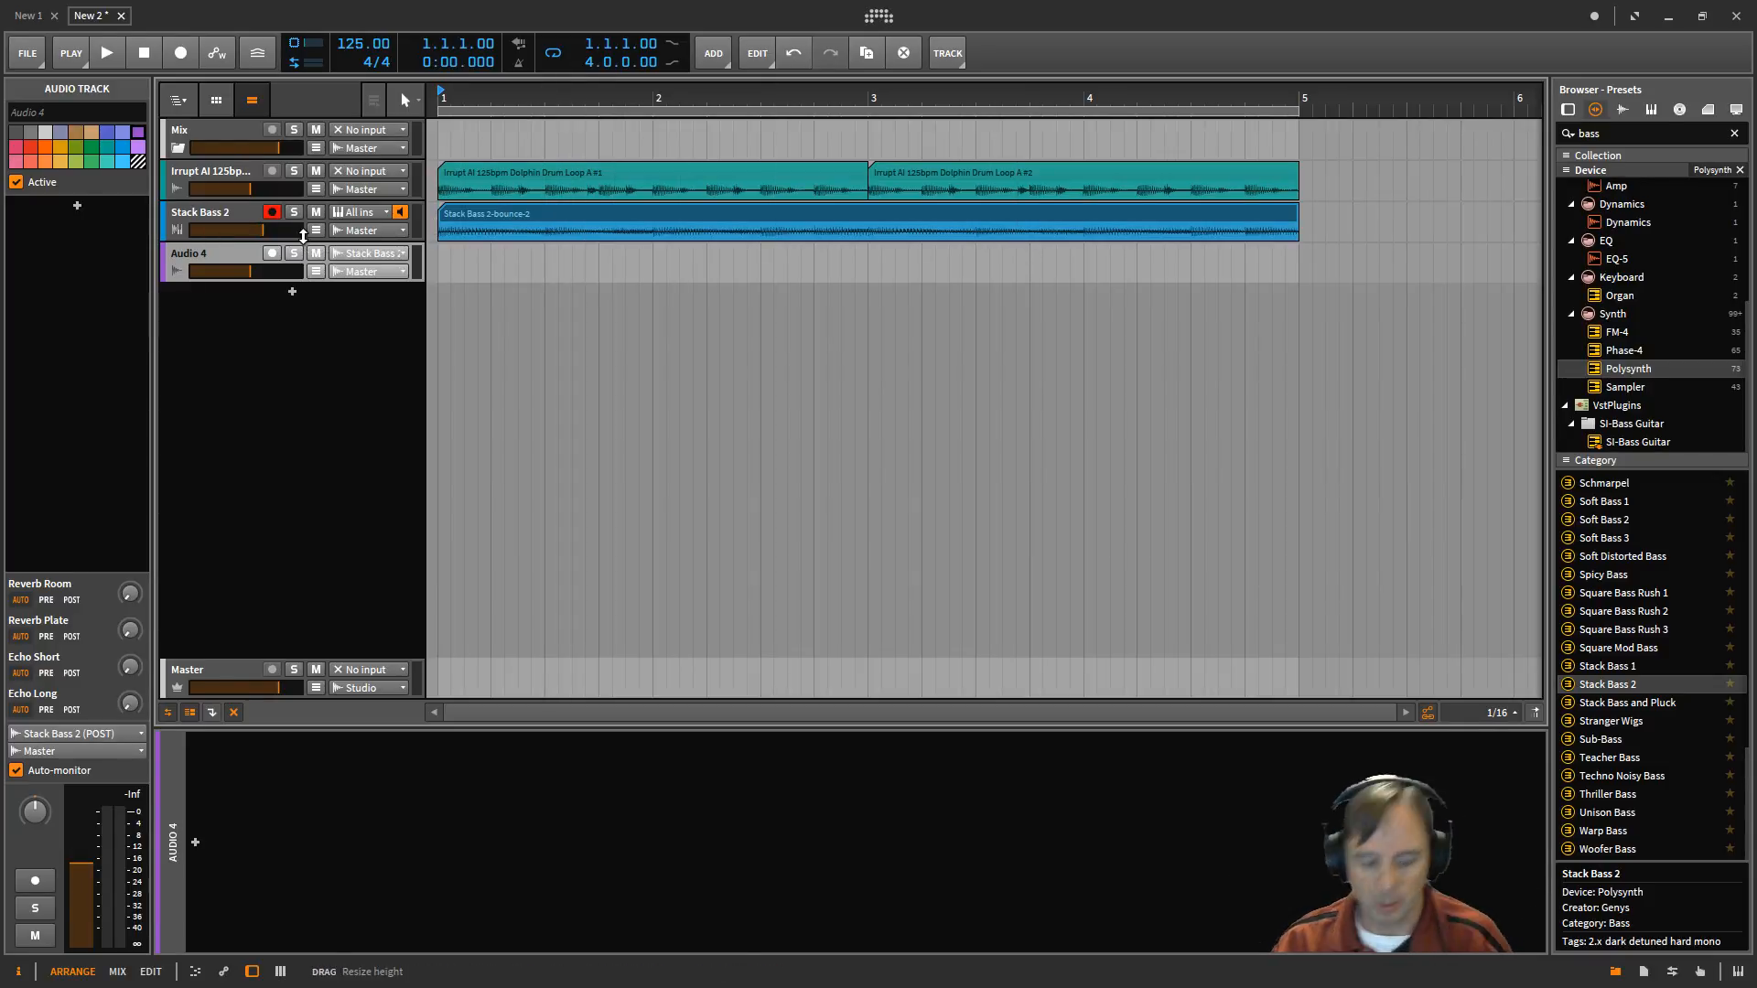
- Undo the input routing, the added audio track and the in-place bounce of the bass clip
key(ctrl+z)
key(ctrl+z)
key(ctrl+z)
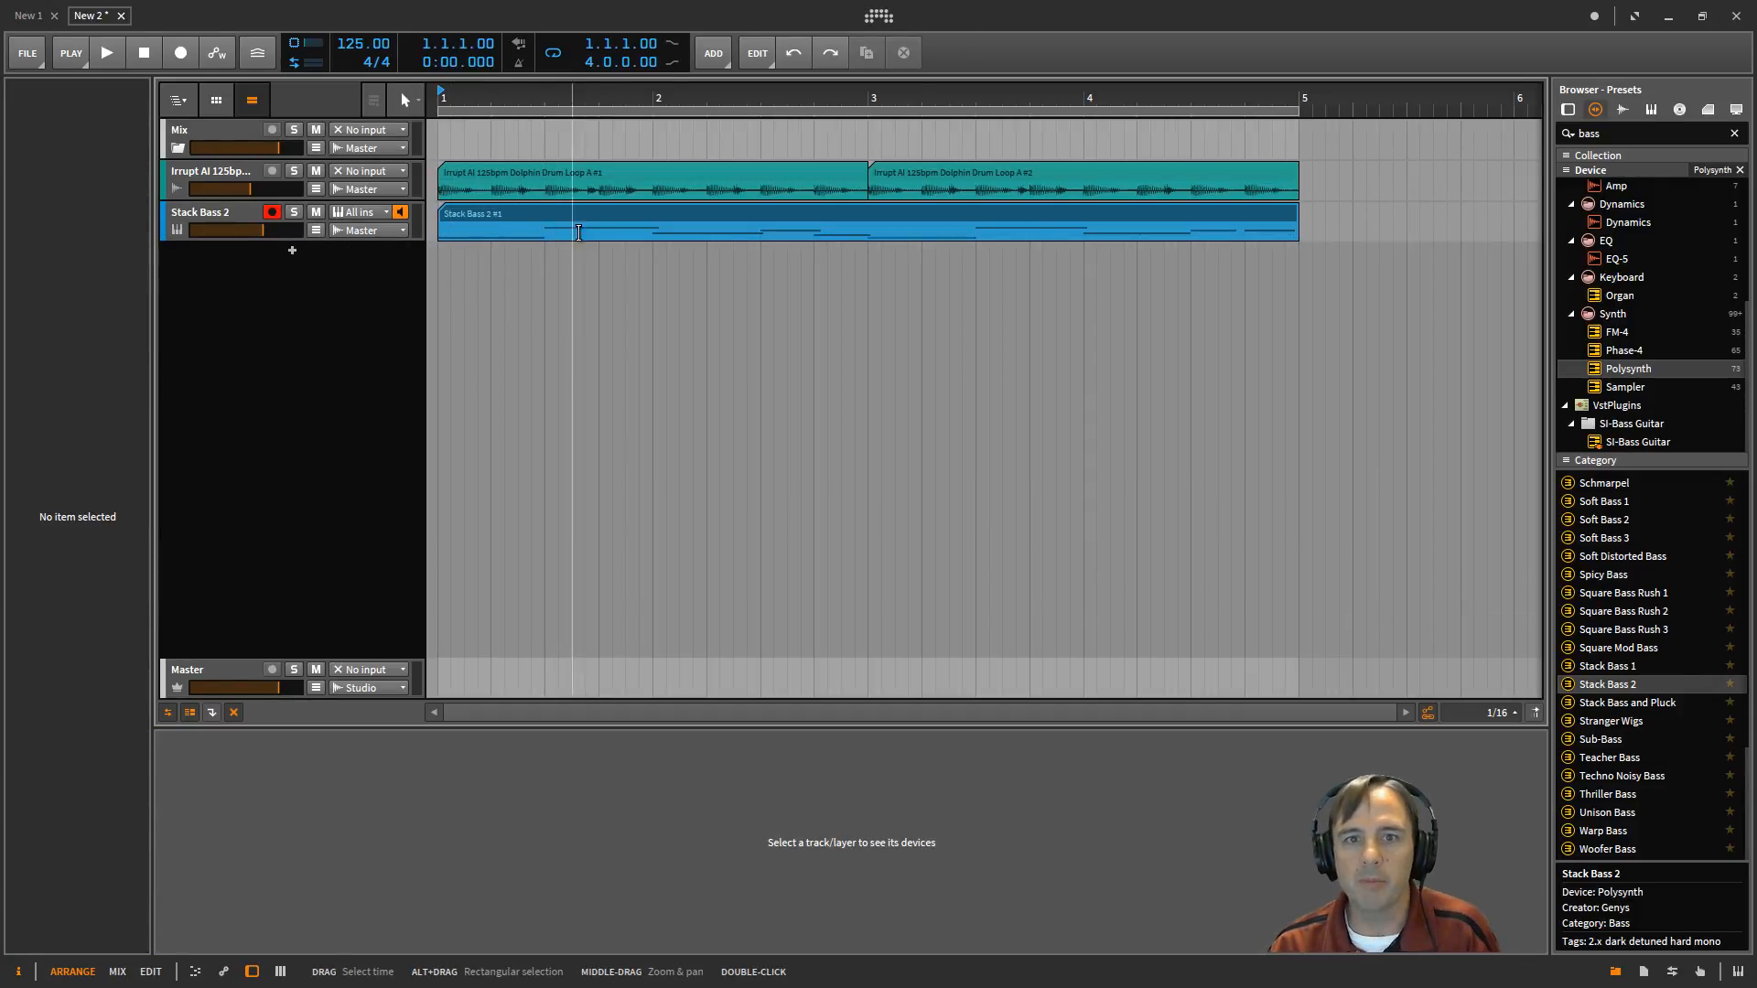
- Split the section from 2.3 to 3.1 off the first drum loop clip
click(662, 173)
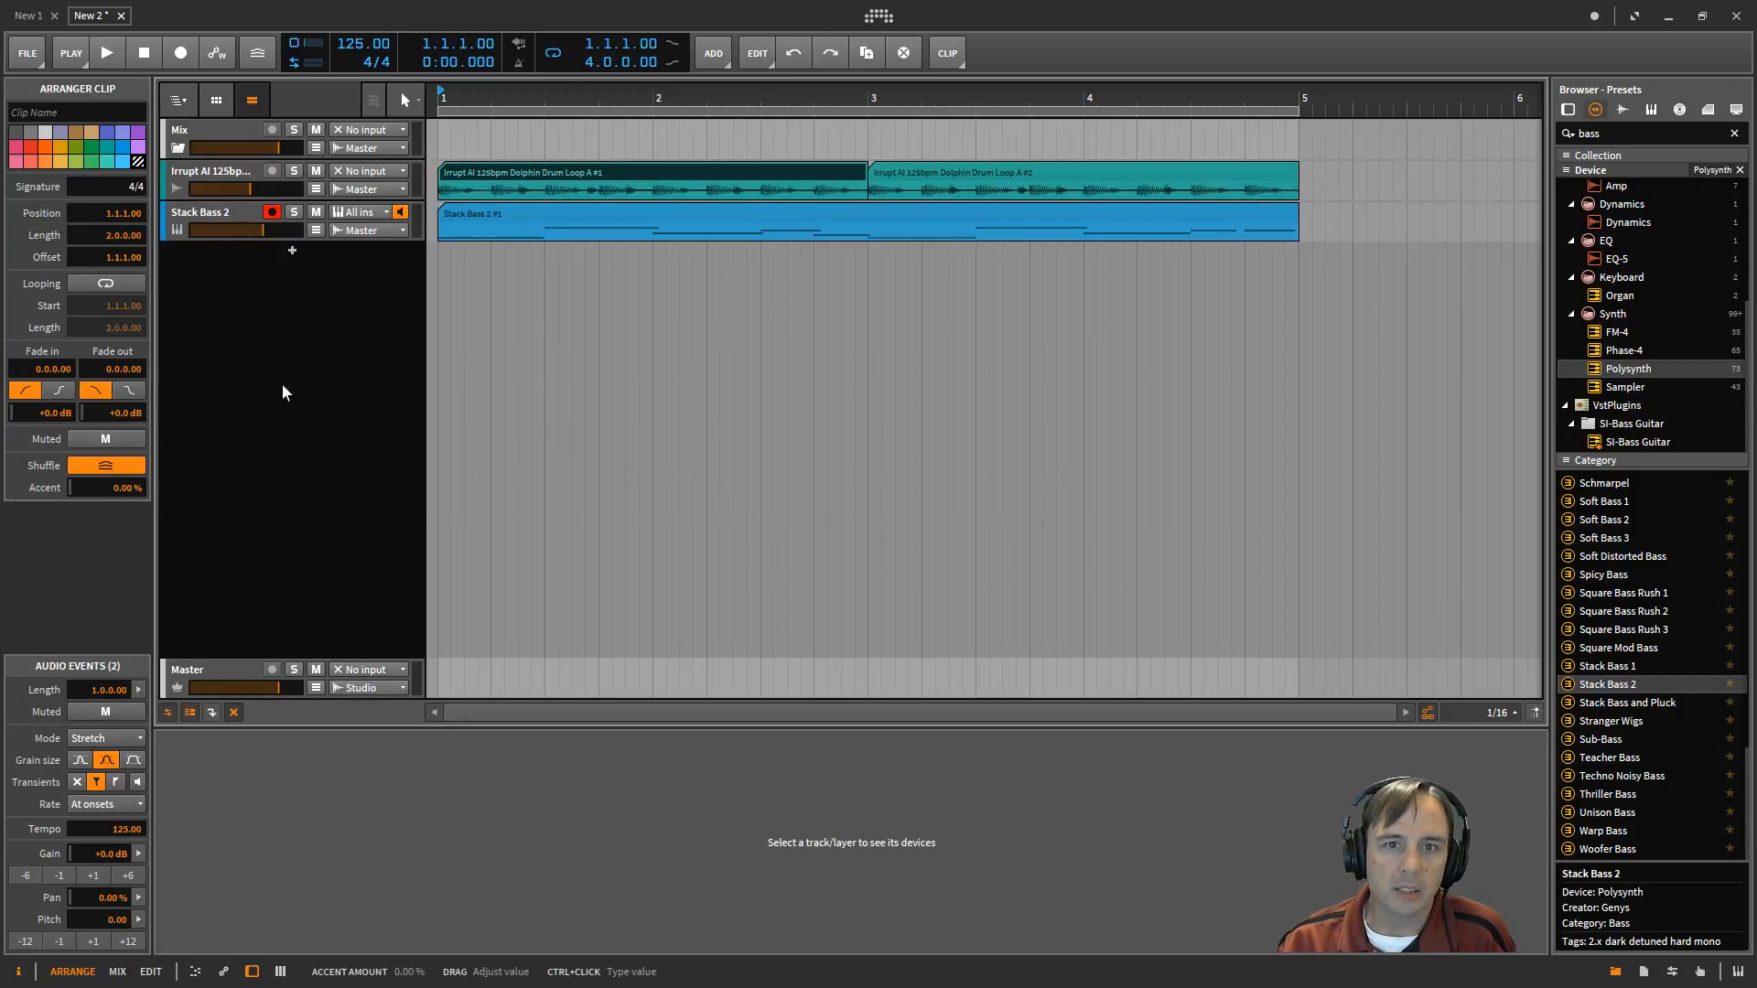
click(961, 176)
drag(1084, 190, 874, 194)
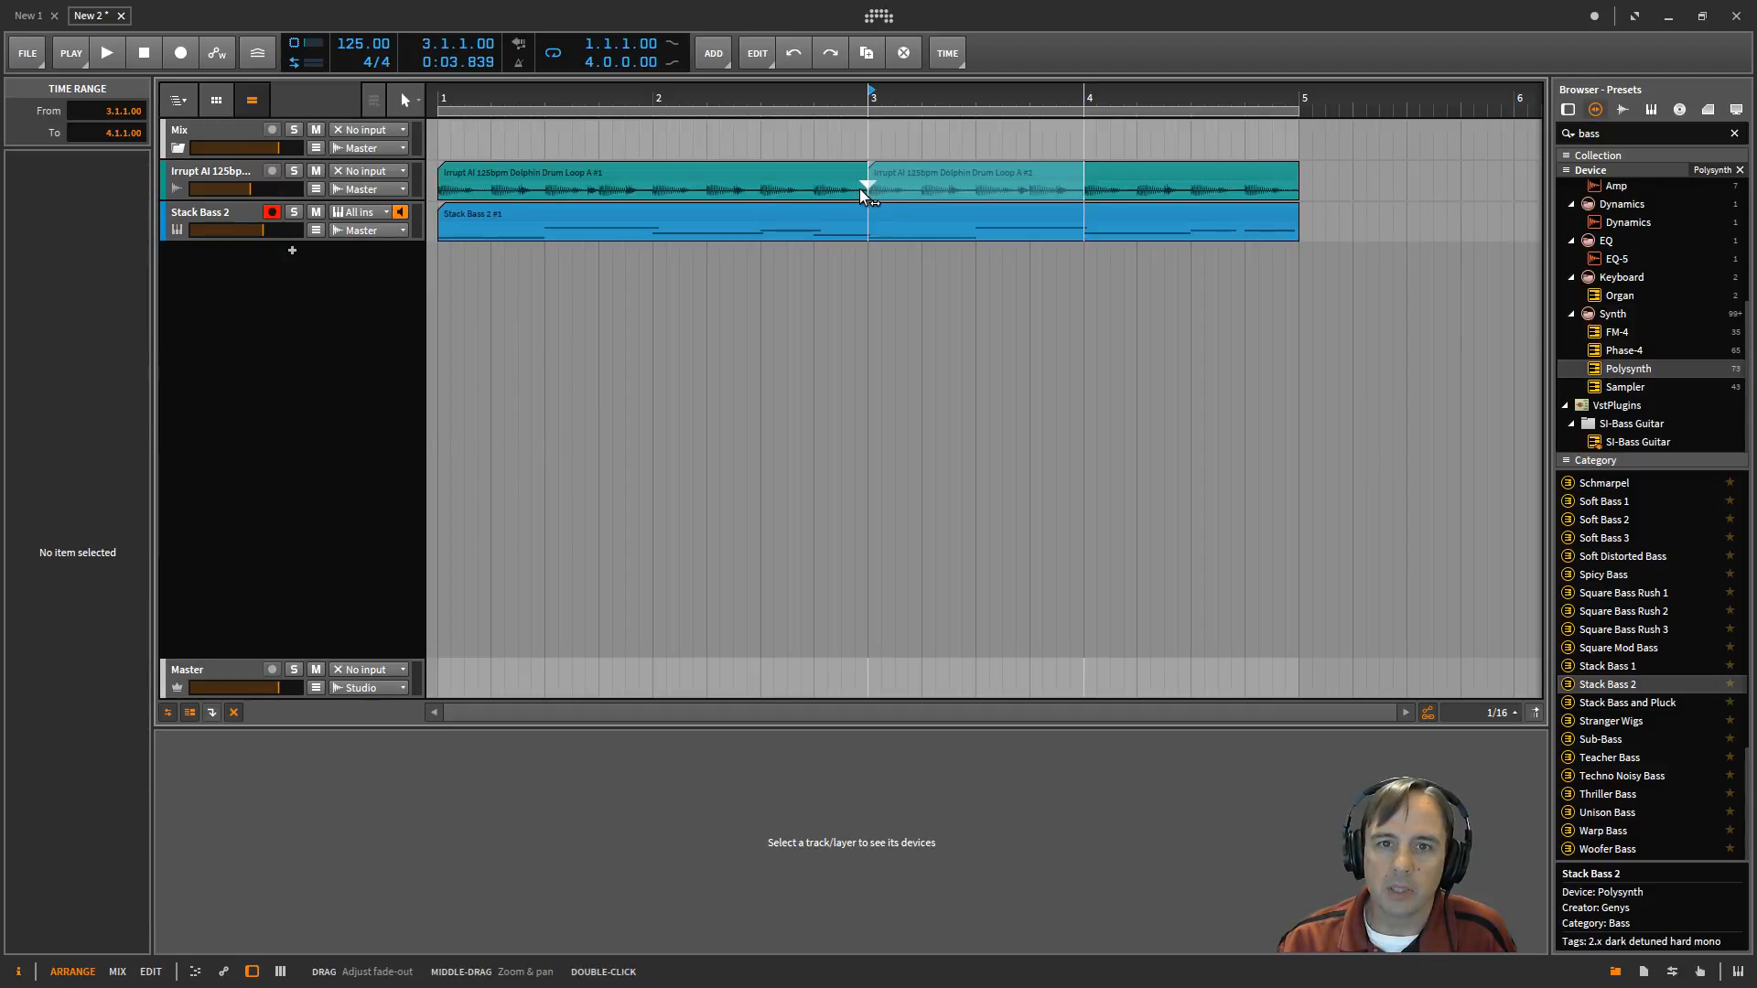
click(858, 176)
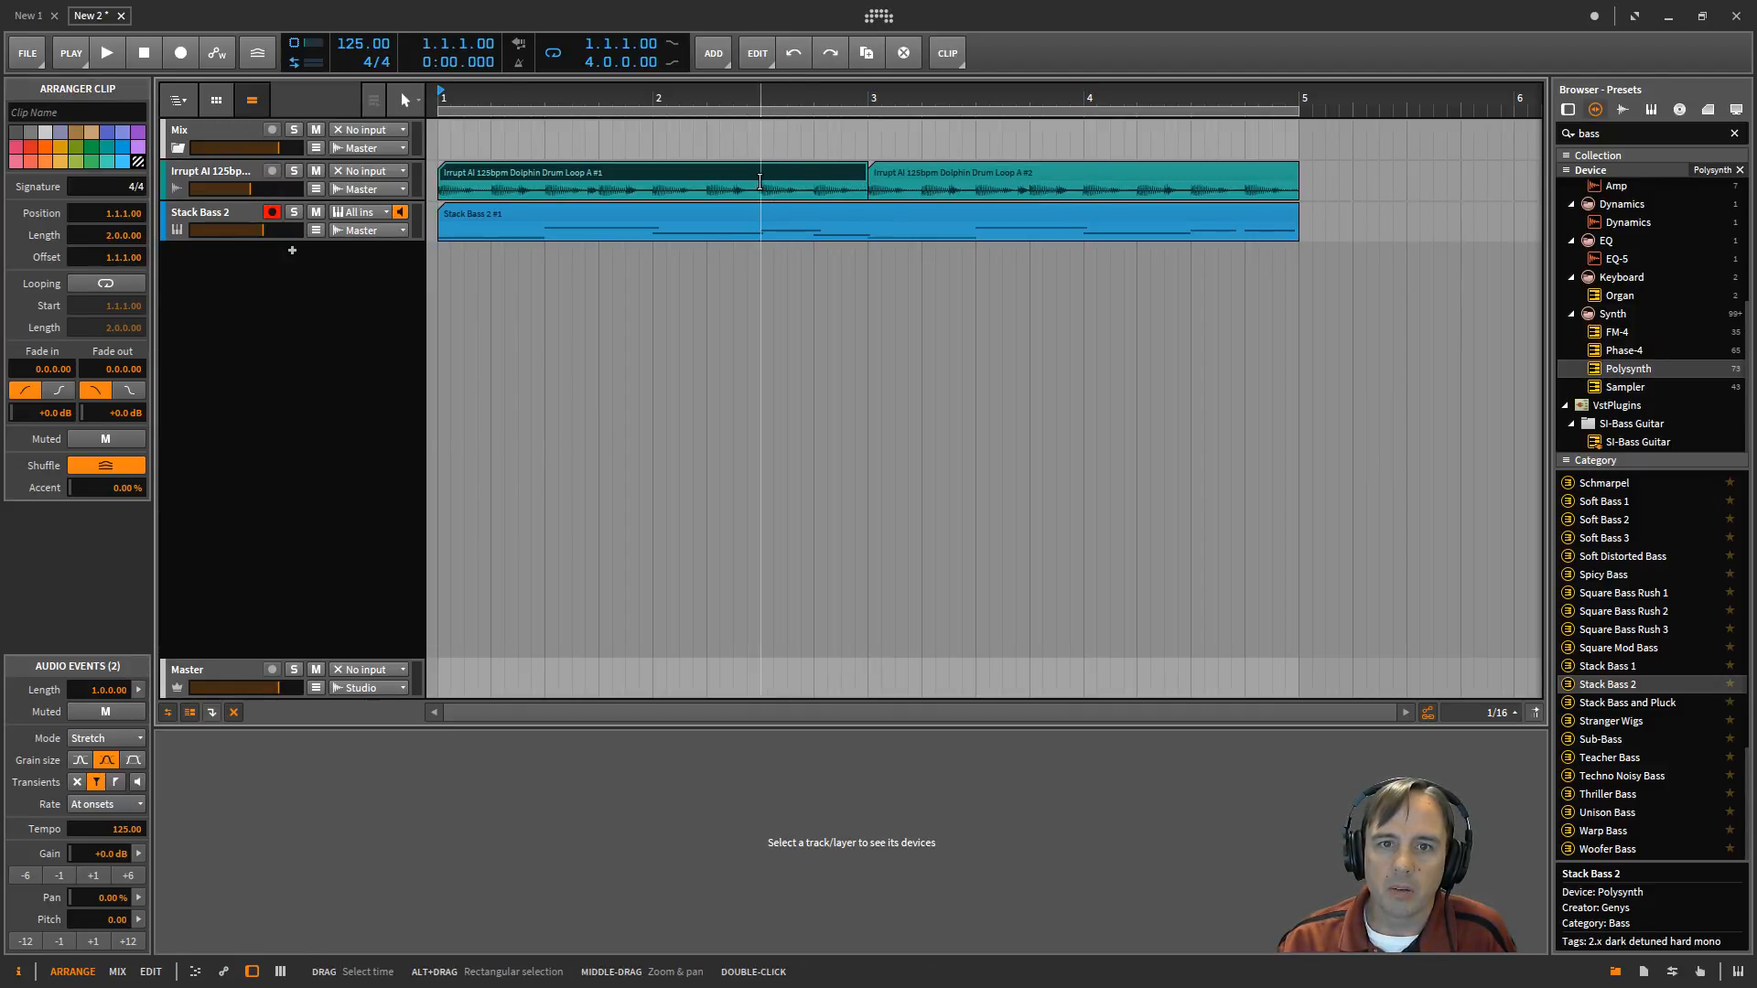
drag(759, 181, 866, 181)
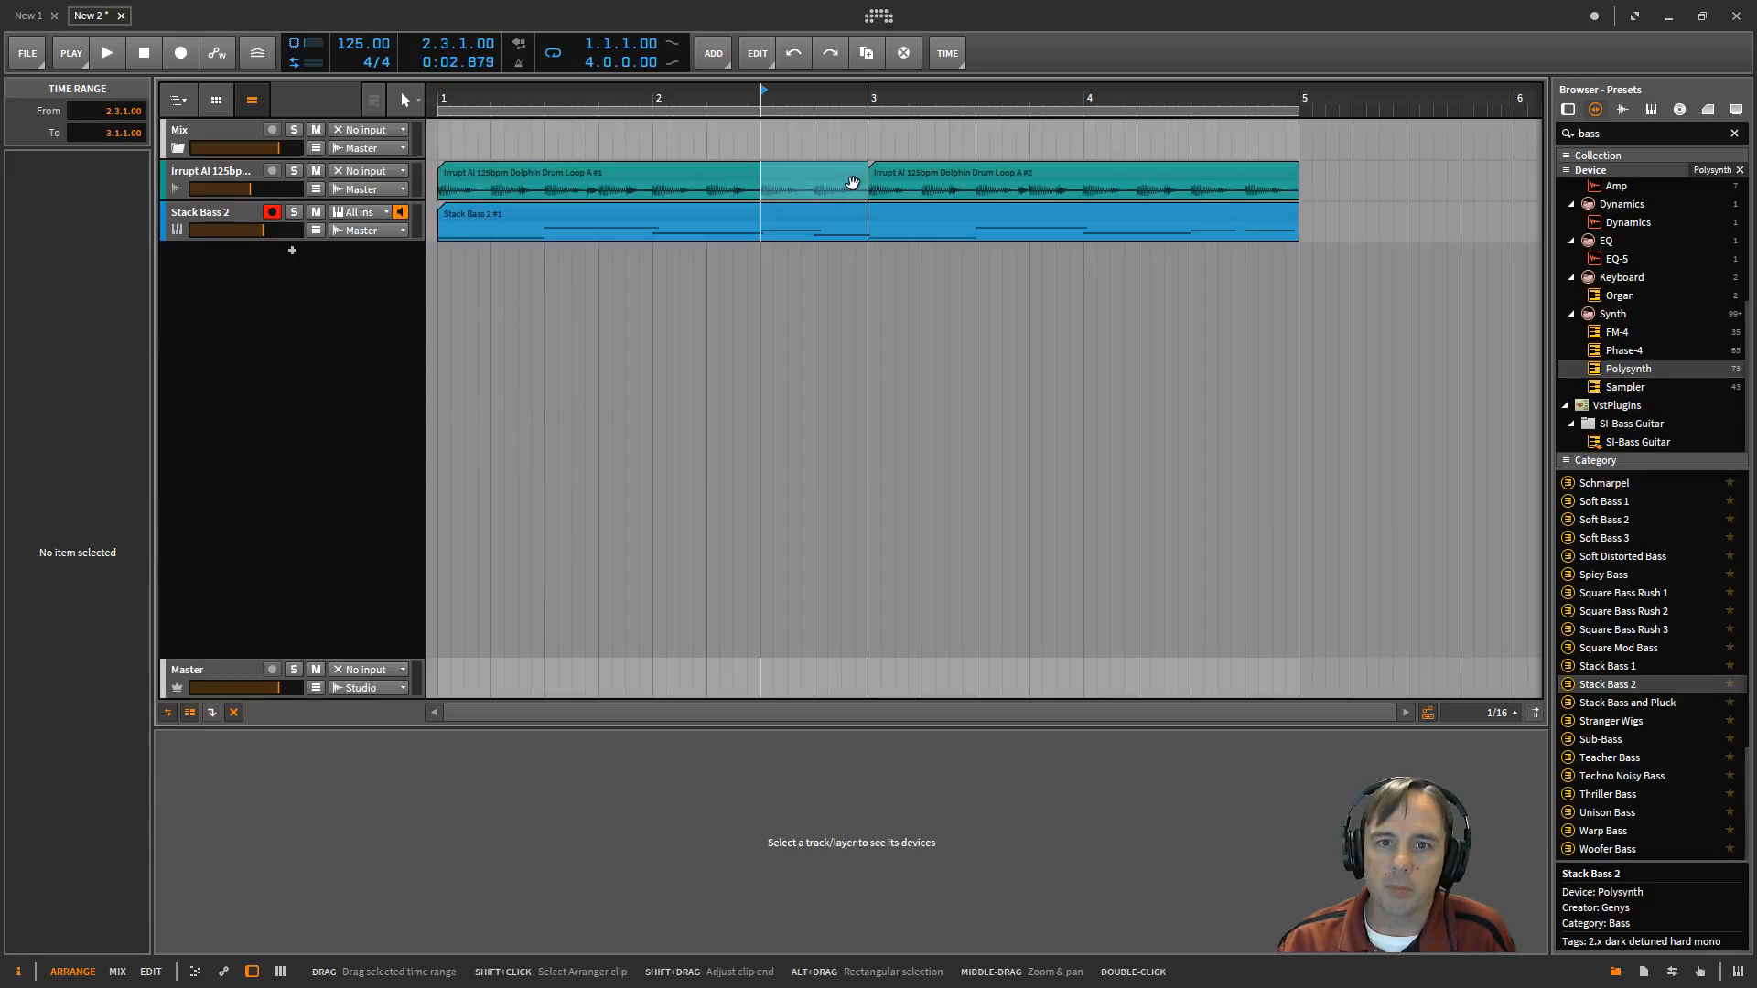
key(ctrl+e)
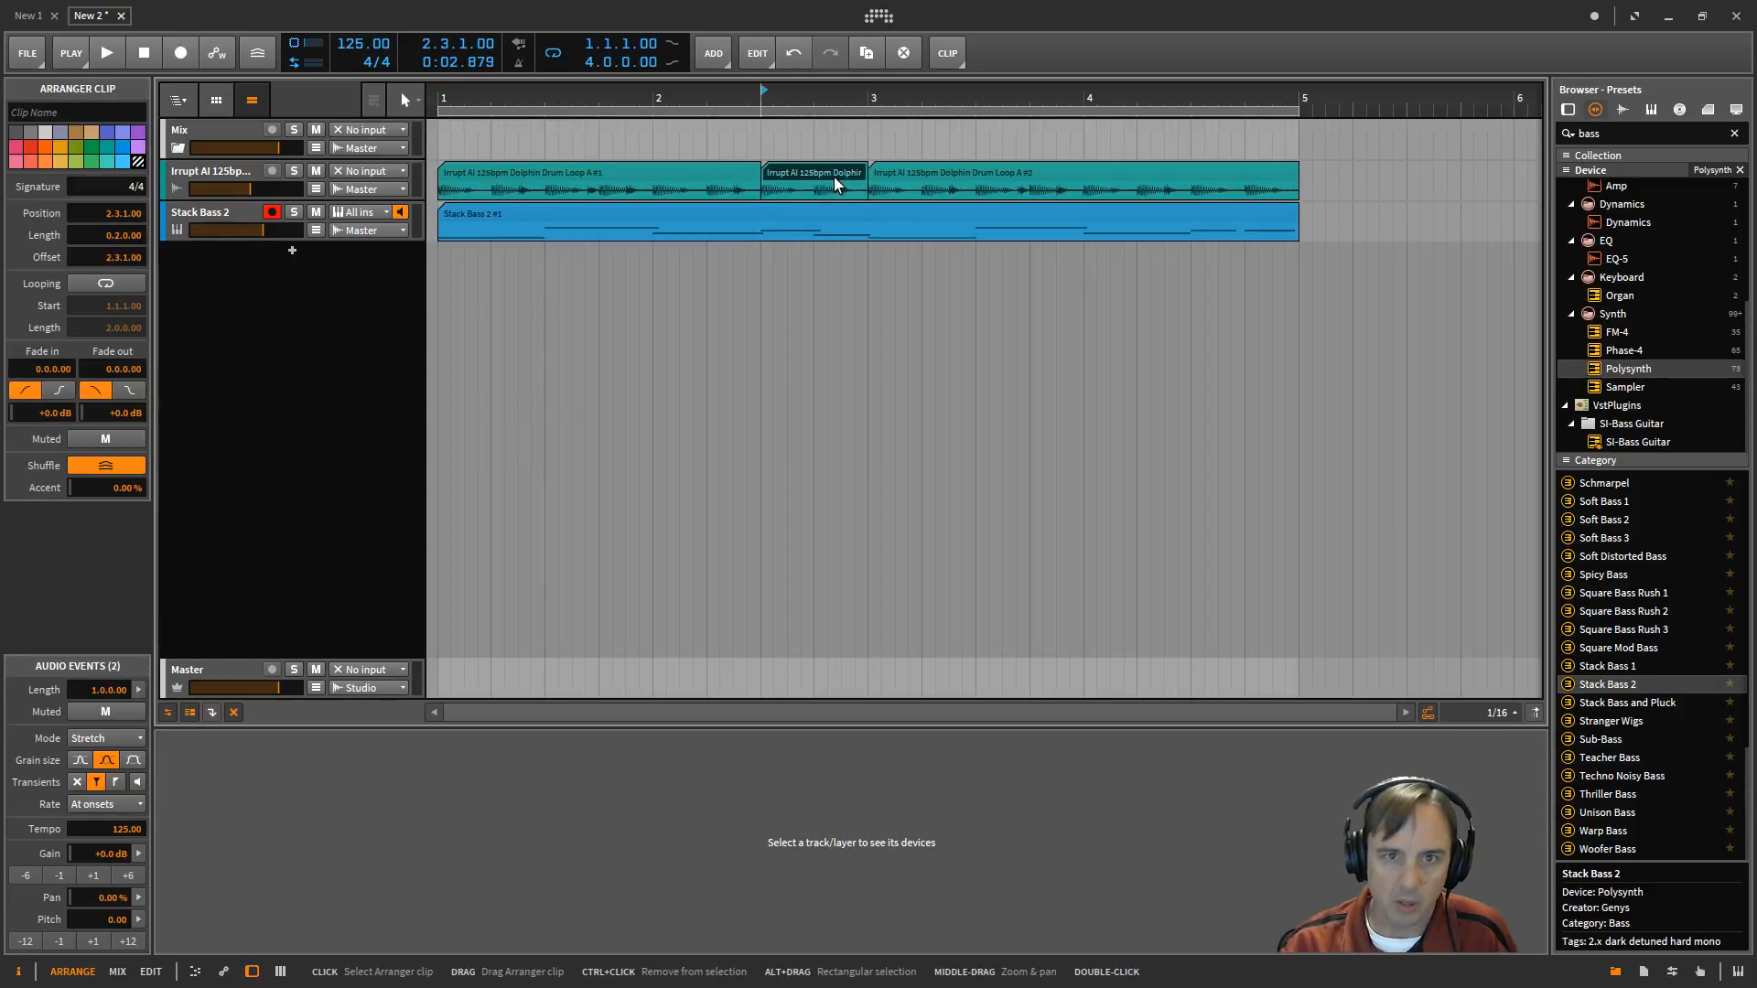
- Mute the audio events in the split-off drum section, play from just before bar 2, and undo the mute and the split
click(90, 713)
click(633, 373)
key(space)
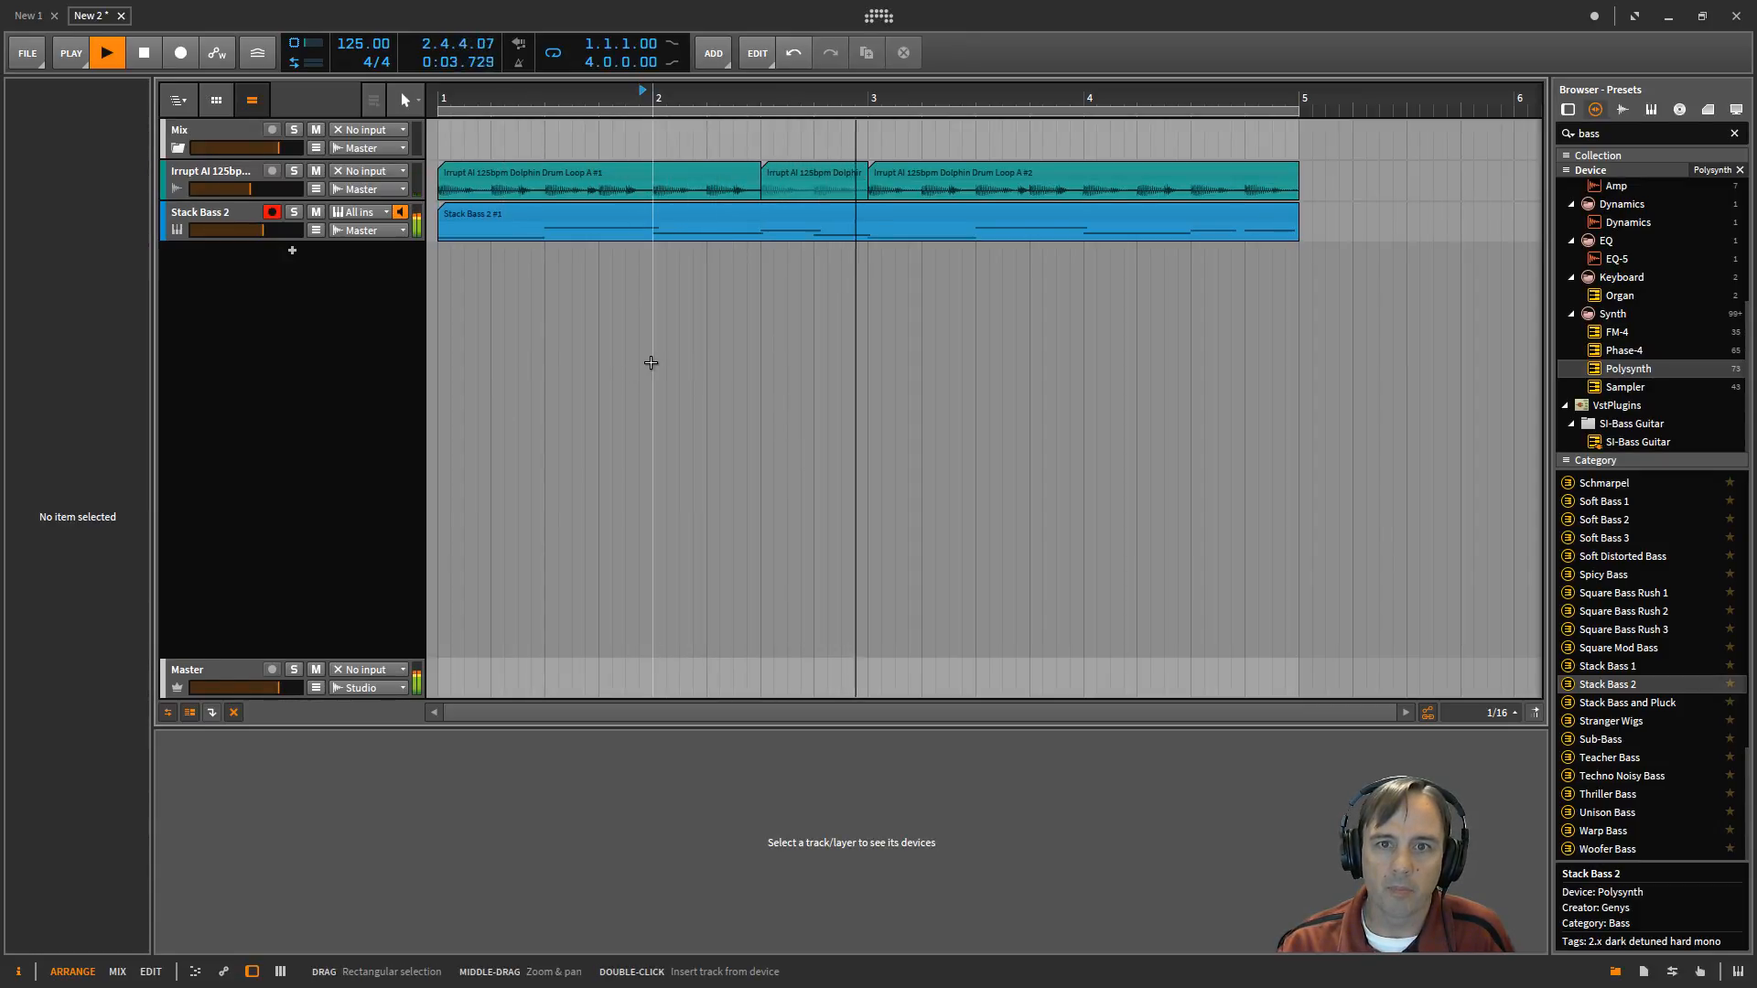
key(space)
key(ctrl+z)
key(ctrl+z)
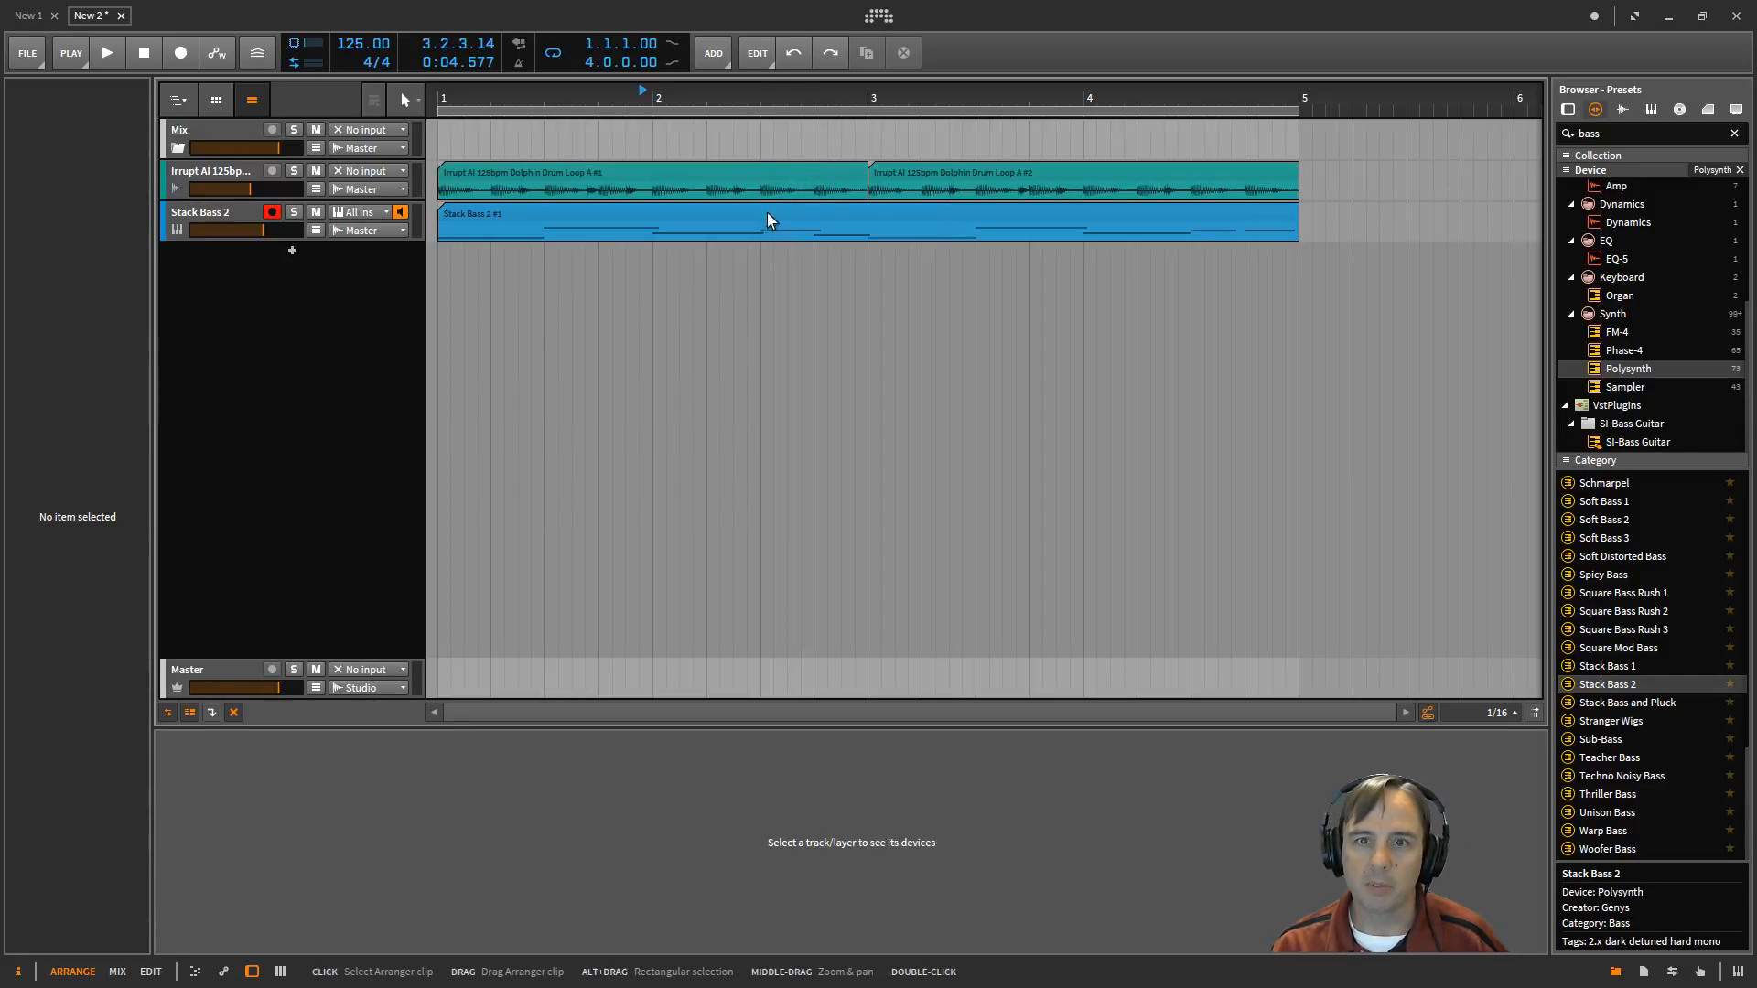
- Slice the first drum loop clip to a Drum Machine using Bounce and Slice, Pre-Fader source, 24-bit, sliced at Onset
click(714, 169)
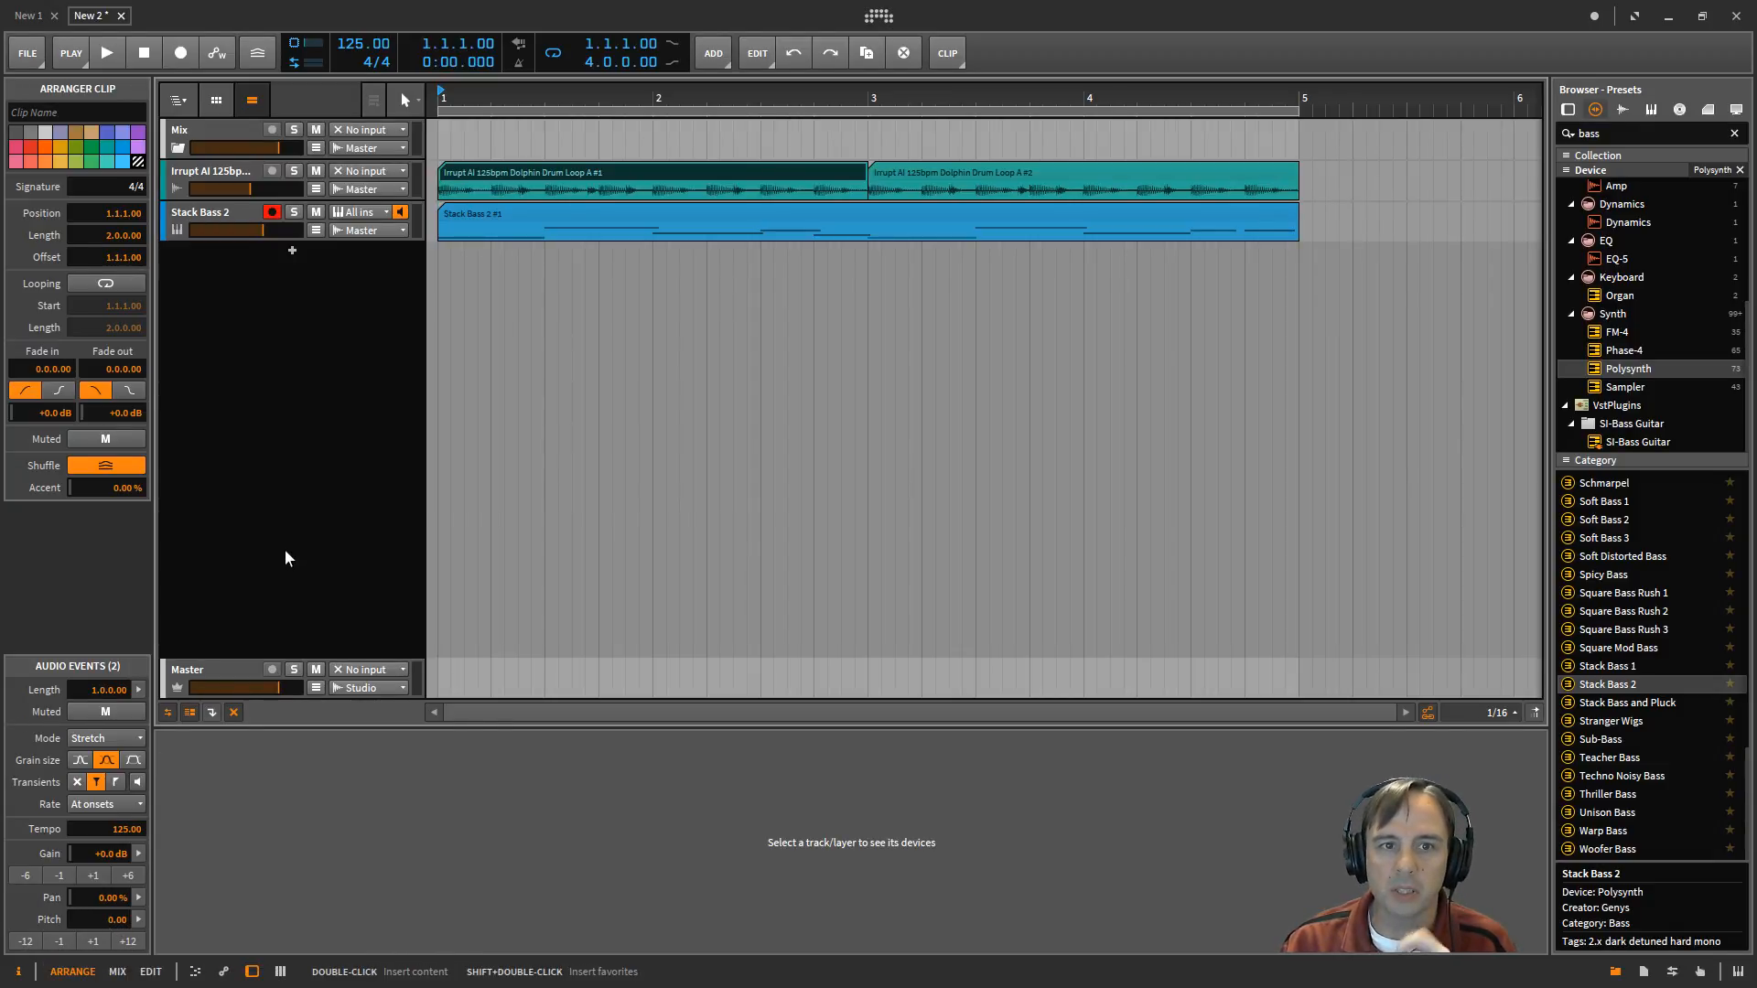
right_click(660, 173)
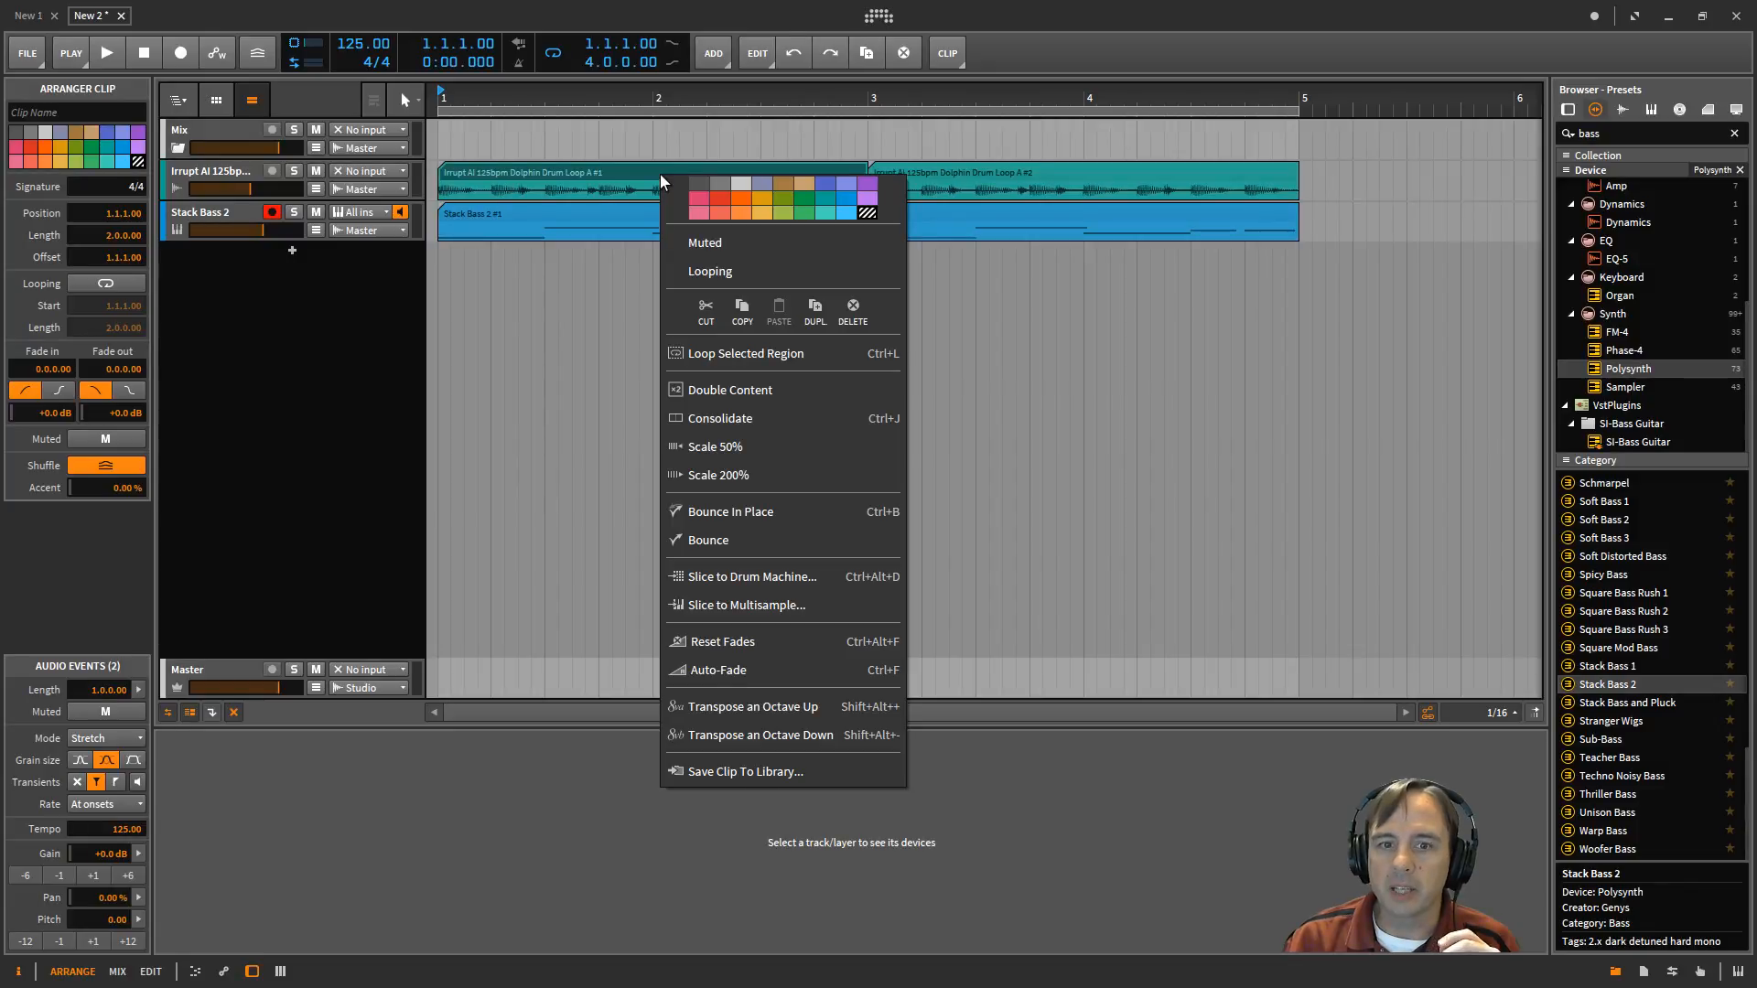
click(719, 580)
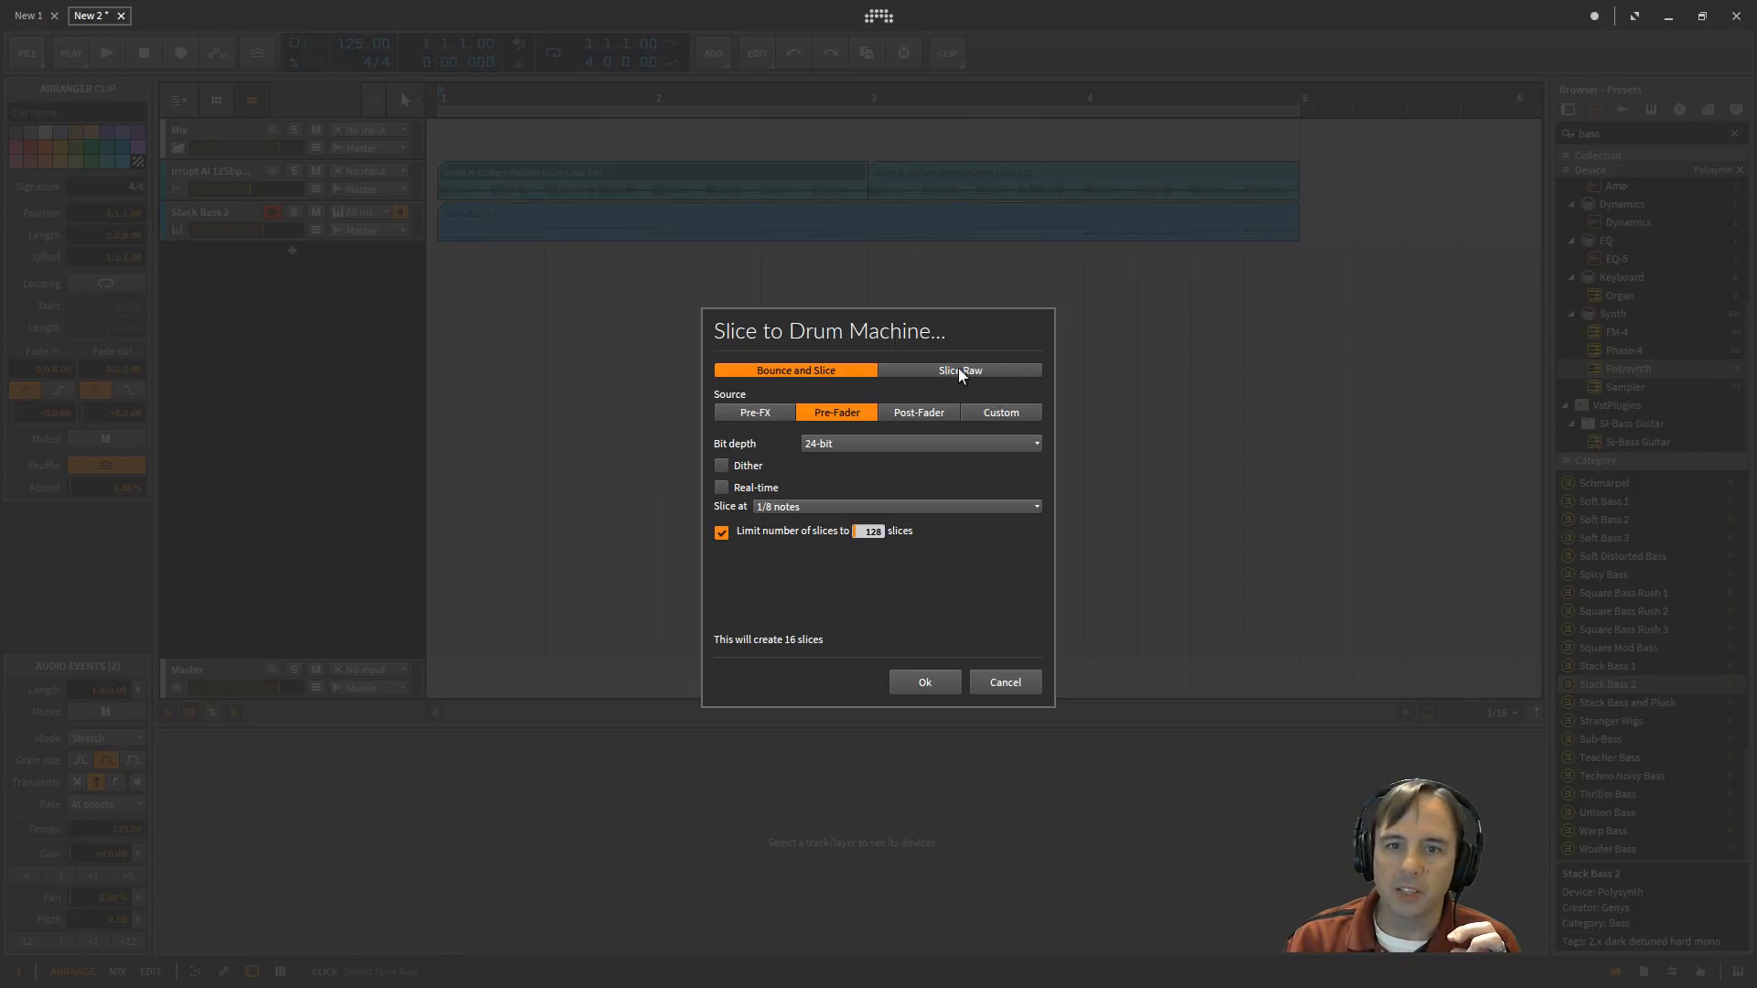
click(836, 508)
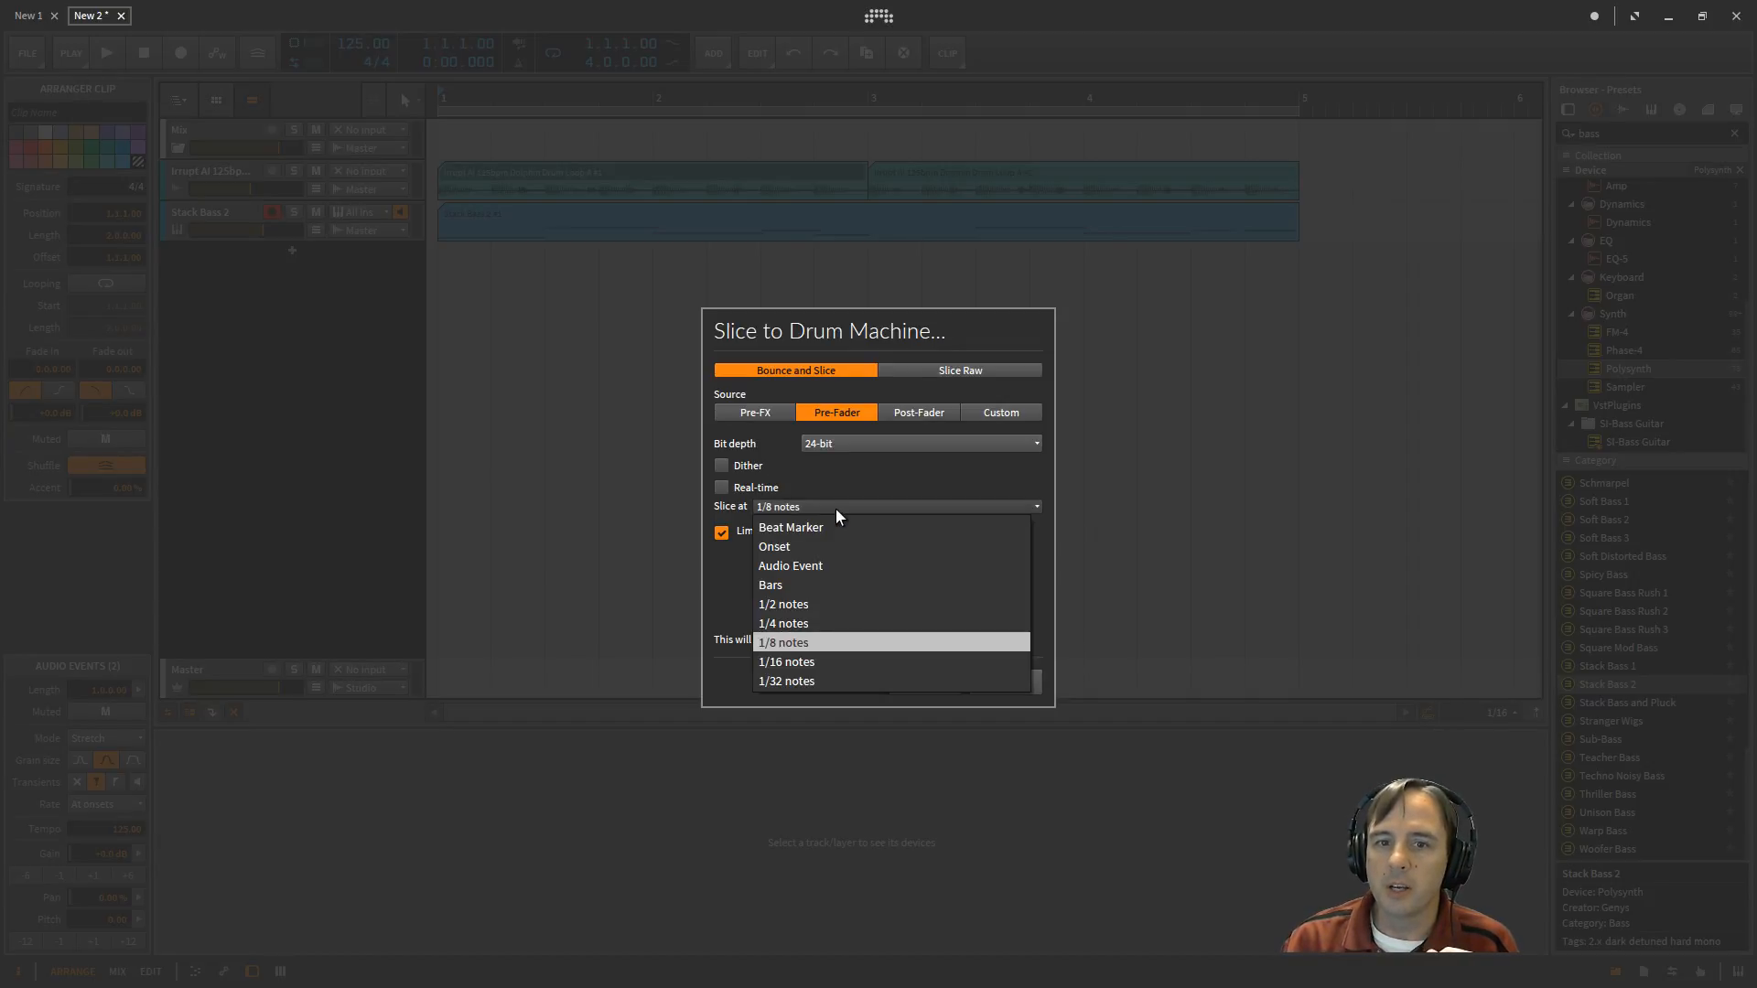
click(787, 547)
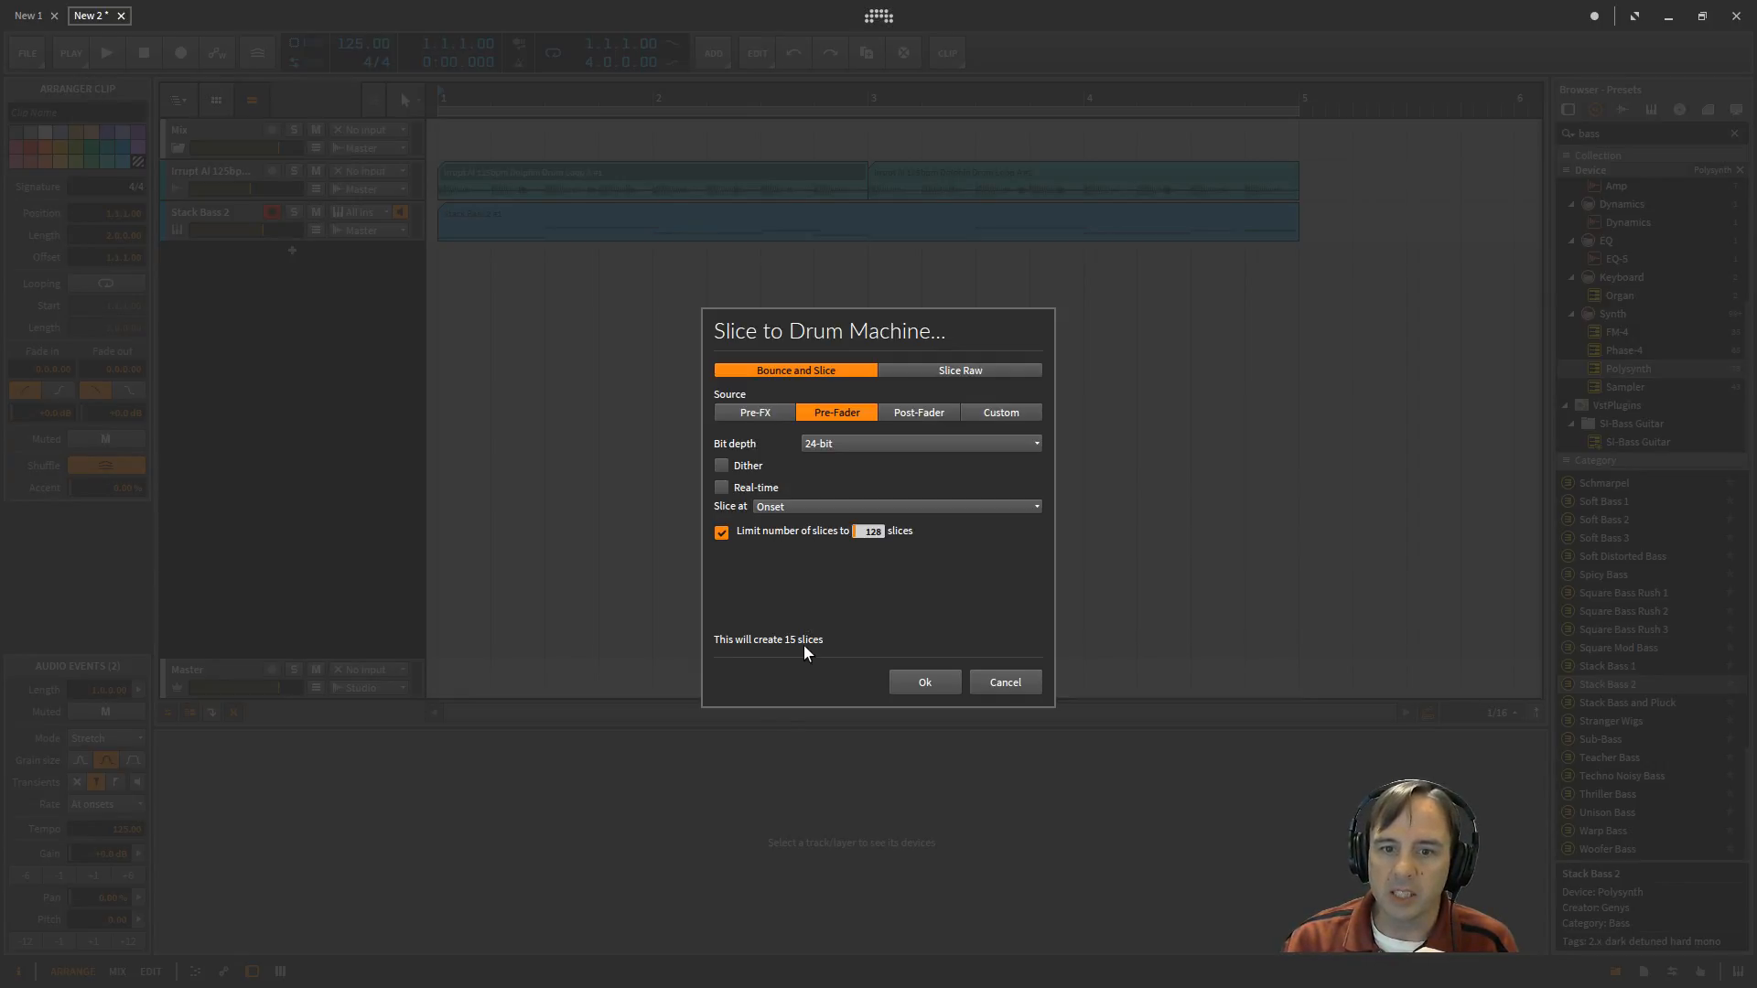
click(925, 684)
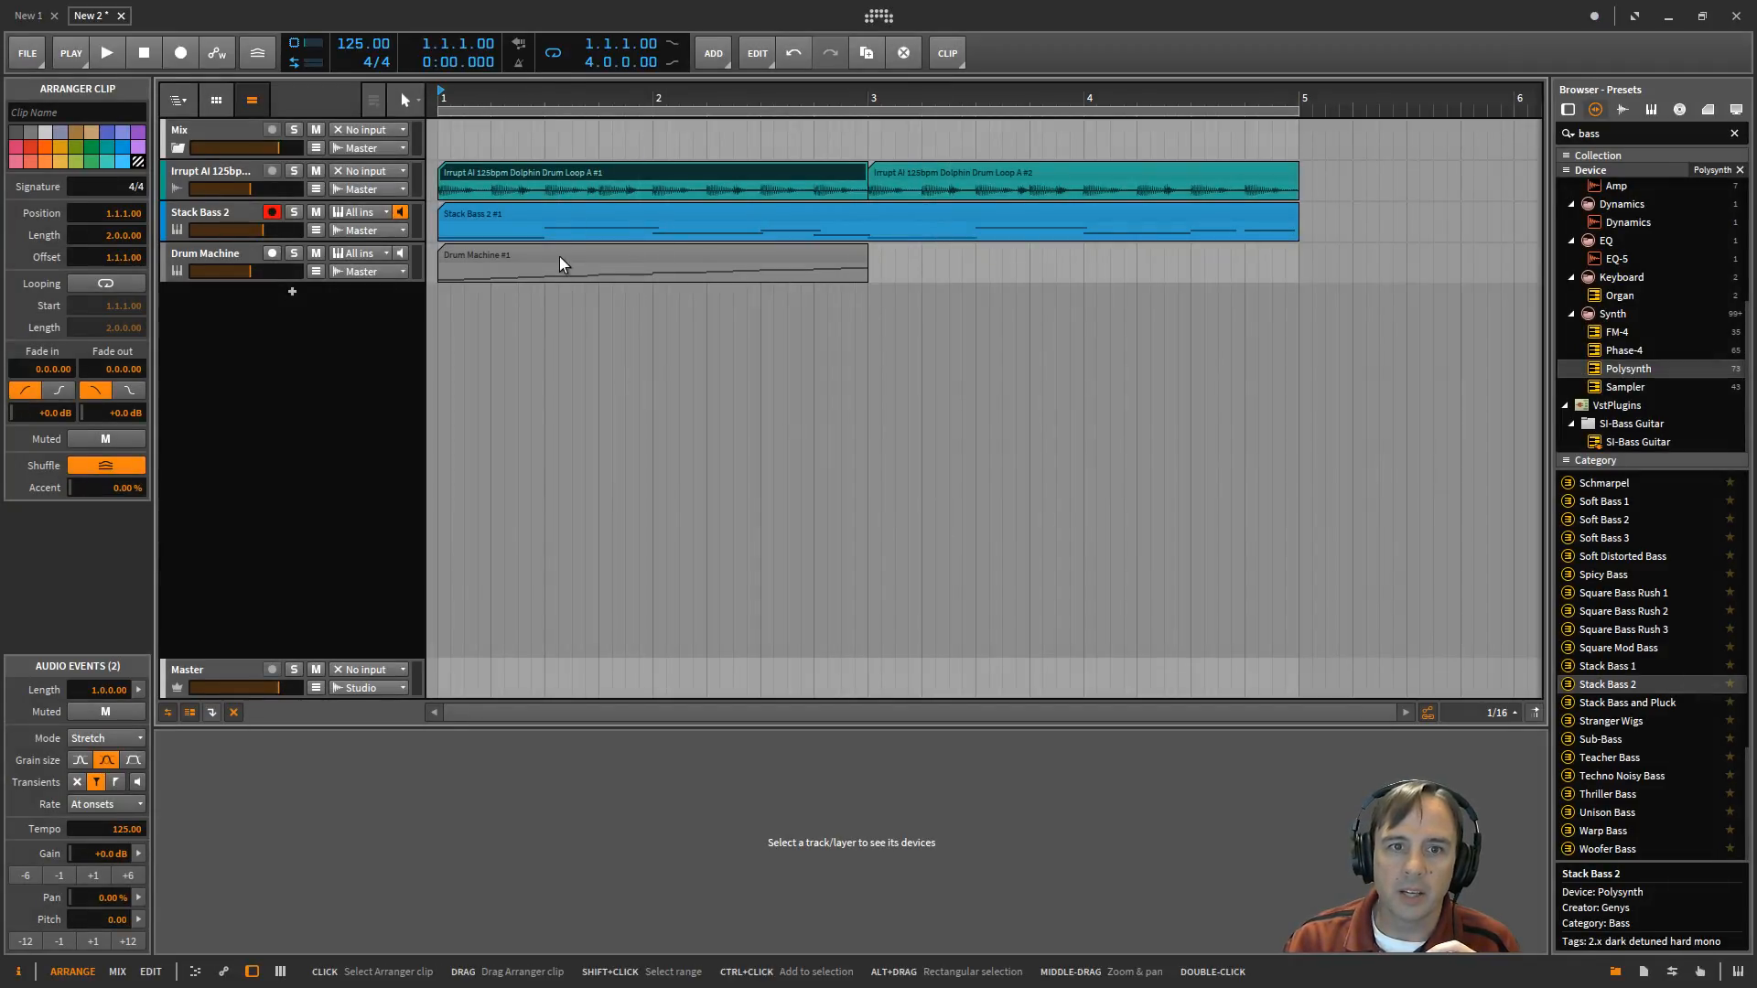
- Solo the new Drum Machine track and play its sliced clip from the start
click(229, 250)
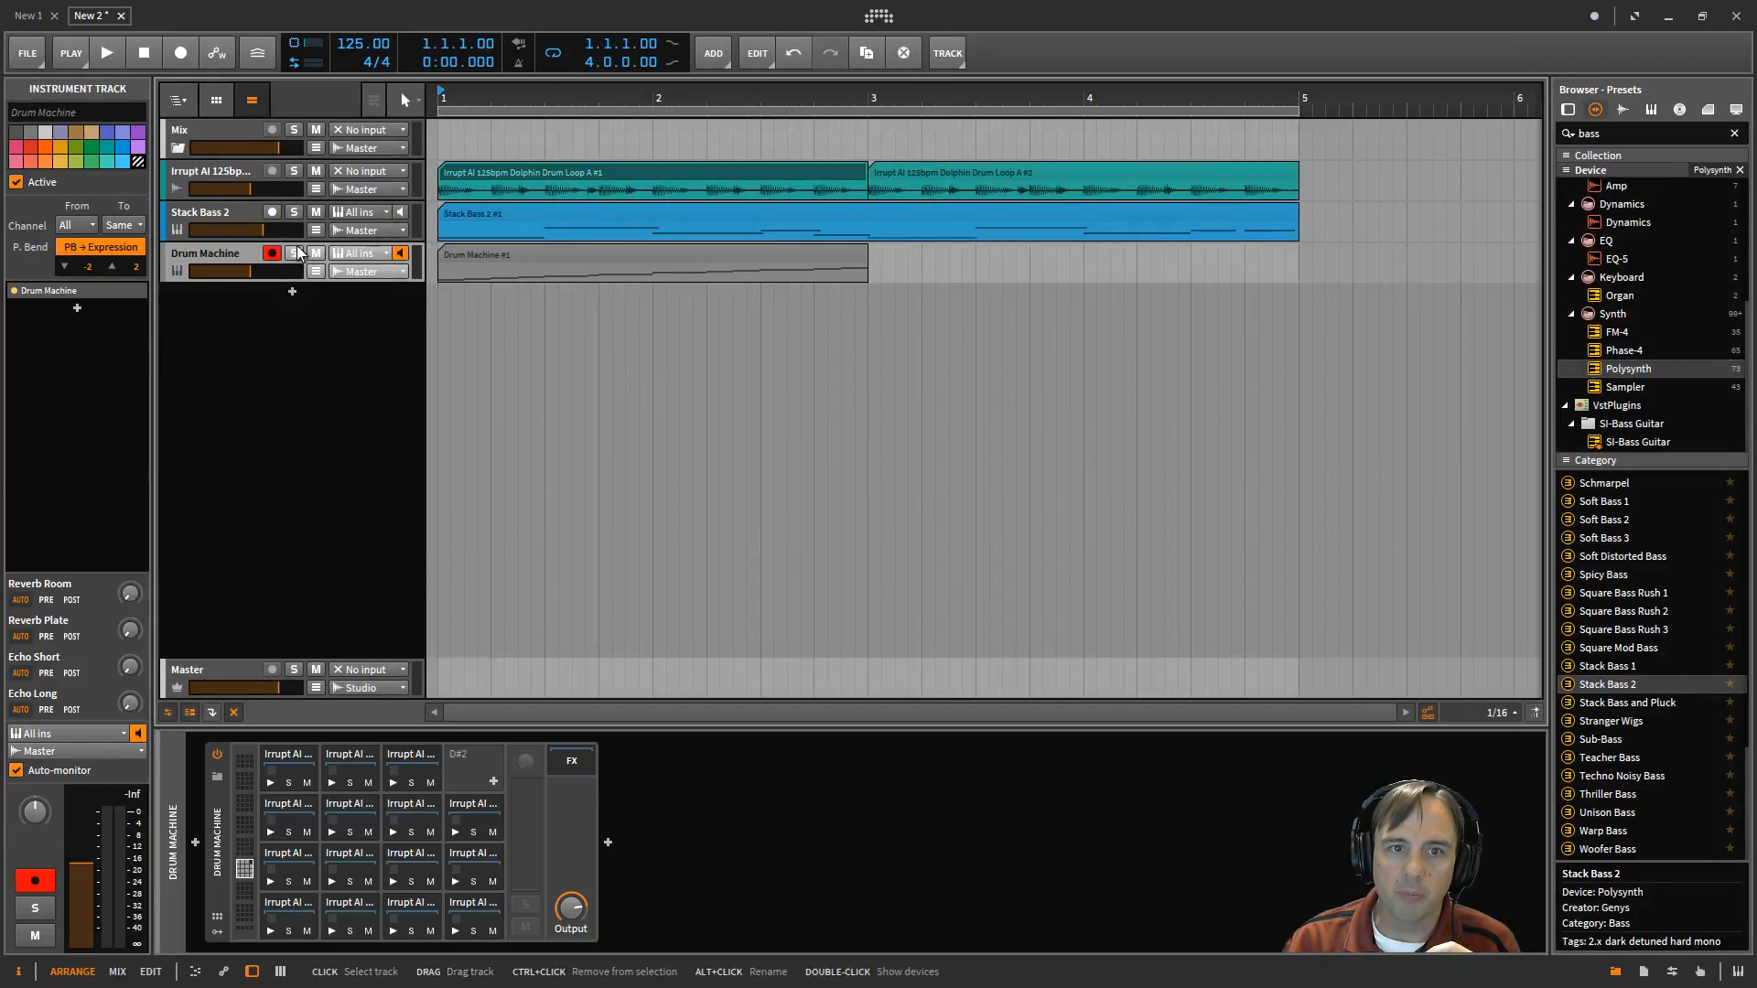
click(297, 254)
key(space)
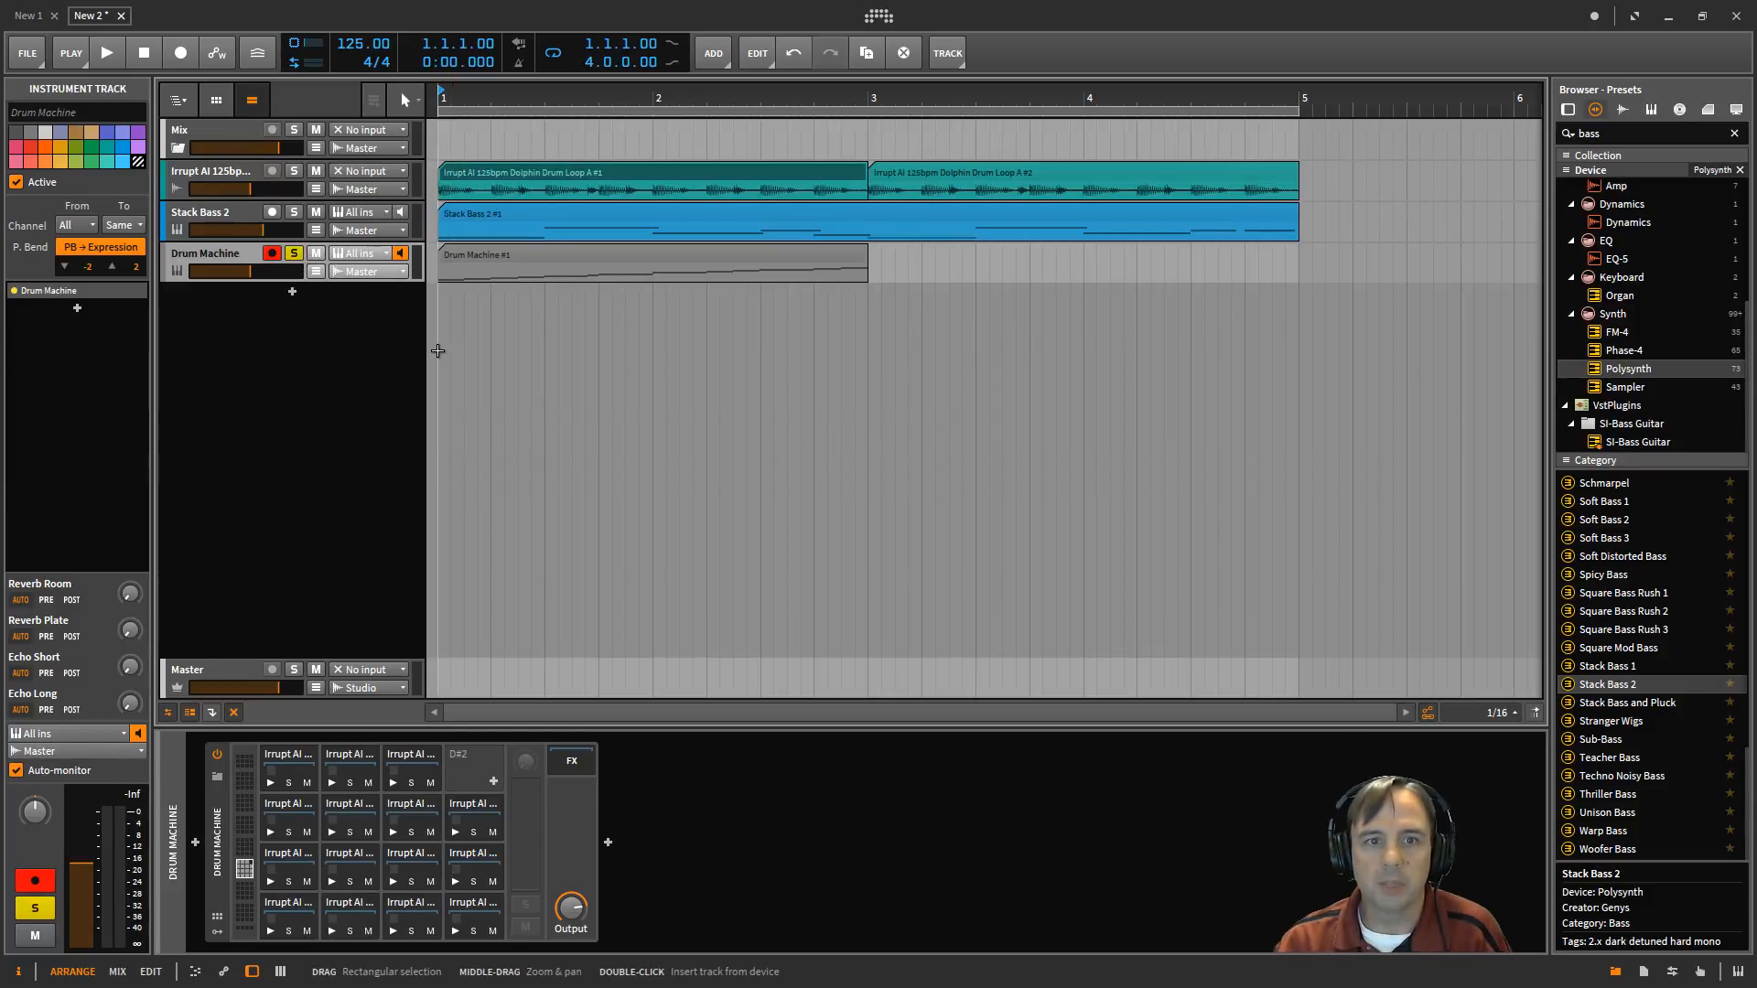
- Play the sliced drum clip from bar 1 and audition individual Drum Machine pads
click(438, 351)
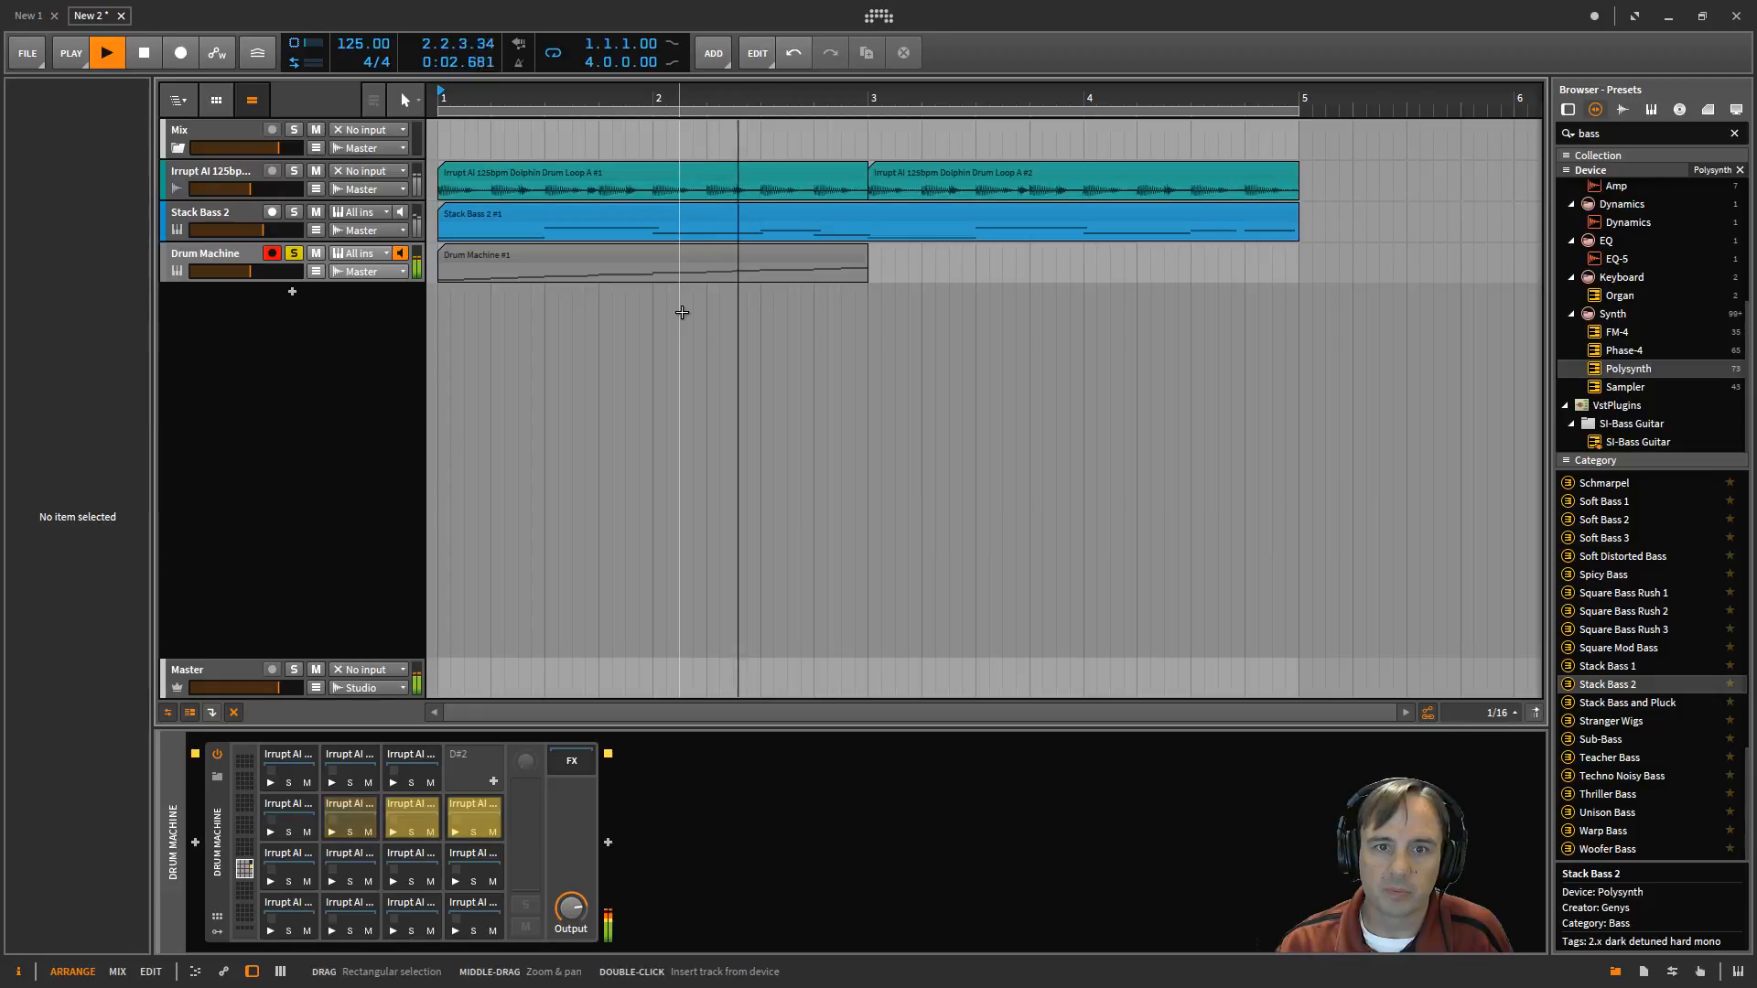
key(space)
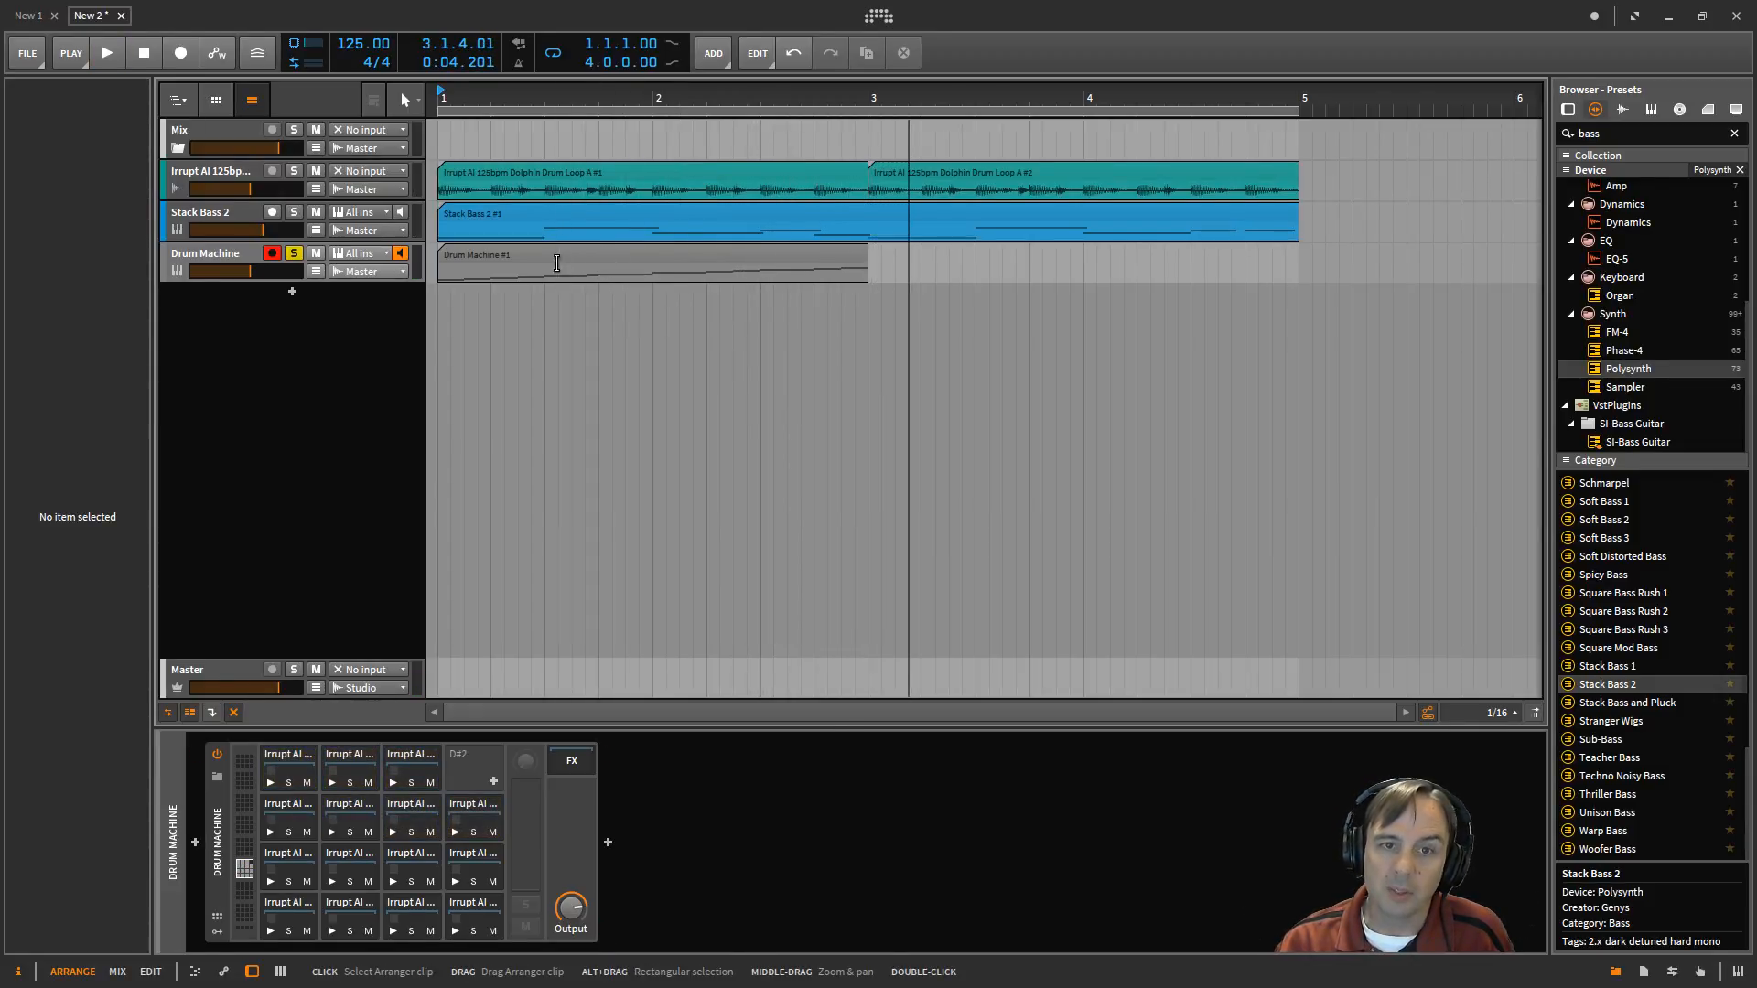
click(271, 920)
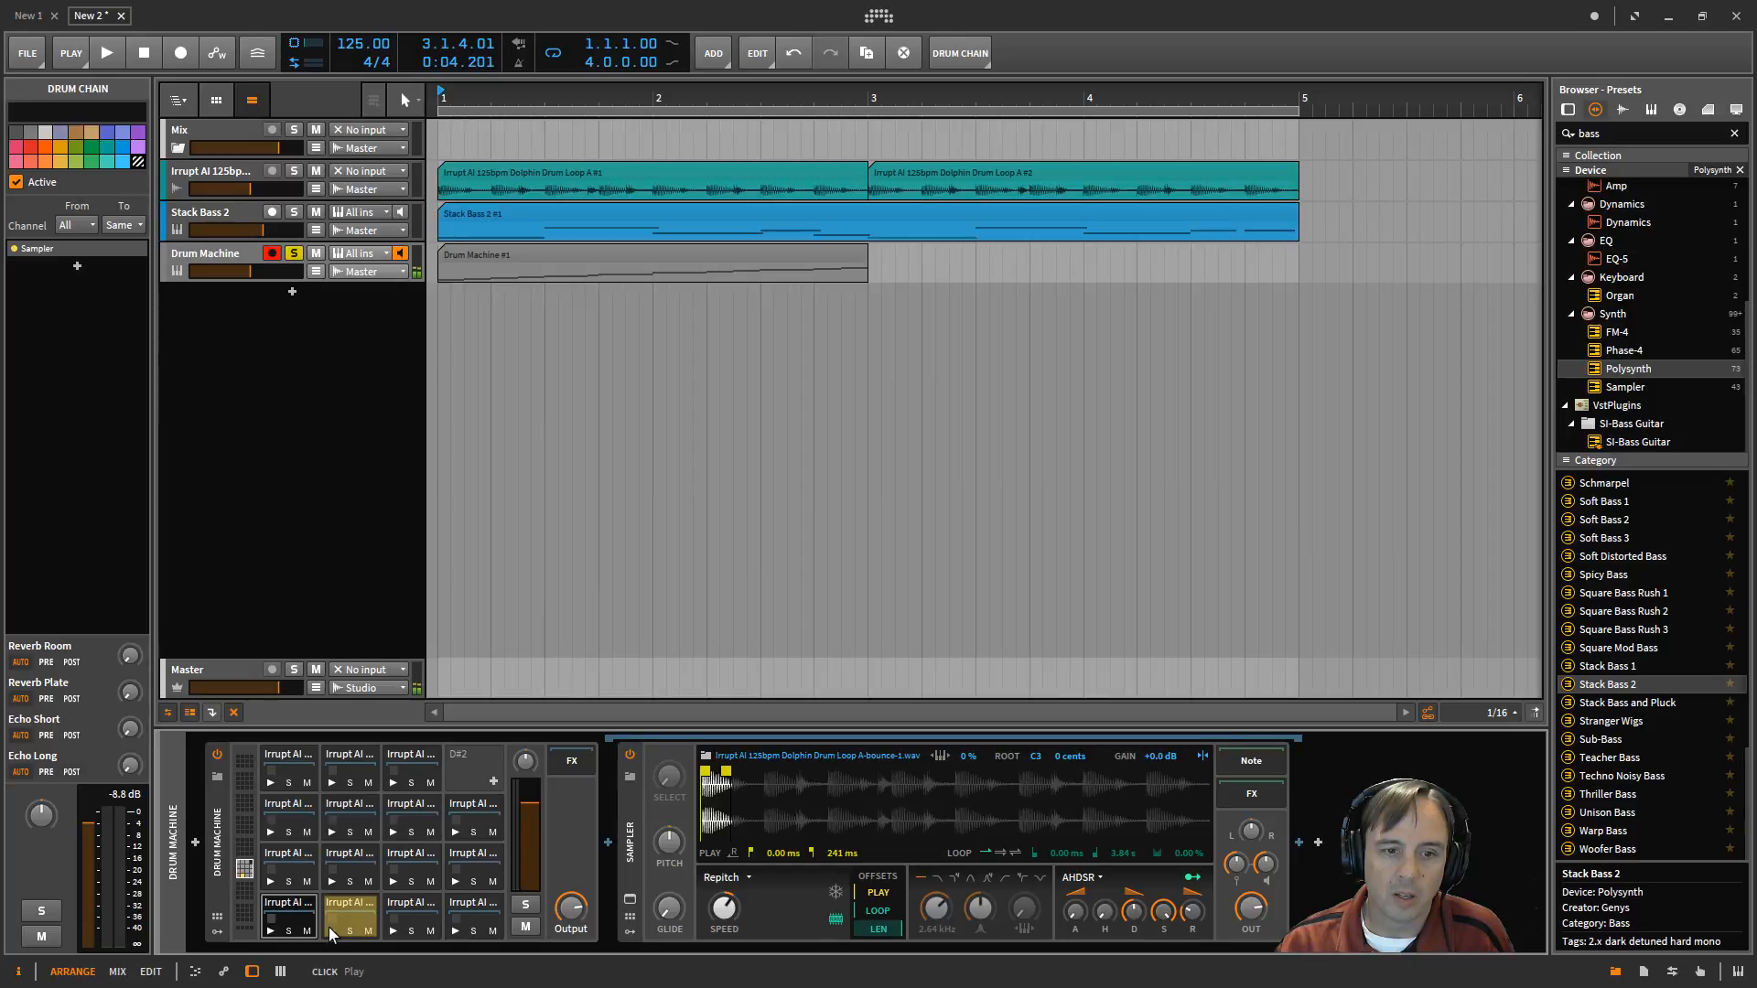
click(455, 935)
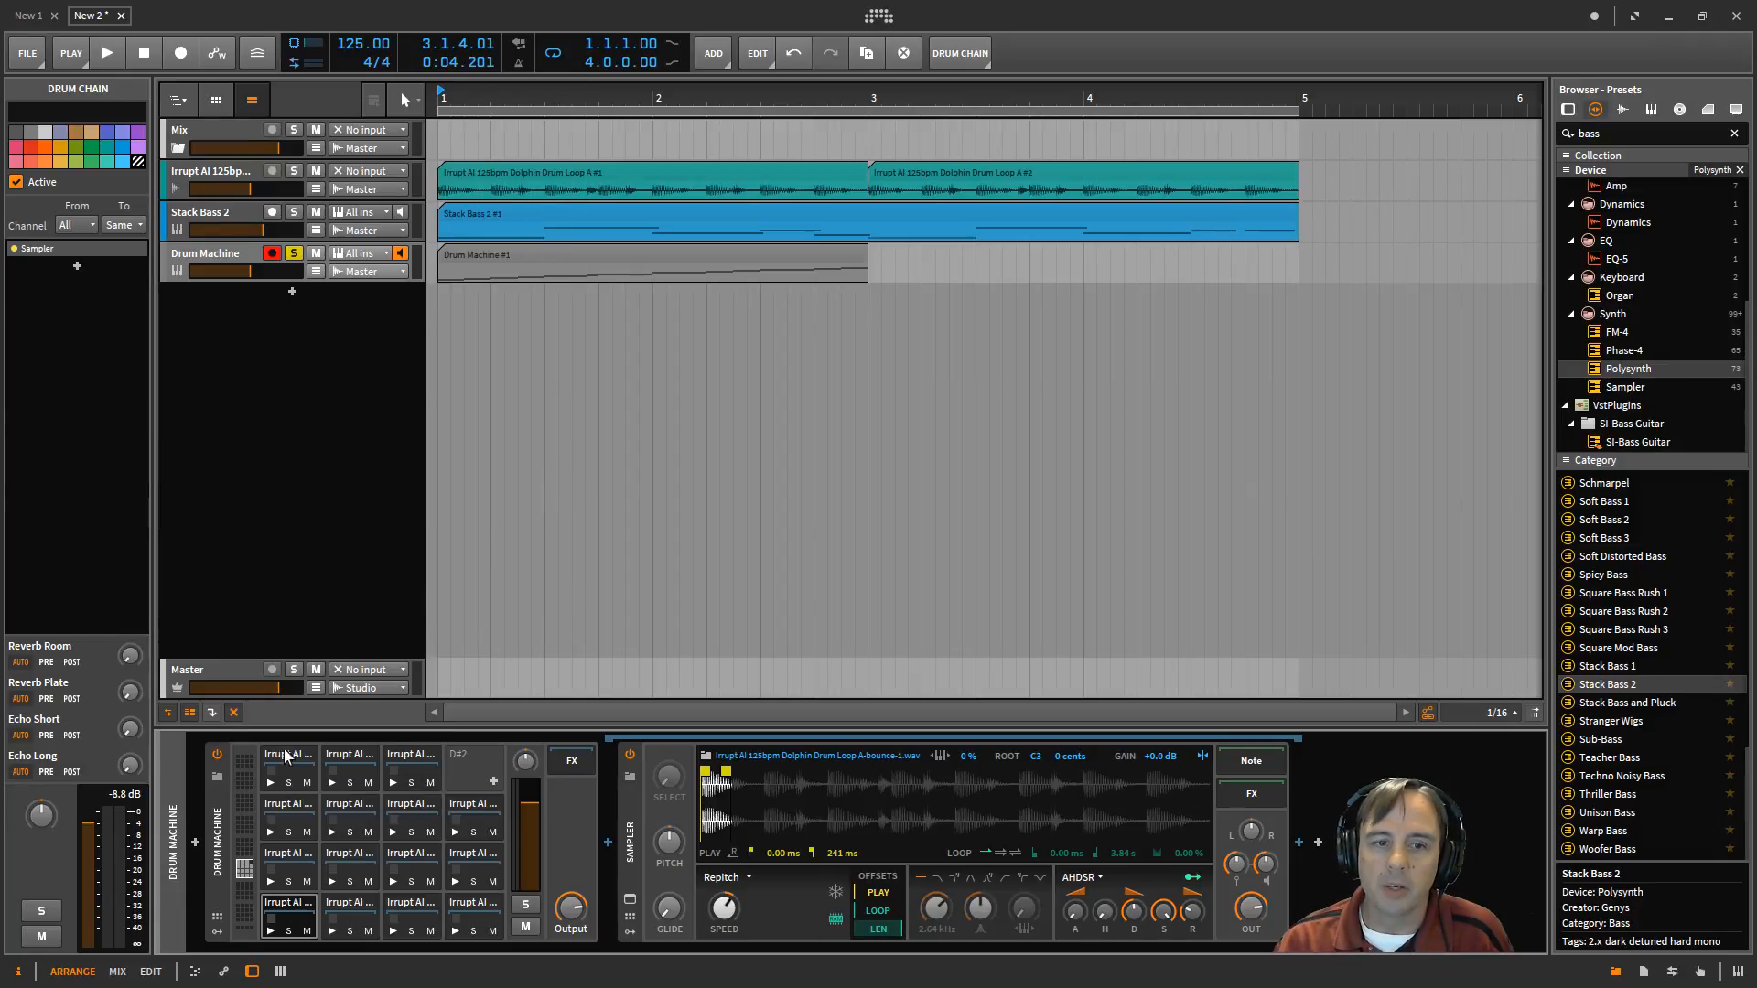
click(289, 906)
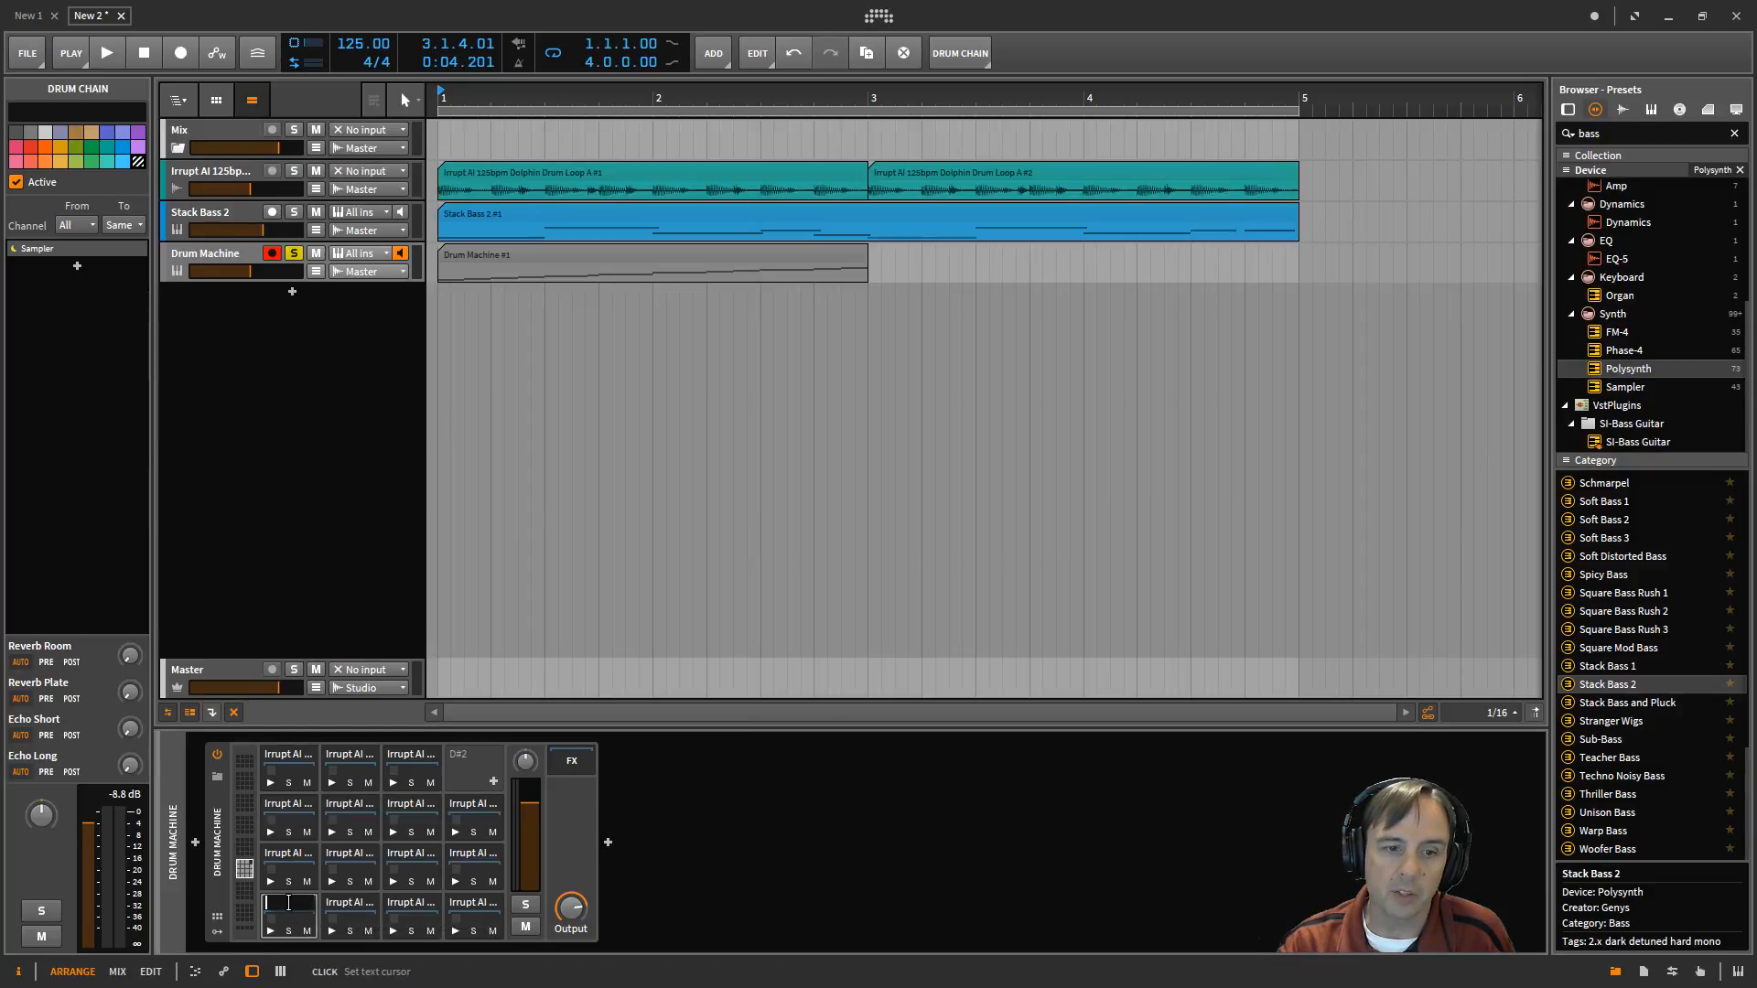
key(Escape)
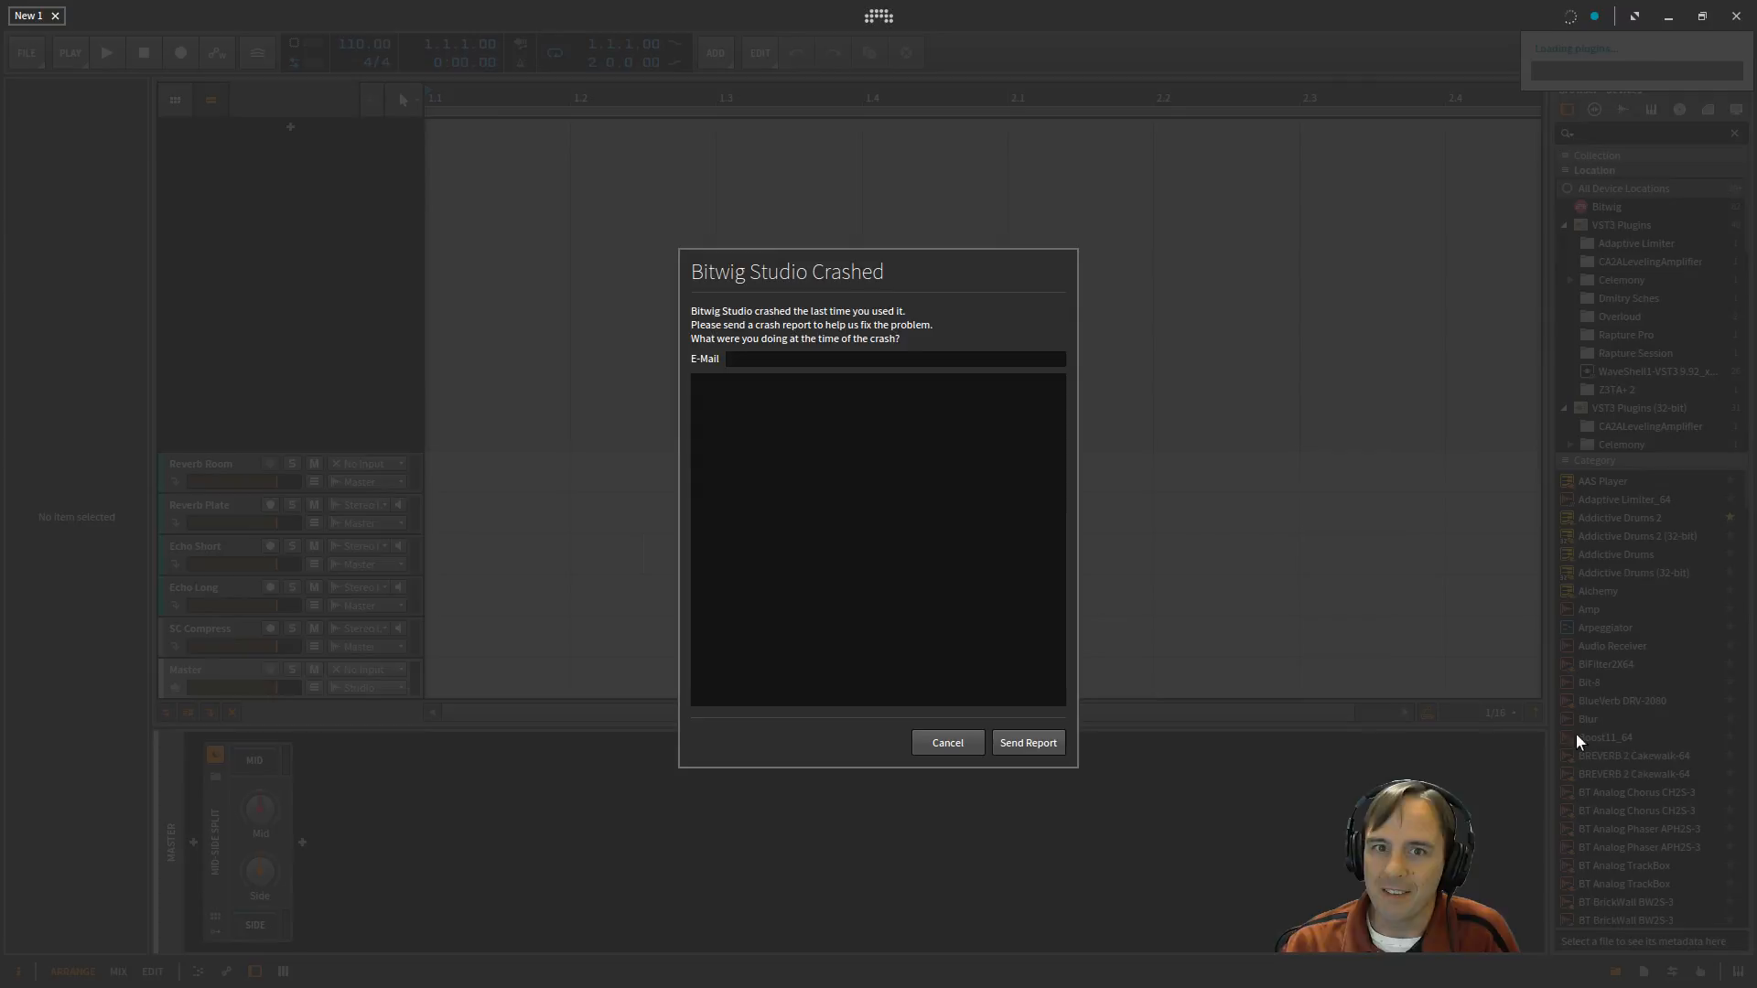
- Cancel the crash report and search the browser's Bitwig devices and presets for "drum"
click(935, 745)
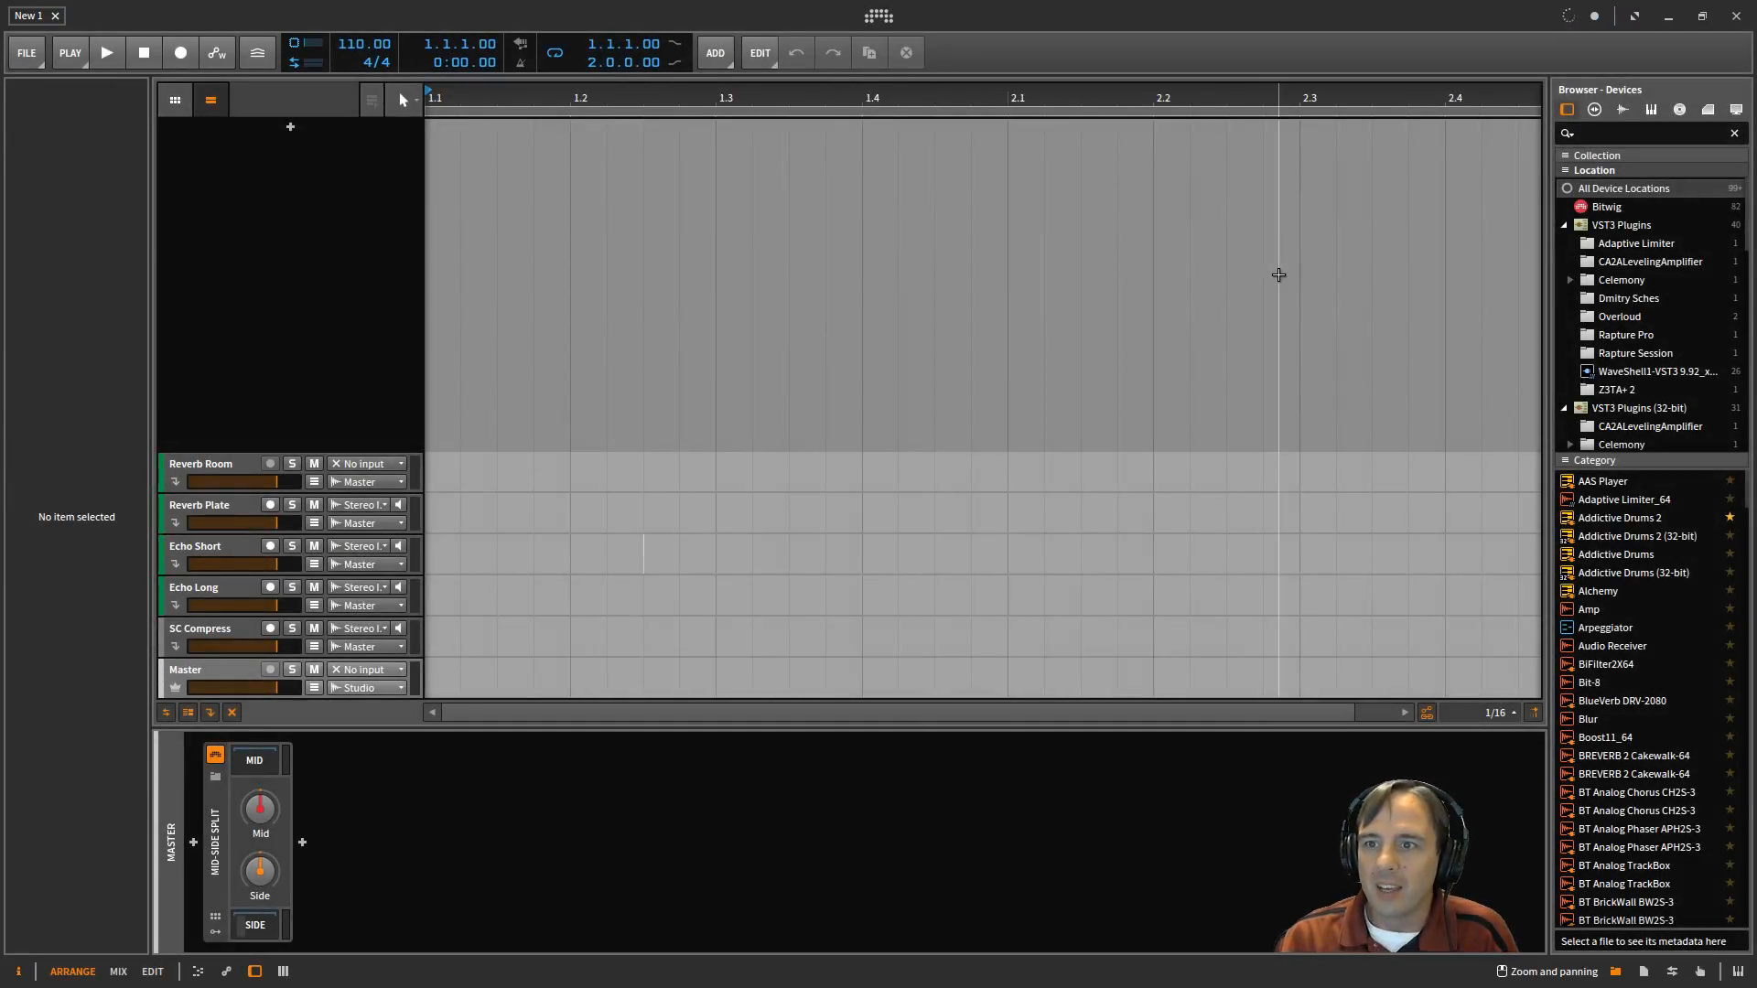
click(1611, 134)
text(drum)
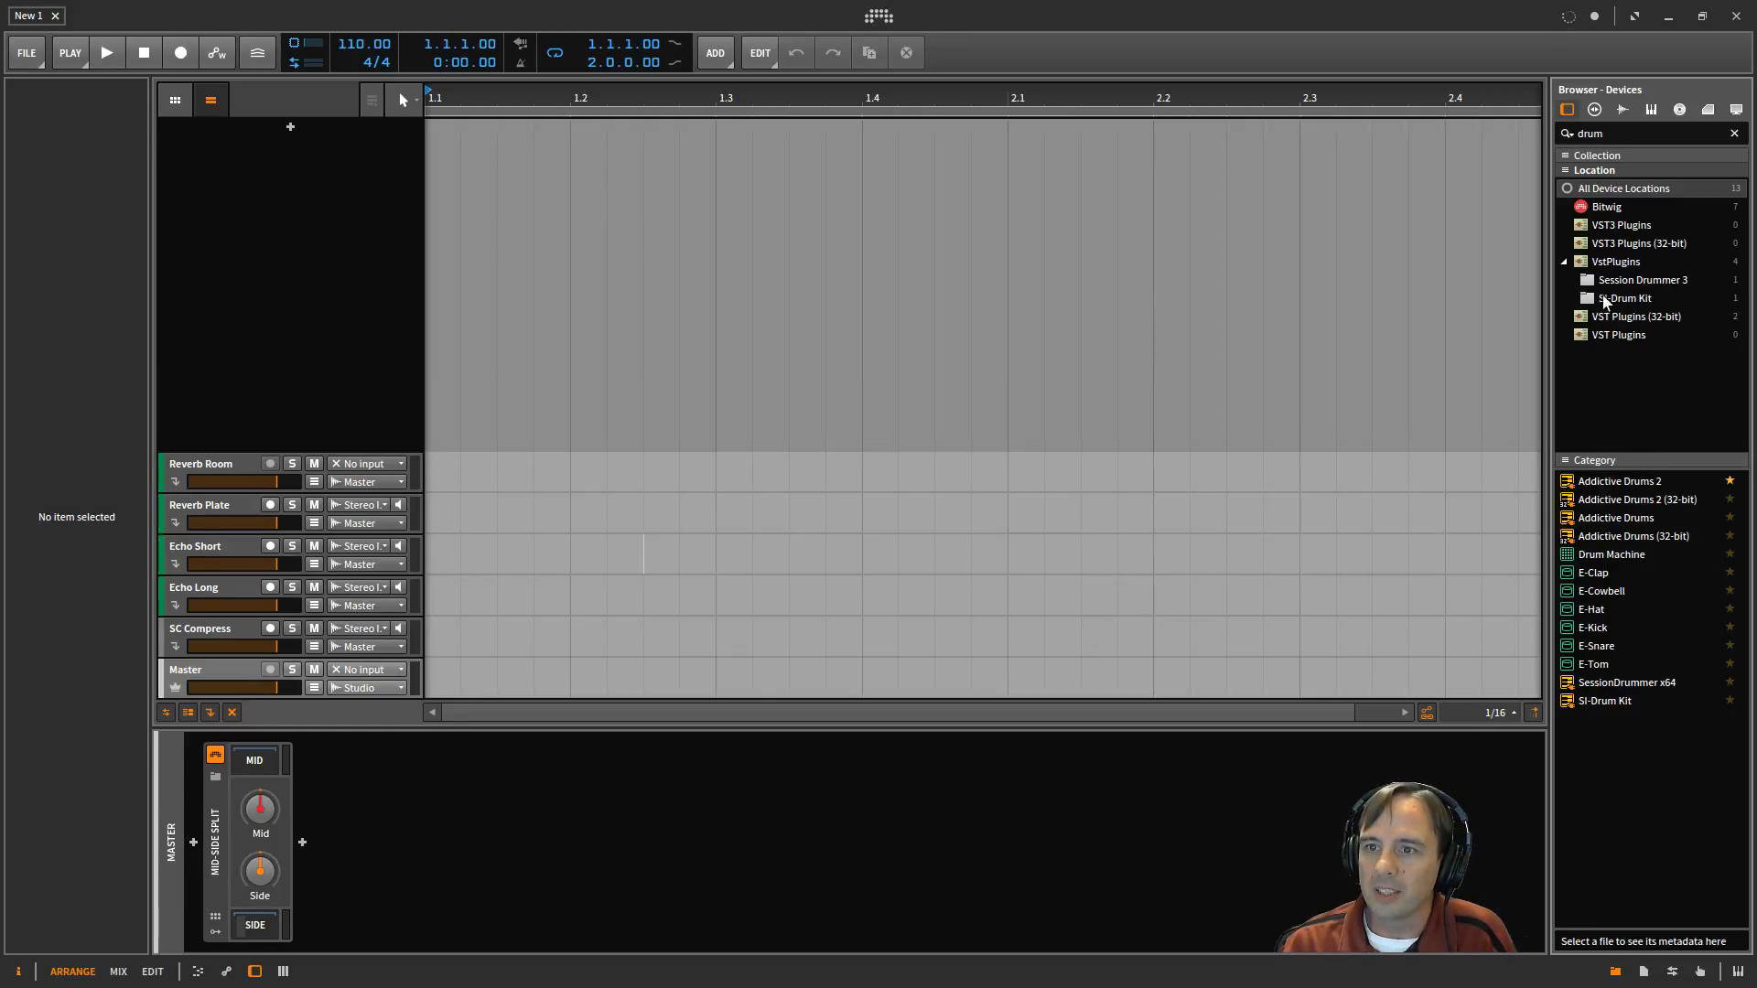
click(1607, 207)
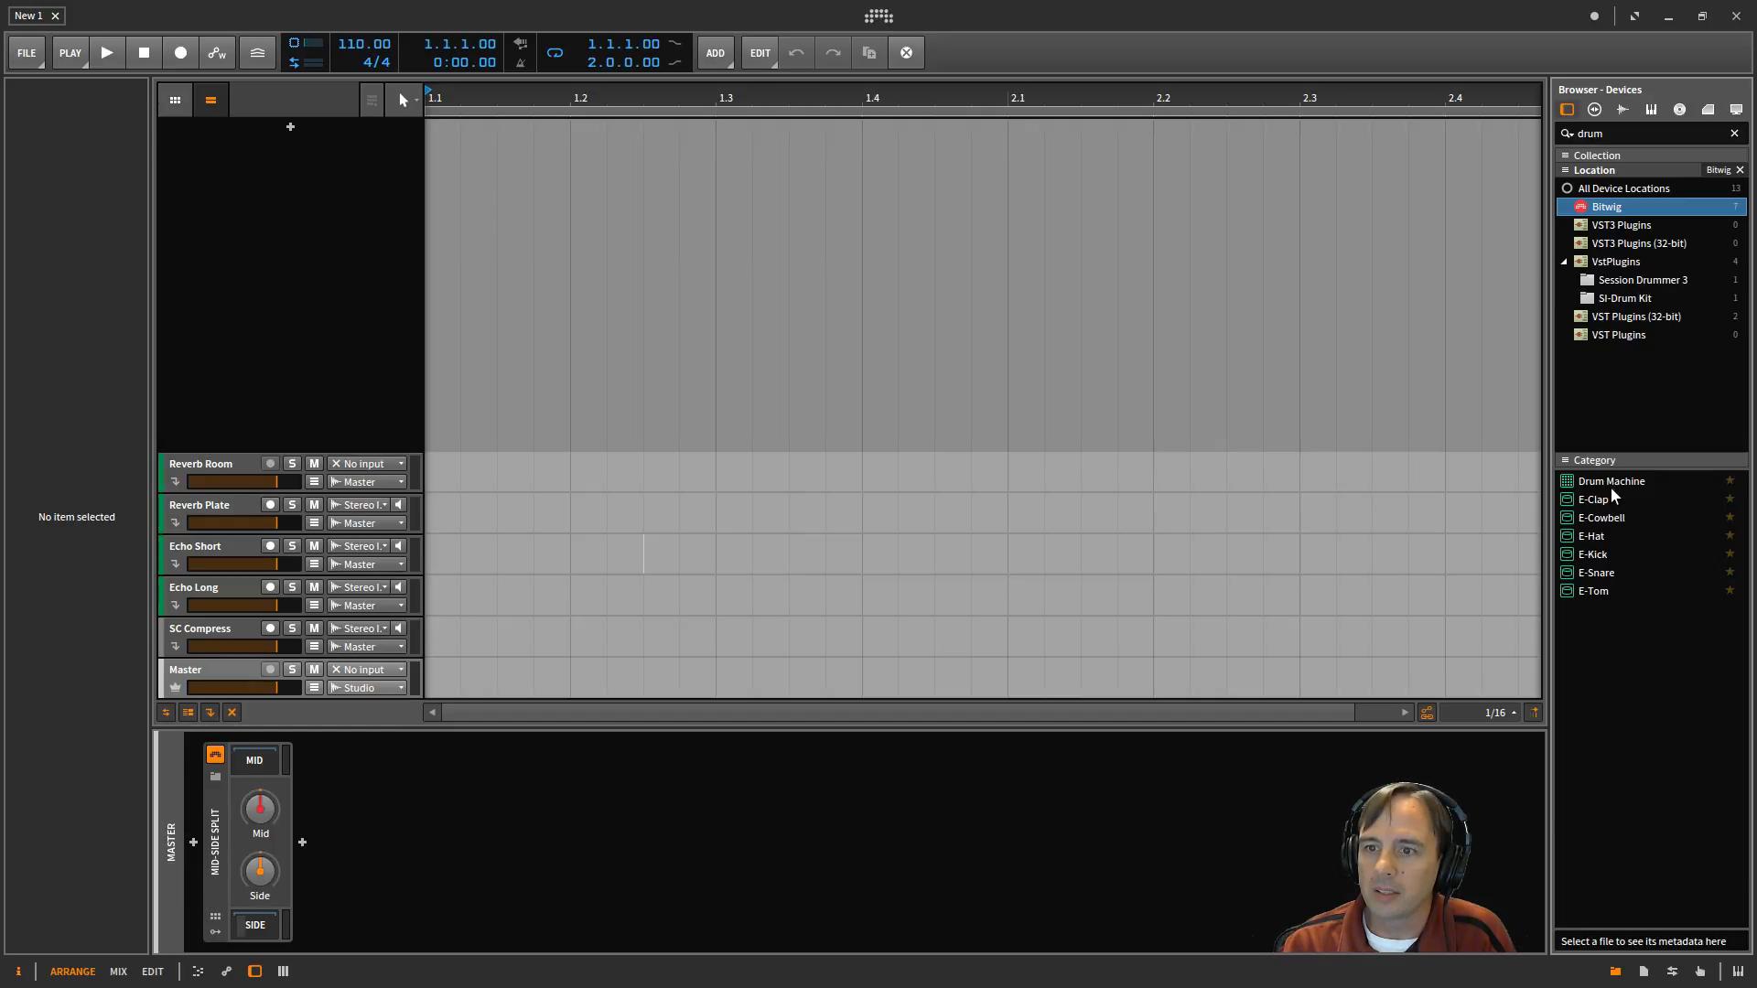
click(1594, 111)
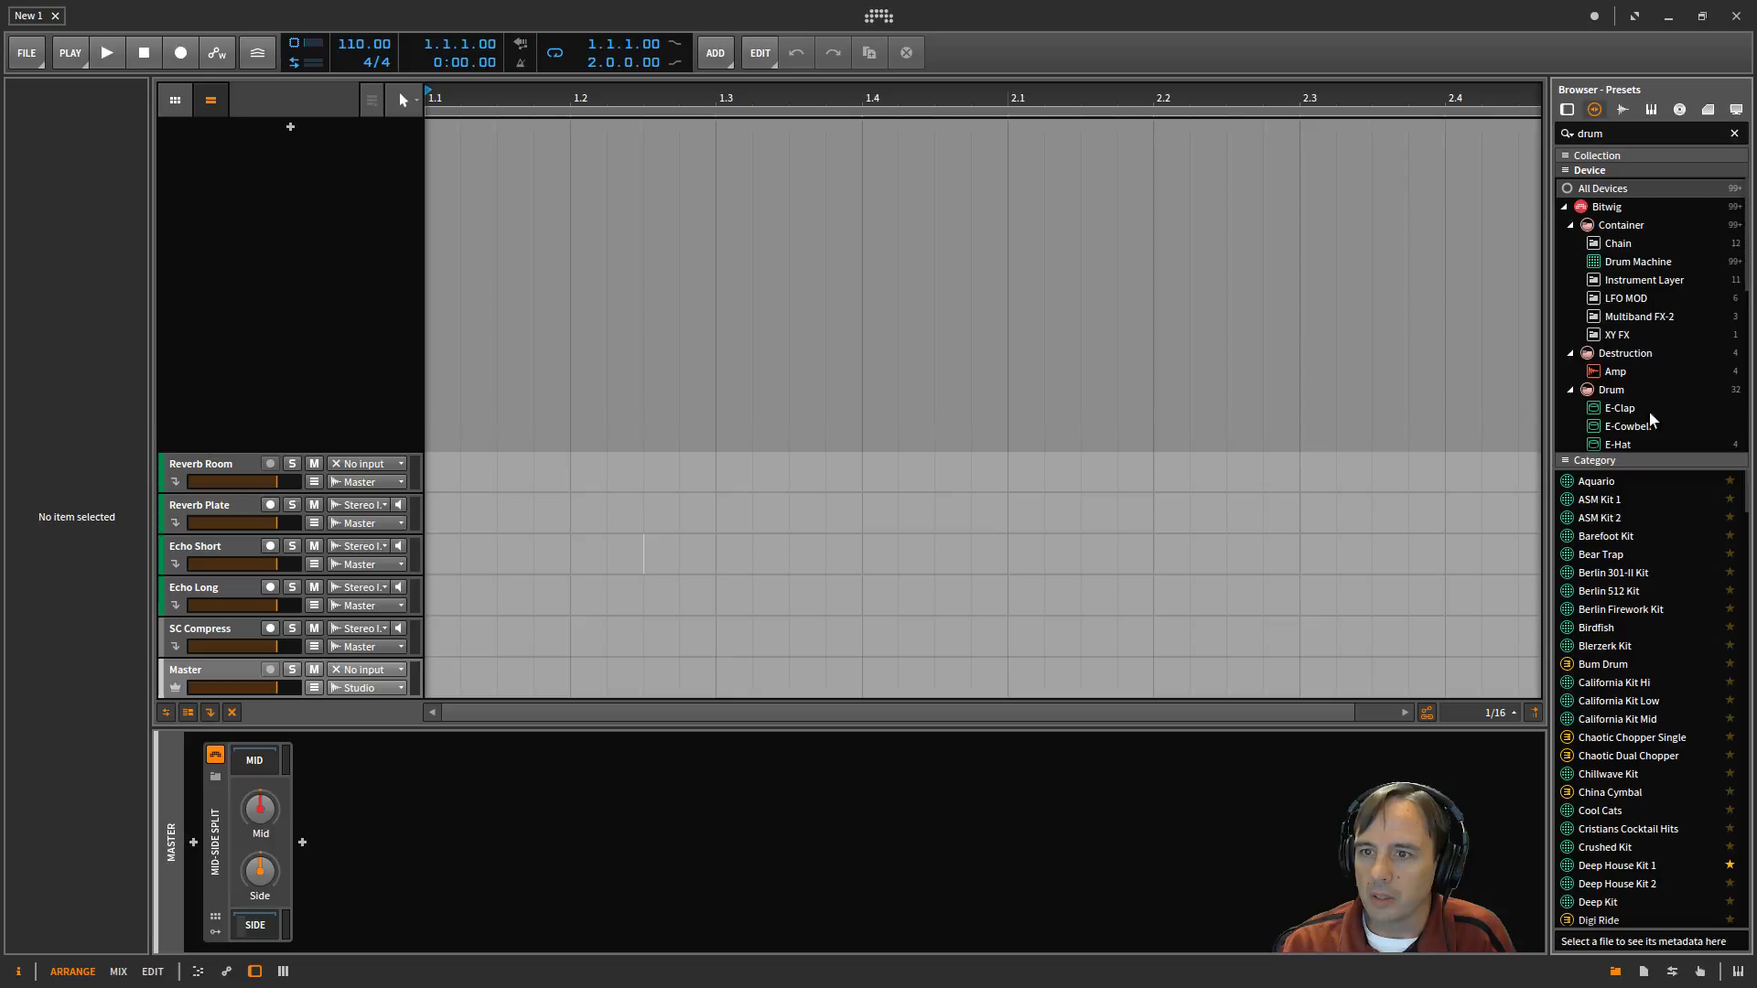
scroll(1649, 410, down, 4)
scroll(1638, 369, up, 4)
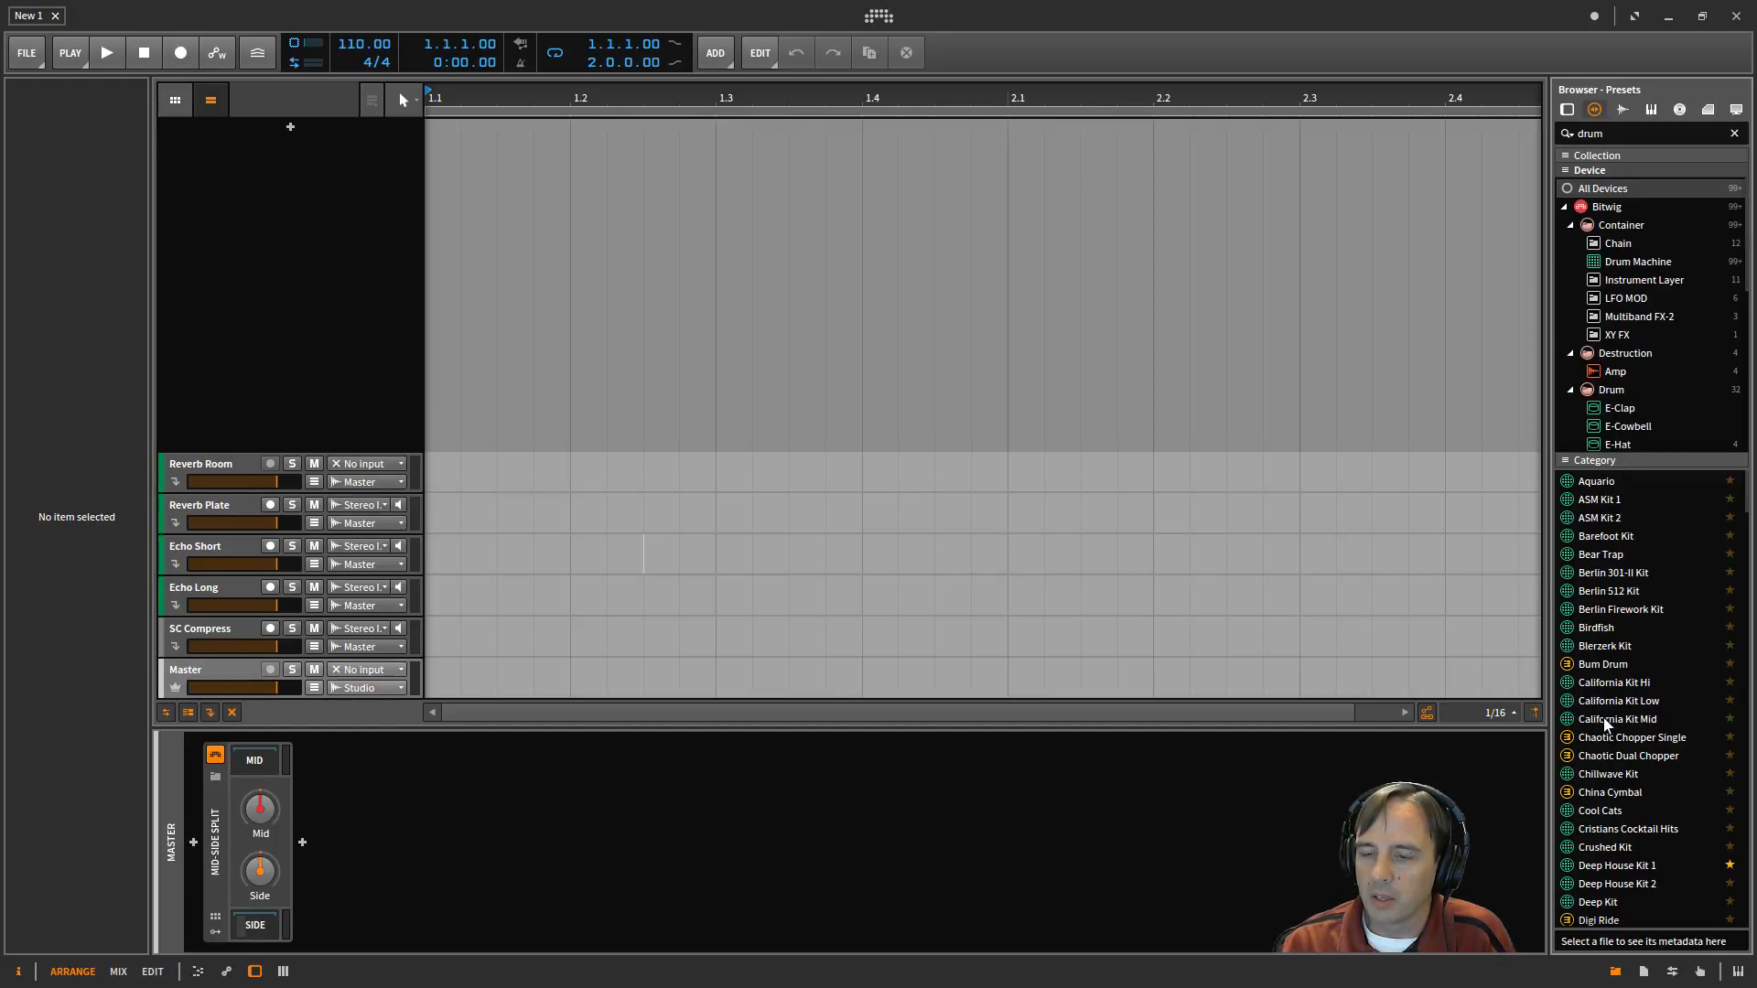
- Switch the browser to samples and collapse the Bitwig Drum Machines, Classic Drum Machines, Nektar's Acoustic Drums and Percussion packages
click(1621, 110)
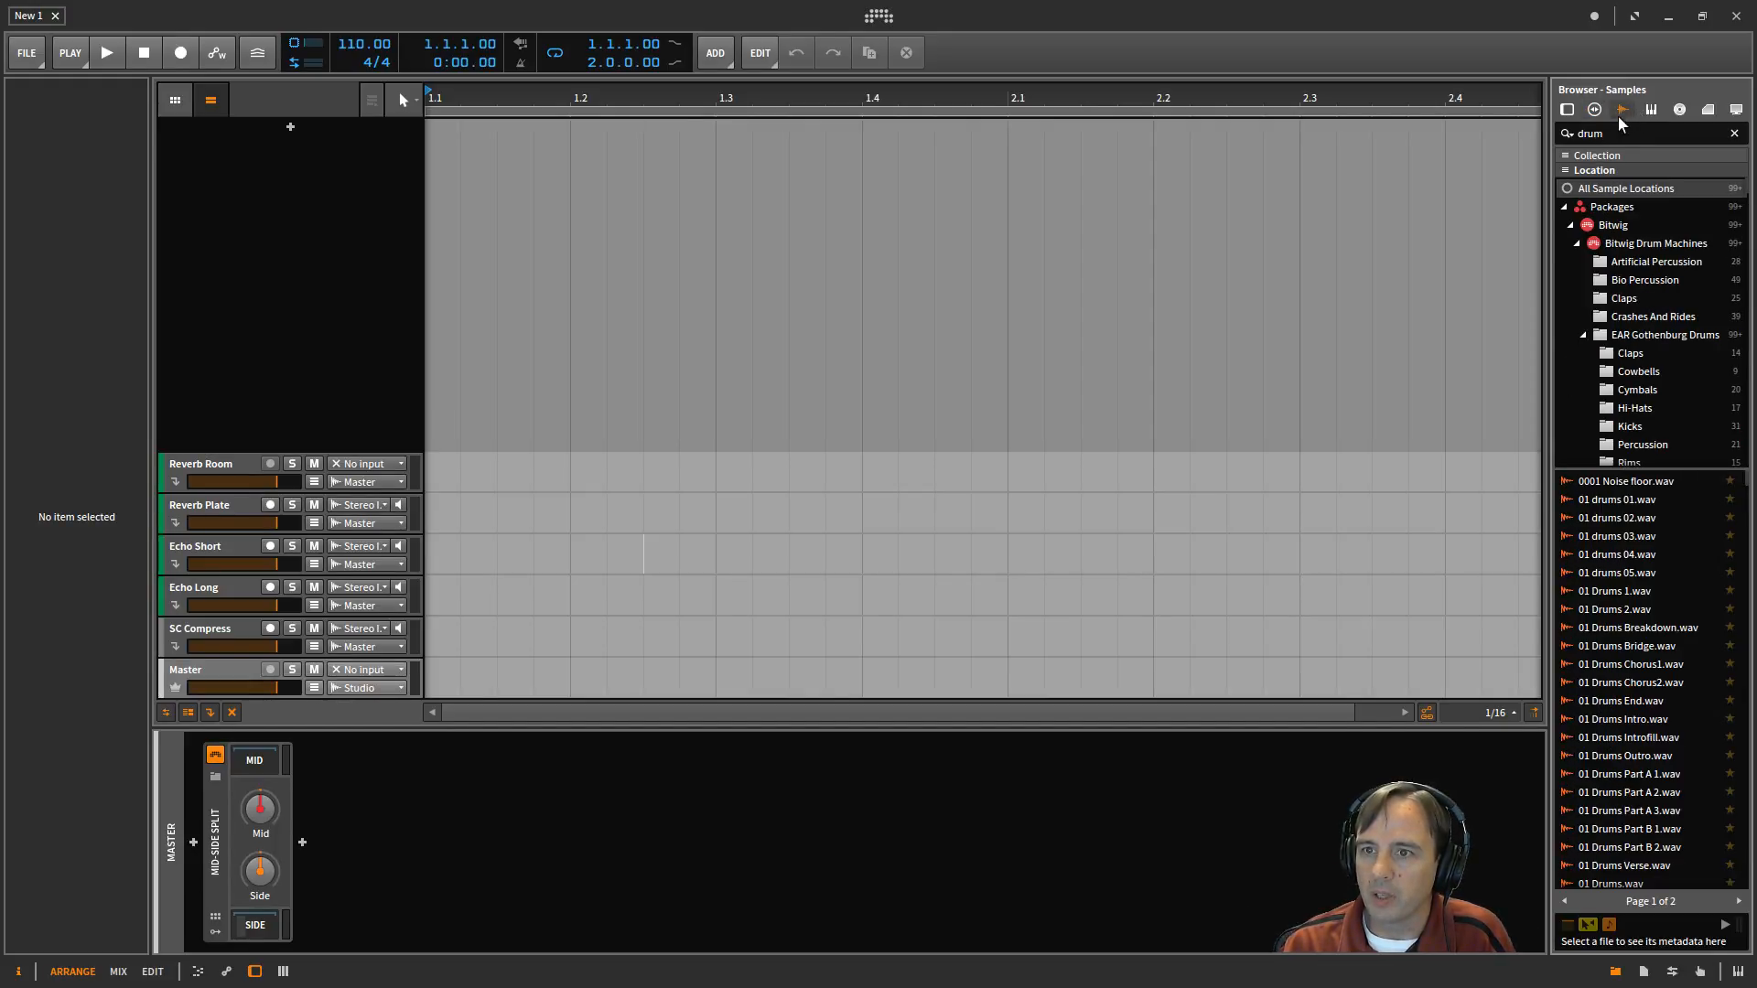
click(1577, 244)
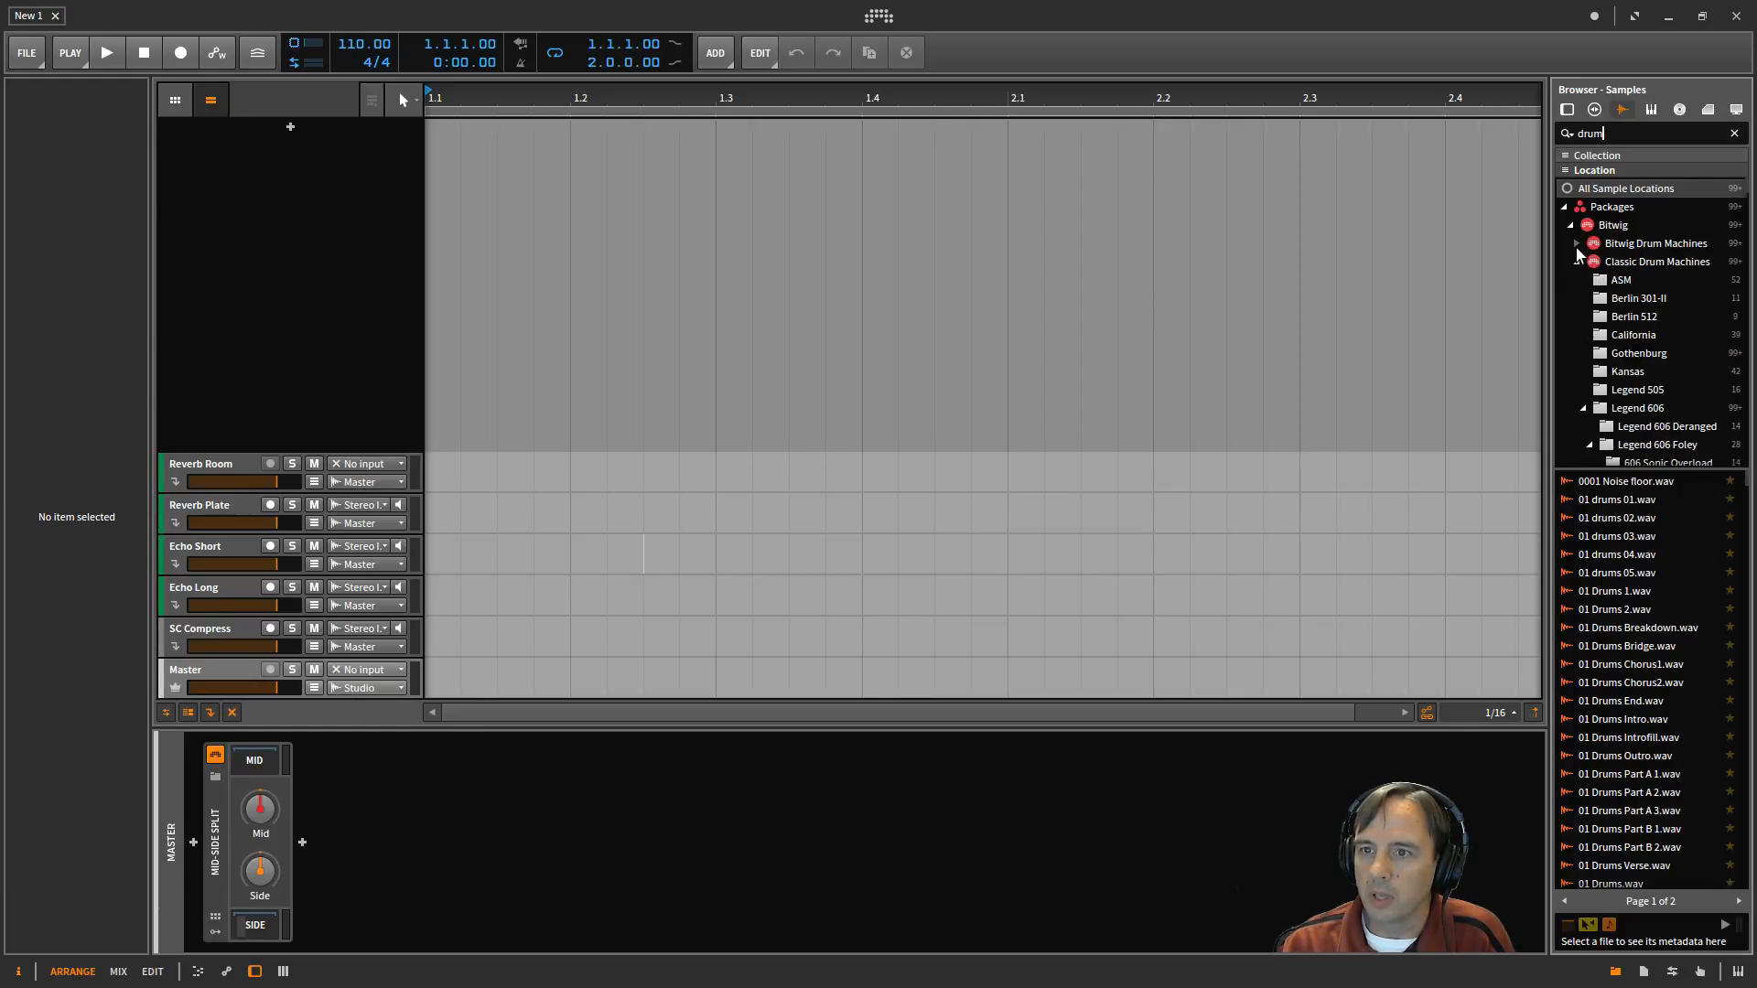
click(1577, 262)
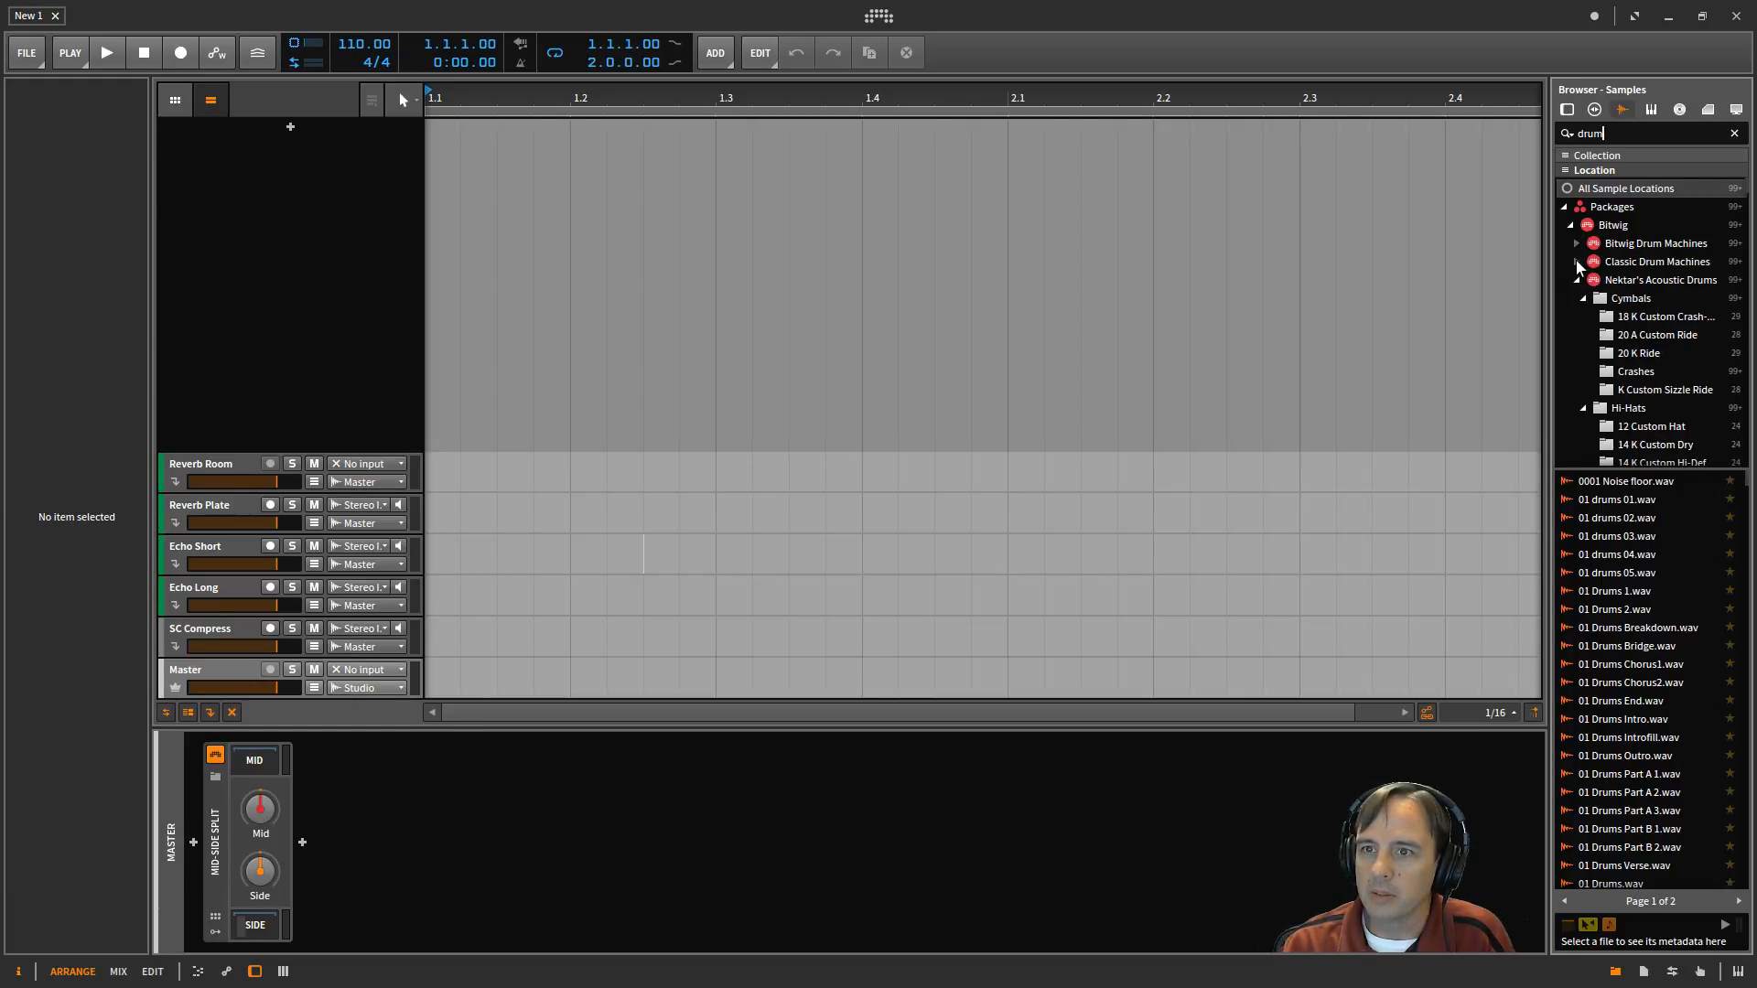
click(1577, 280)
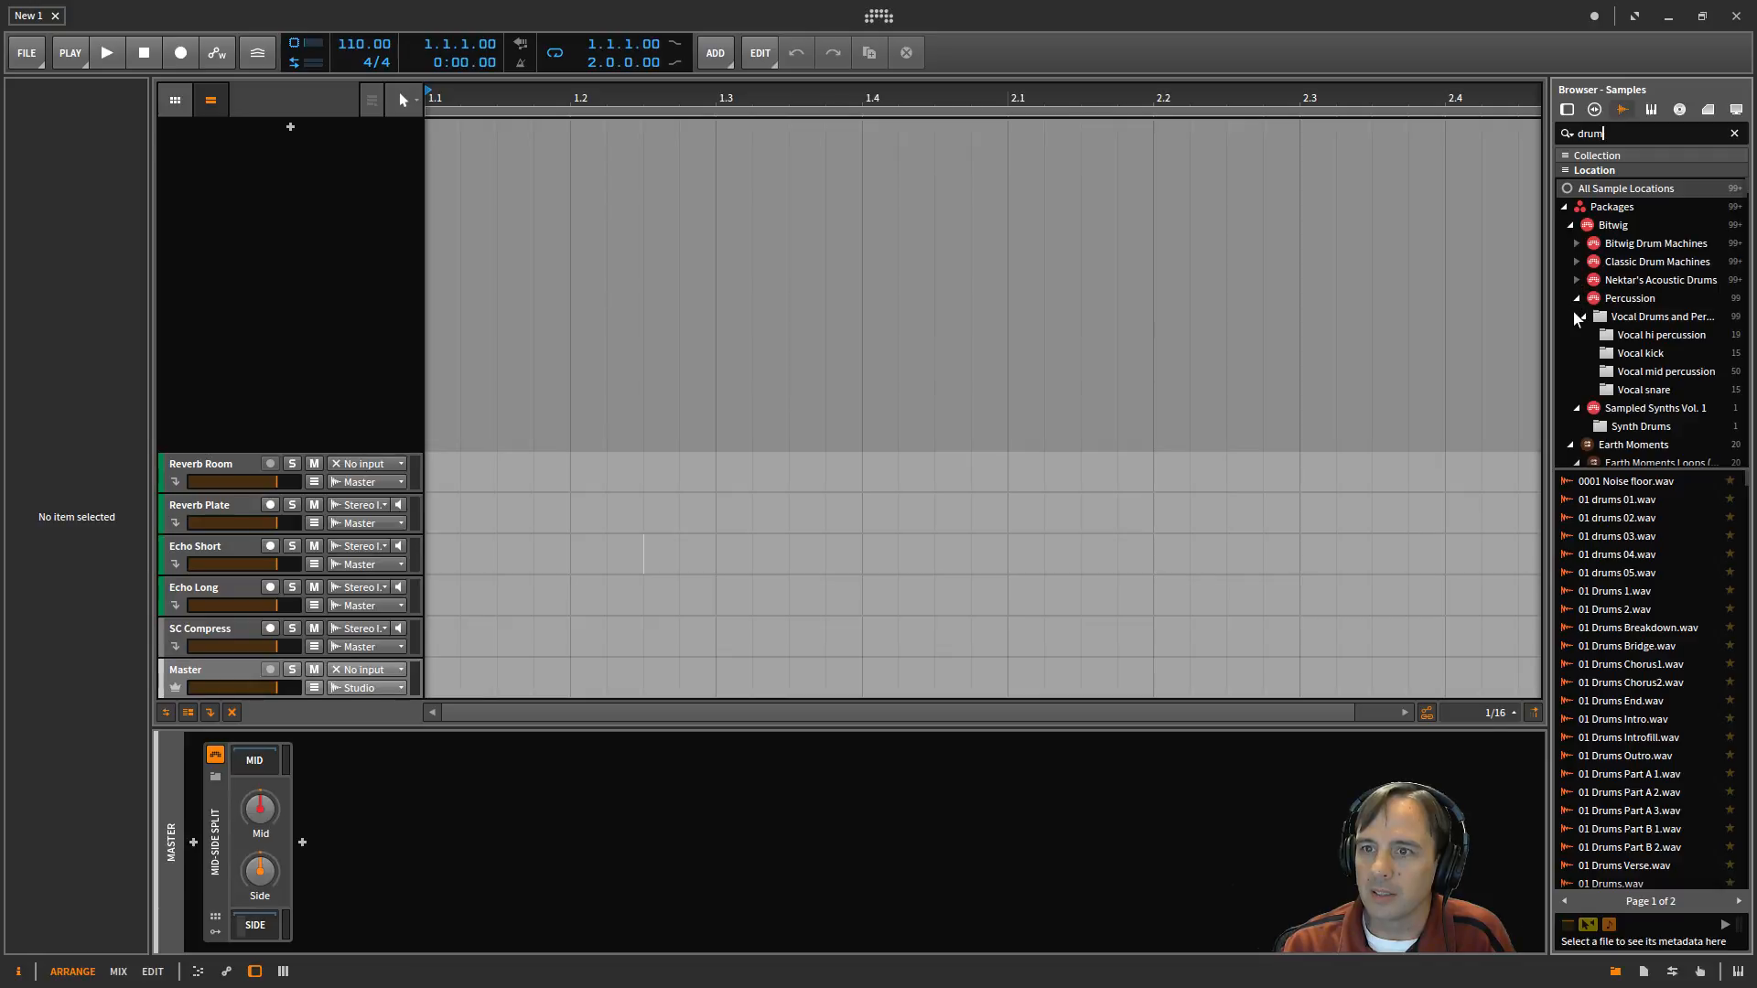
click(1575, 298)
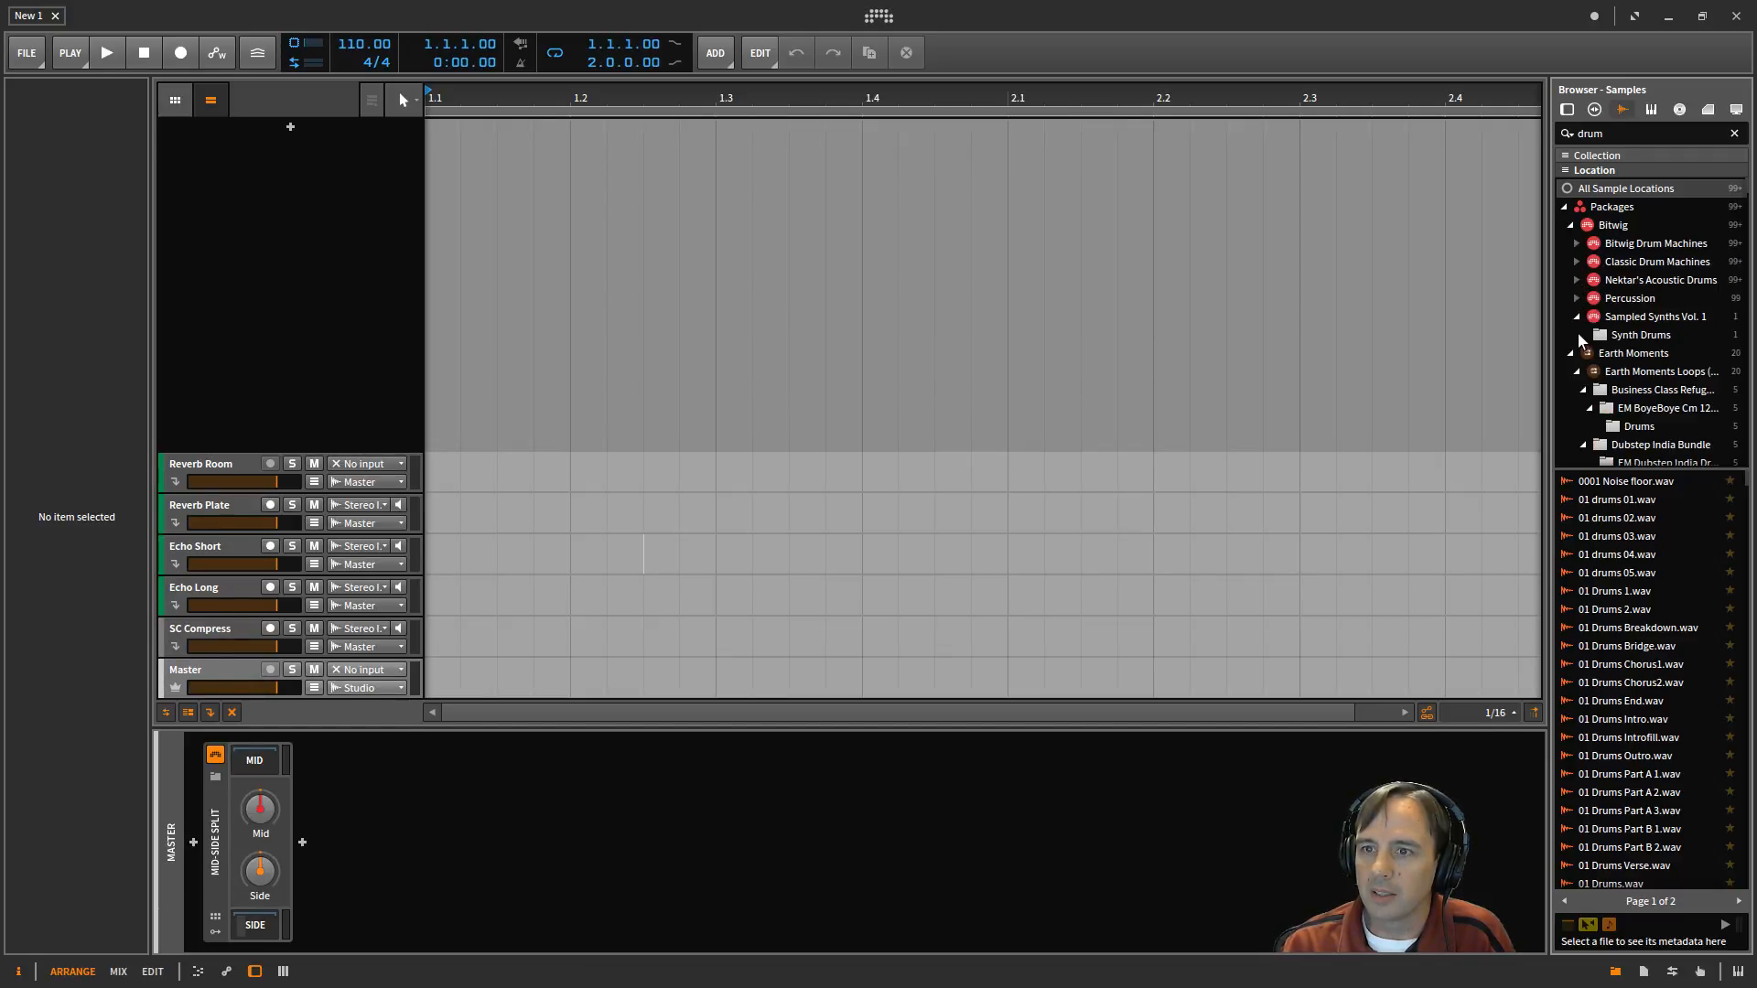
- Preview the EM K&G BoyeBoye 122Bpm Drums 01 loop from Earth Moments and place it on a new track at bar 1
click(1637, 427)
click(1624, 482)
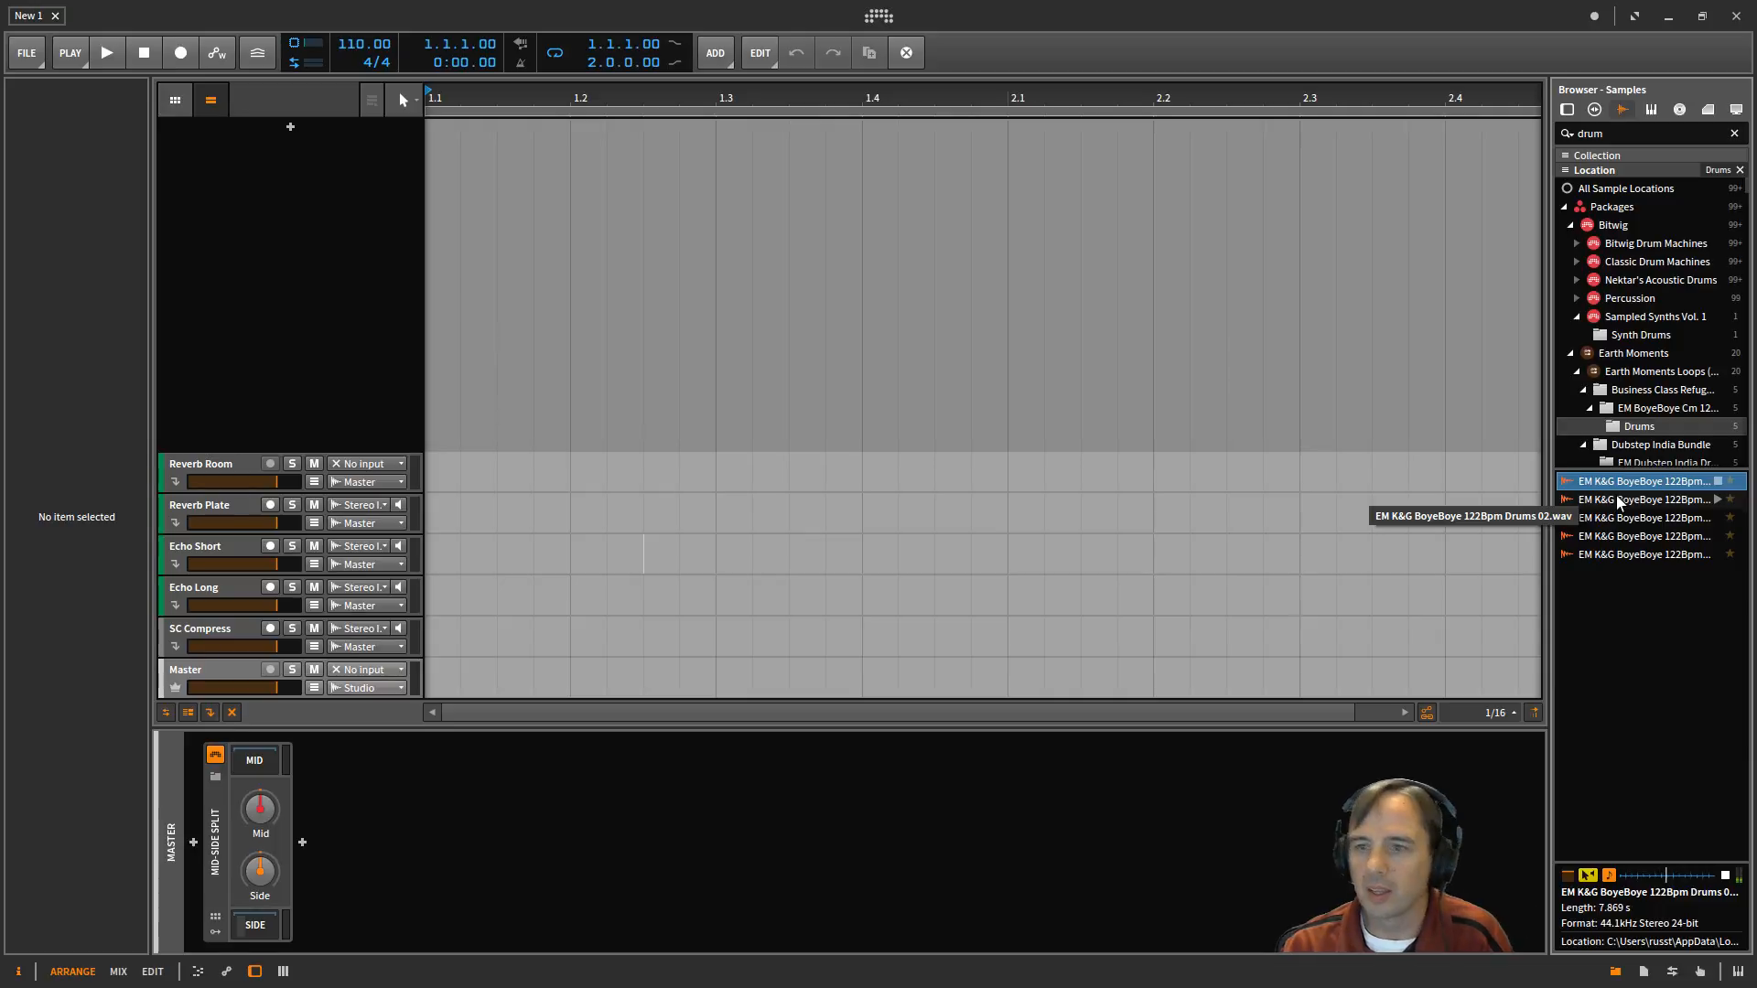
key(space)
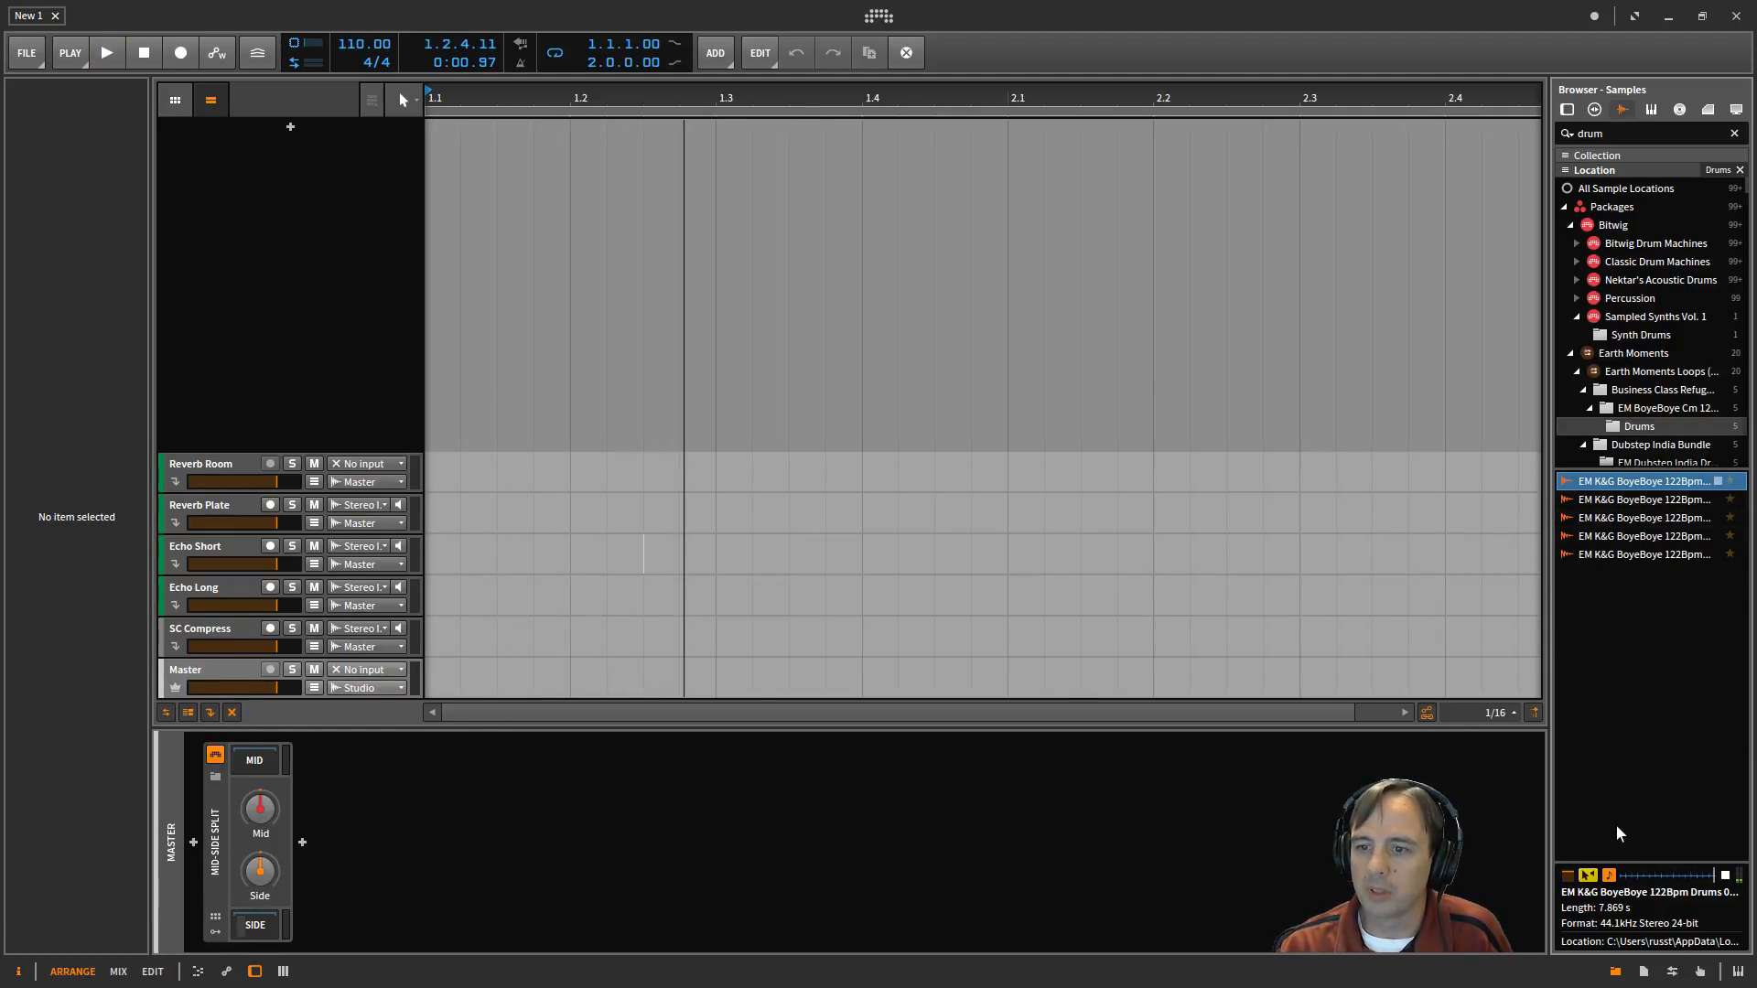
drag(1622, 485, 448, 232)
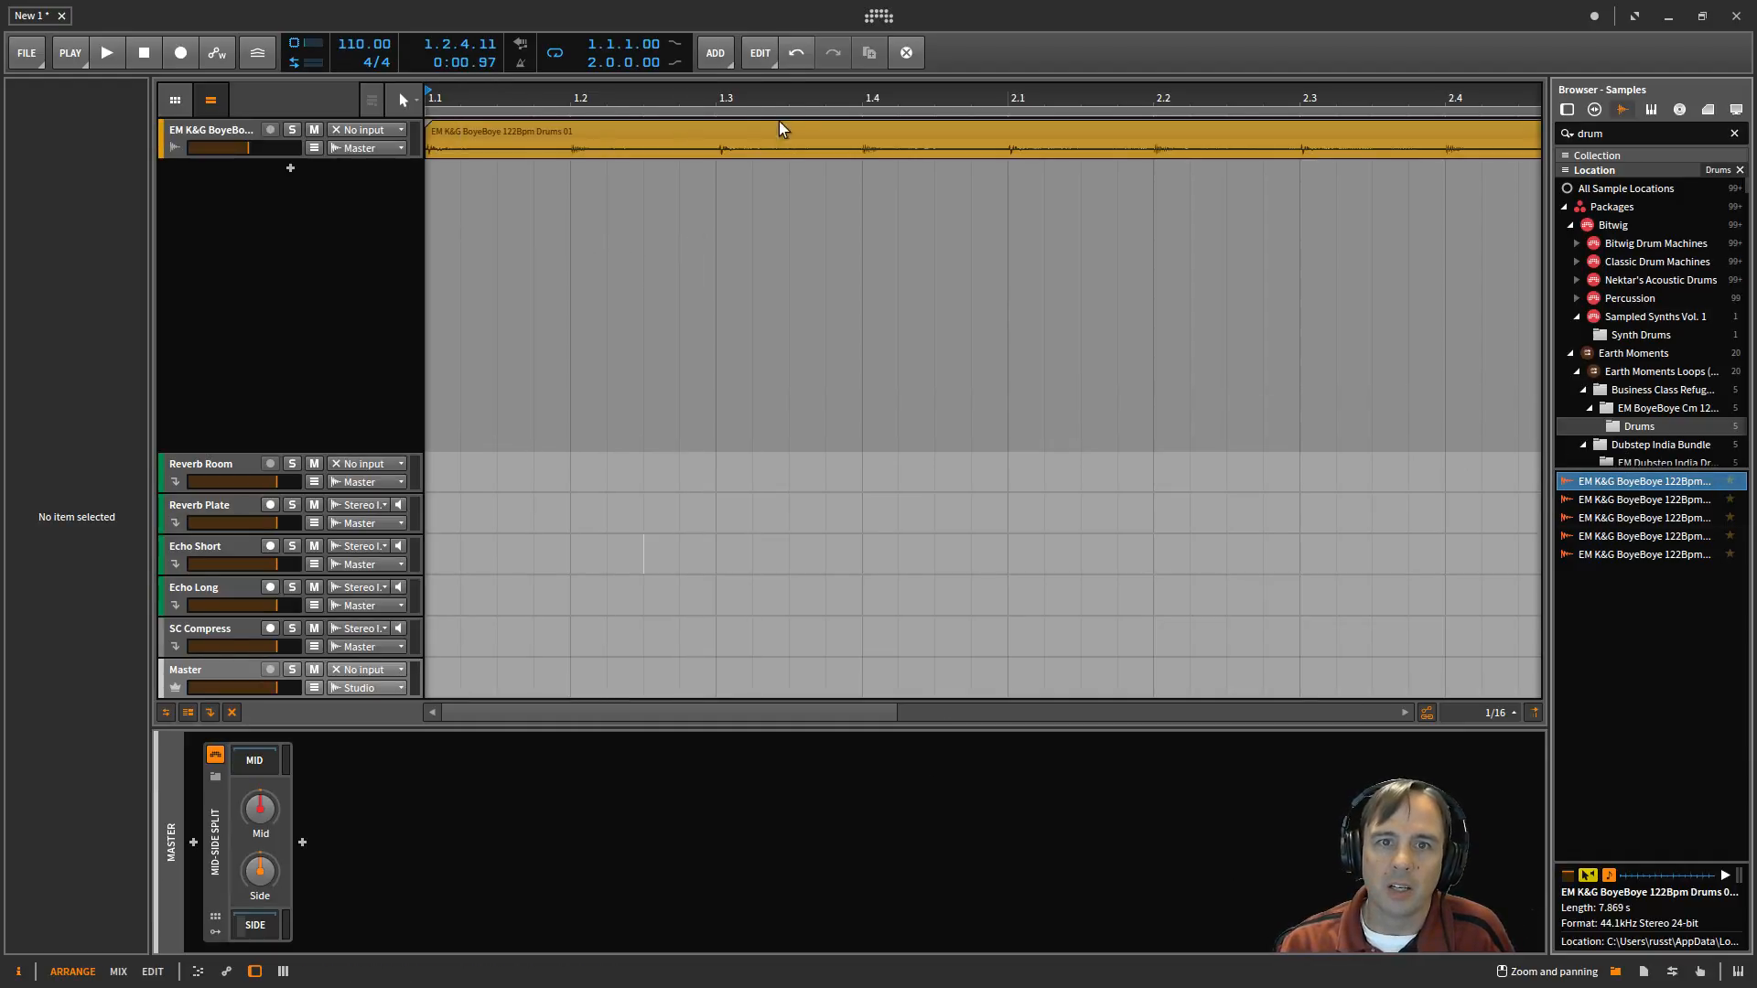
- Extend the loop region to four bars from bar 1 and delete the SC Compress track
drag(789, 90, 787, 183)
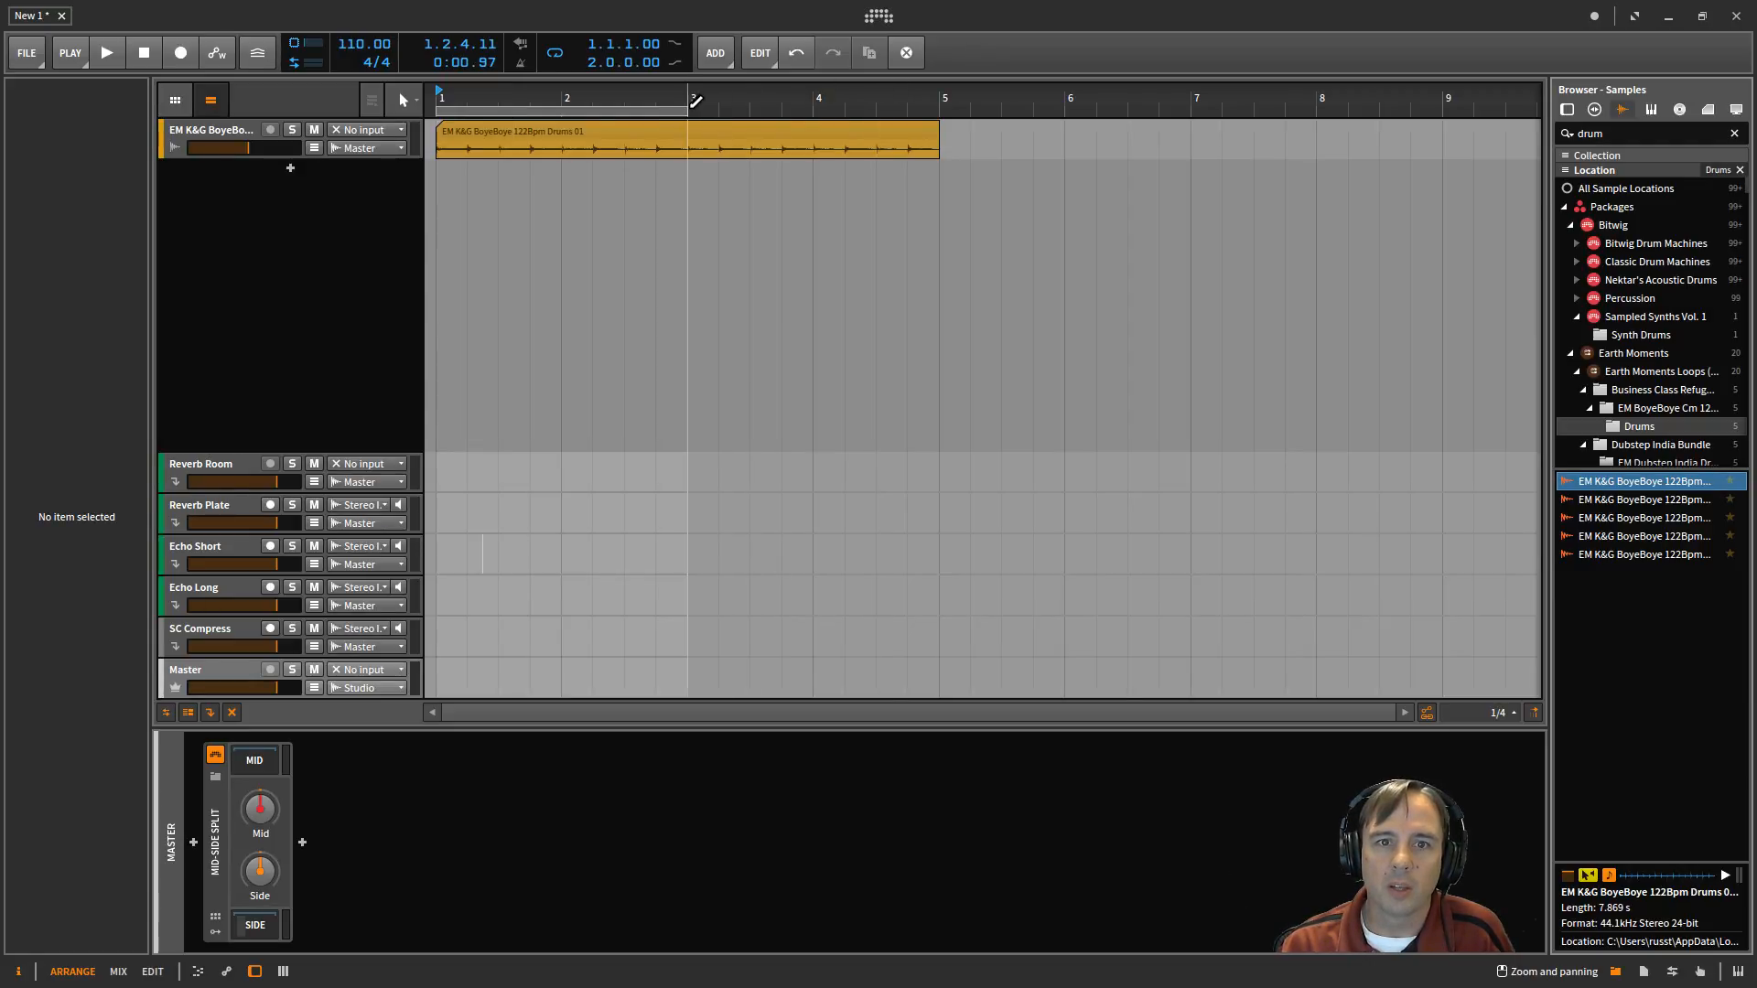
drag(686, 110, 942, 111)
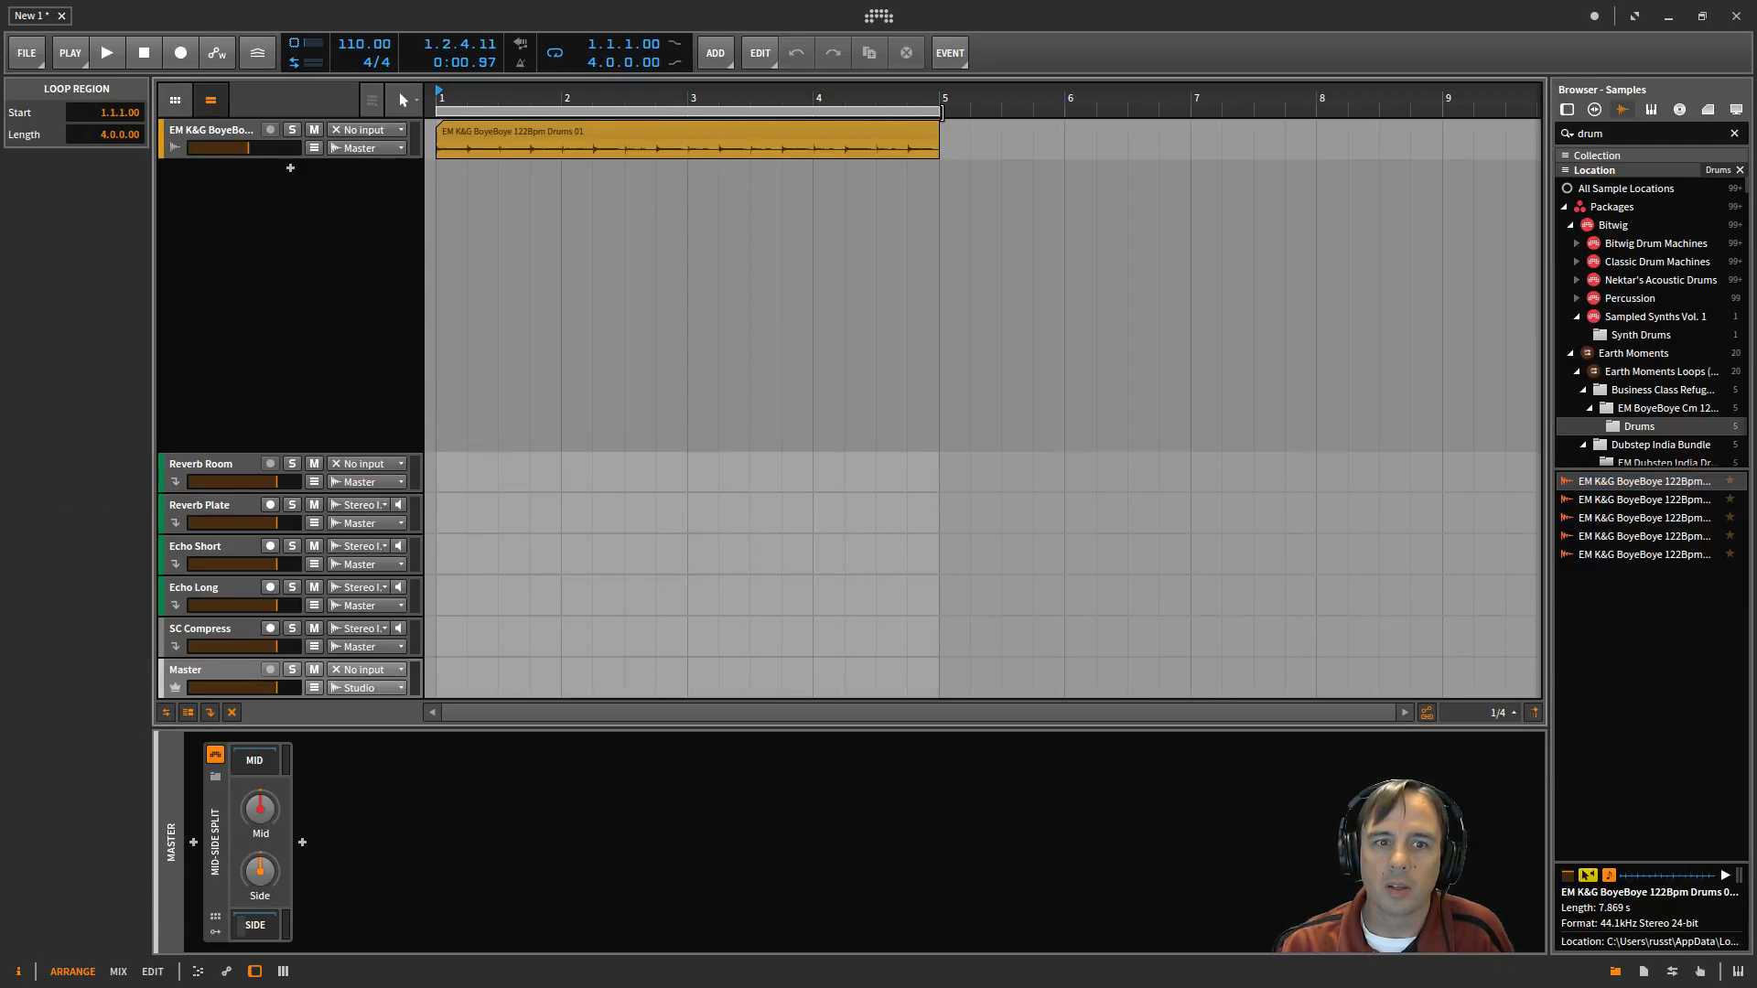
click(180, 638)
key(Delete)
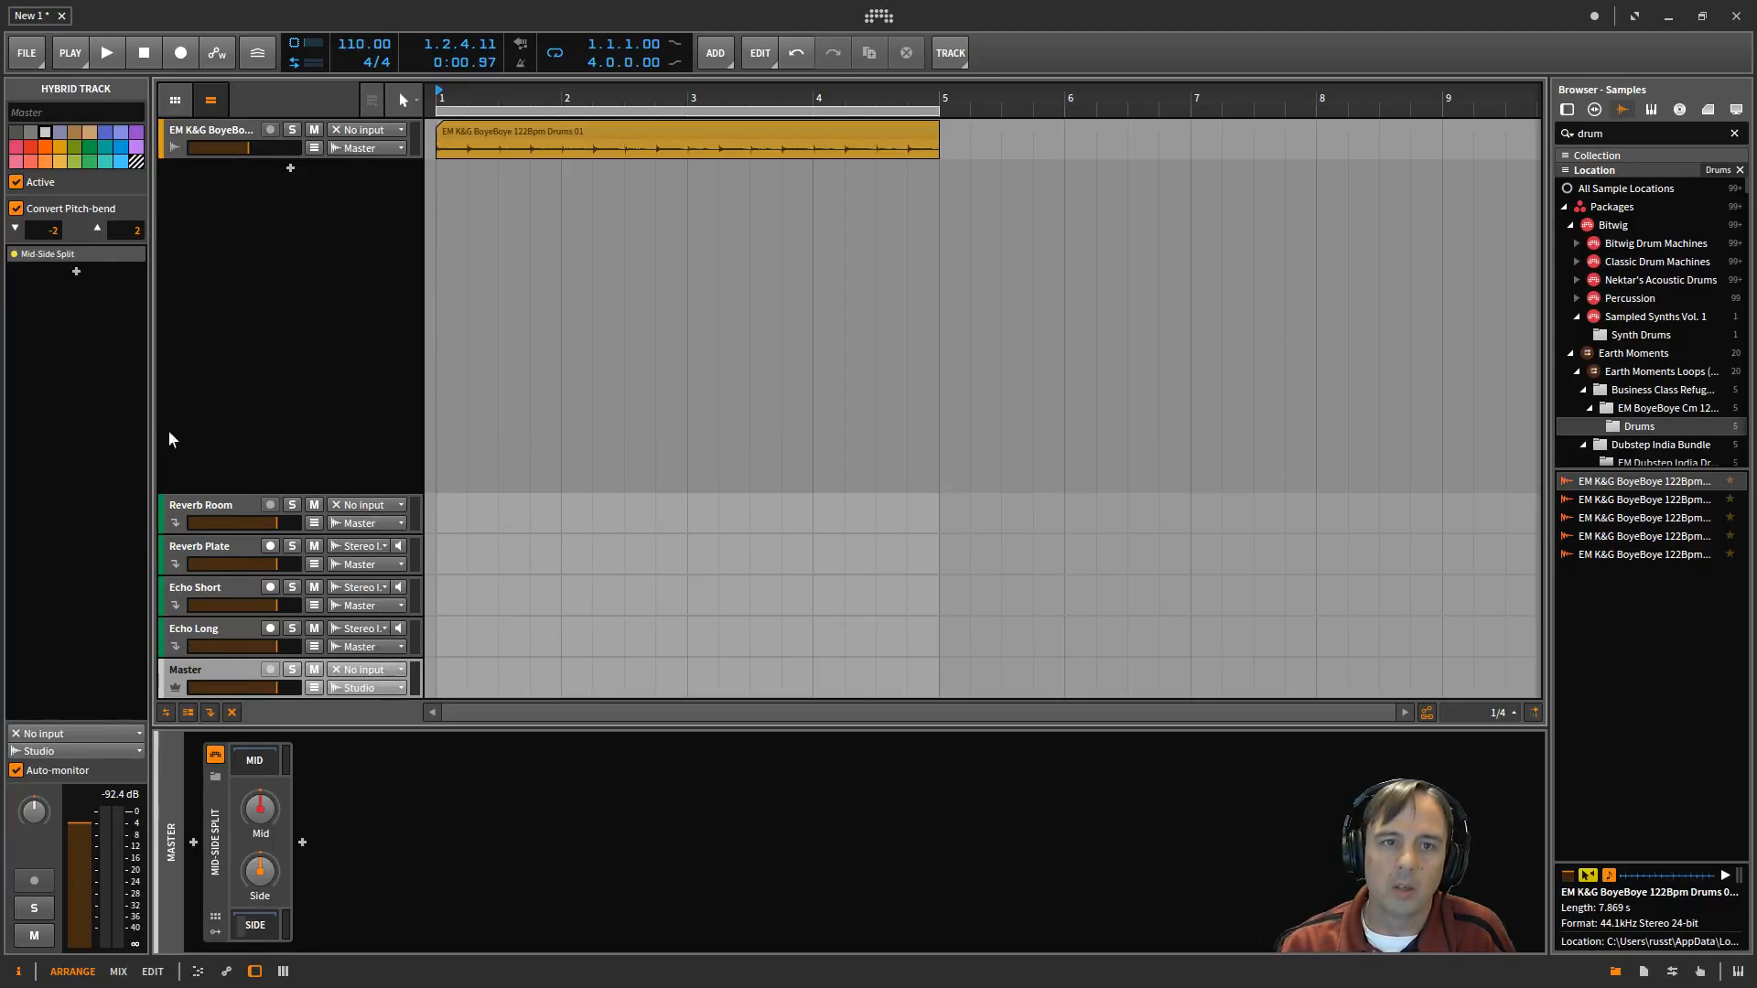
- Increase the drum loop track's height and open its clip in the audio editor with the effect tracks hidden
click(570, 130)
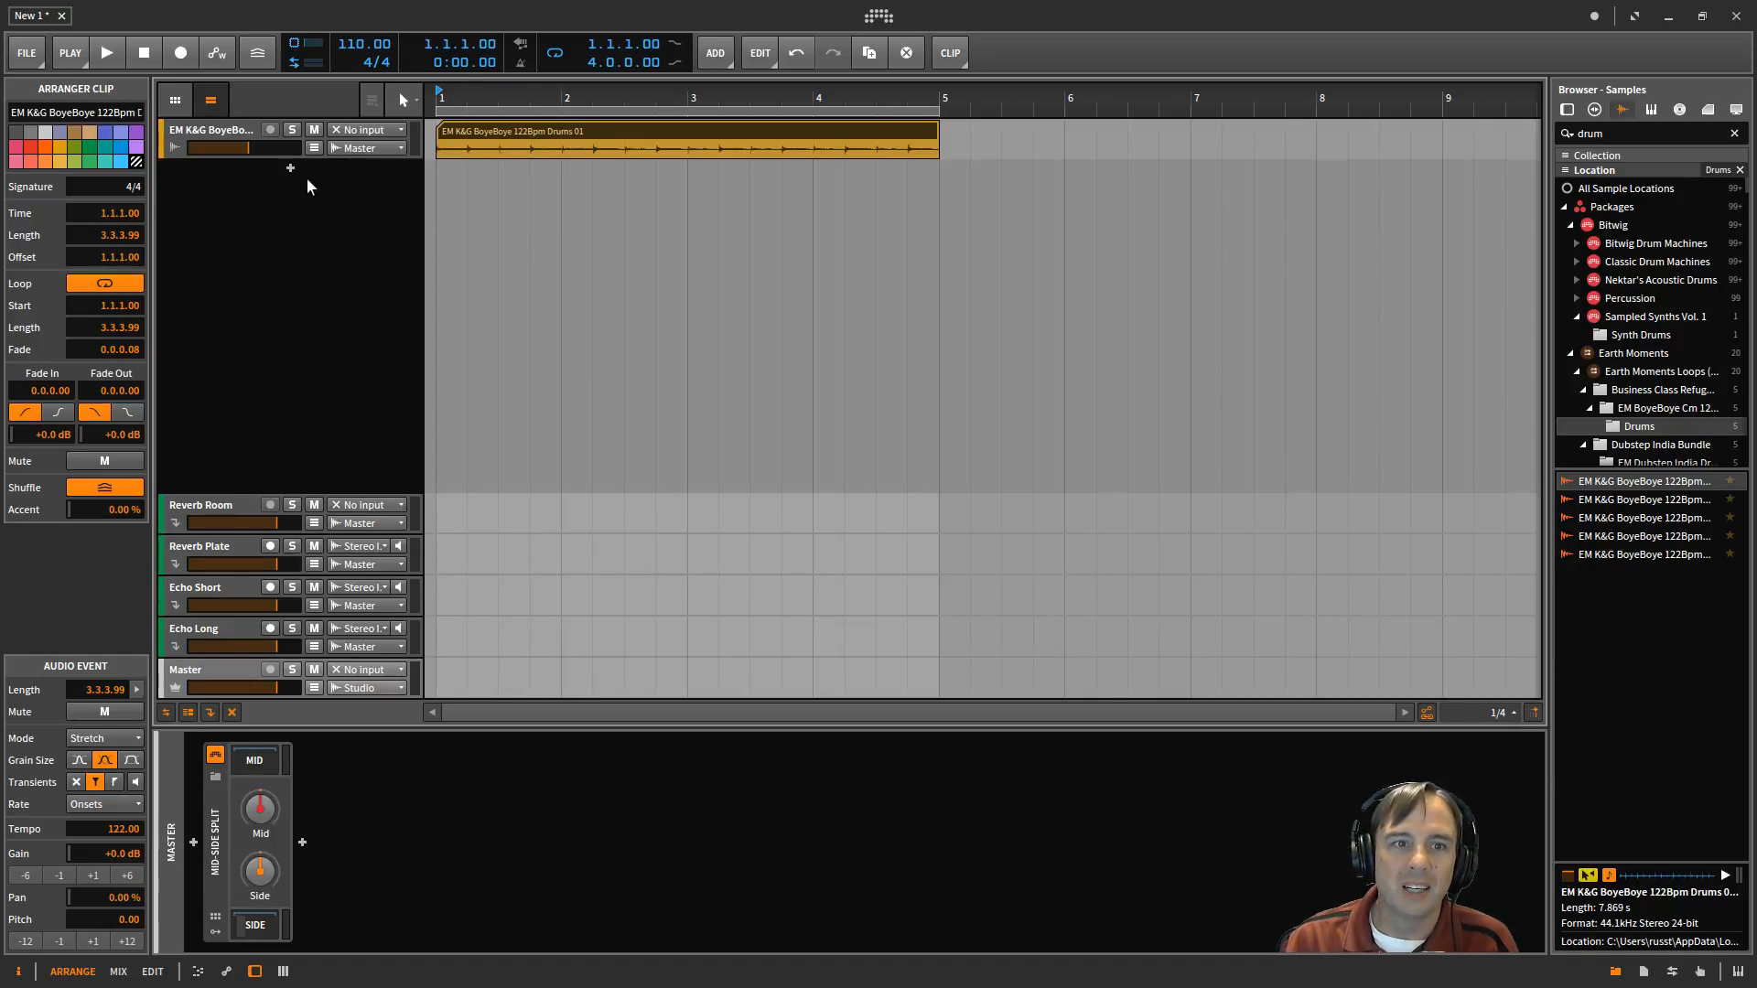
drag(324, 161, 330, 271)
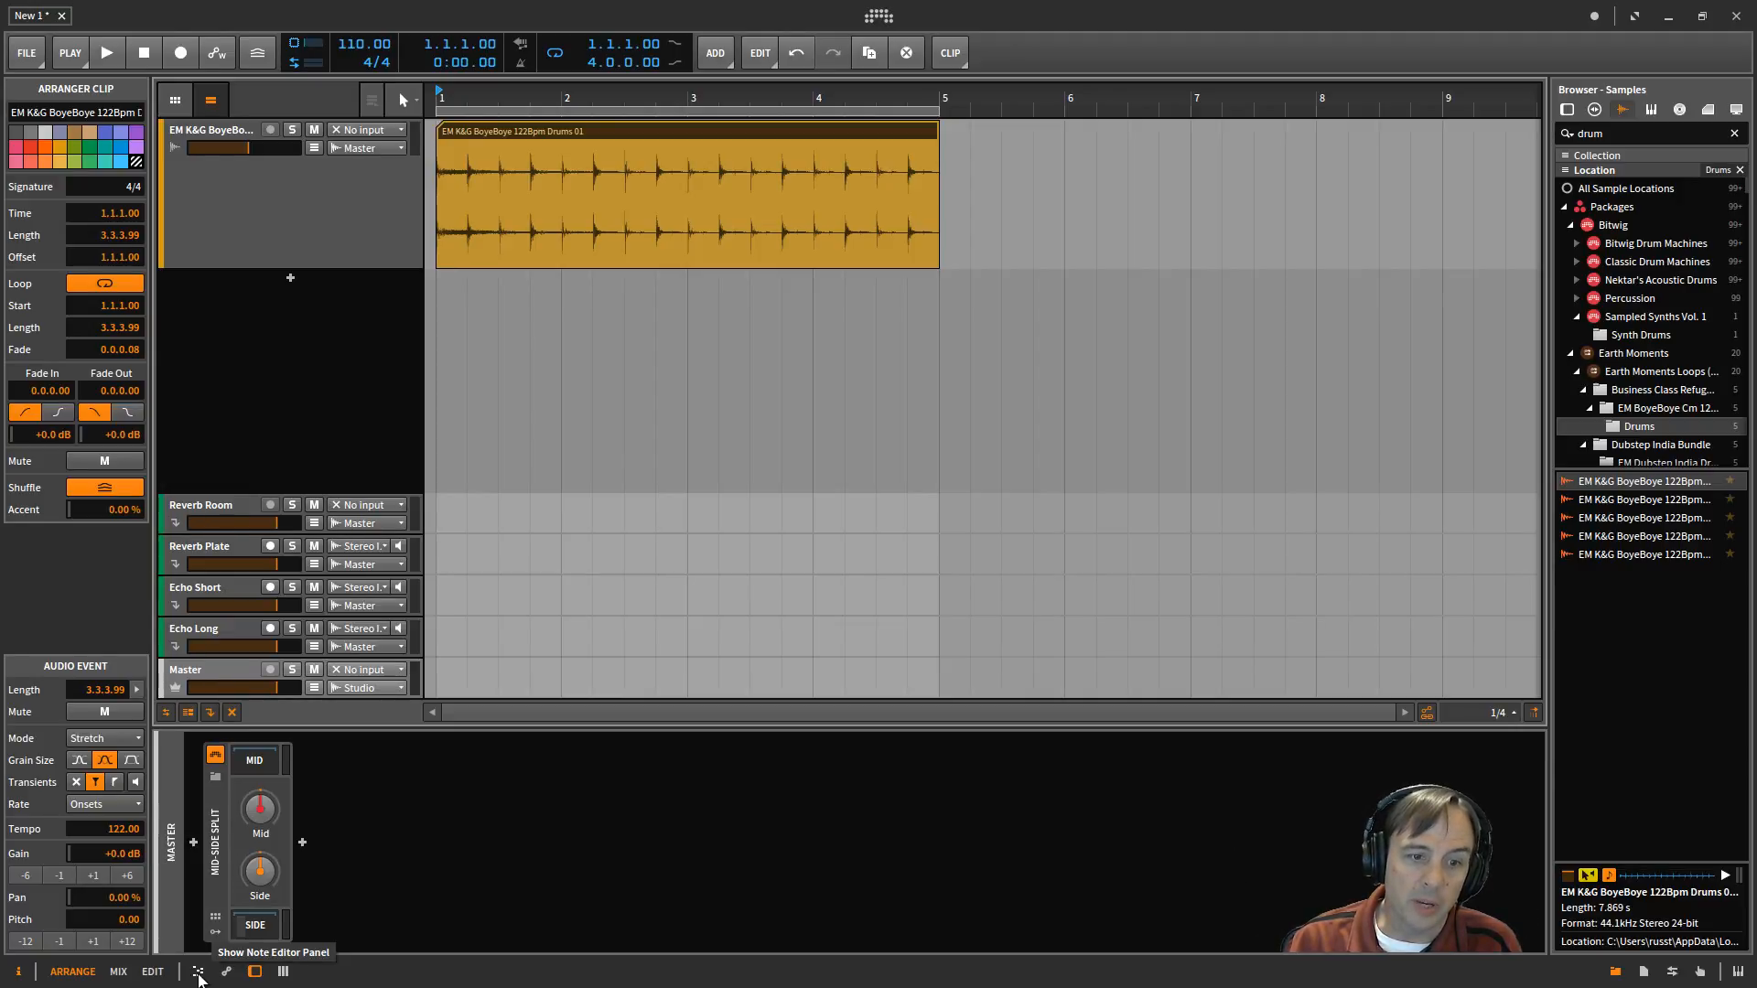
click(197, 973)
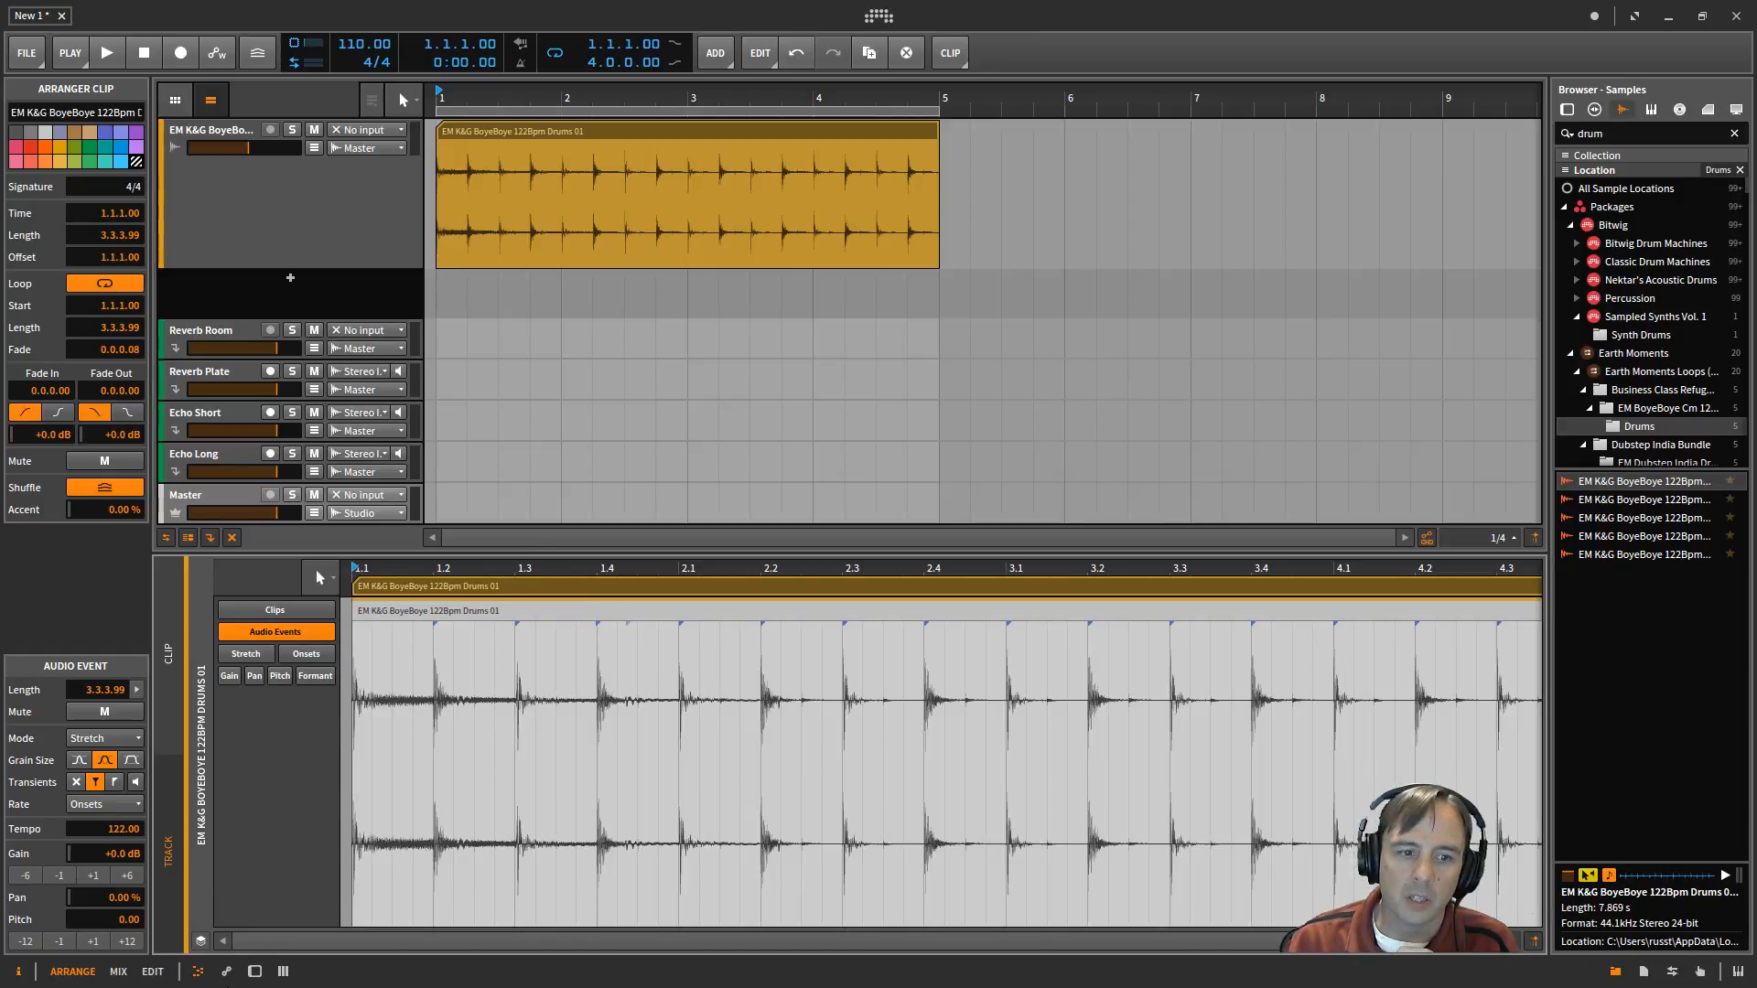
click(256, 974)
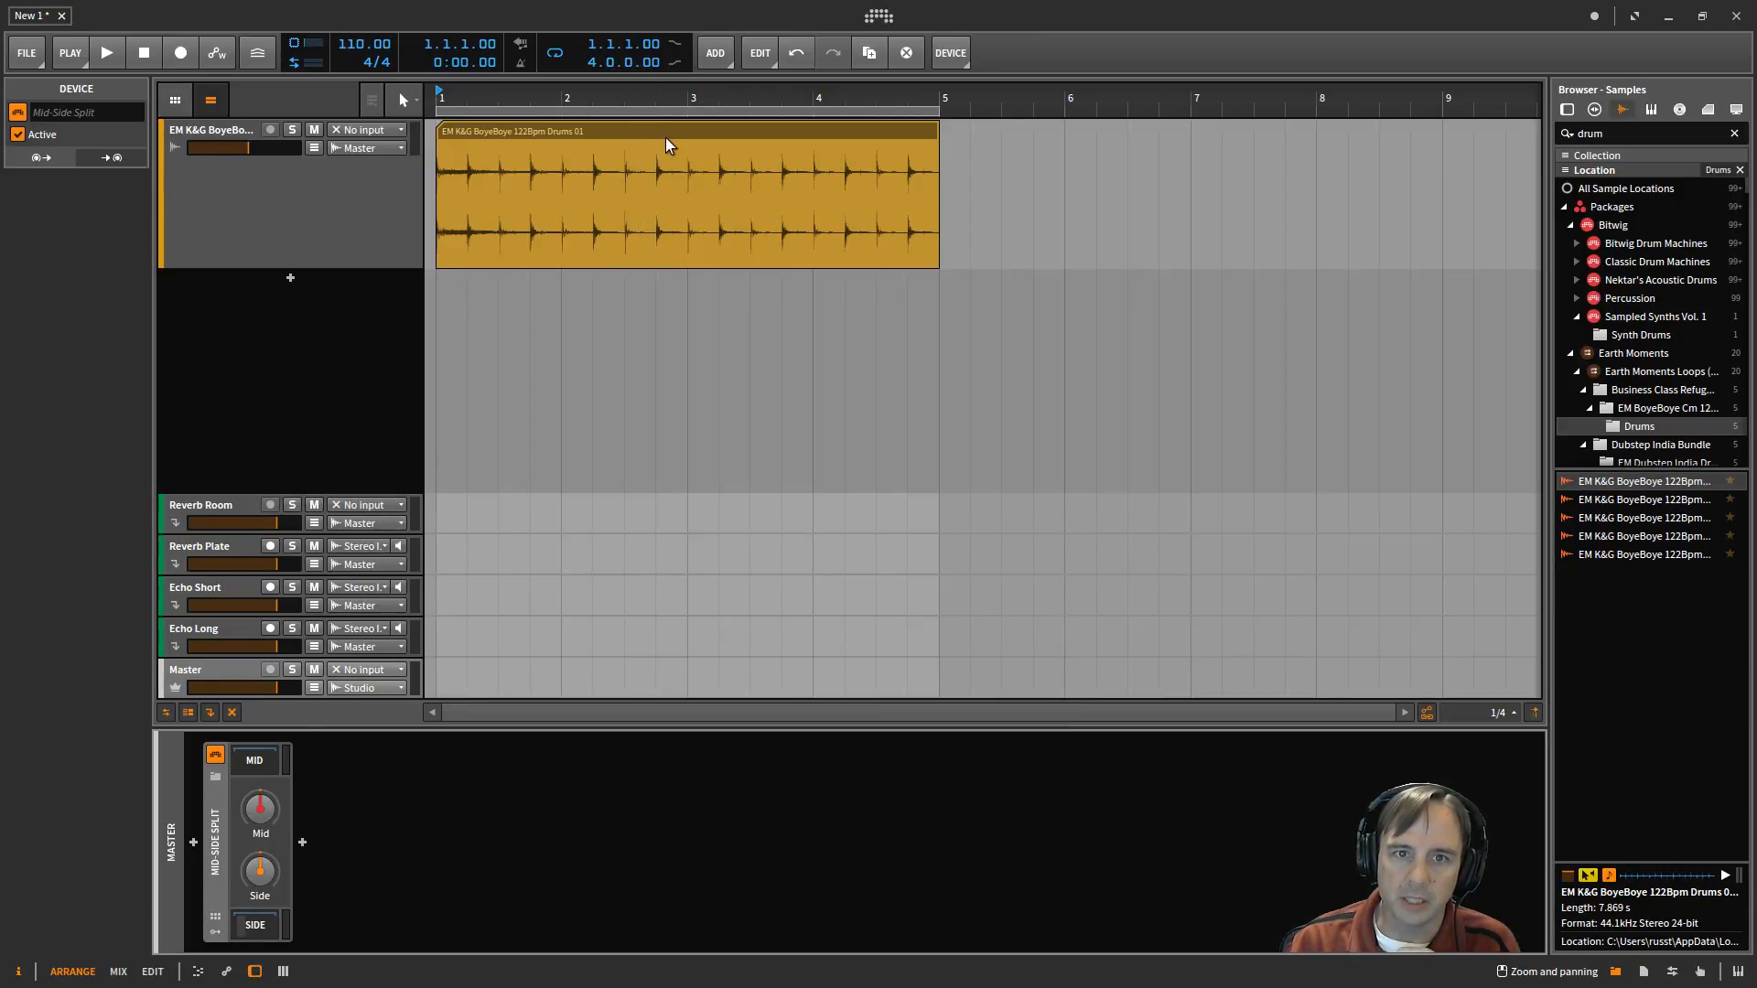
double_click(668, 133)
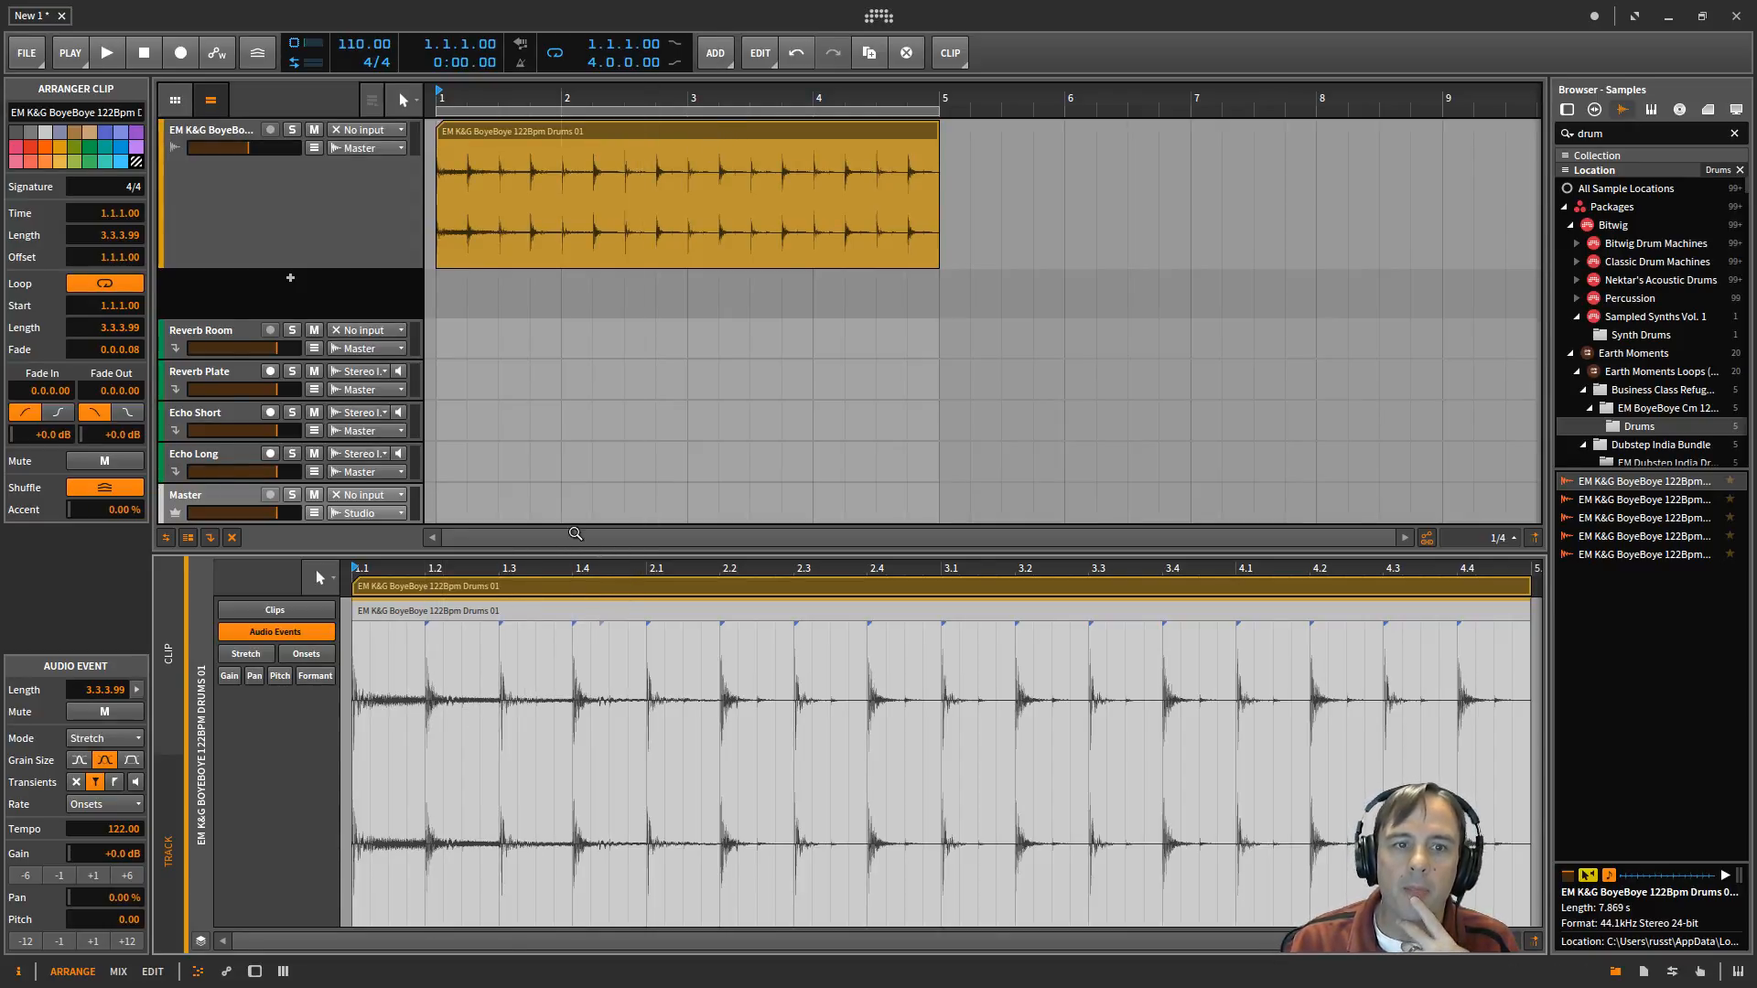
click(212, 539)
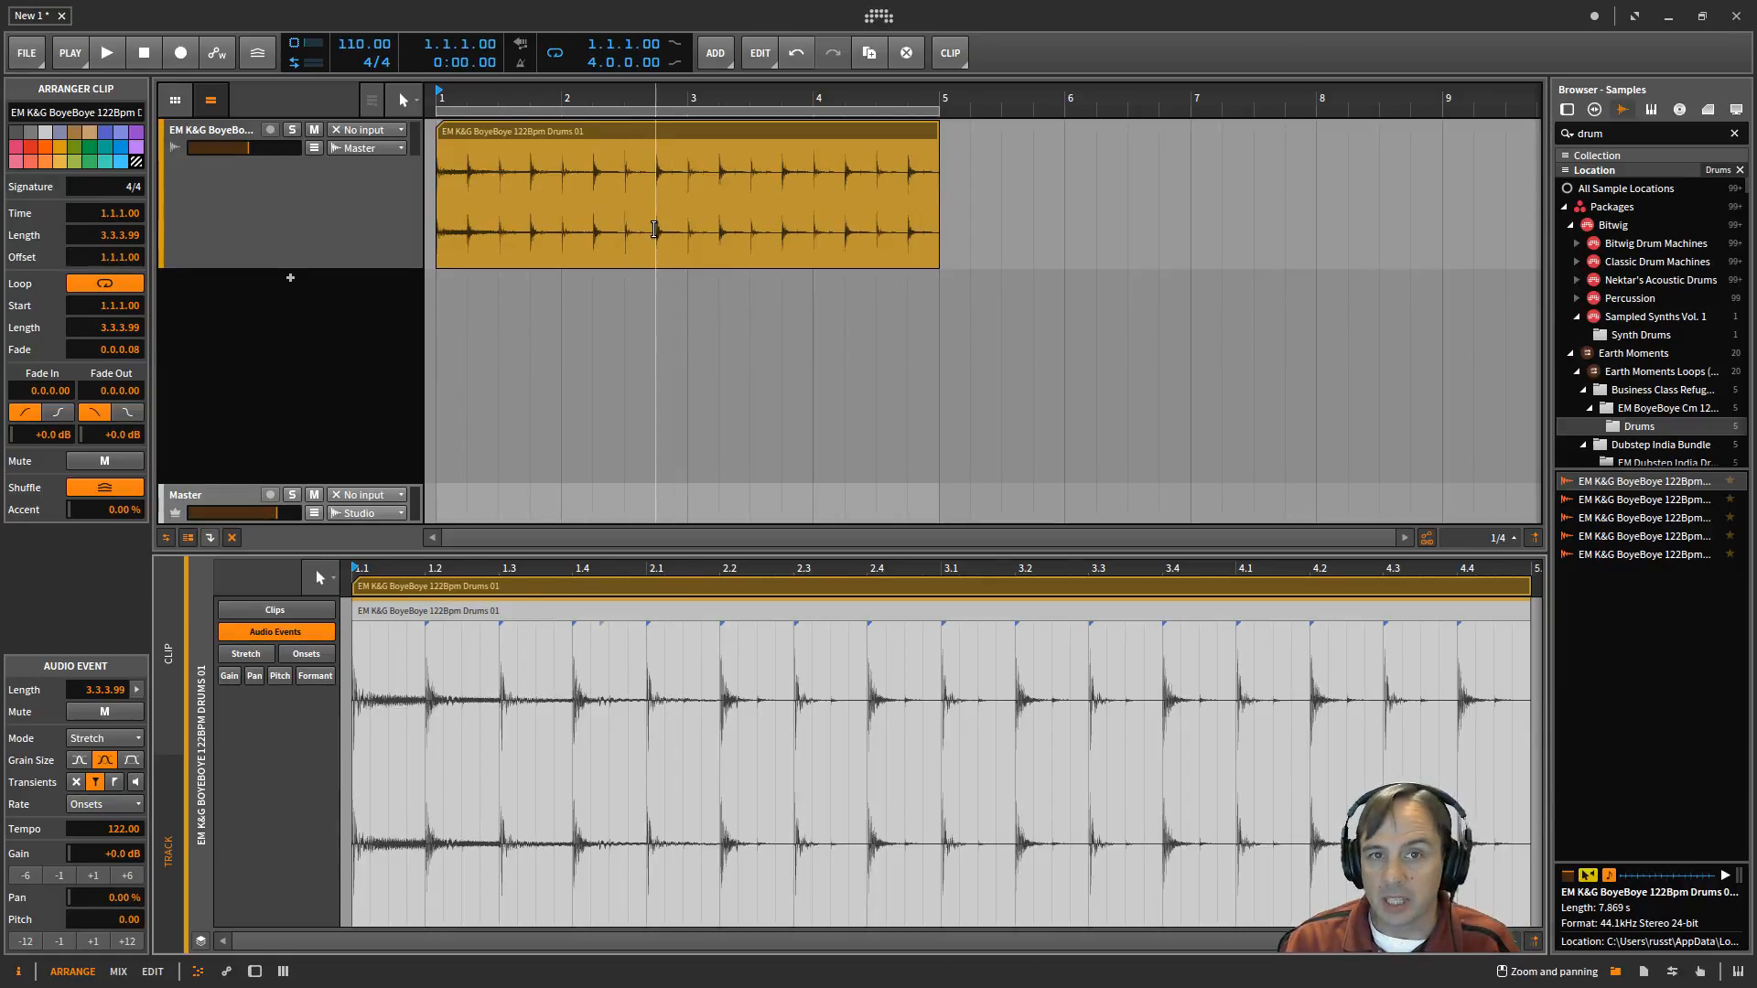
- Slice the drum loop clip to a Multisample using Bounce and Slice, Pre-Fader source, 24-bit, sliced at Onset
right_click(638, 137)
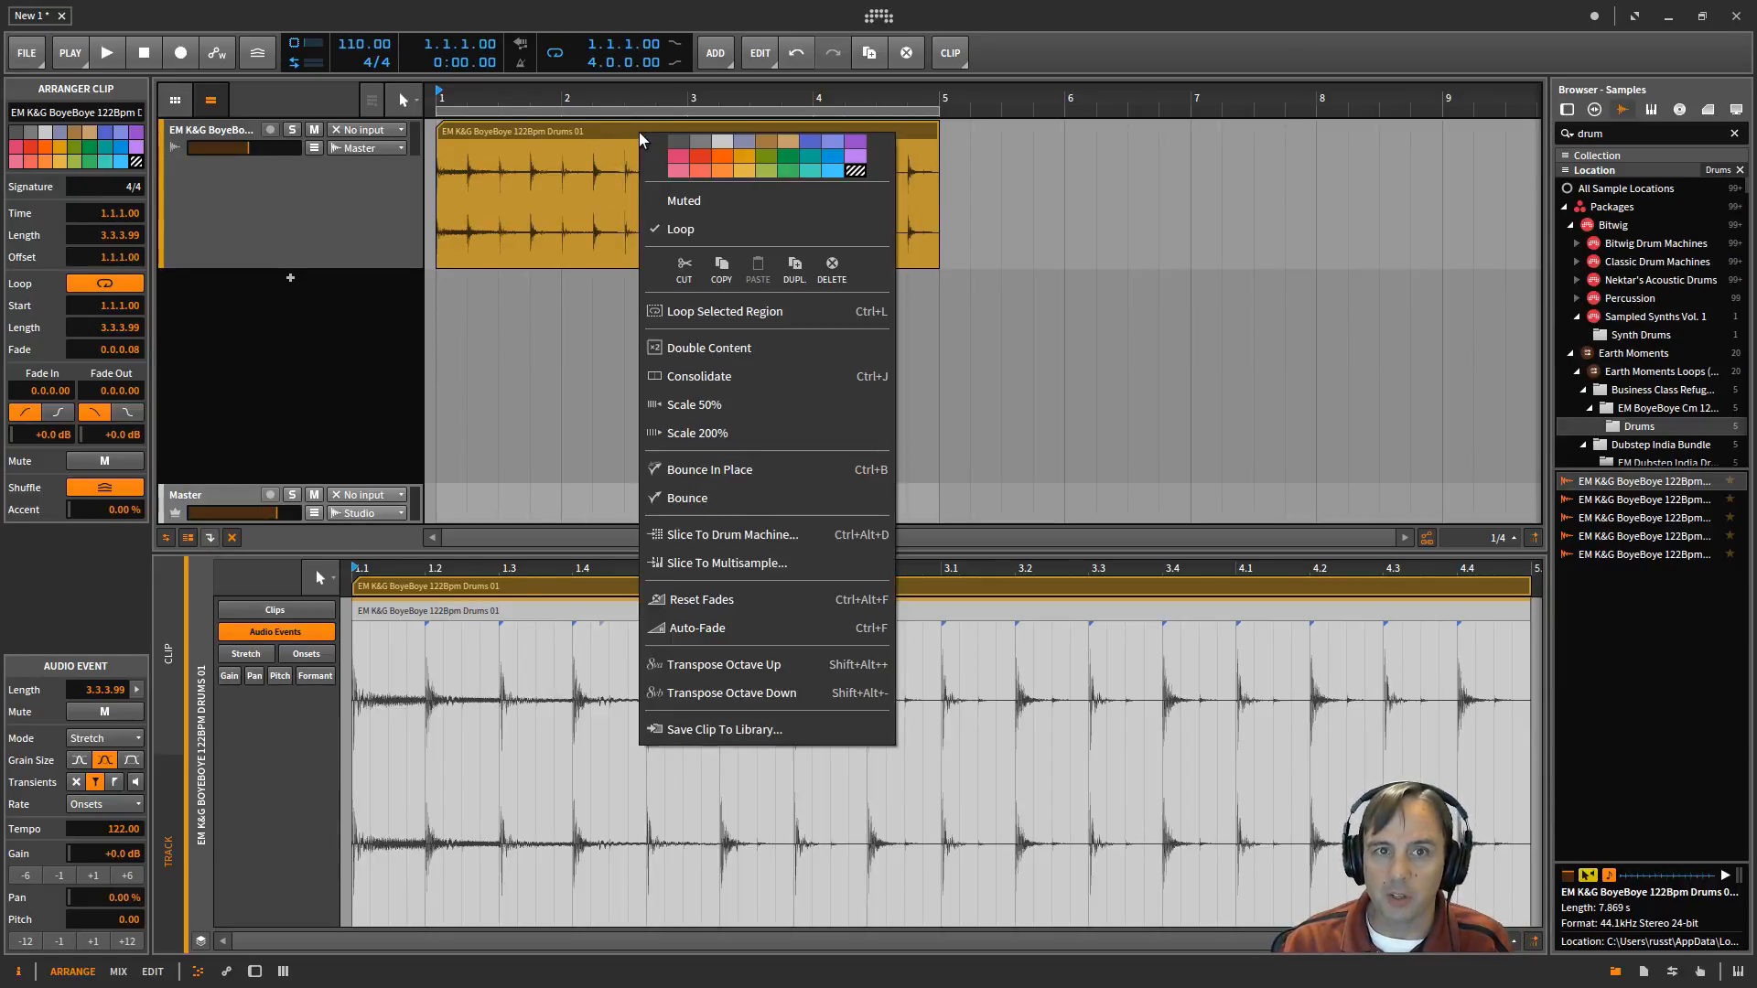
click(703, 563)
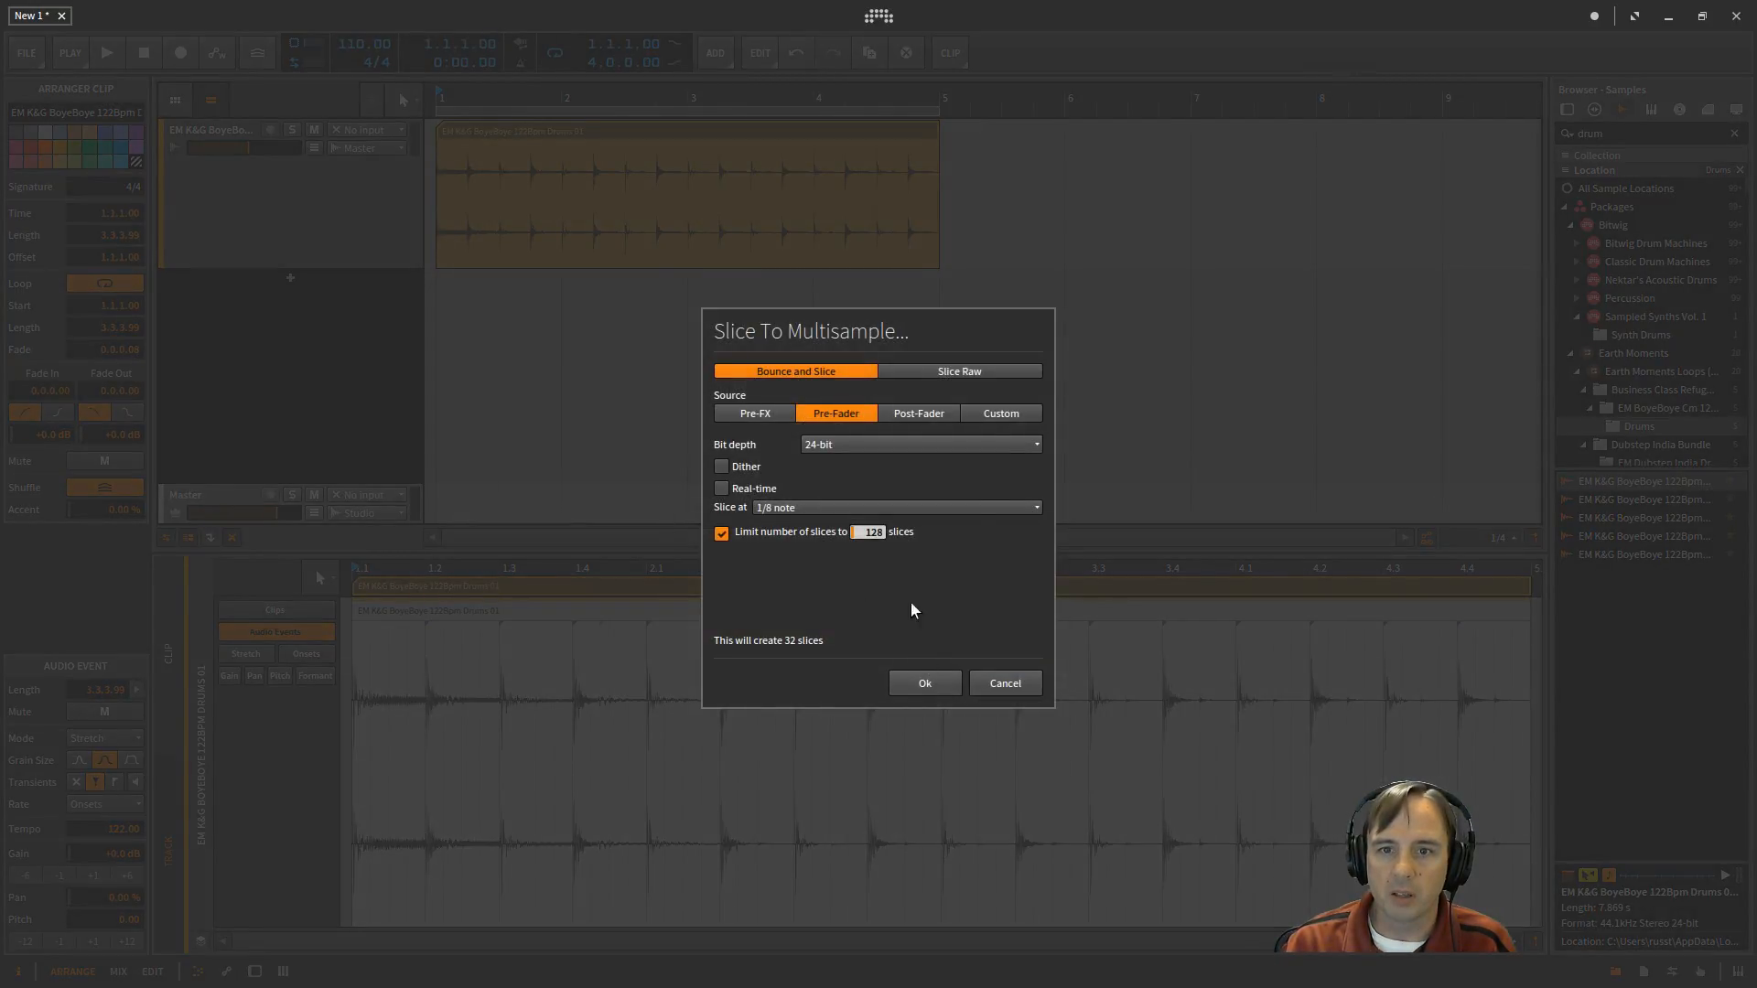
click(859, 507)
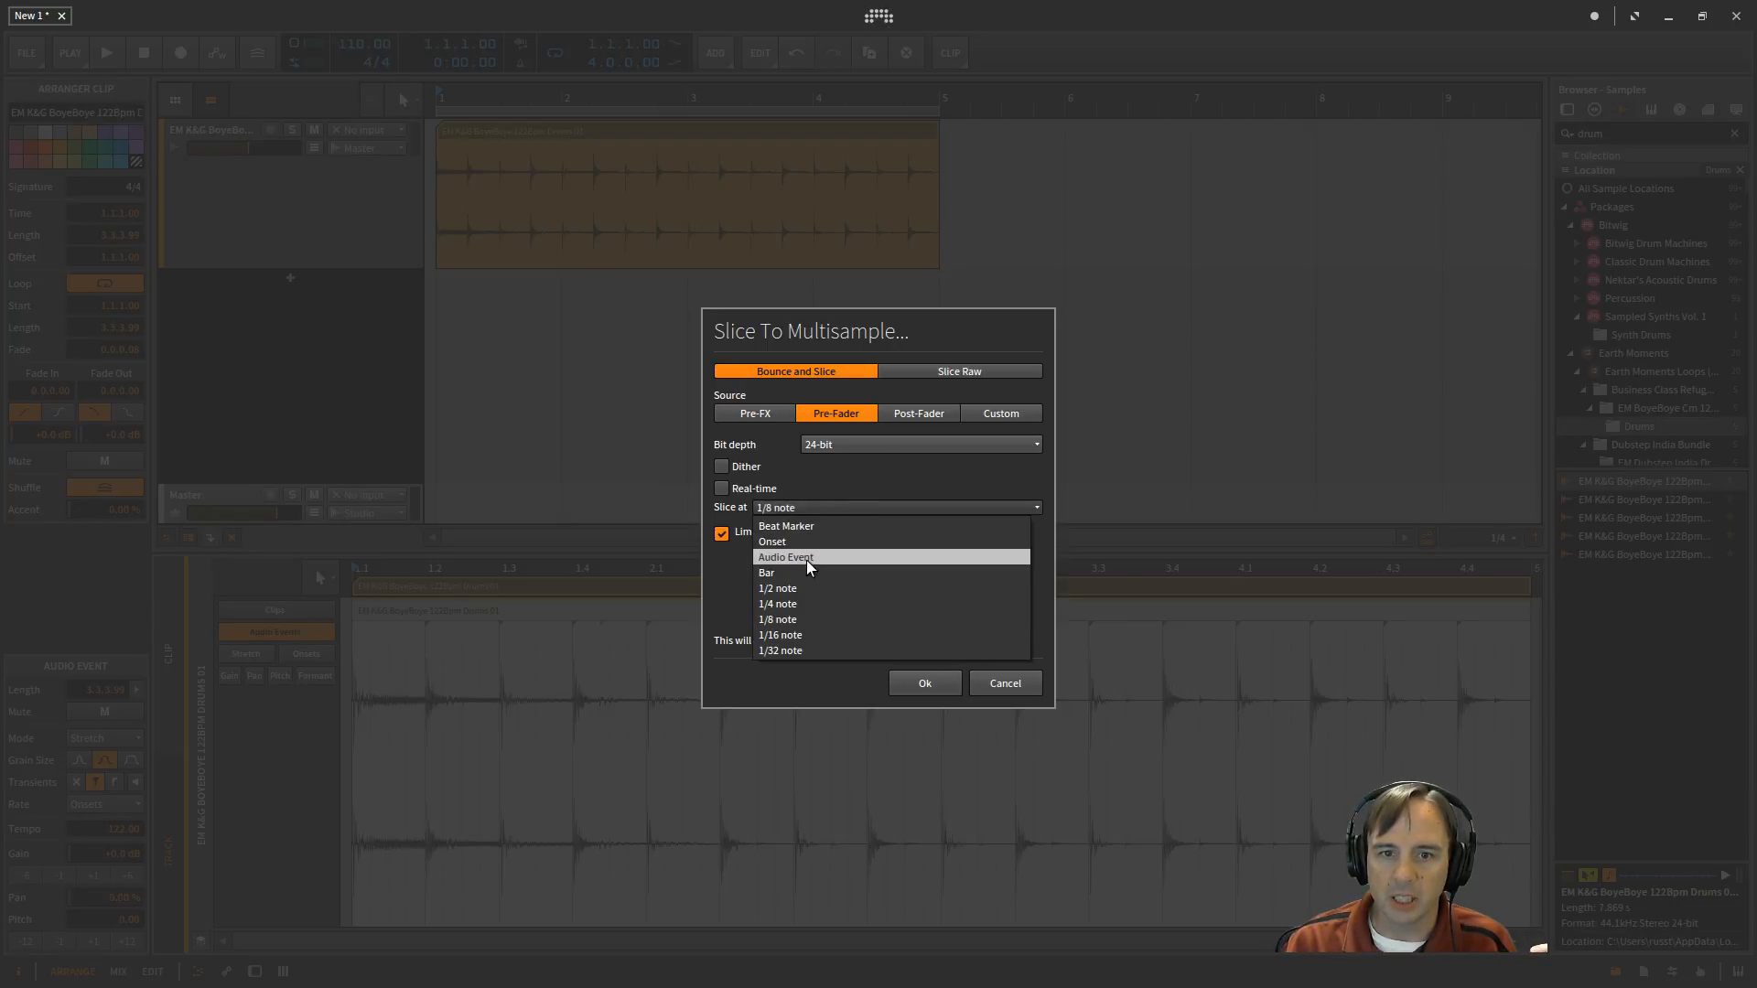
click(804, 536)
click(926, 683)
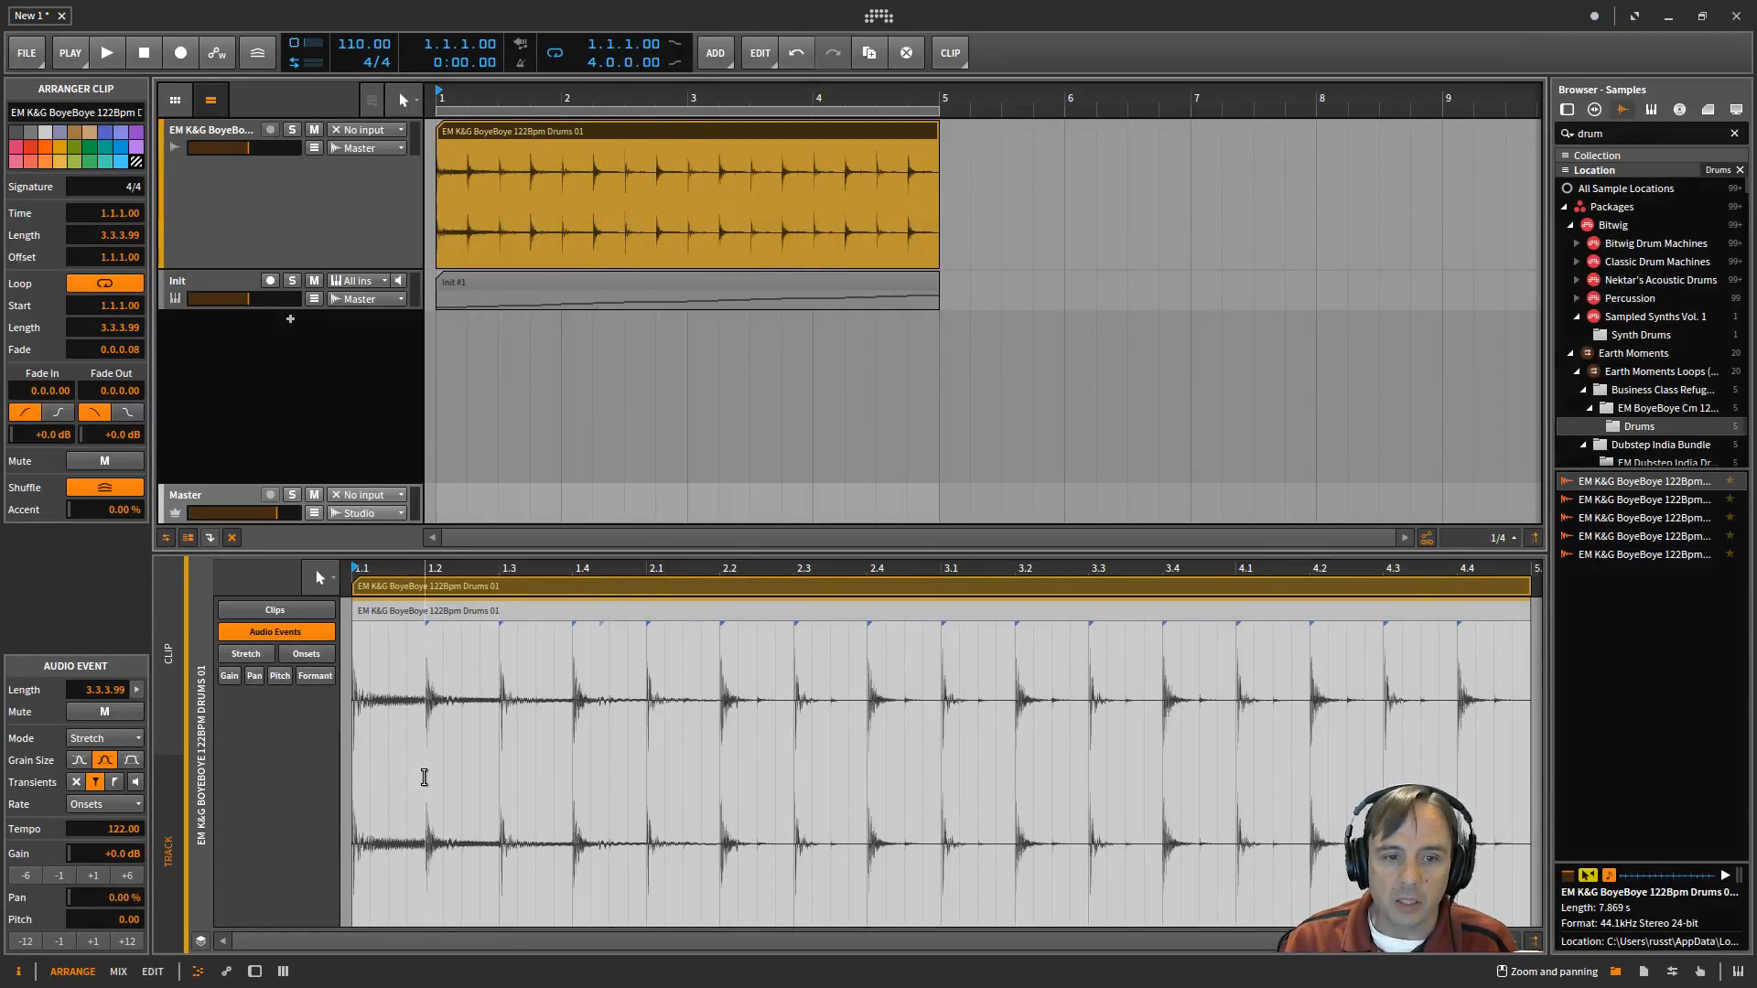
- Inspect the loop's slice points at 1.3 and 1.4 and show the sliced notes of the new Init track
click(496, 760)
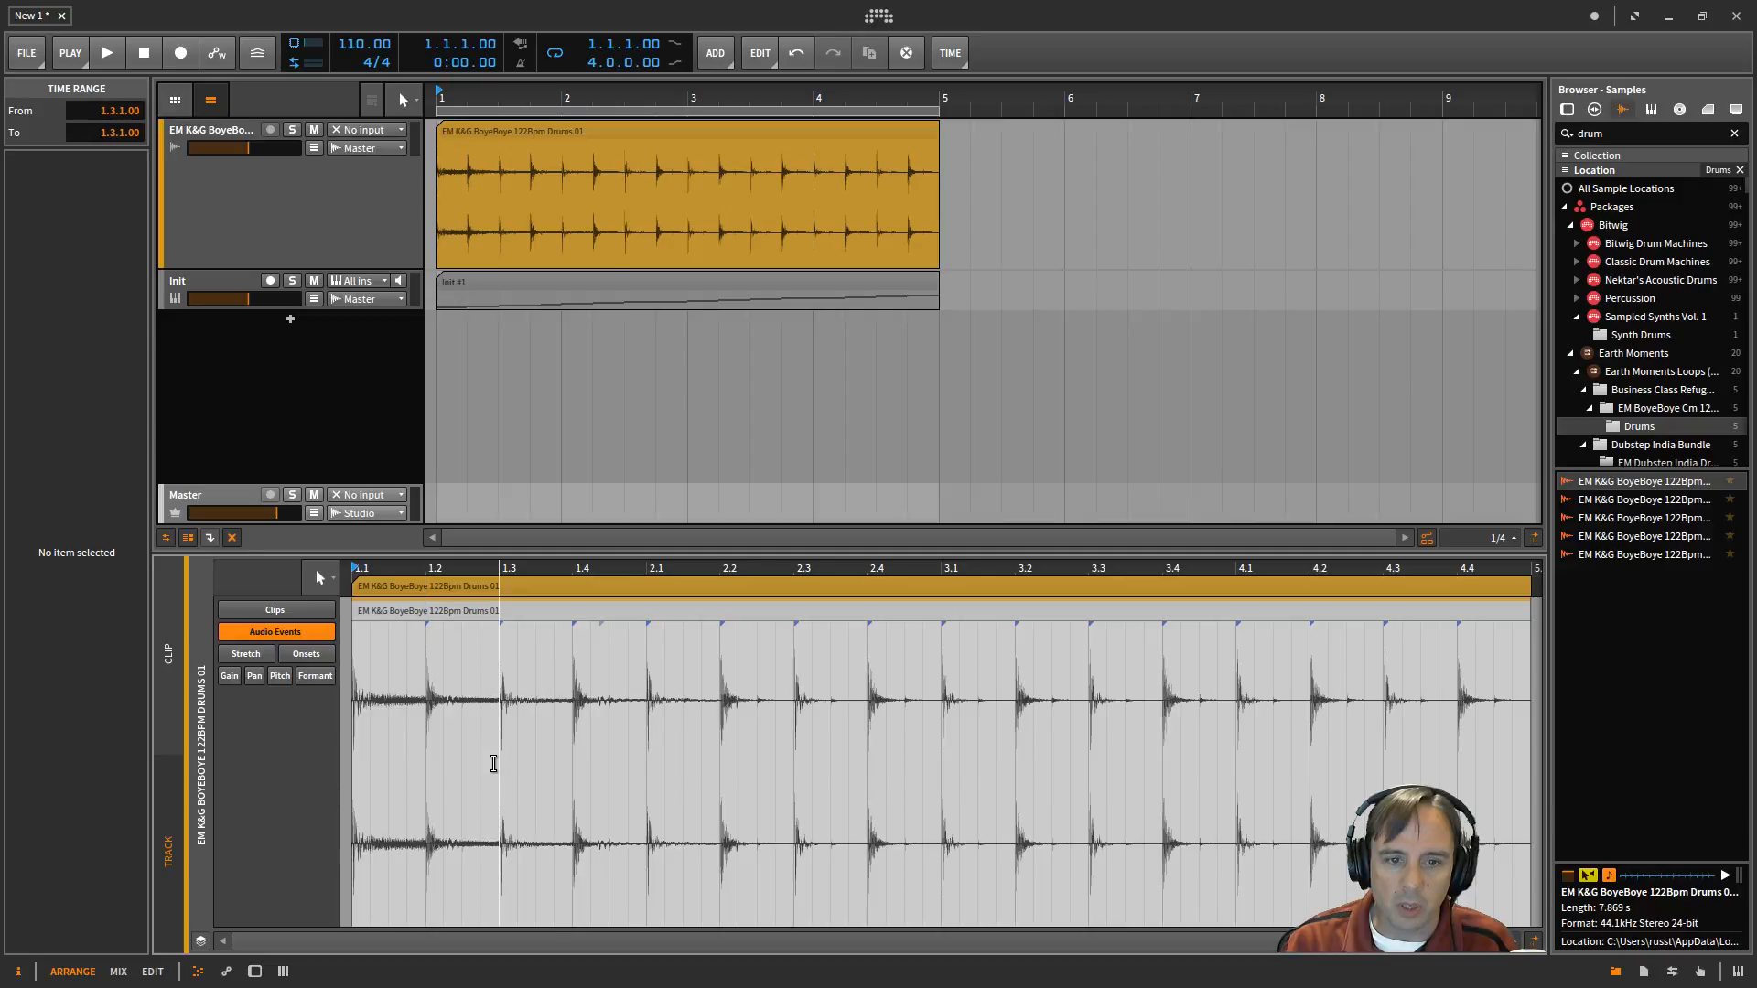
click(573, 760)
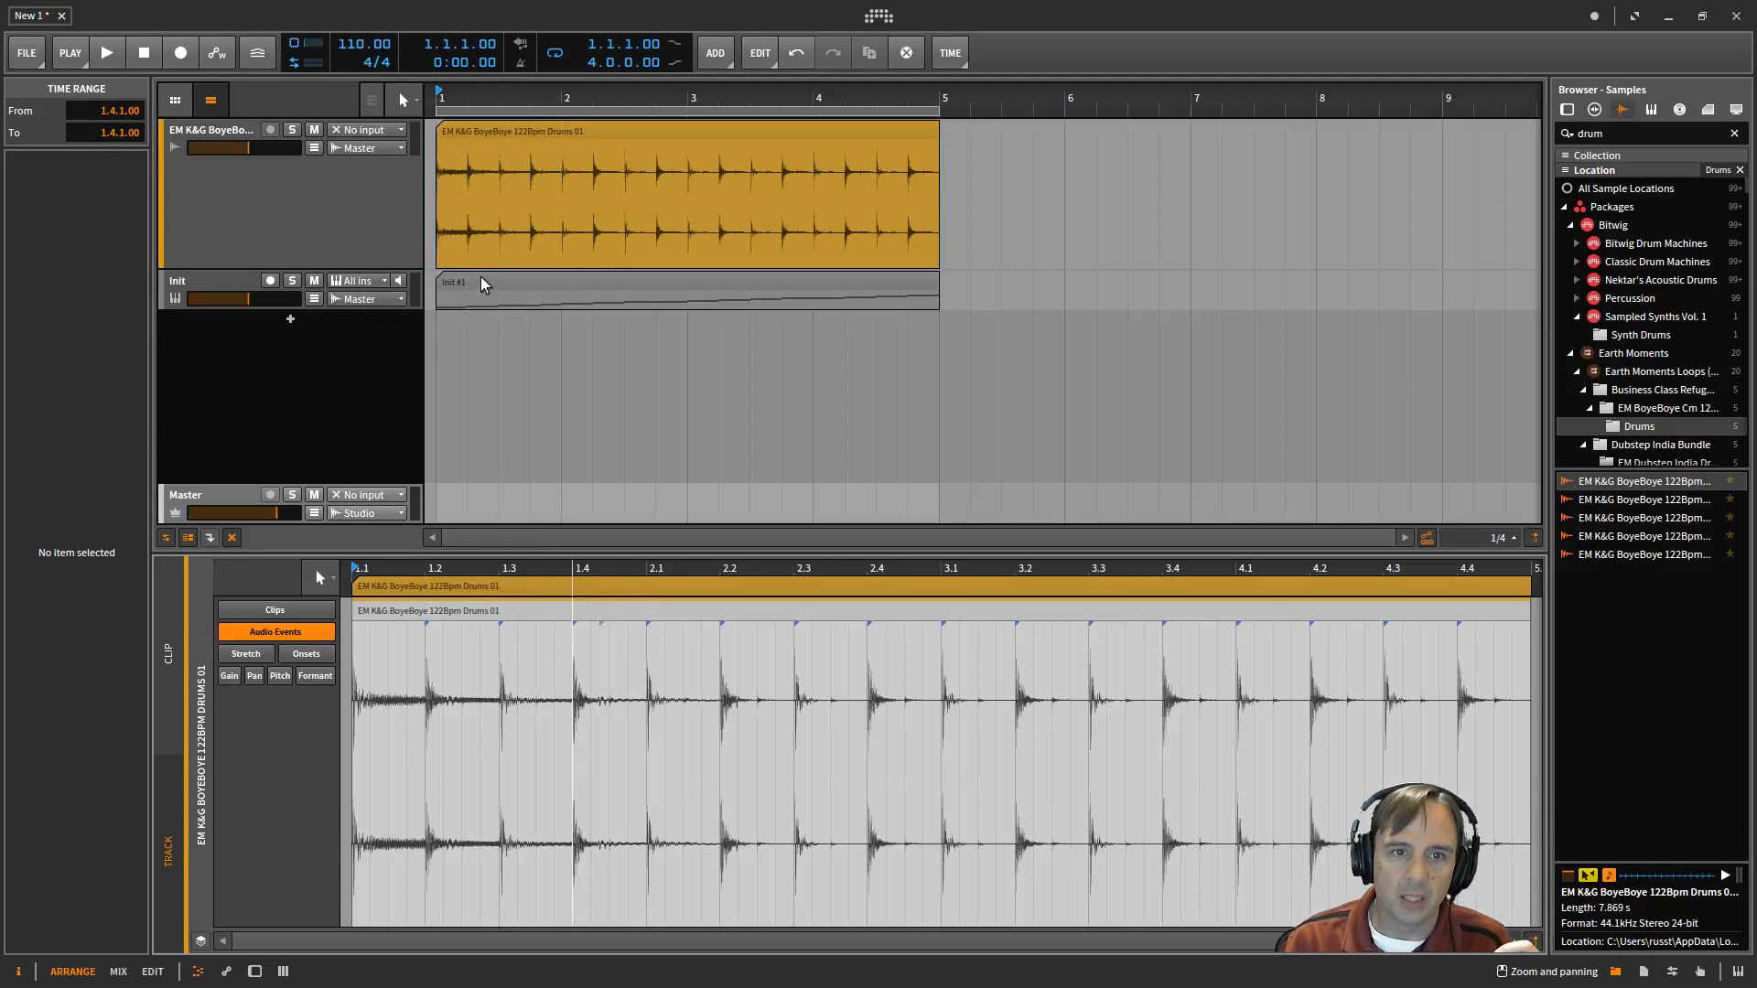
click(298, 287)
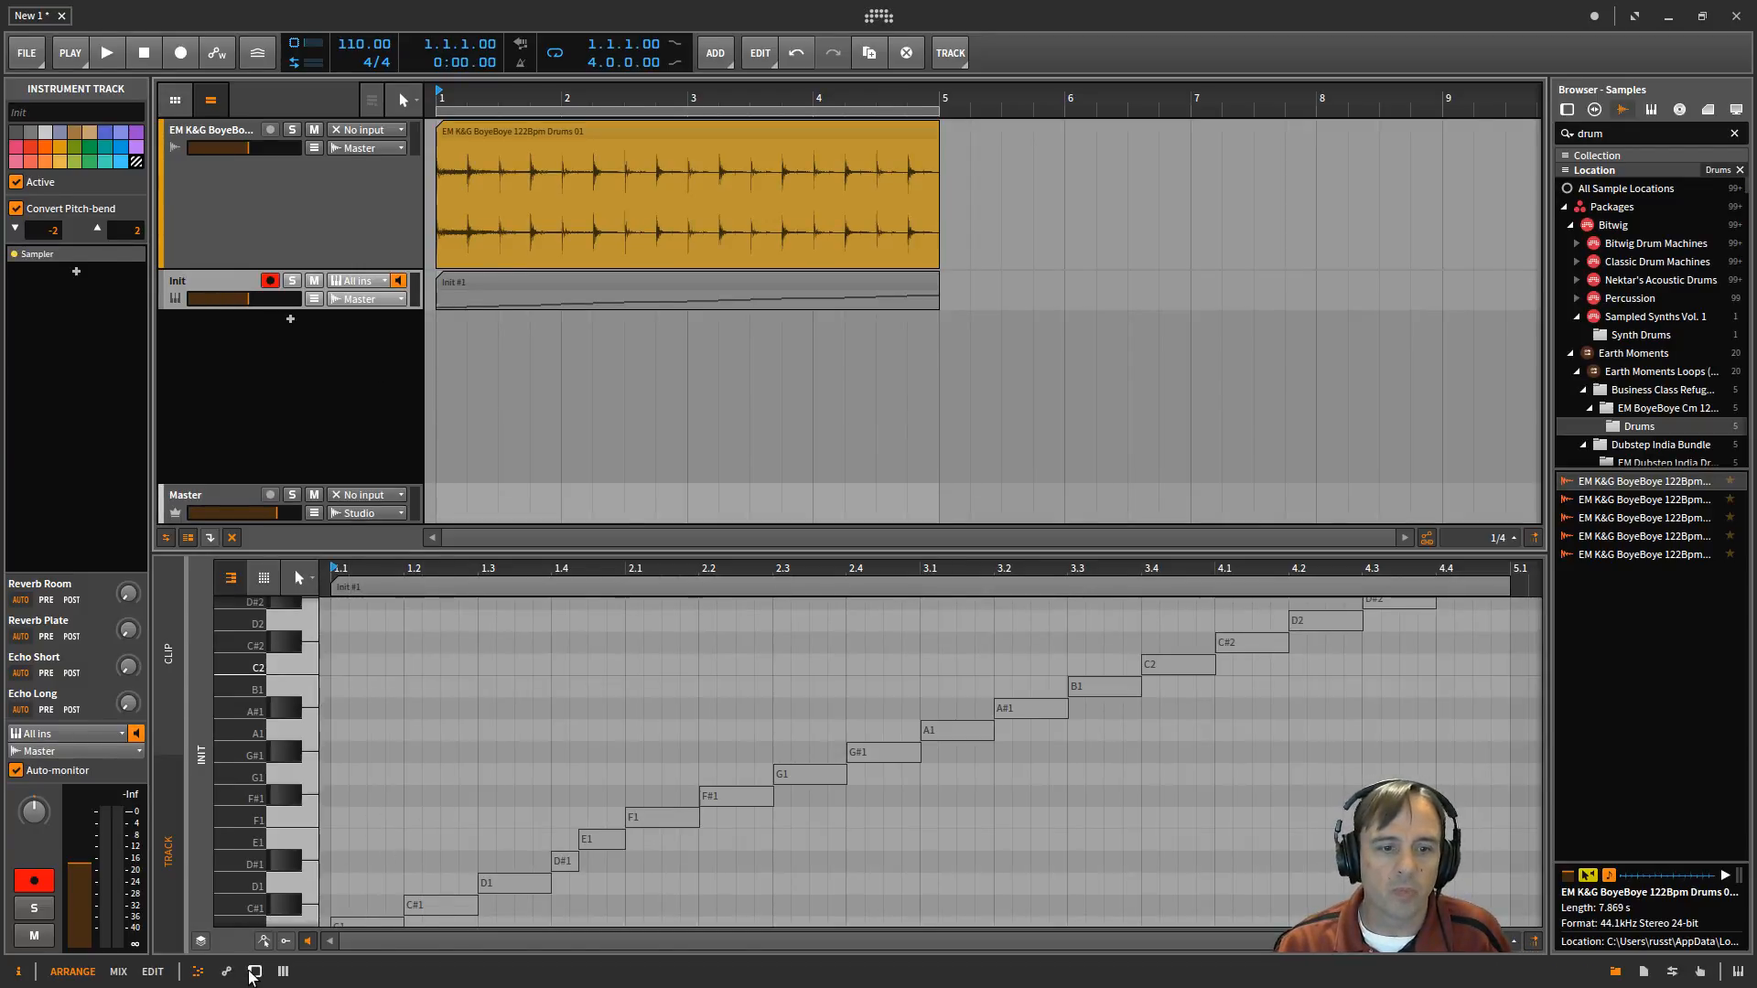
- Show the Init track's Sampler device, then play the track soloed and set the project tempo to 122 BPM
click(255, 971)
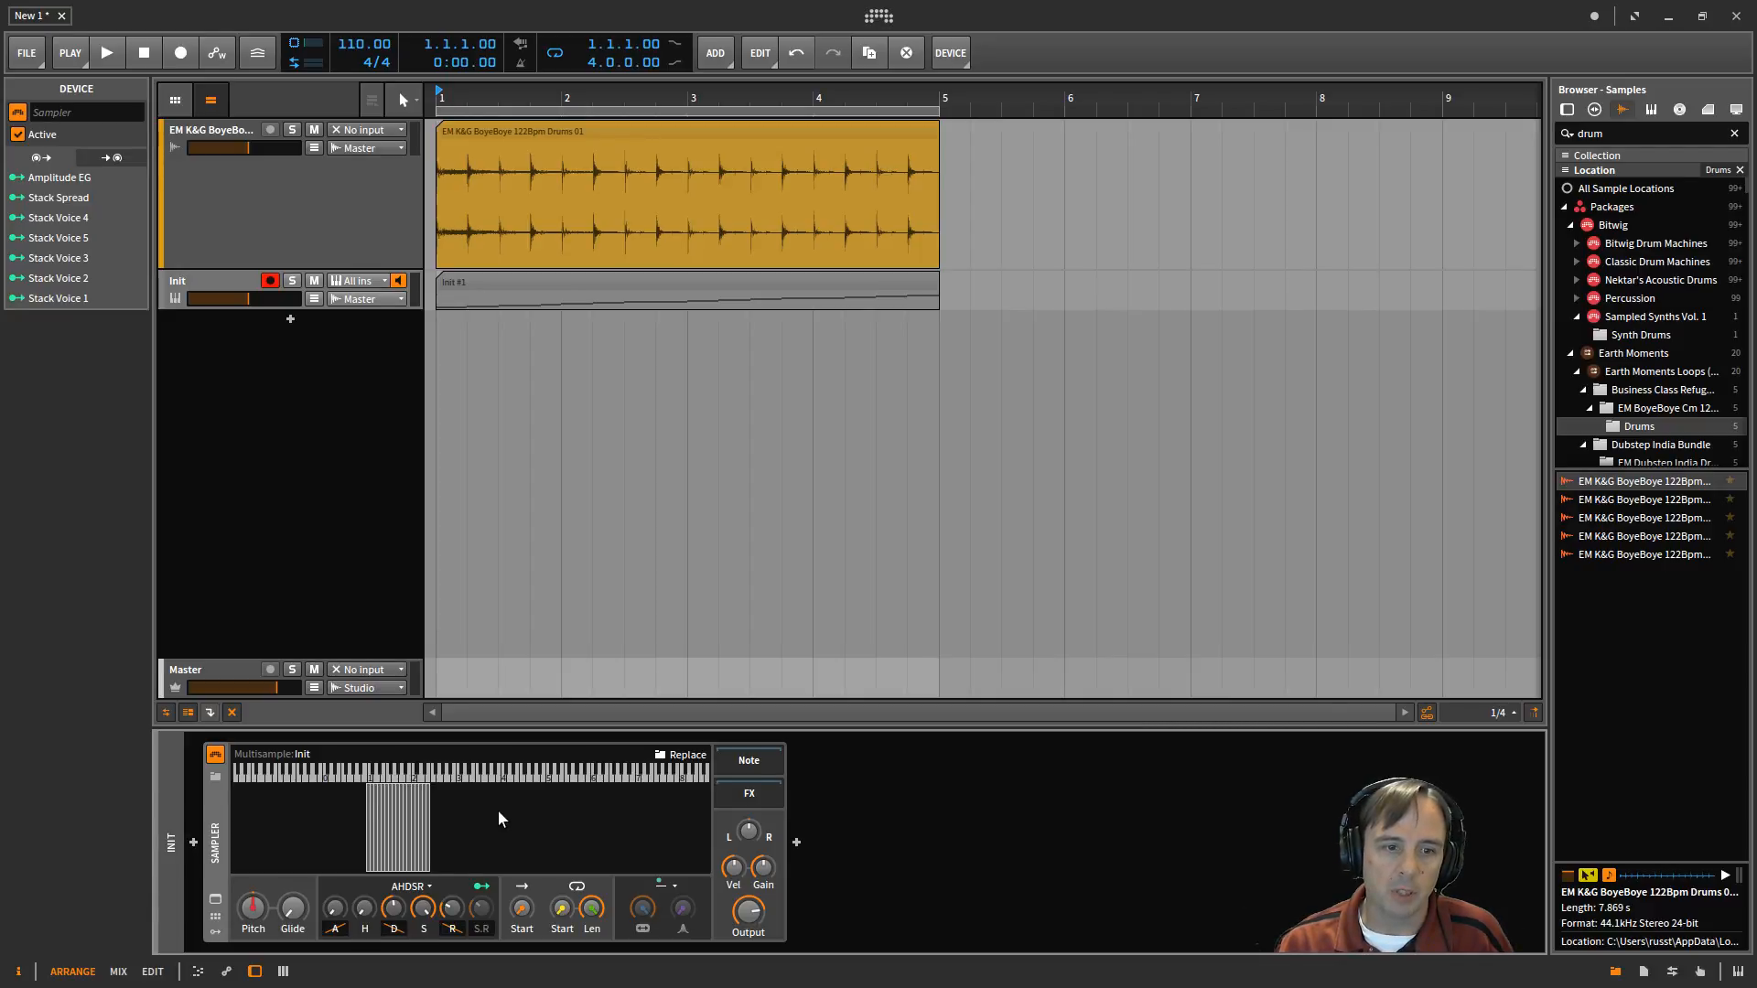
key(space)
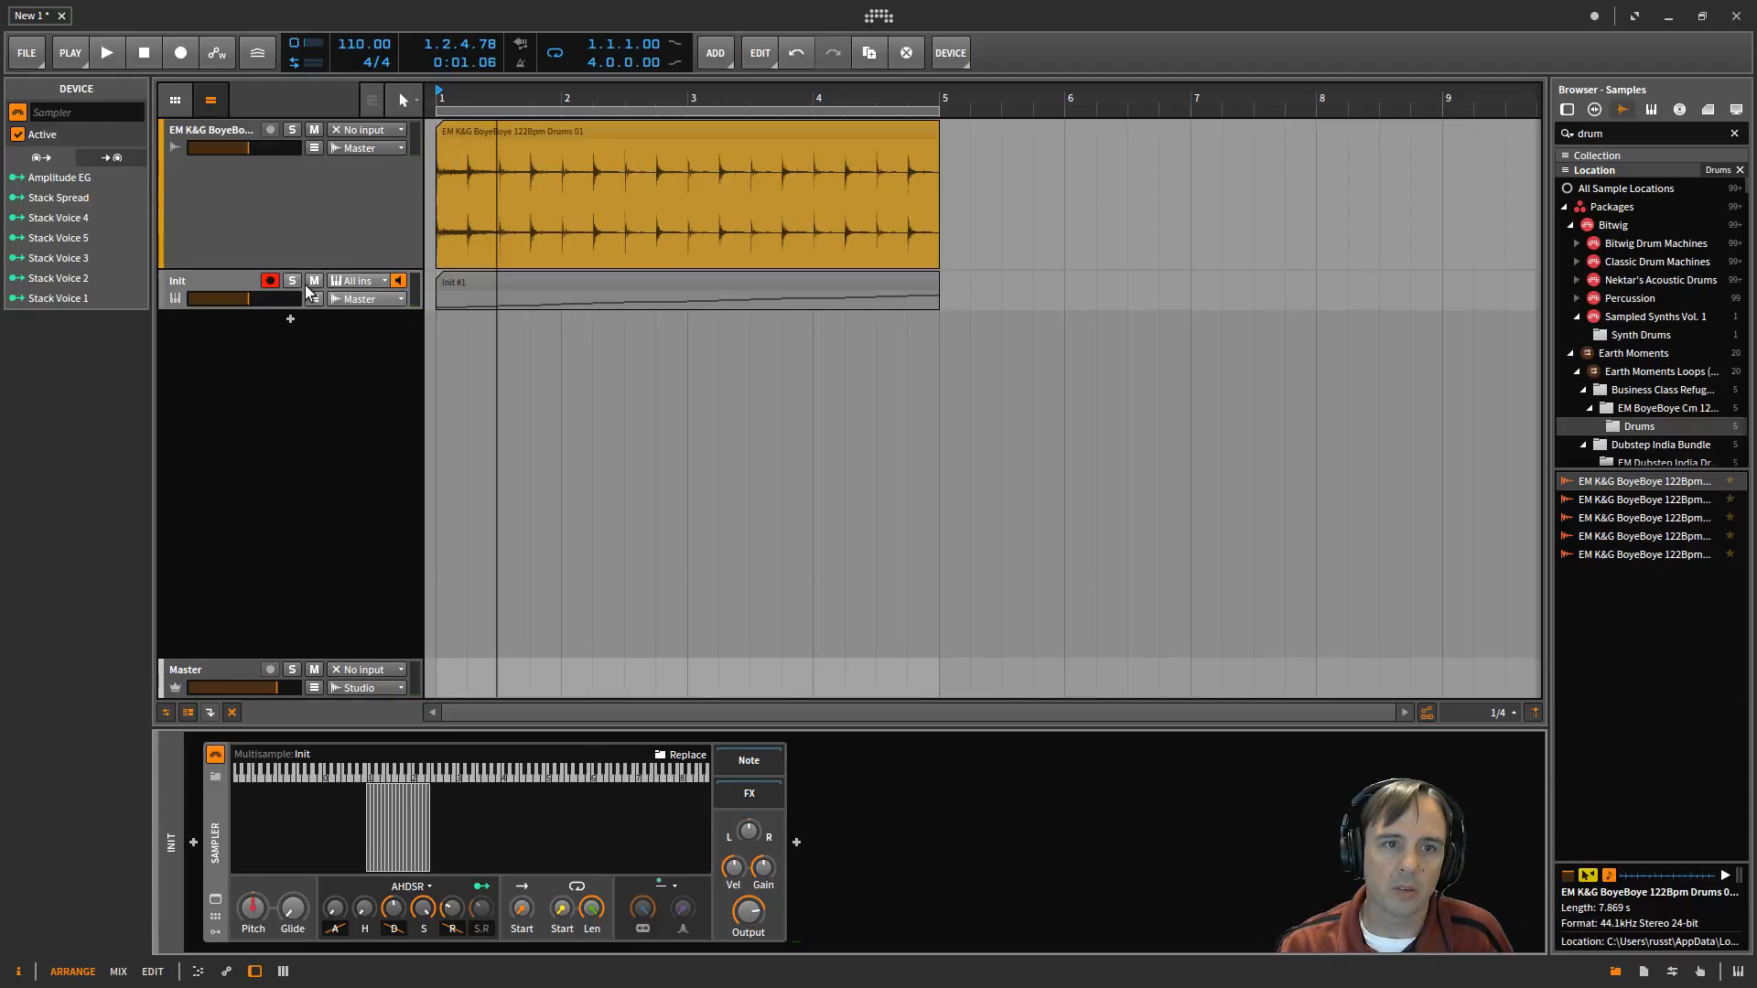
key(space)
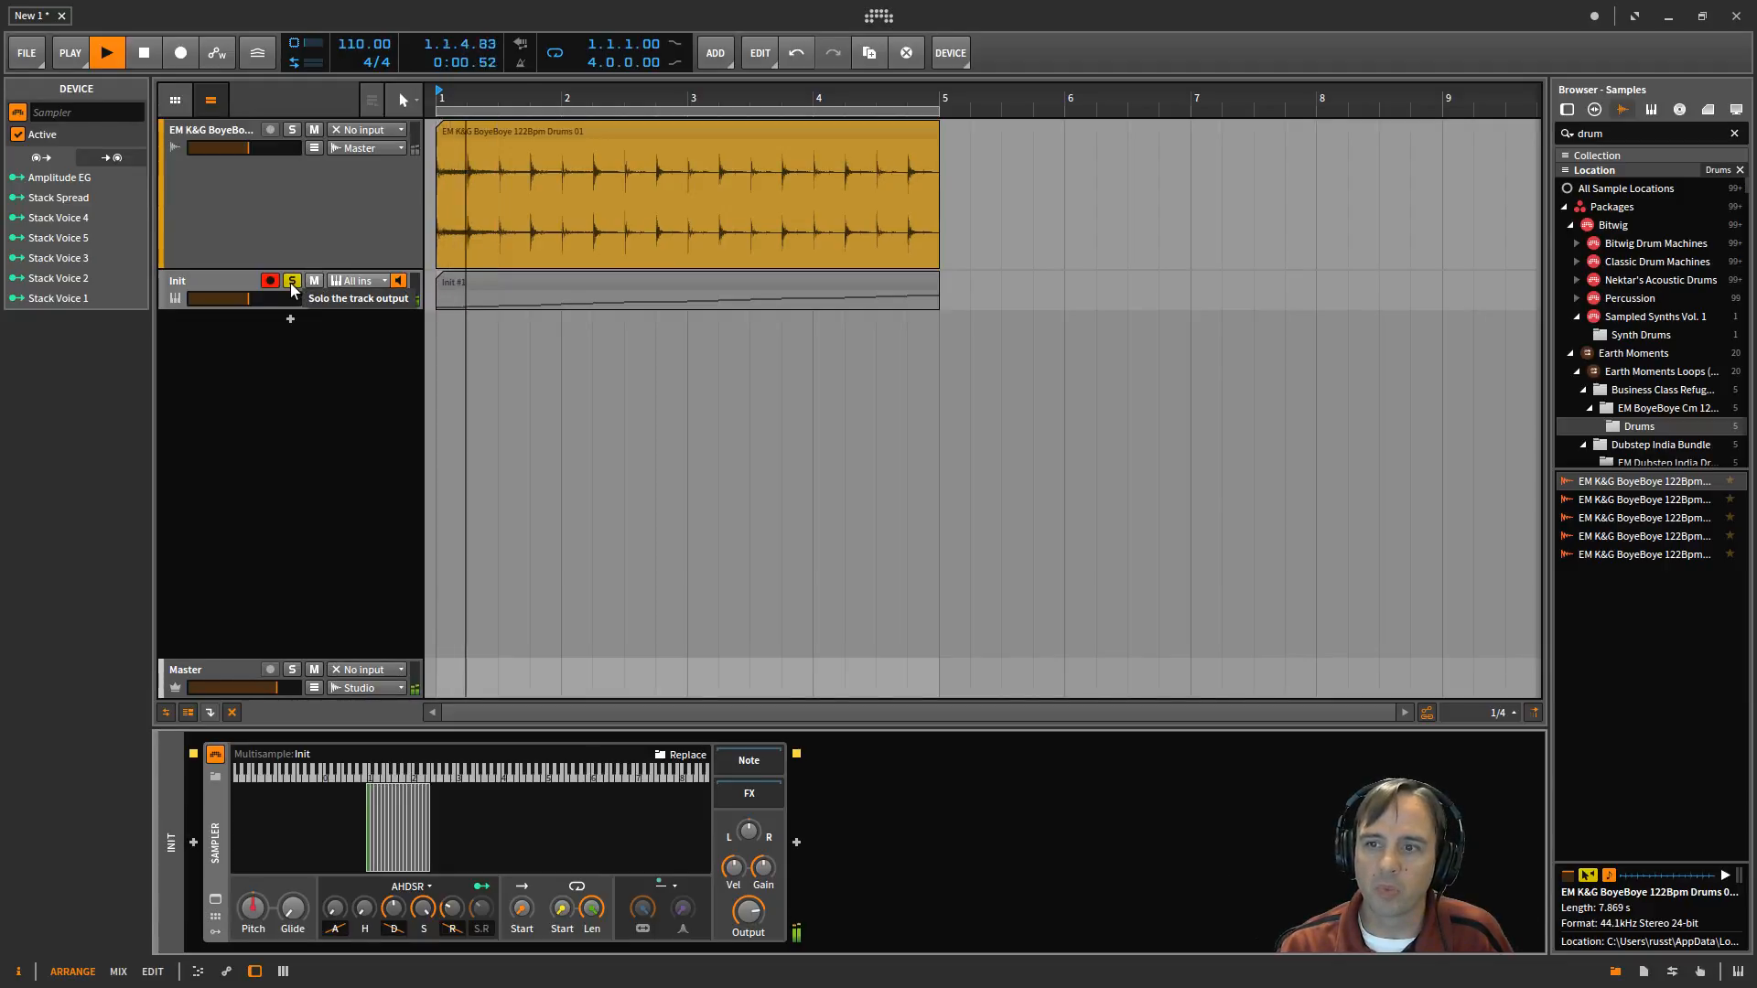
drag(362, 44, 361, 21)
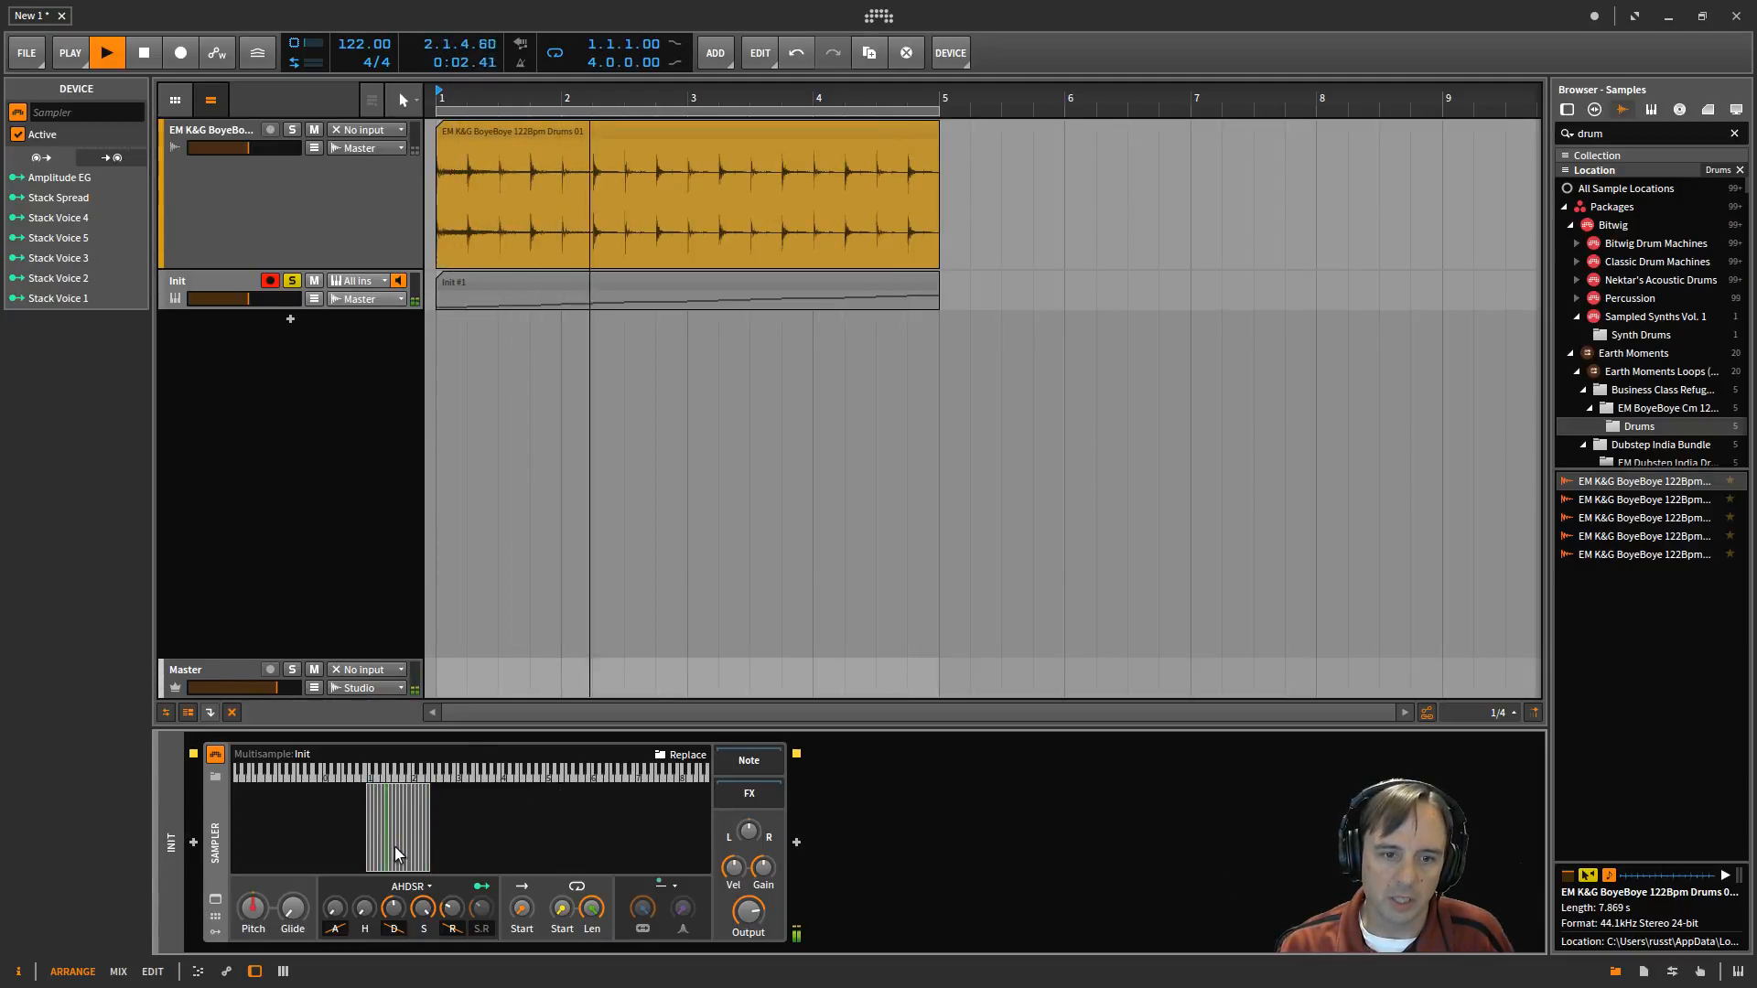
key(space)
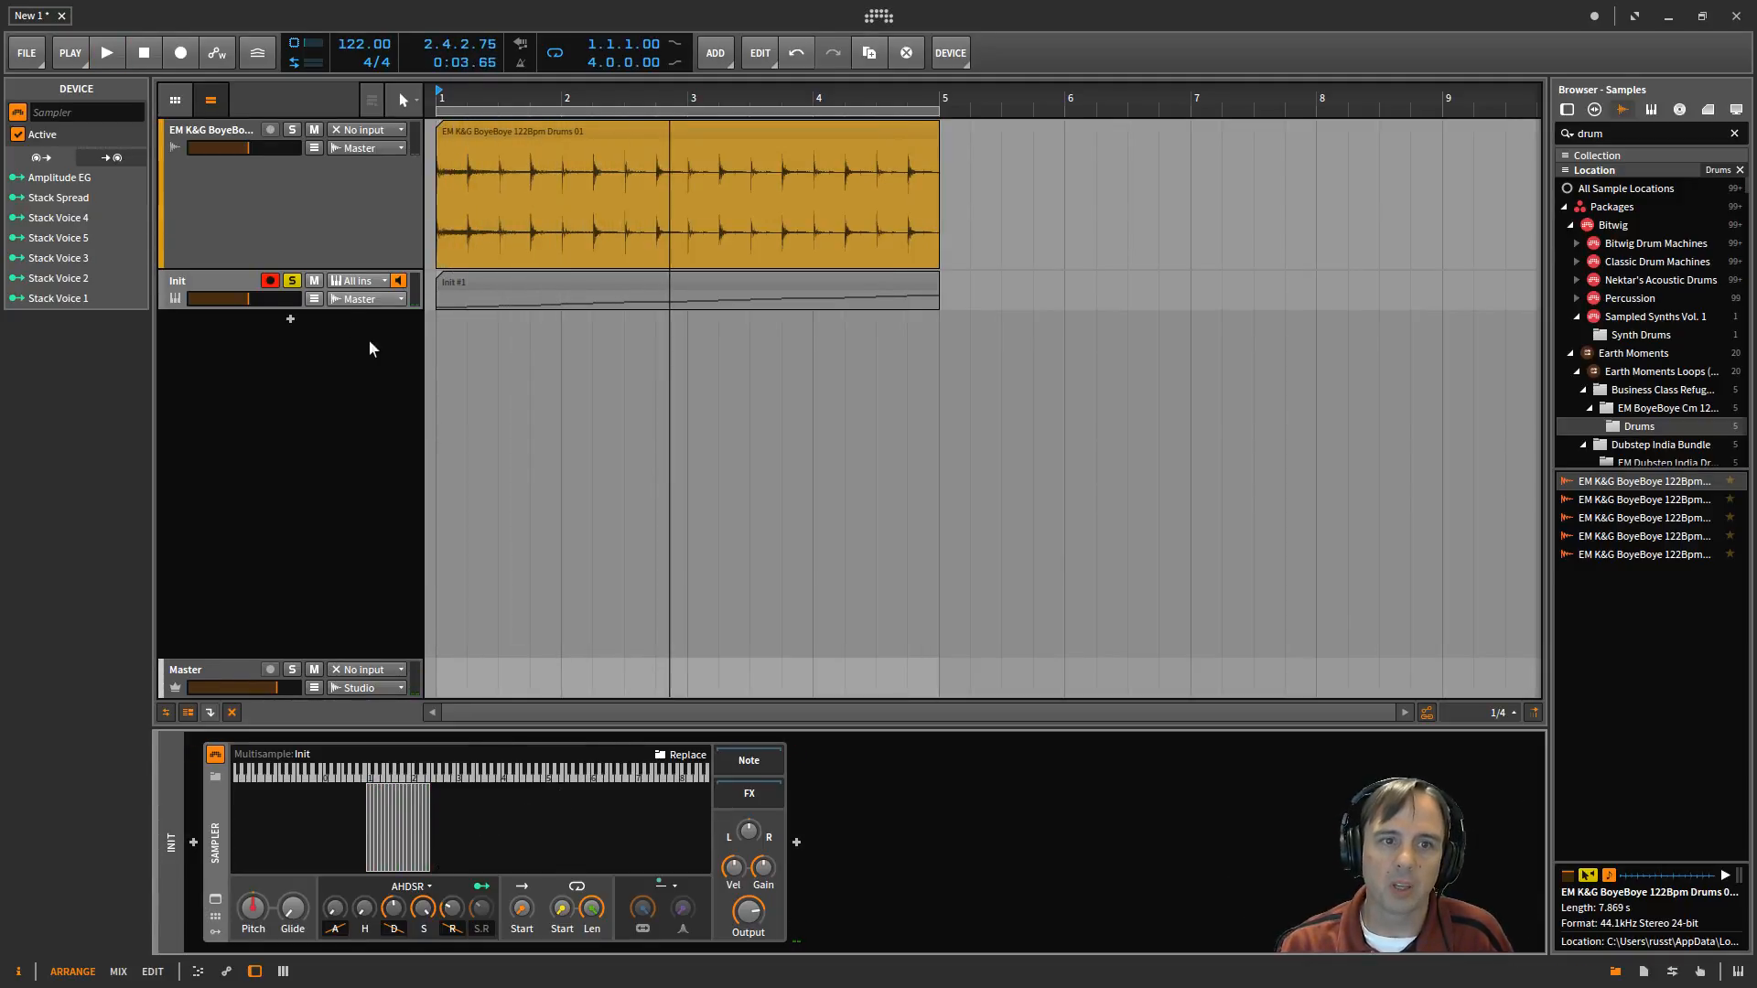
- Delete the Init track and open the drum loop clip in the audio editor
click(217, 276)
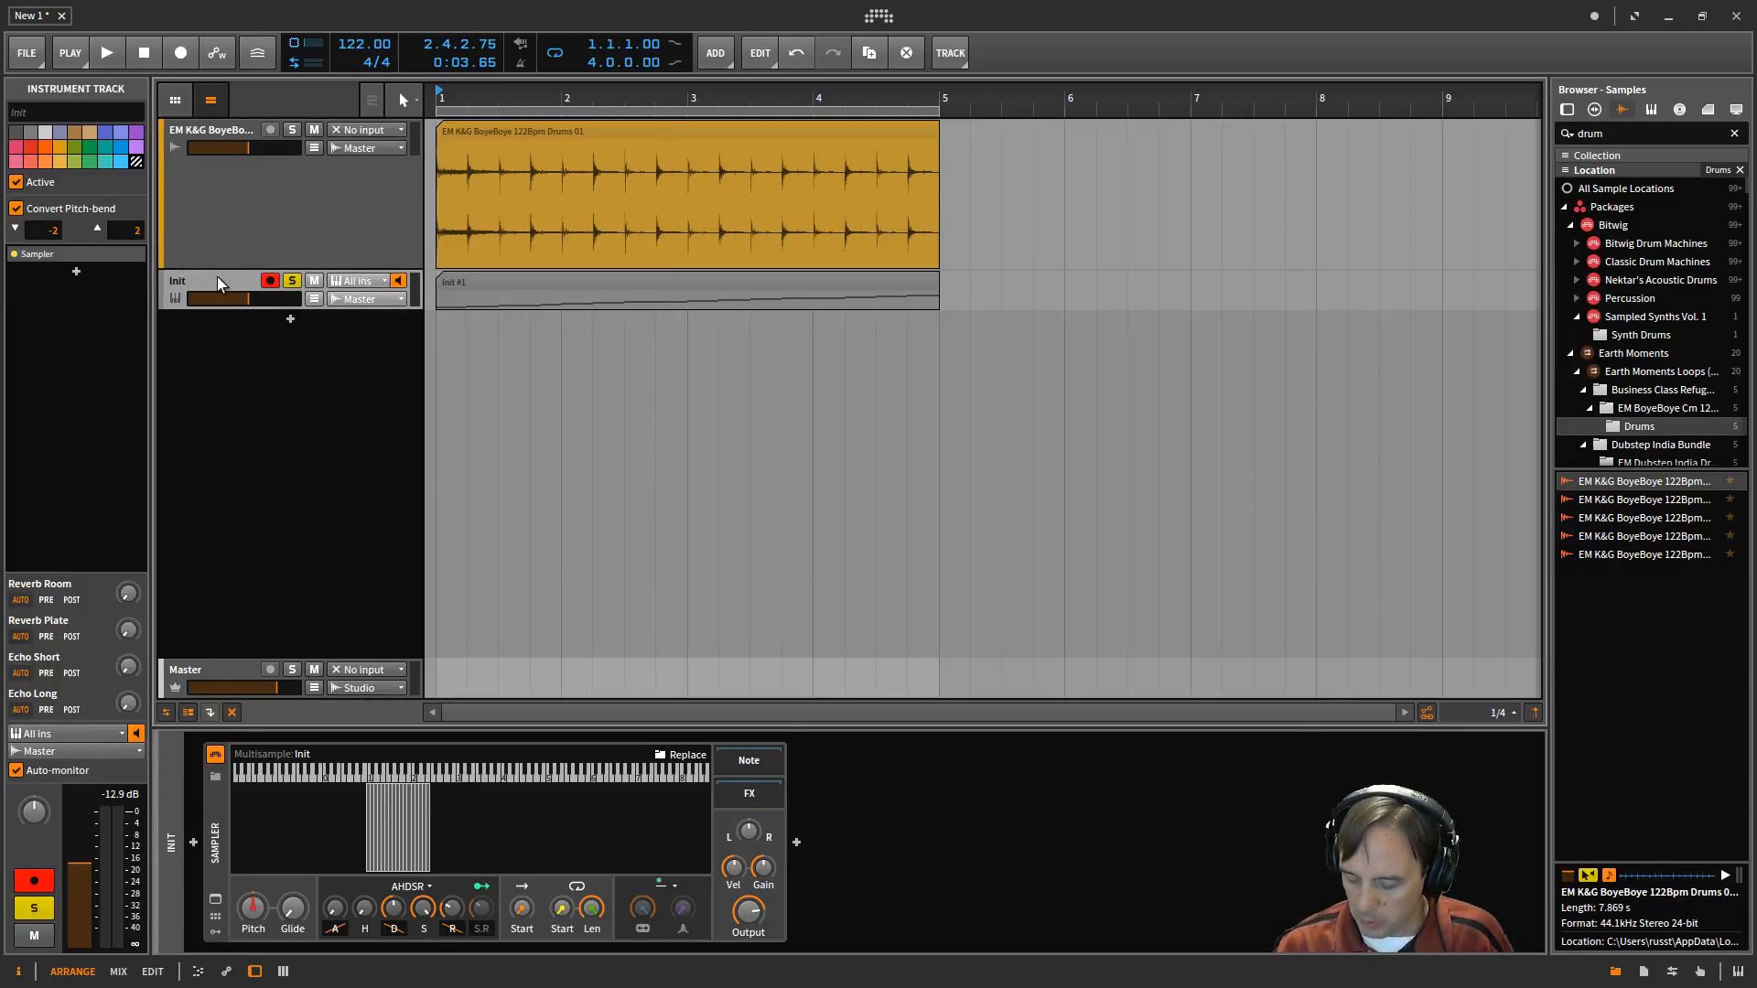
key(Delete)
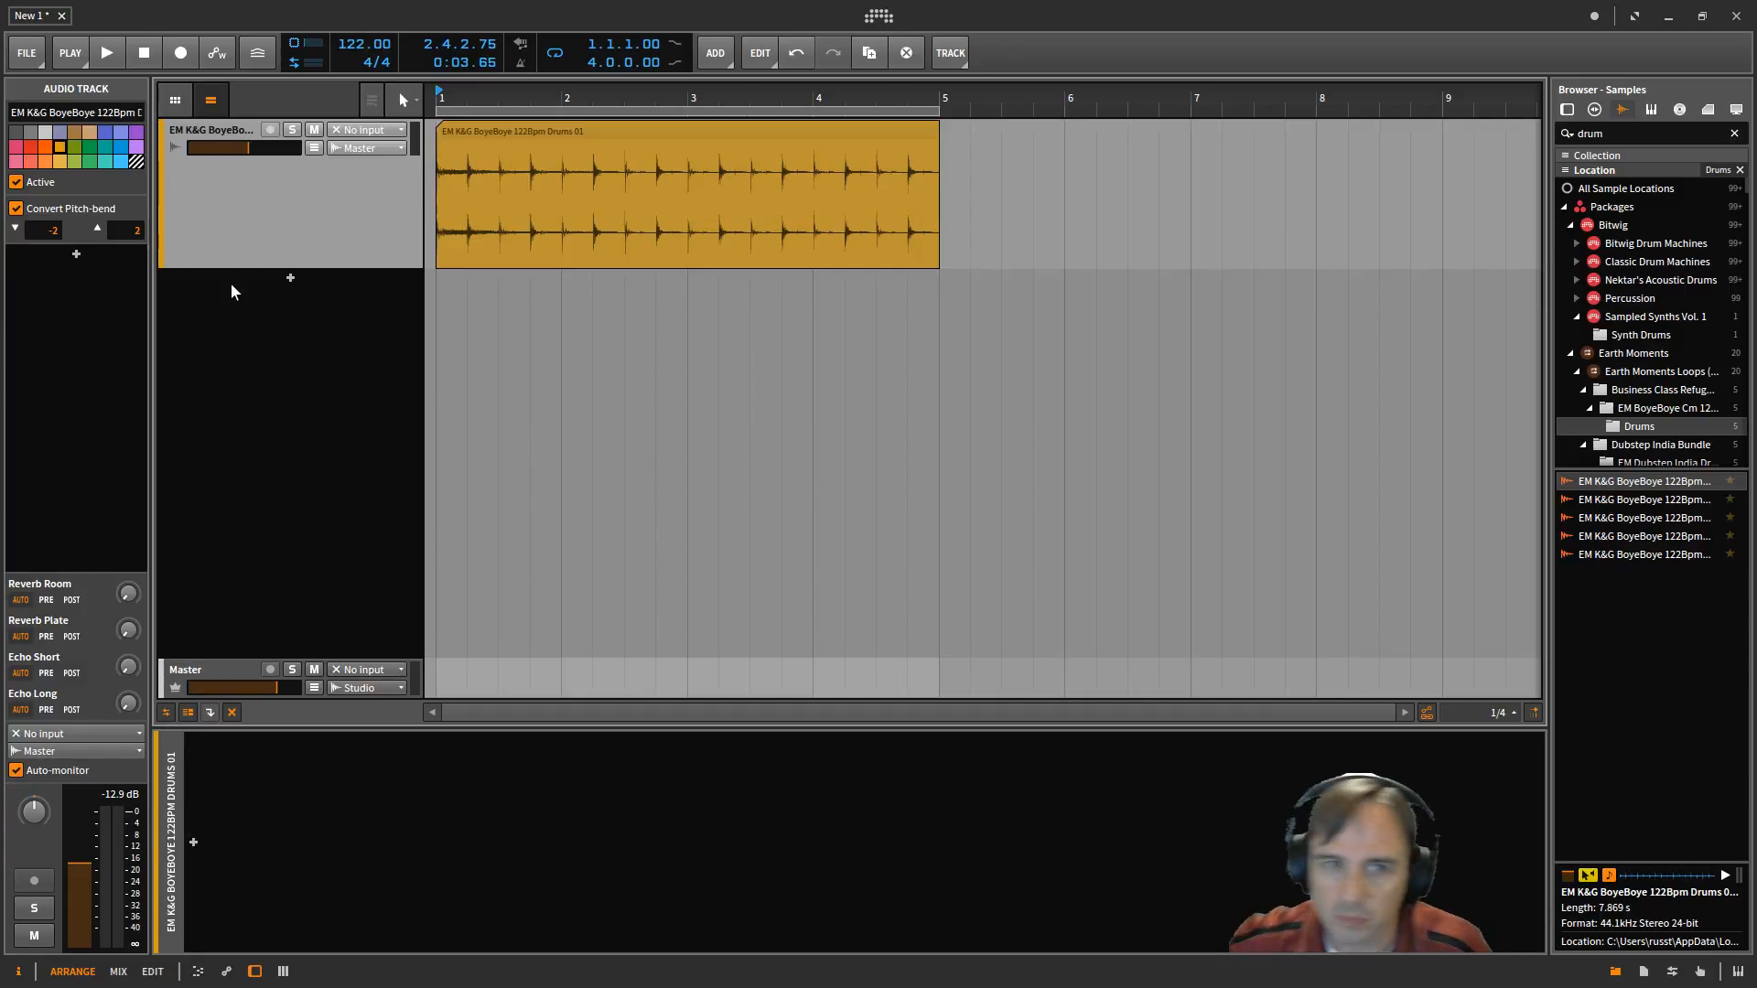
double_click(534, 133)
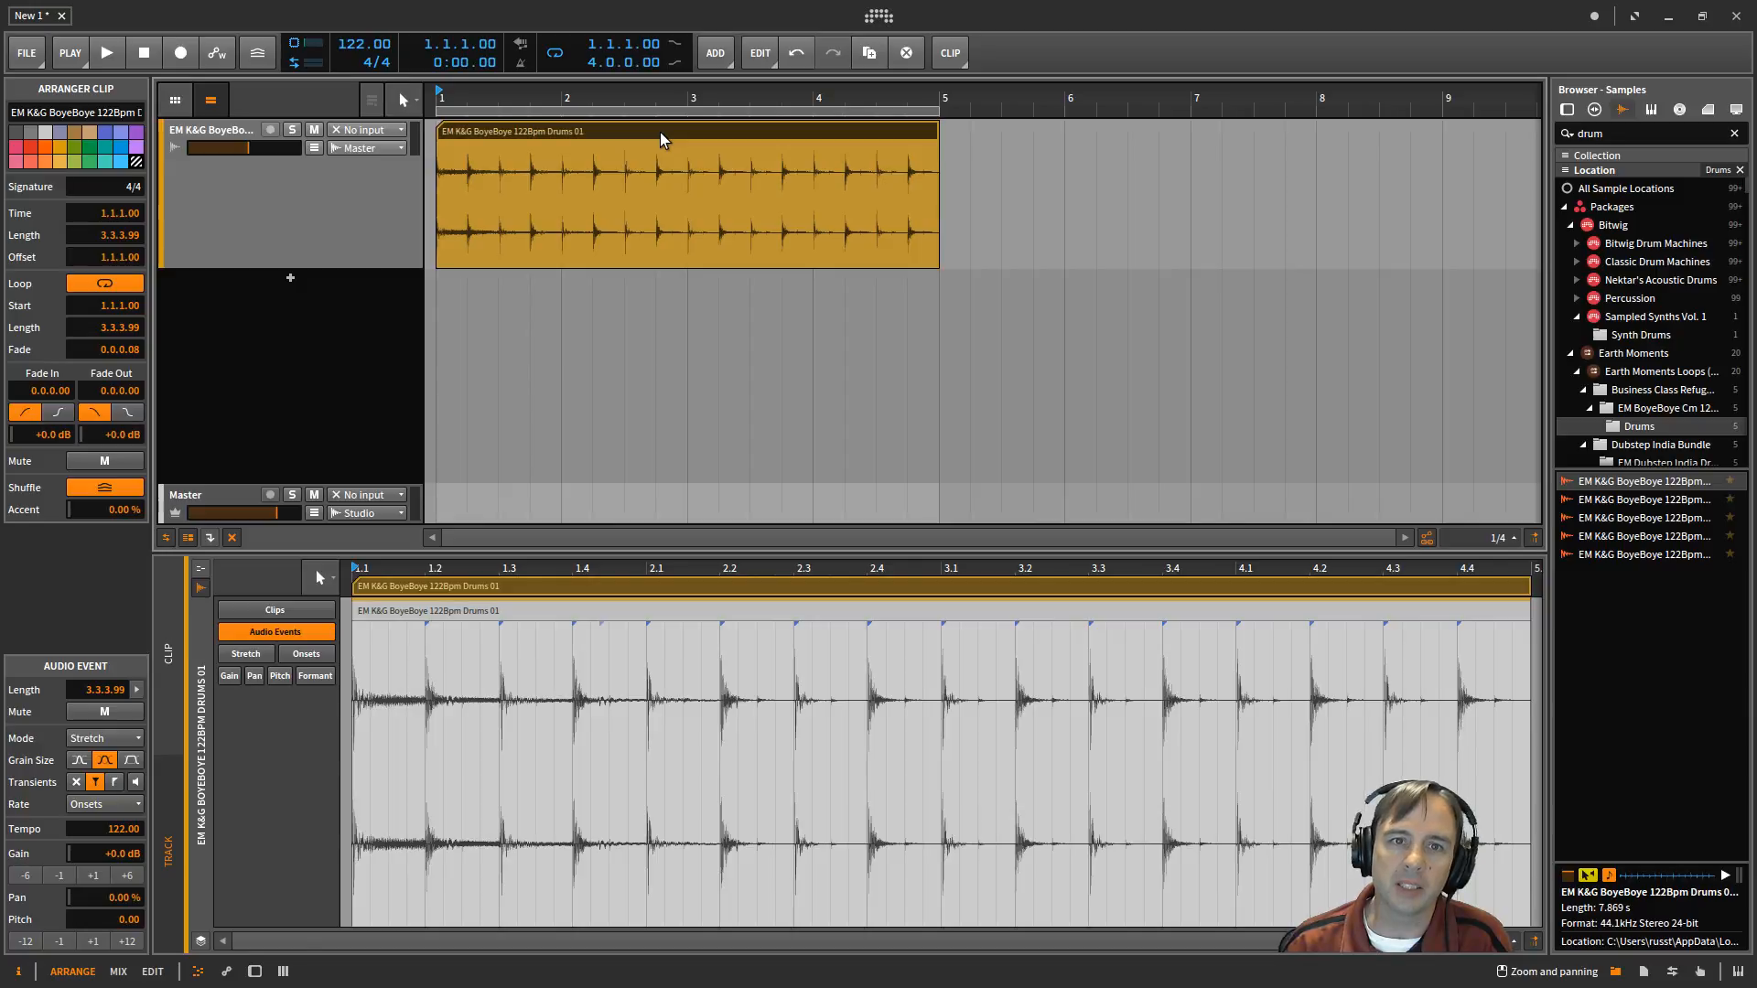
- Compare the drum loop's clip properties with those of the audio event inside it
click(739, 585)
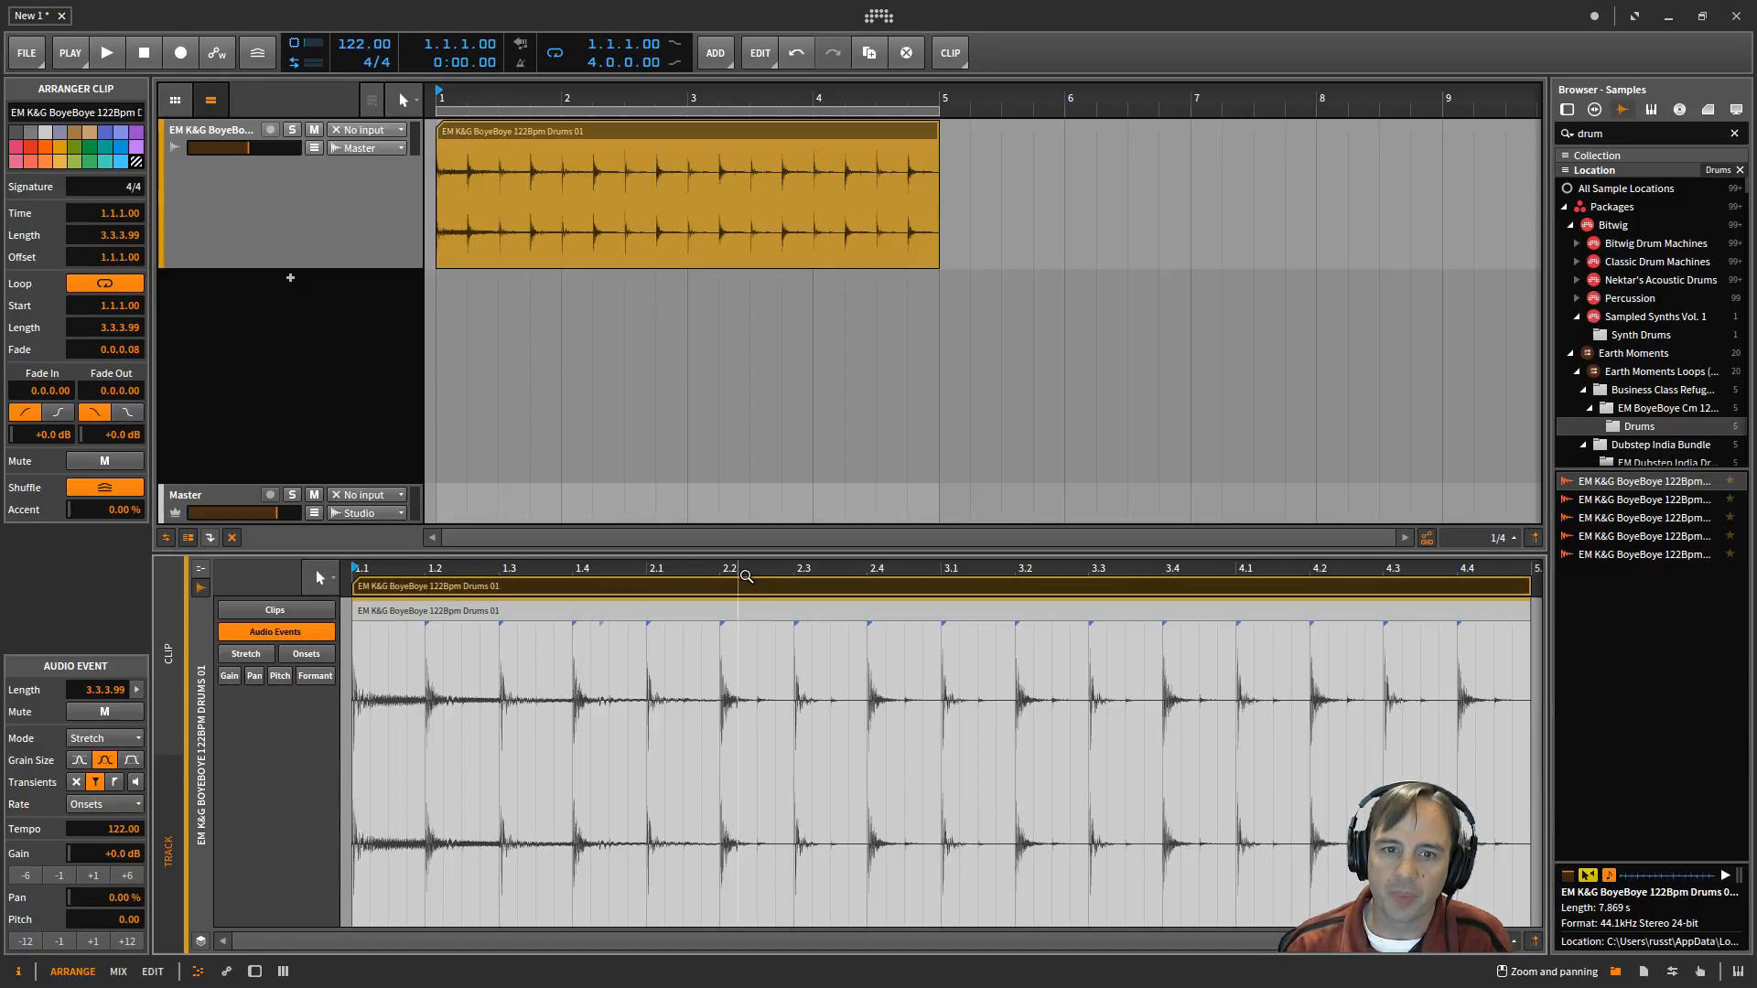
drag(737, 568, 709, 580)
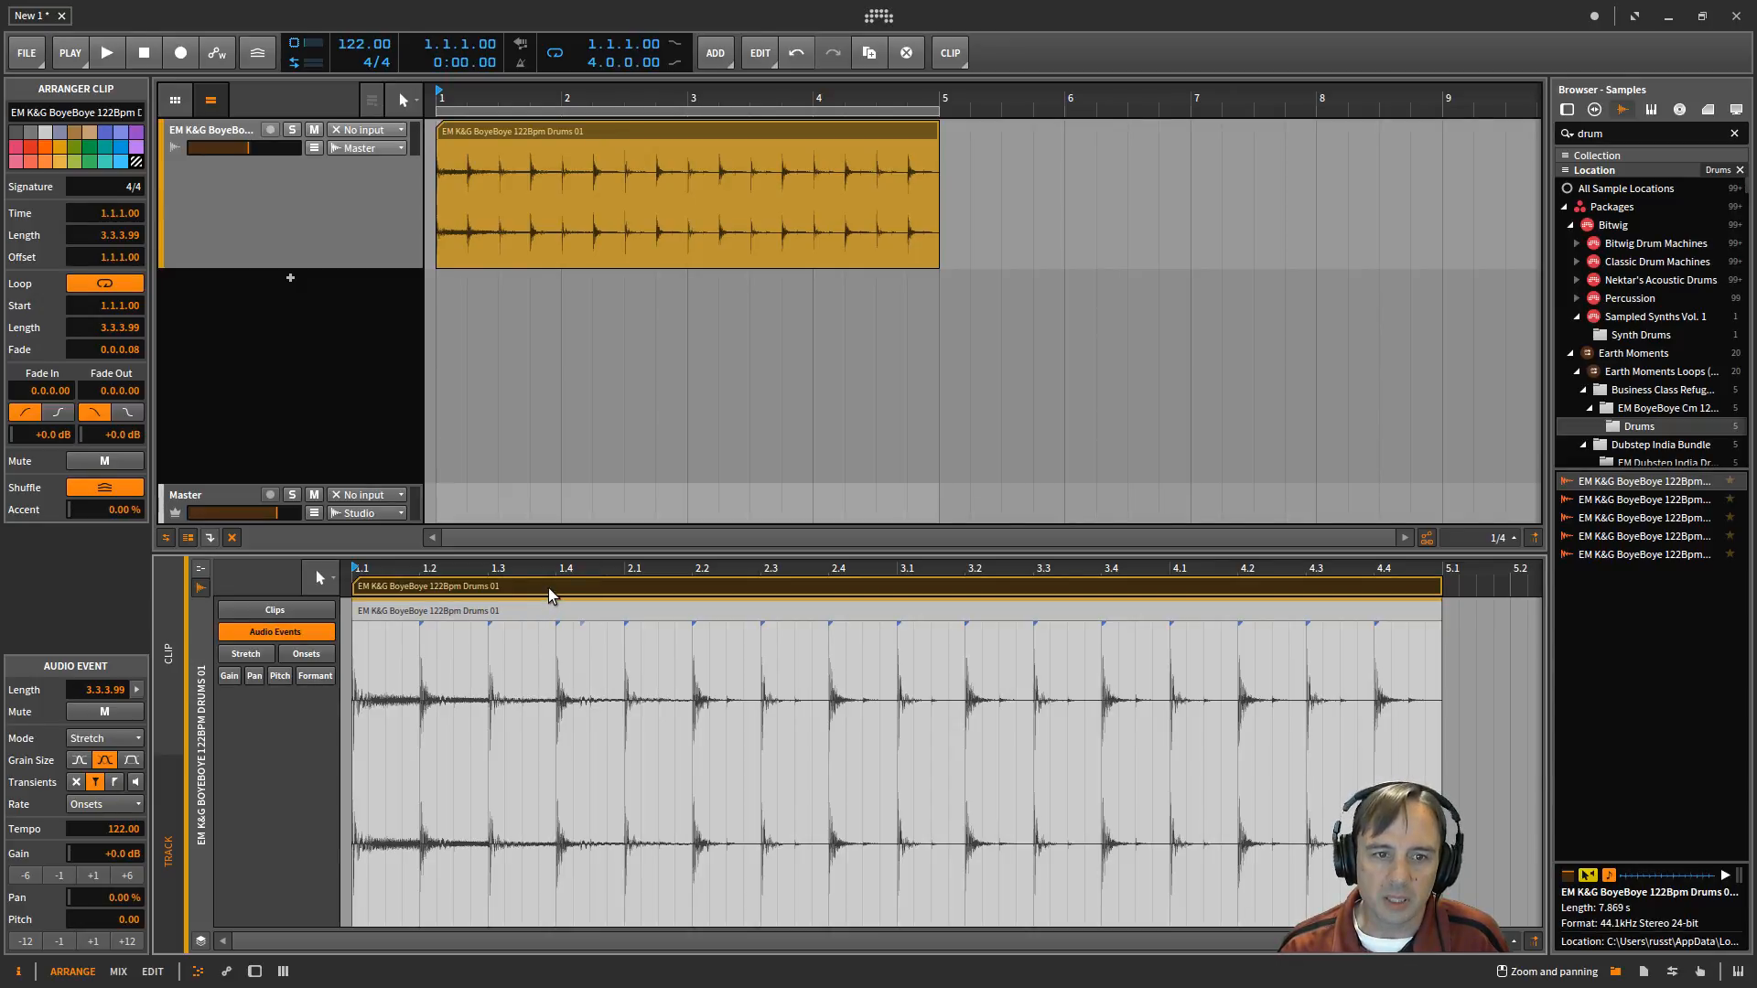
click(554, 618)
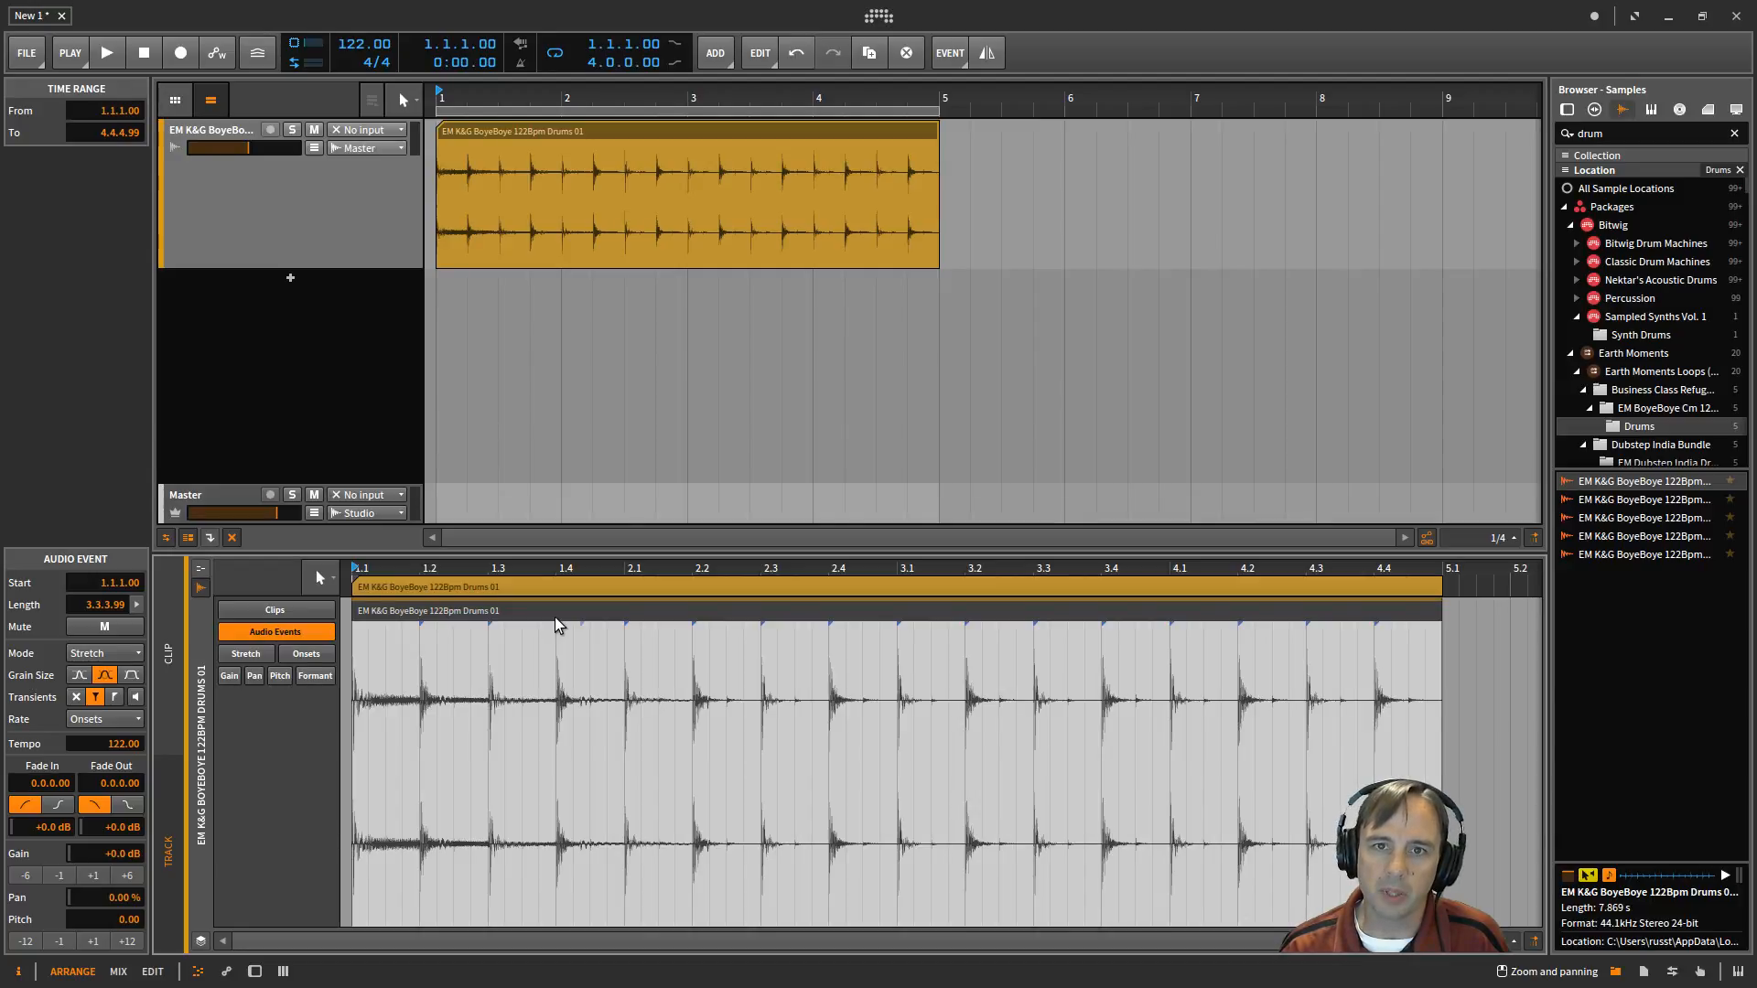
click(602, 587)
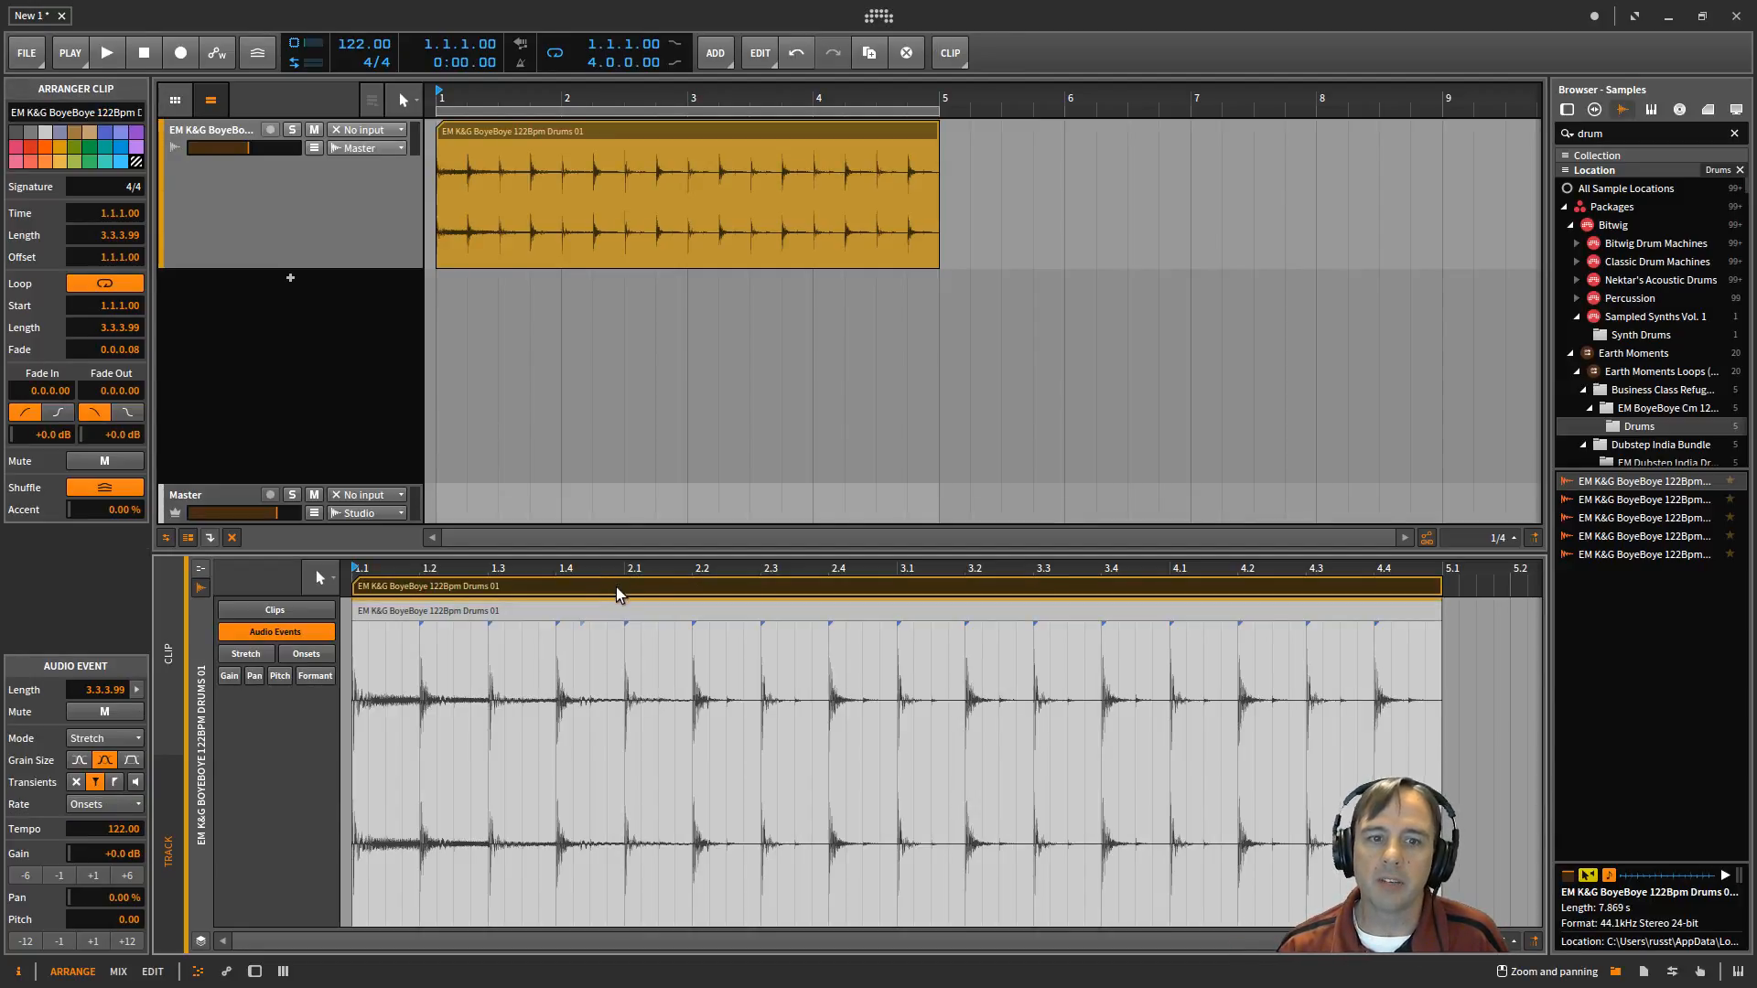
- Pin the clip Reverse command as a toolbar shortcut and check it with the clip and its audio event selected
click(690, 140)
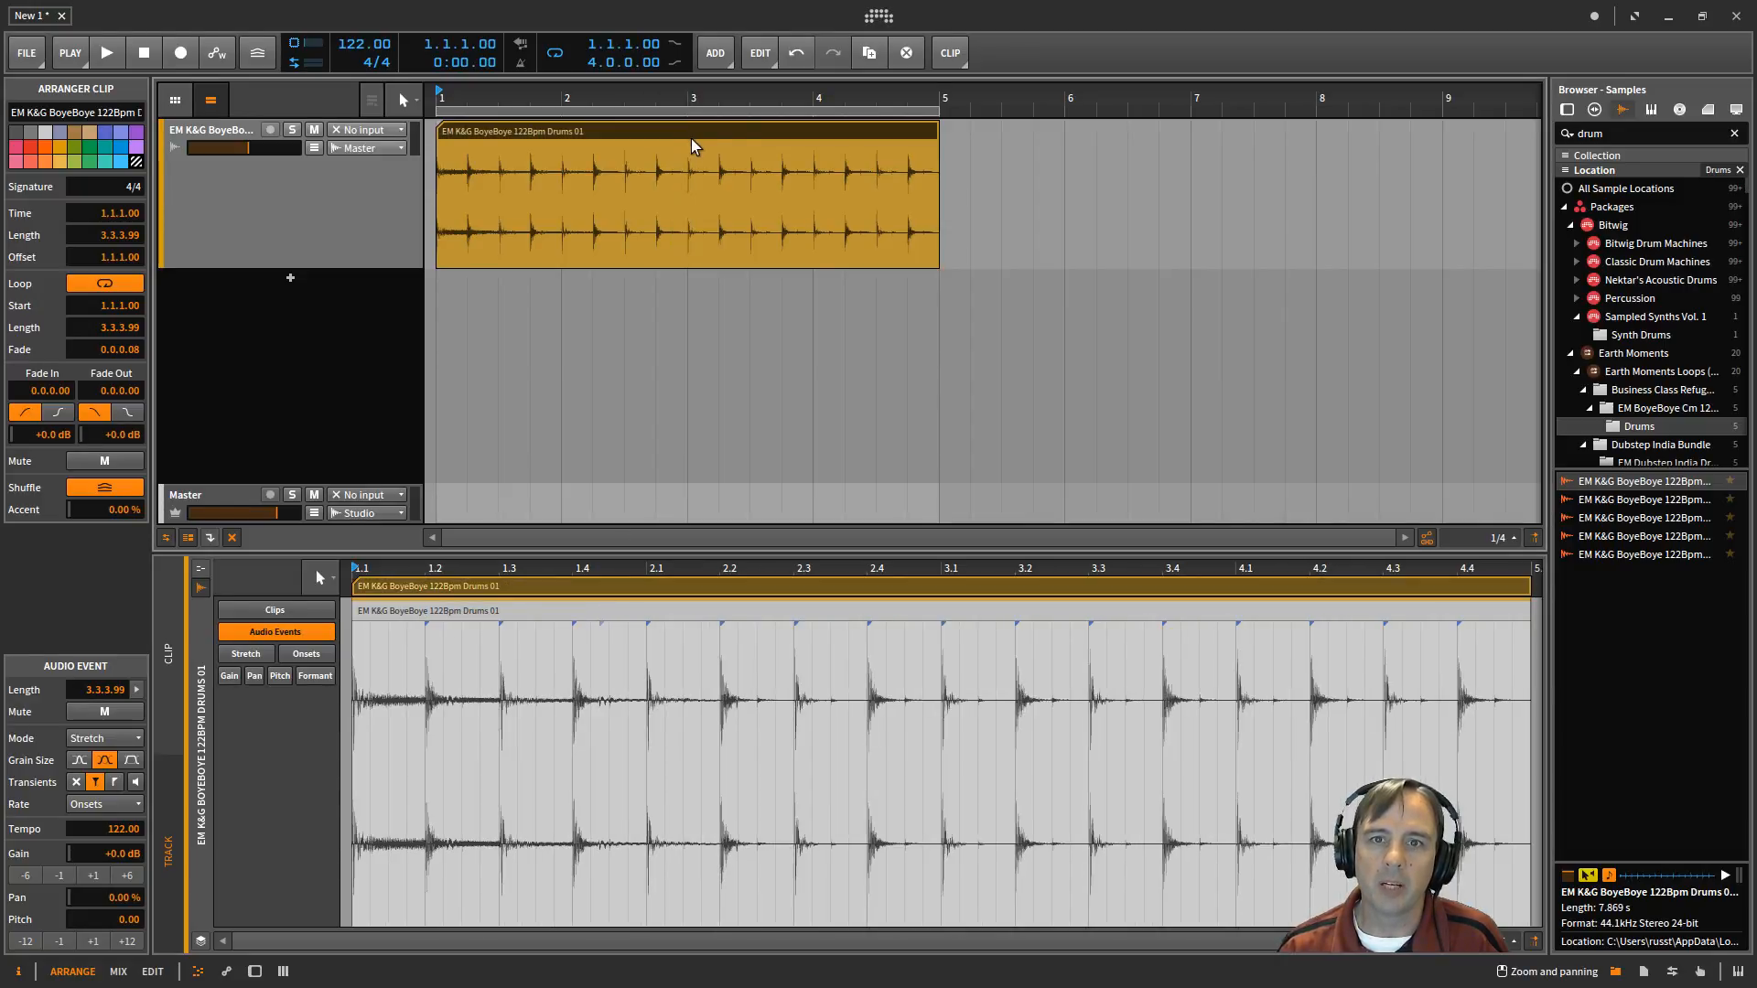
click(955, 54)
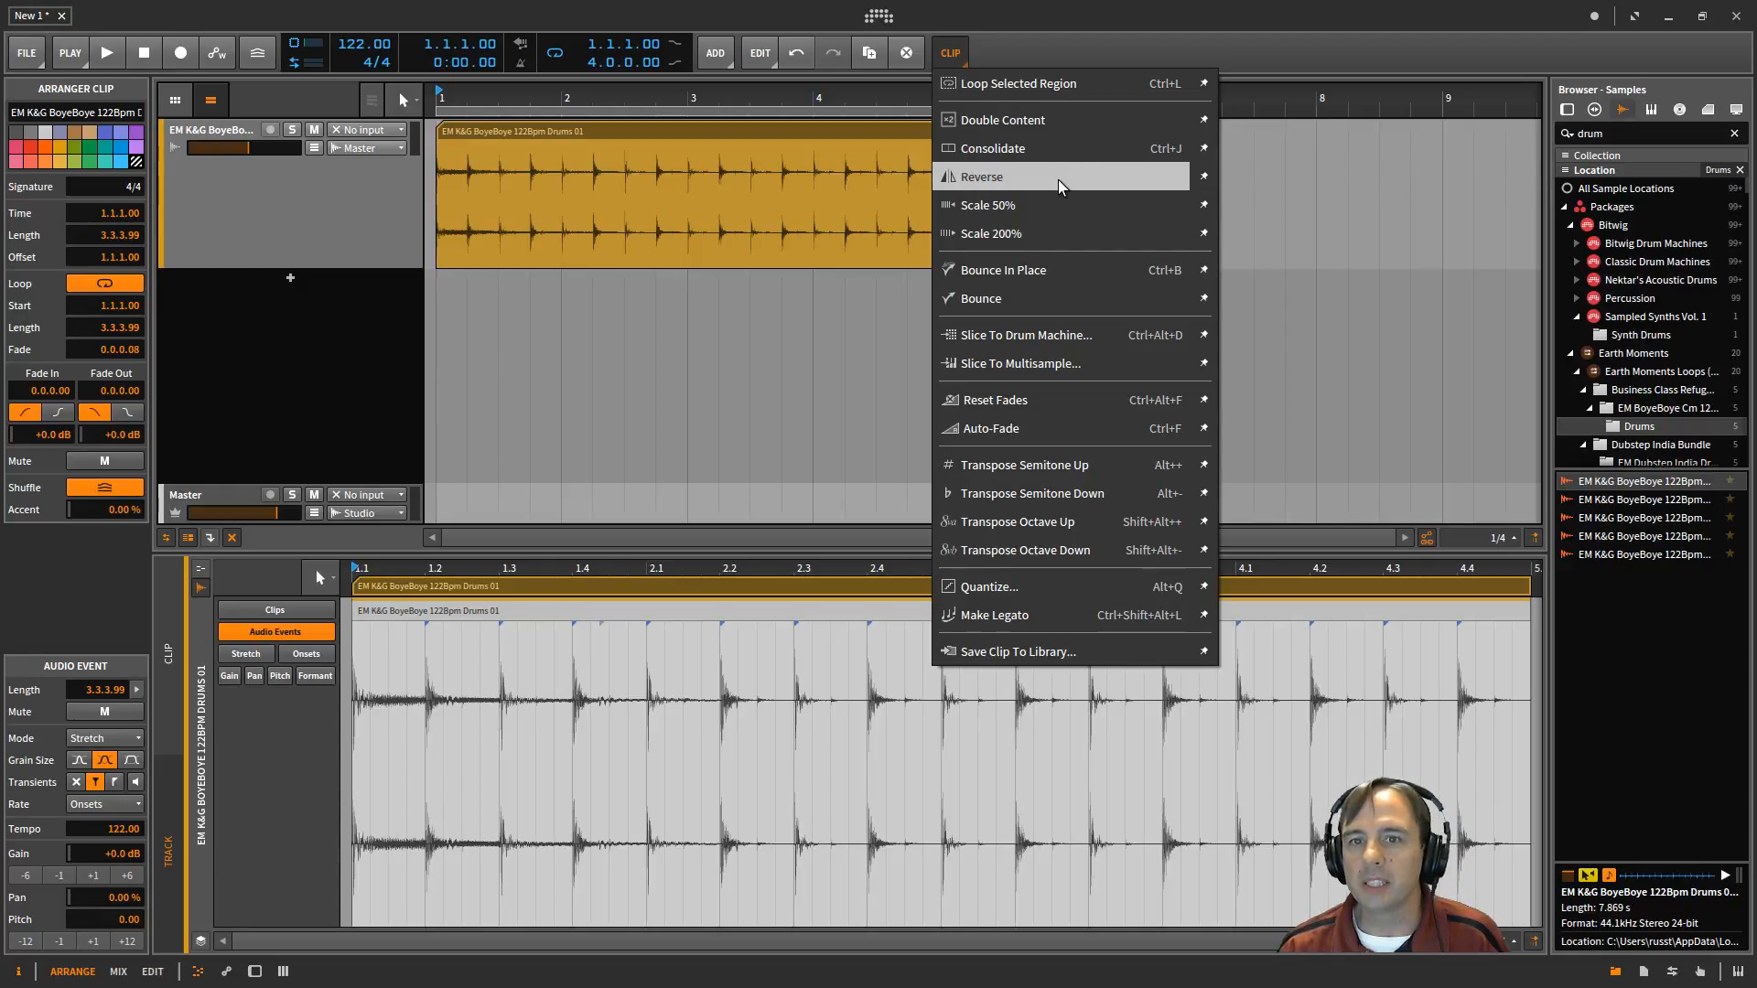
click(1205, 177)
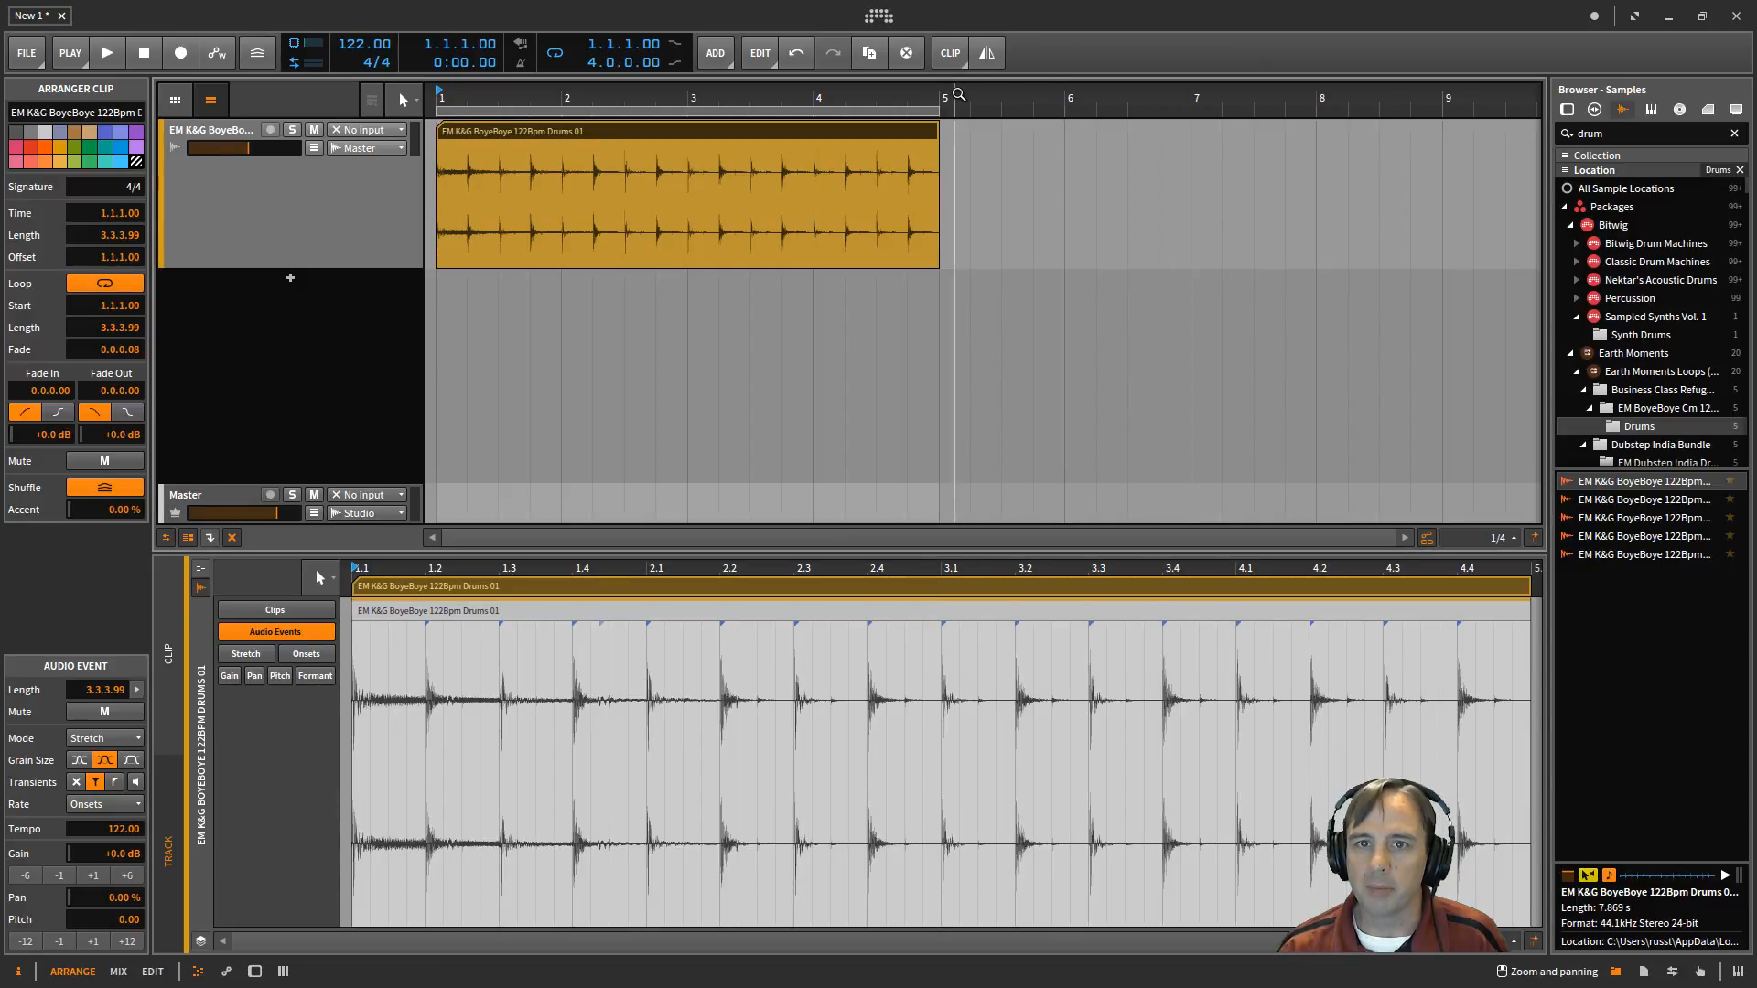
click(809, 395)
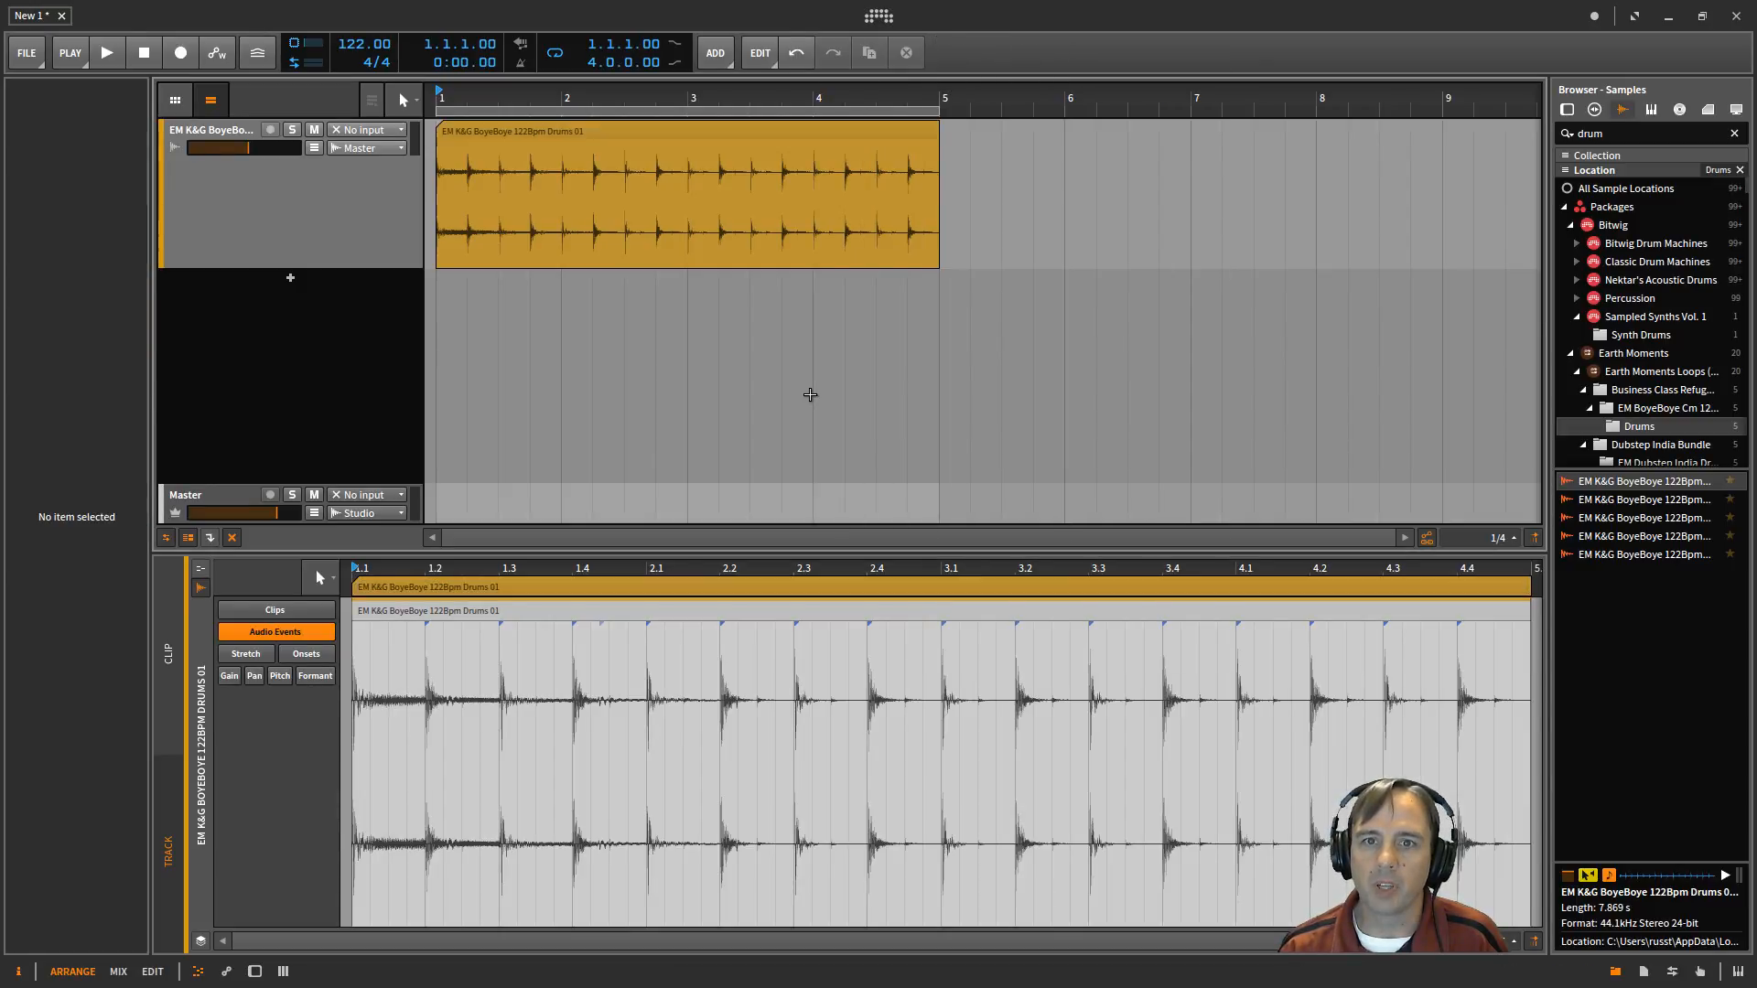
click(809, 132)
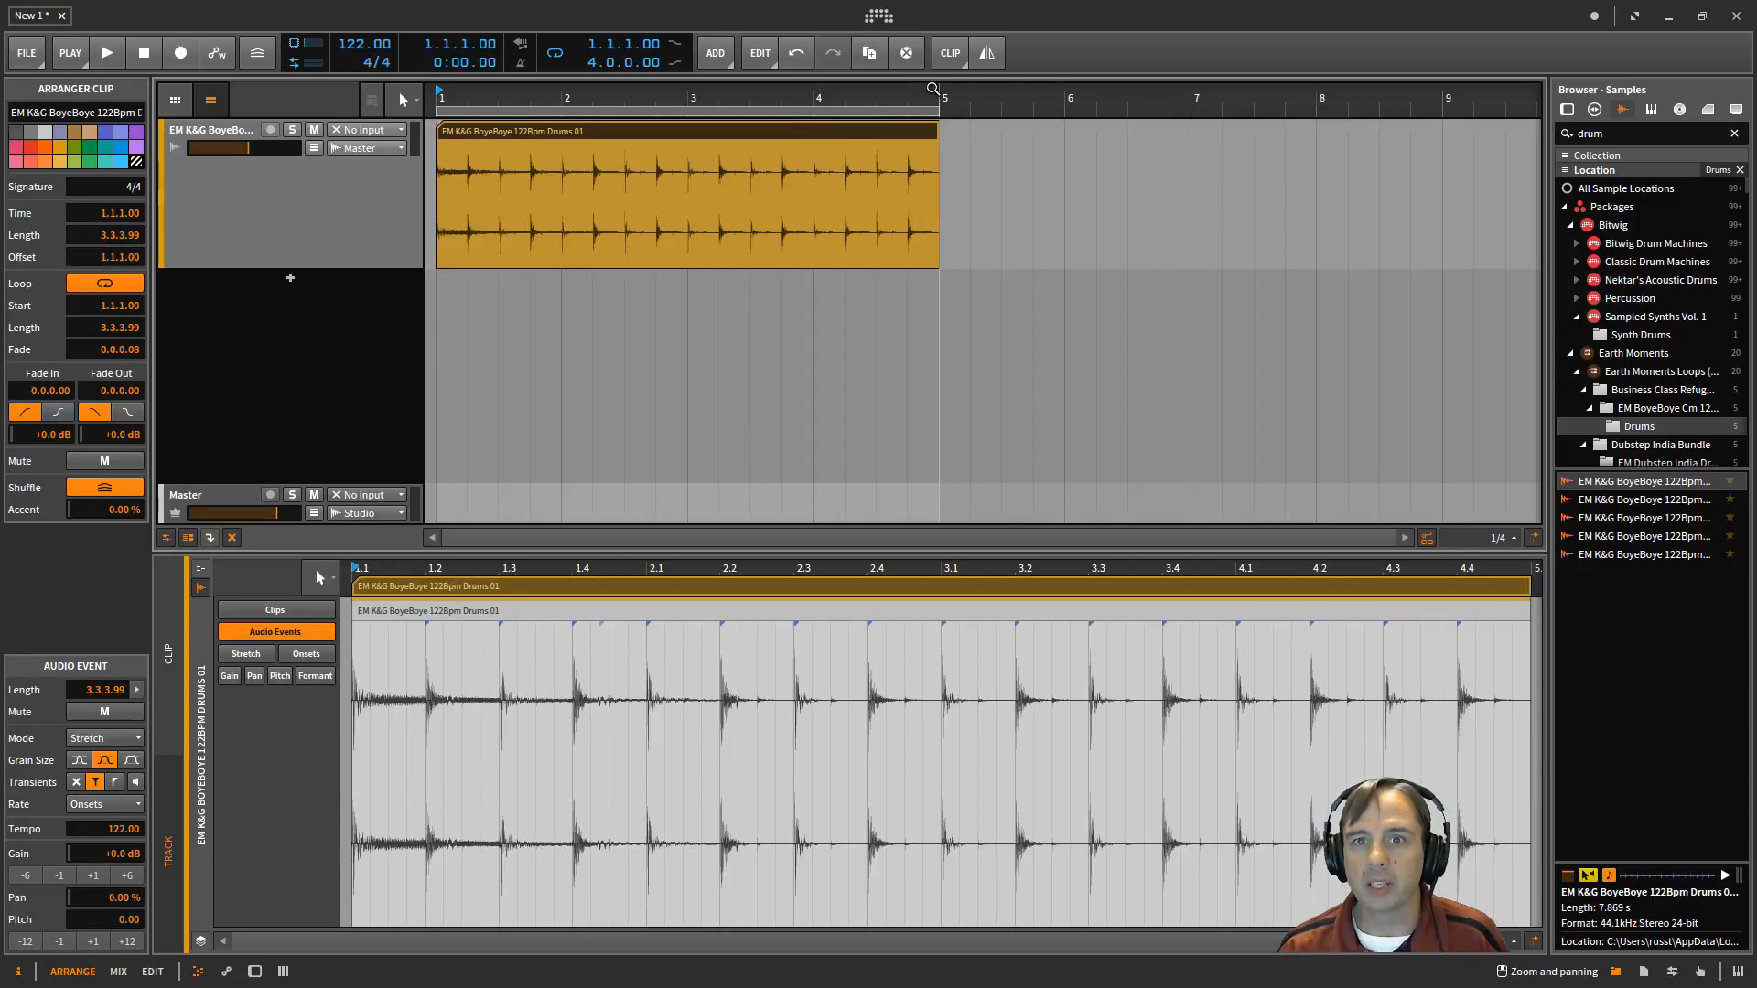
click(738, 611)
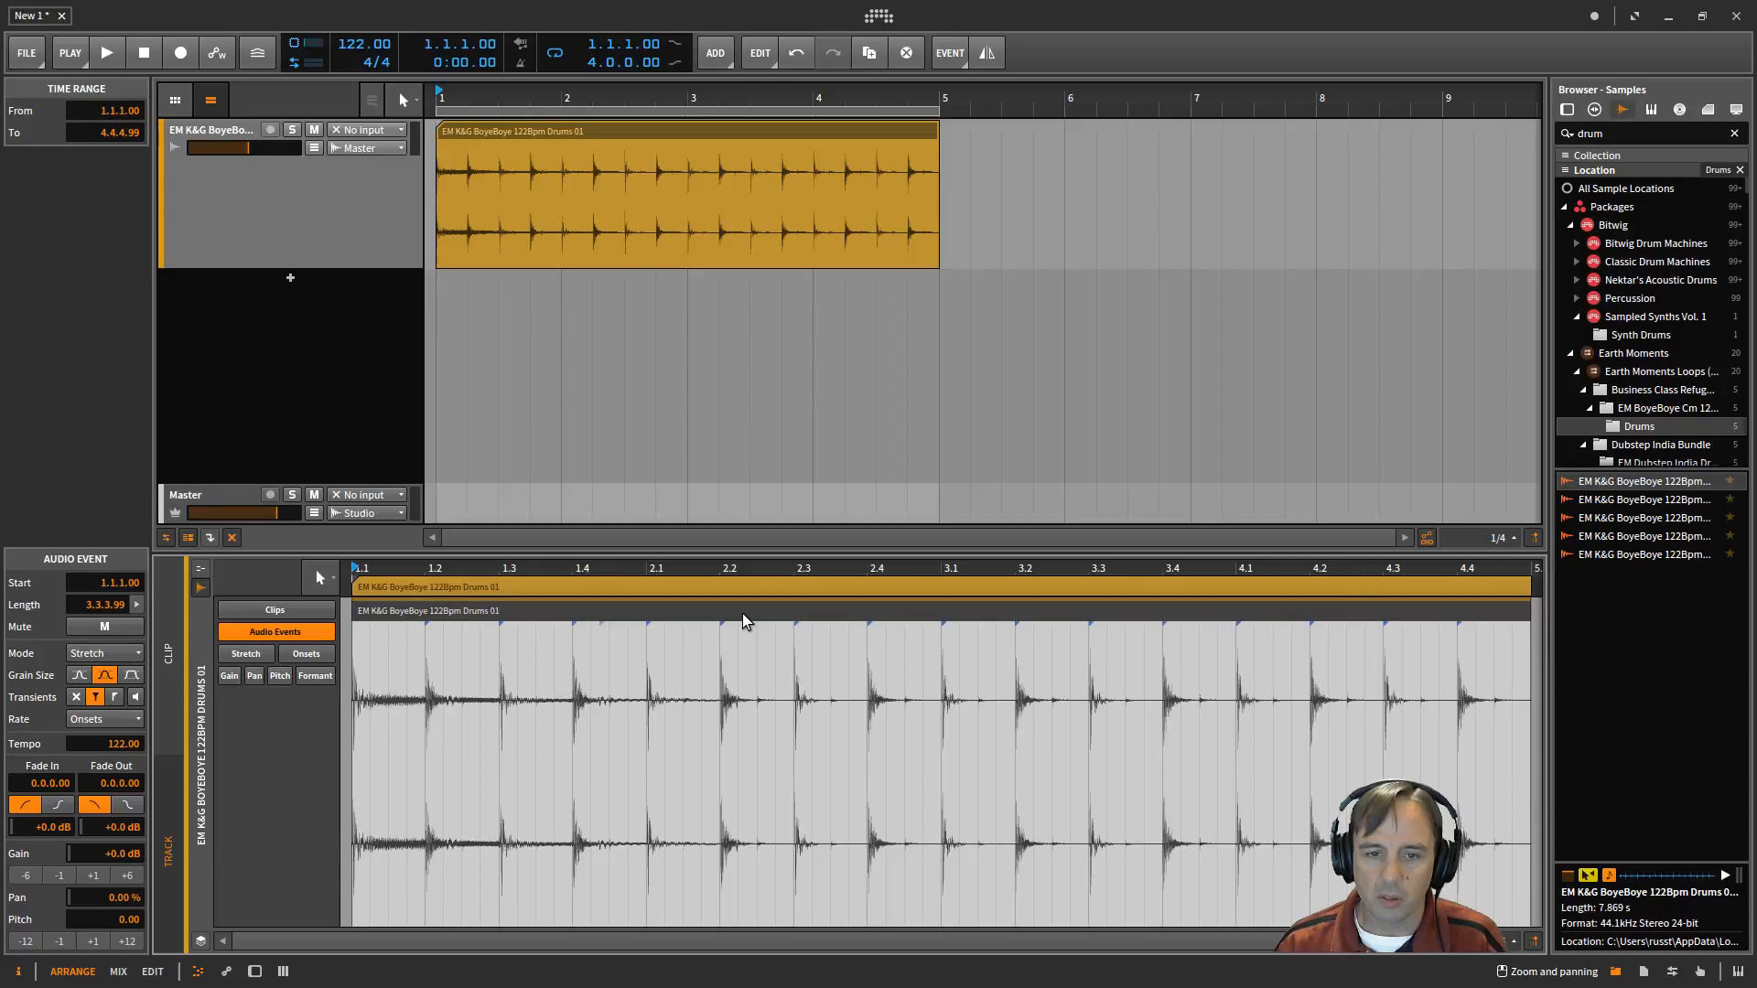
- Try to split the range from 2.2 to 2.3 out of the drum loop's audio event and undo it
drag(722, 652, 792, 651)
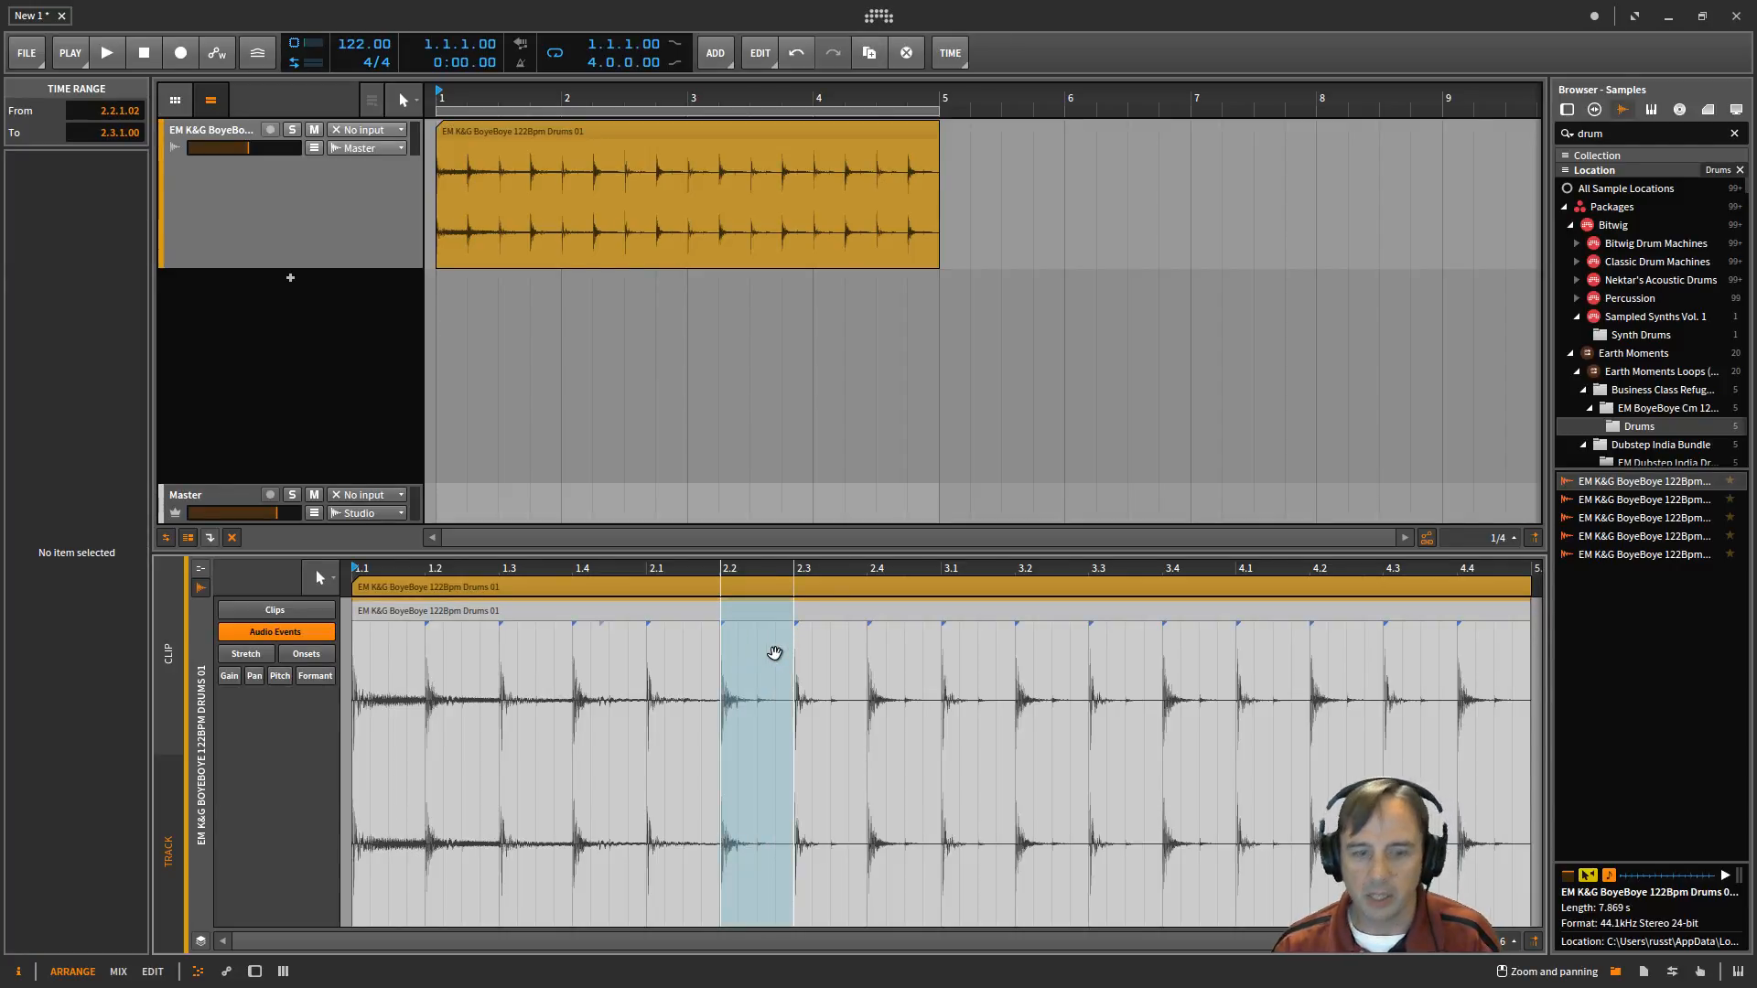
click(772, 650)
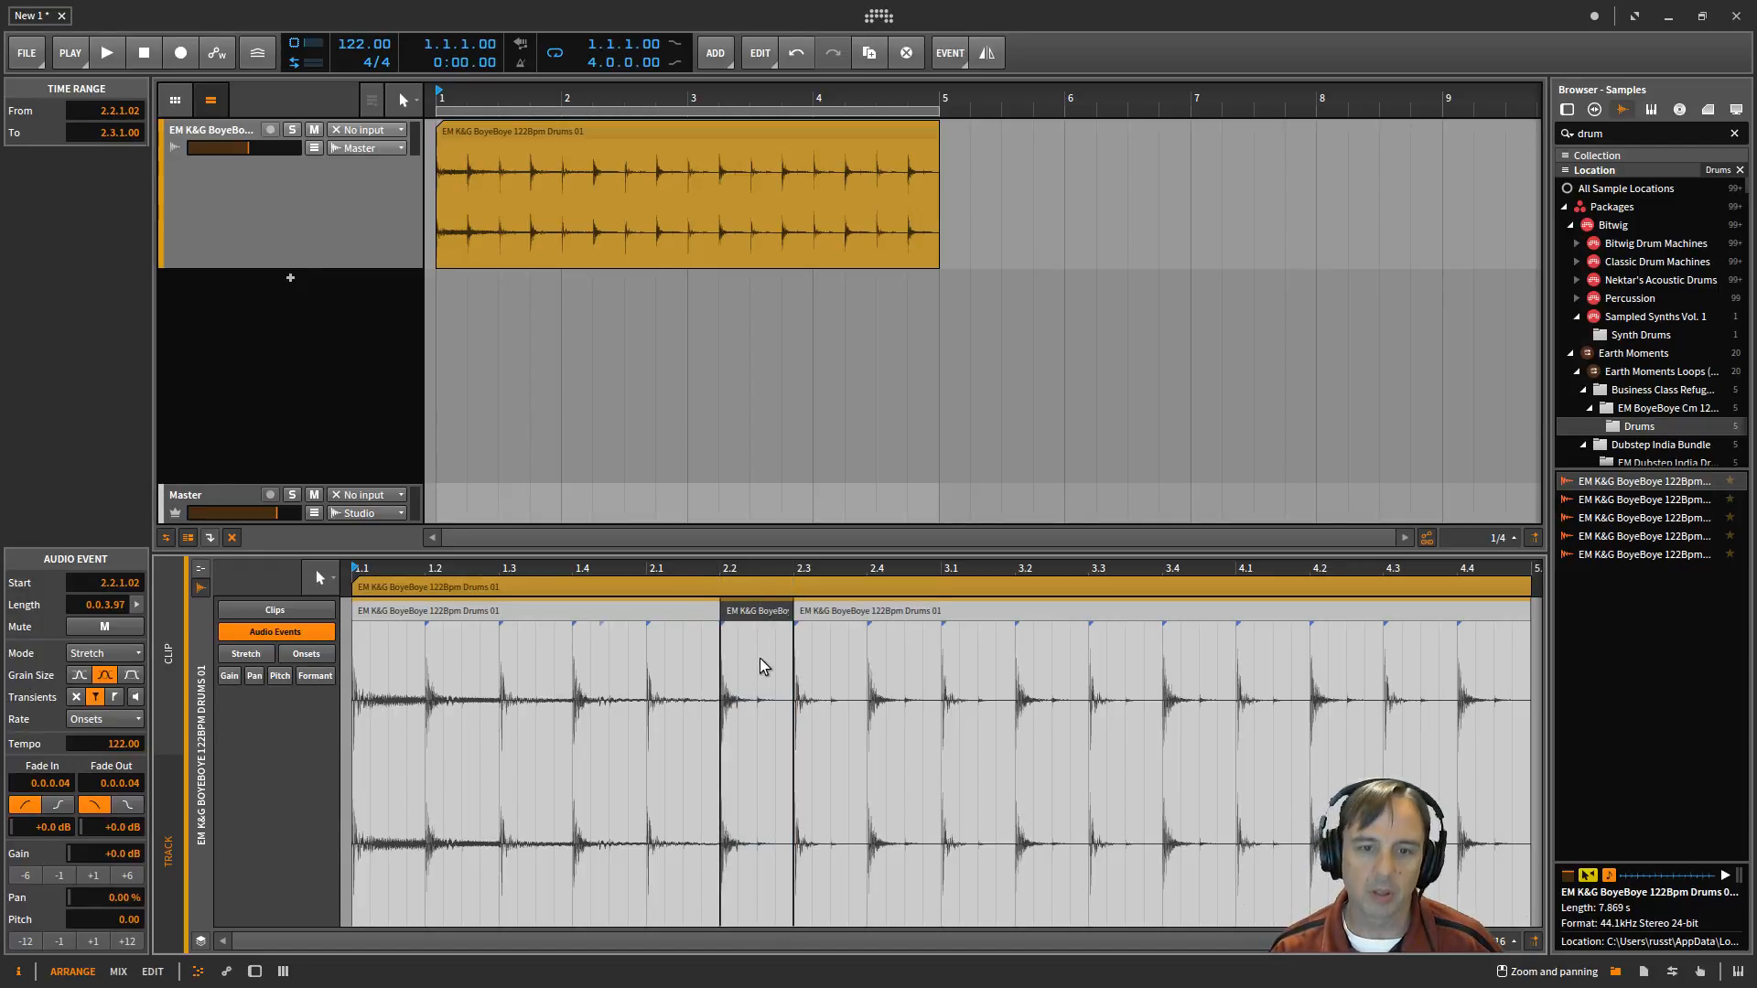
key(ctrl+z)
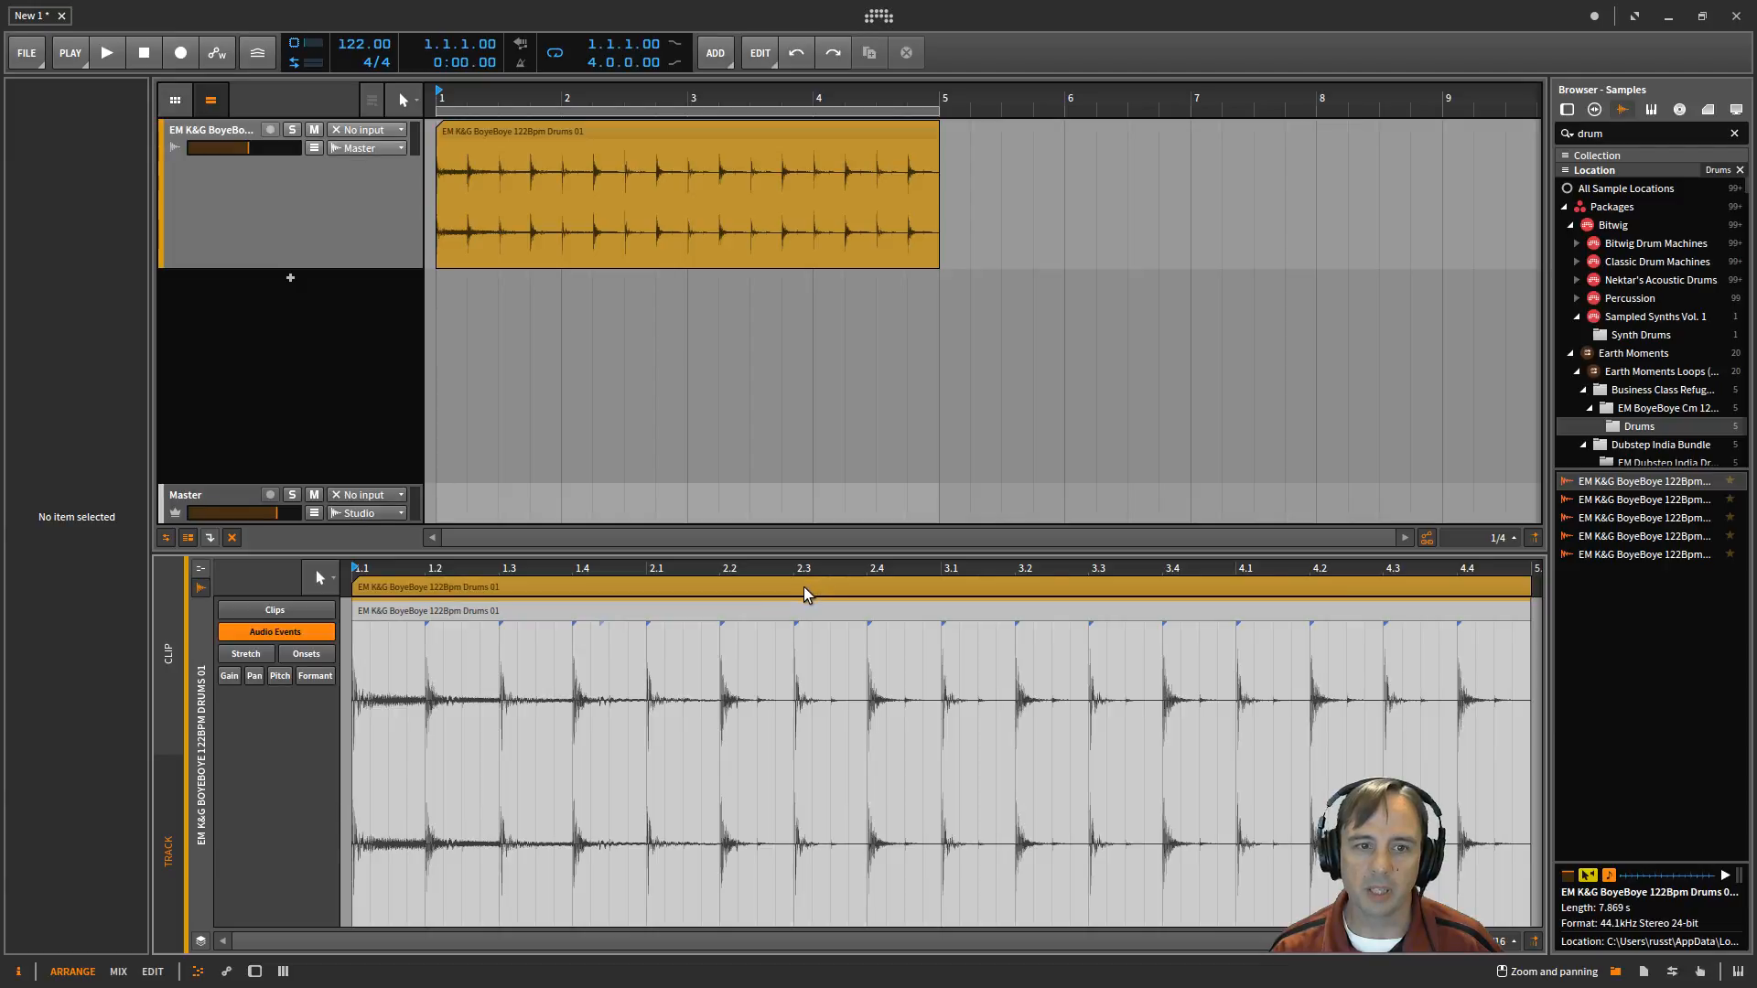
- Try to split the drum loop's audio event at its onsets and undo it
right_click(796, 611)
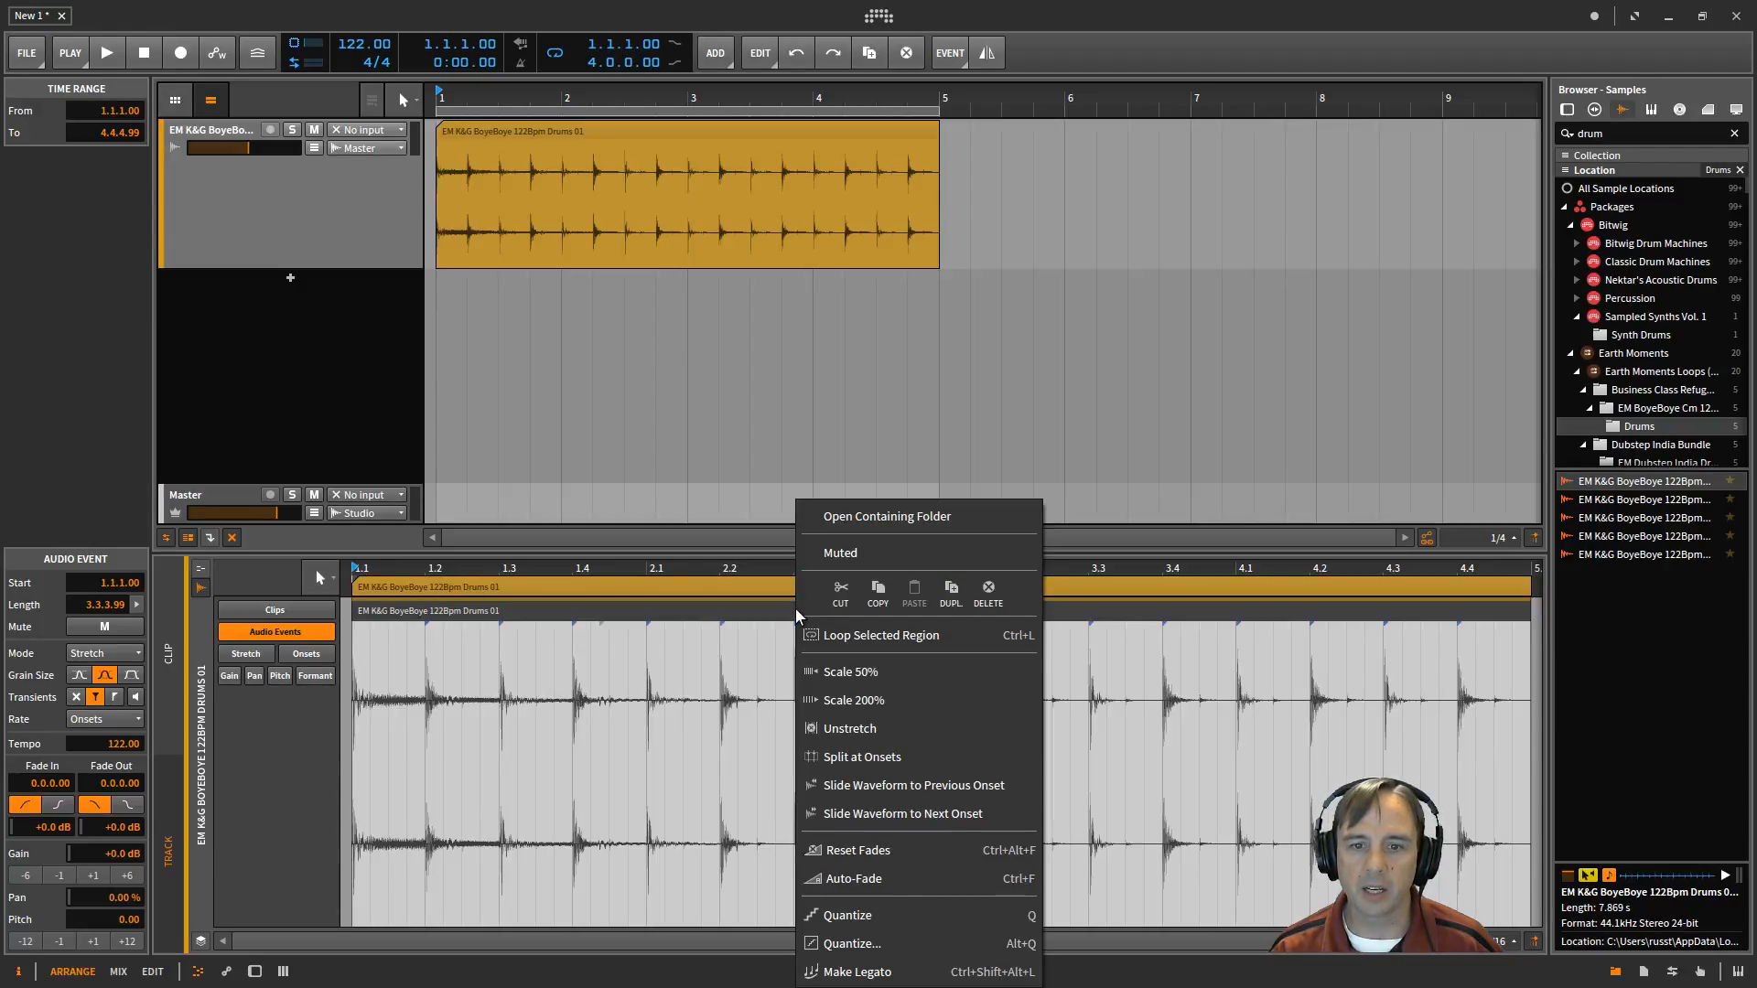
click(866, 753)
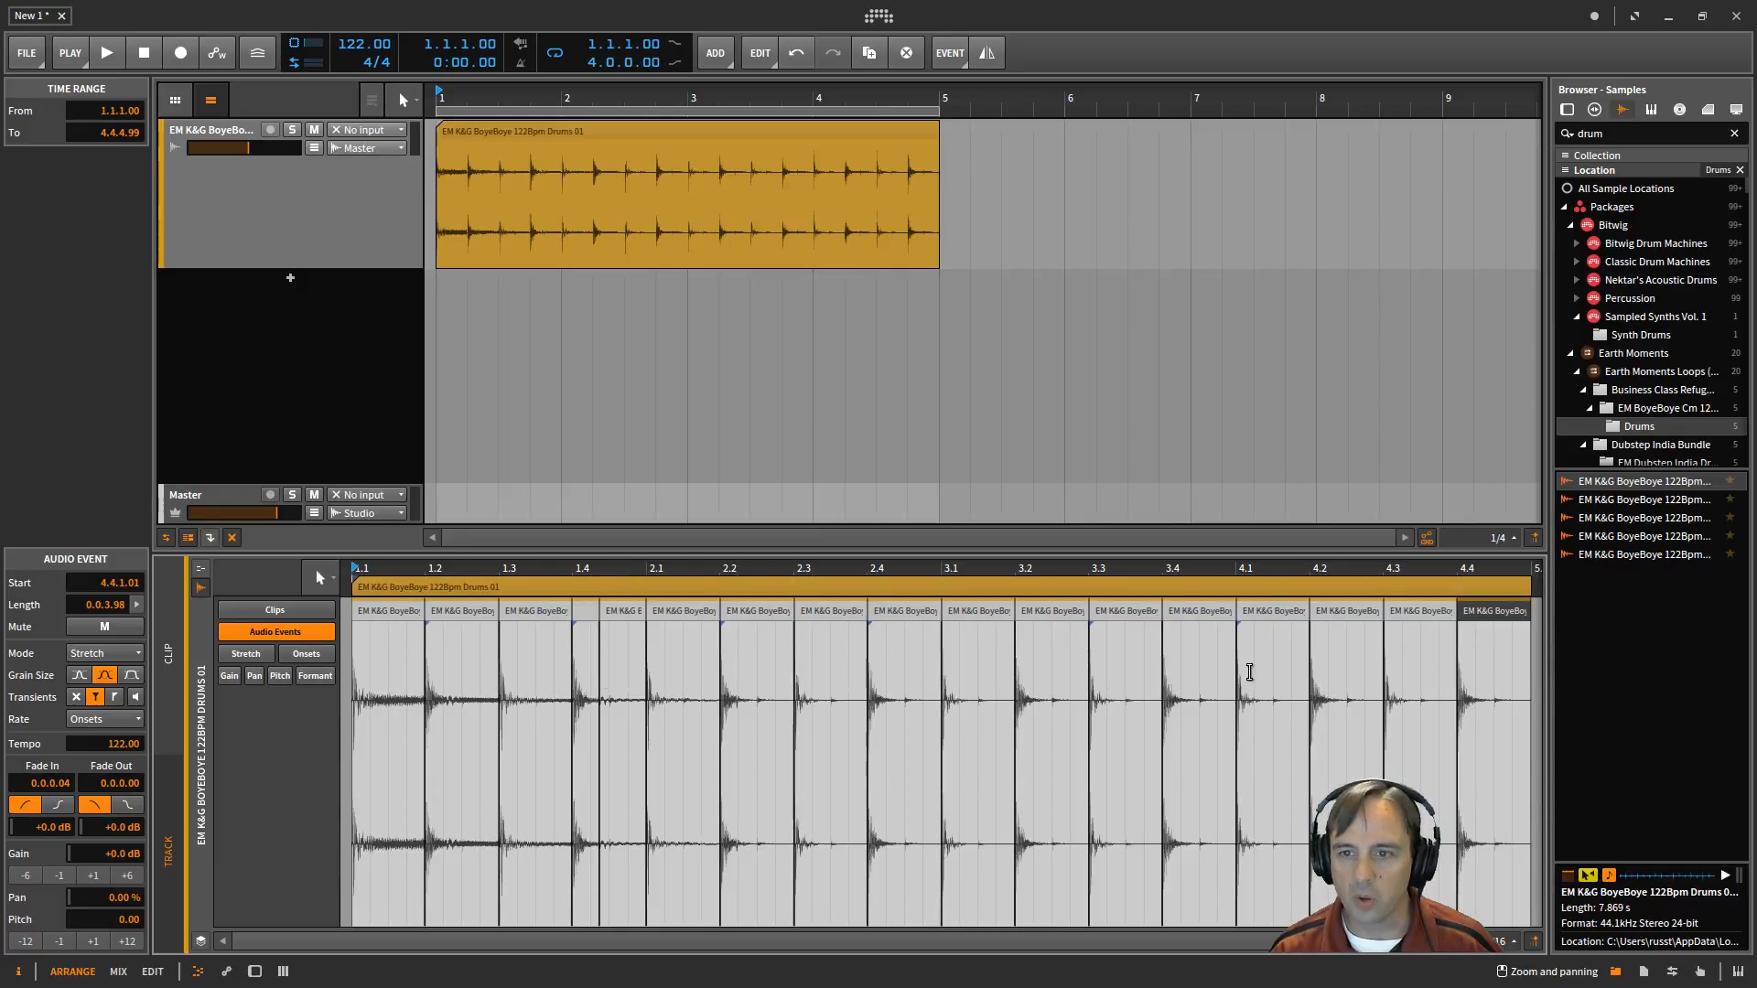
key(ctrl+z)
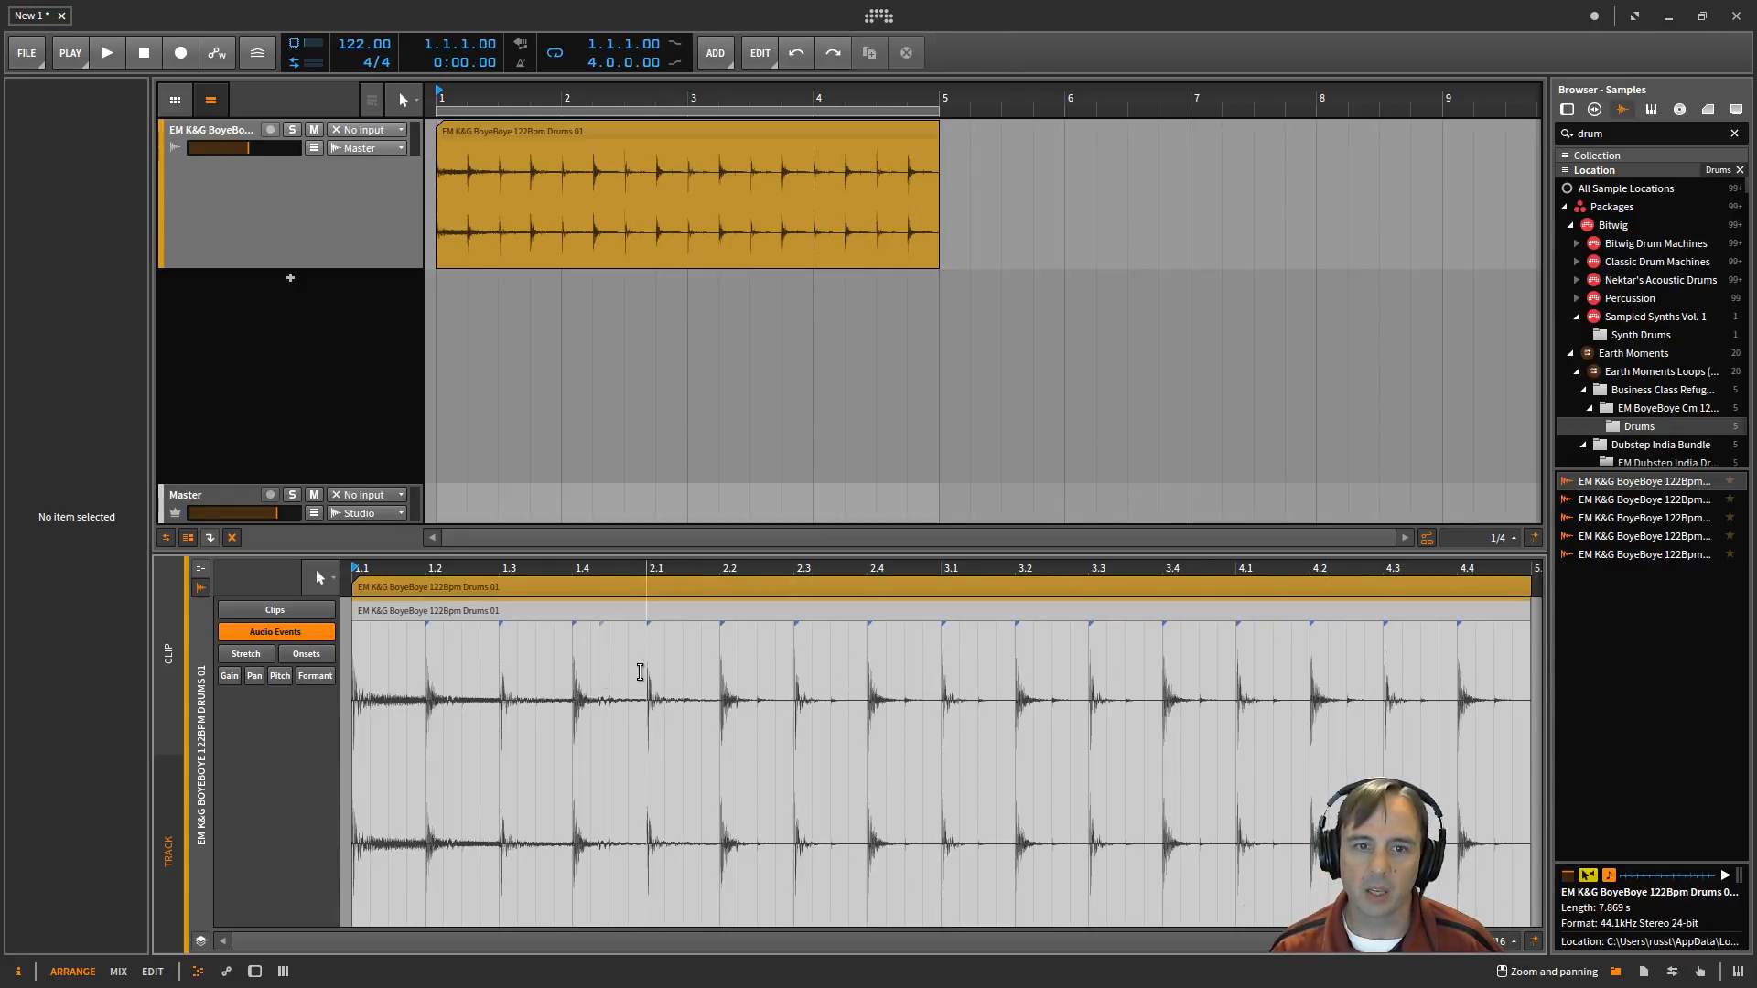
- Delete the extra onset marker between 1.4 and 2.1 in the drum loop's onset view
click(600, 625)
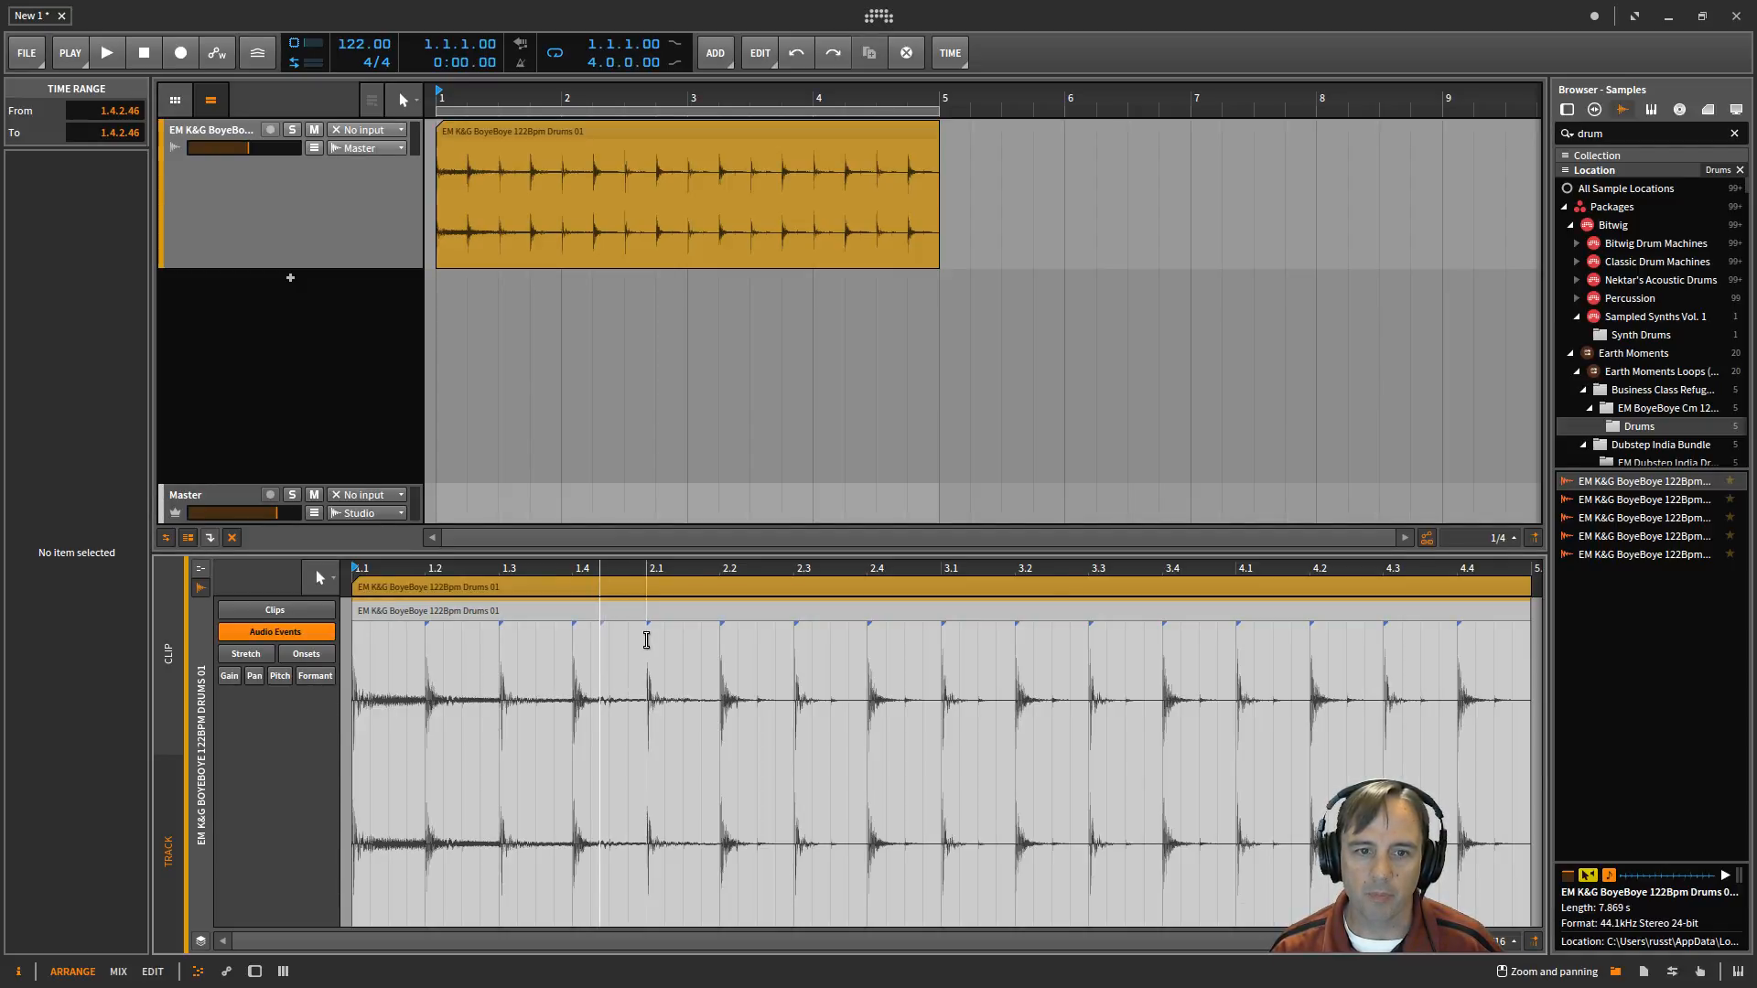
click(617, 619)
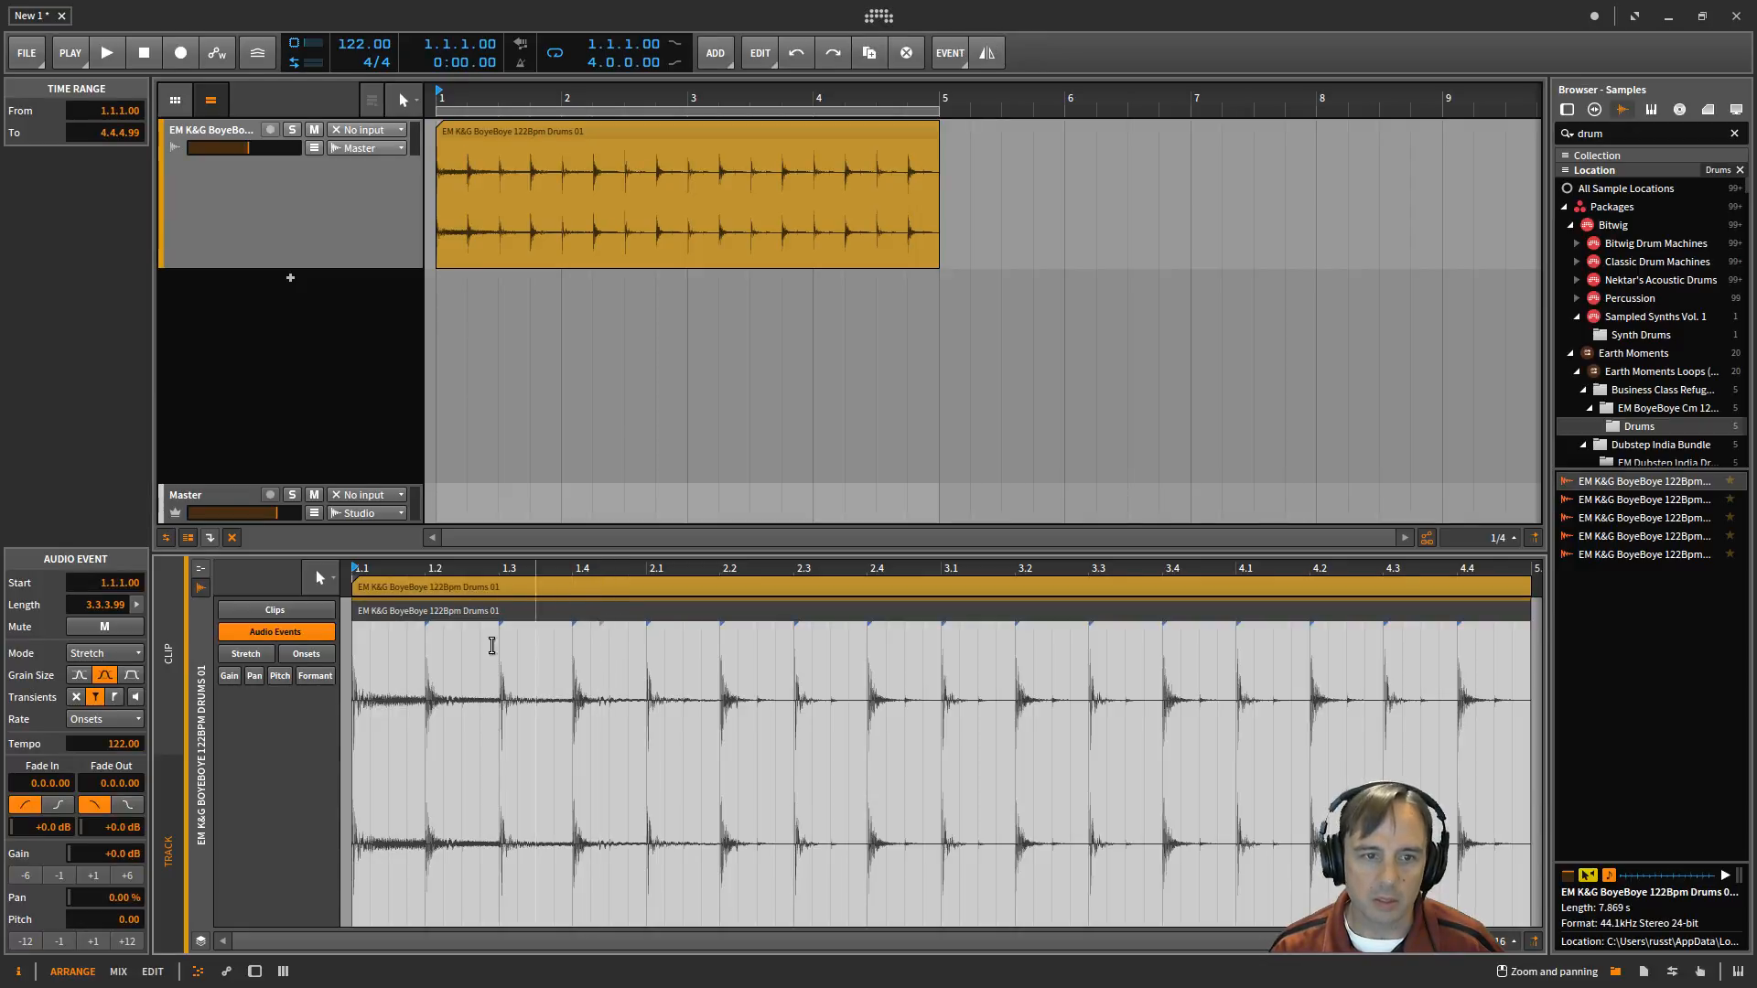
click(295, 655)
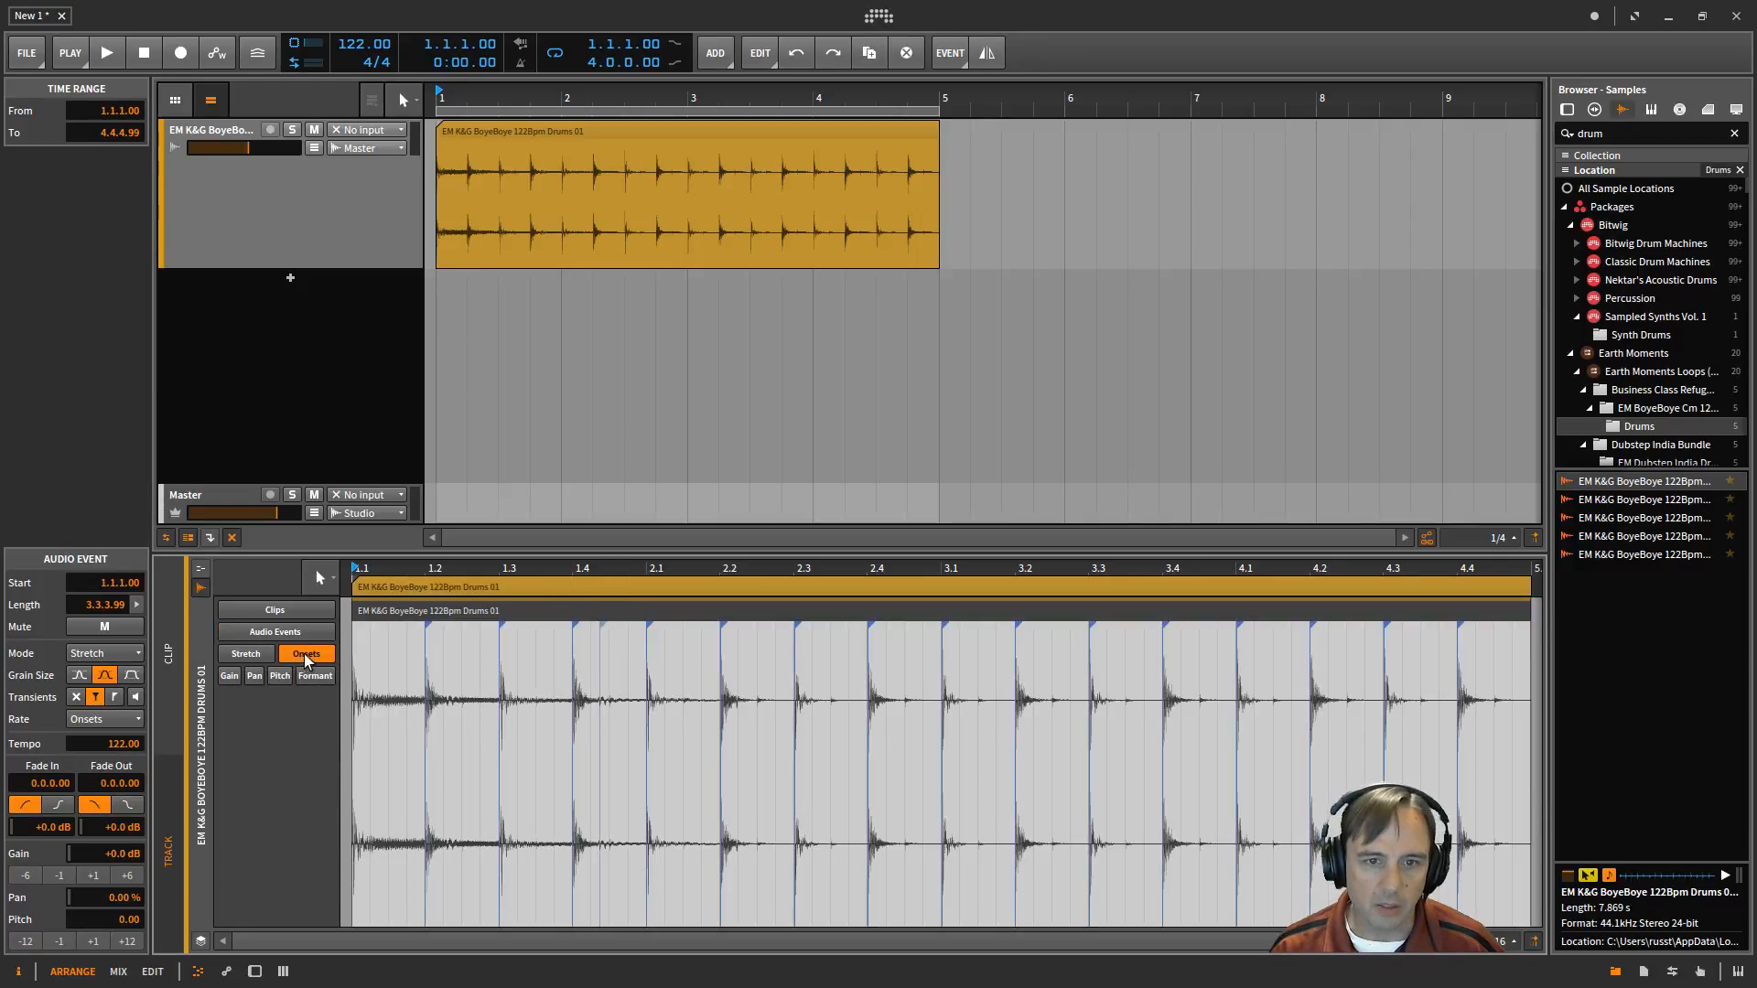
click(602, 628)
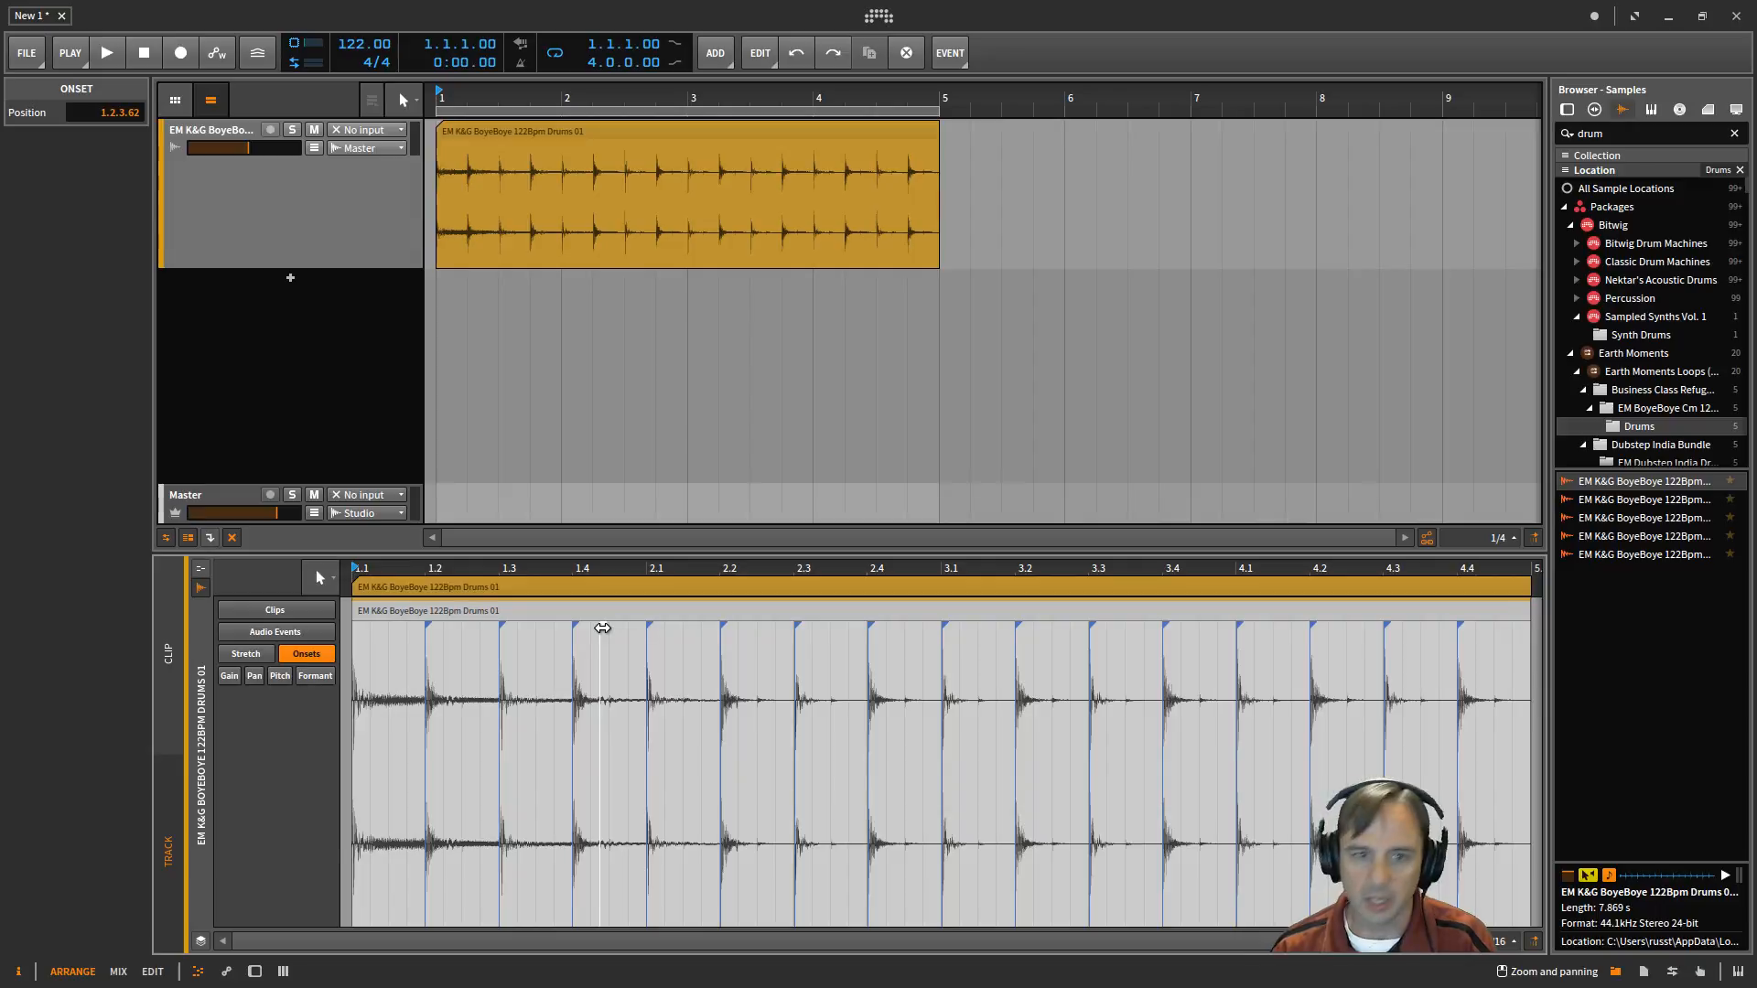
key(Delete)
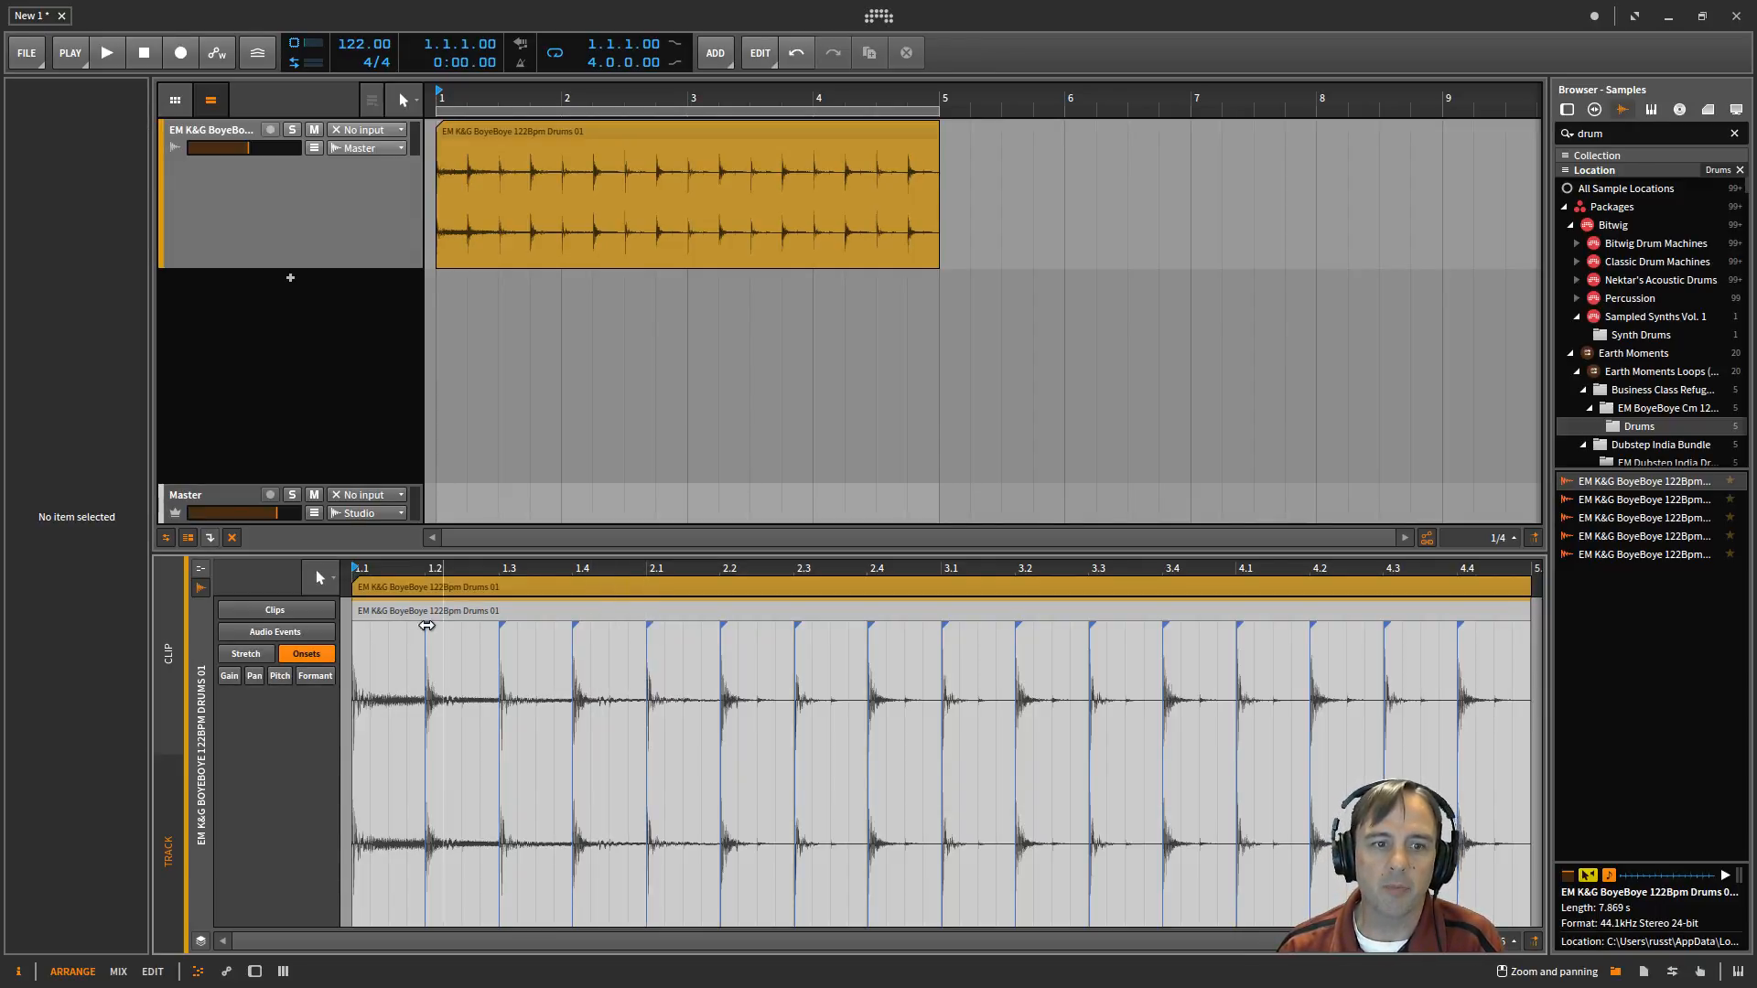
- Return to the audio events view and split the drum loop's event at its onsets
click(295, 611)
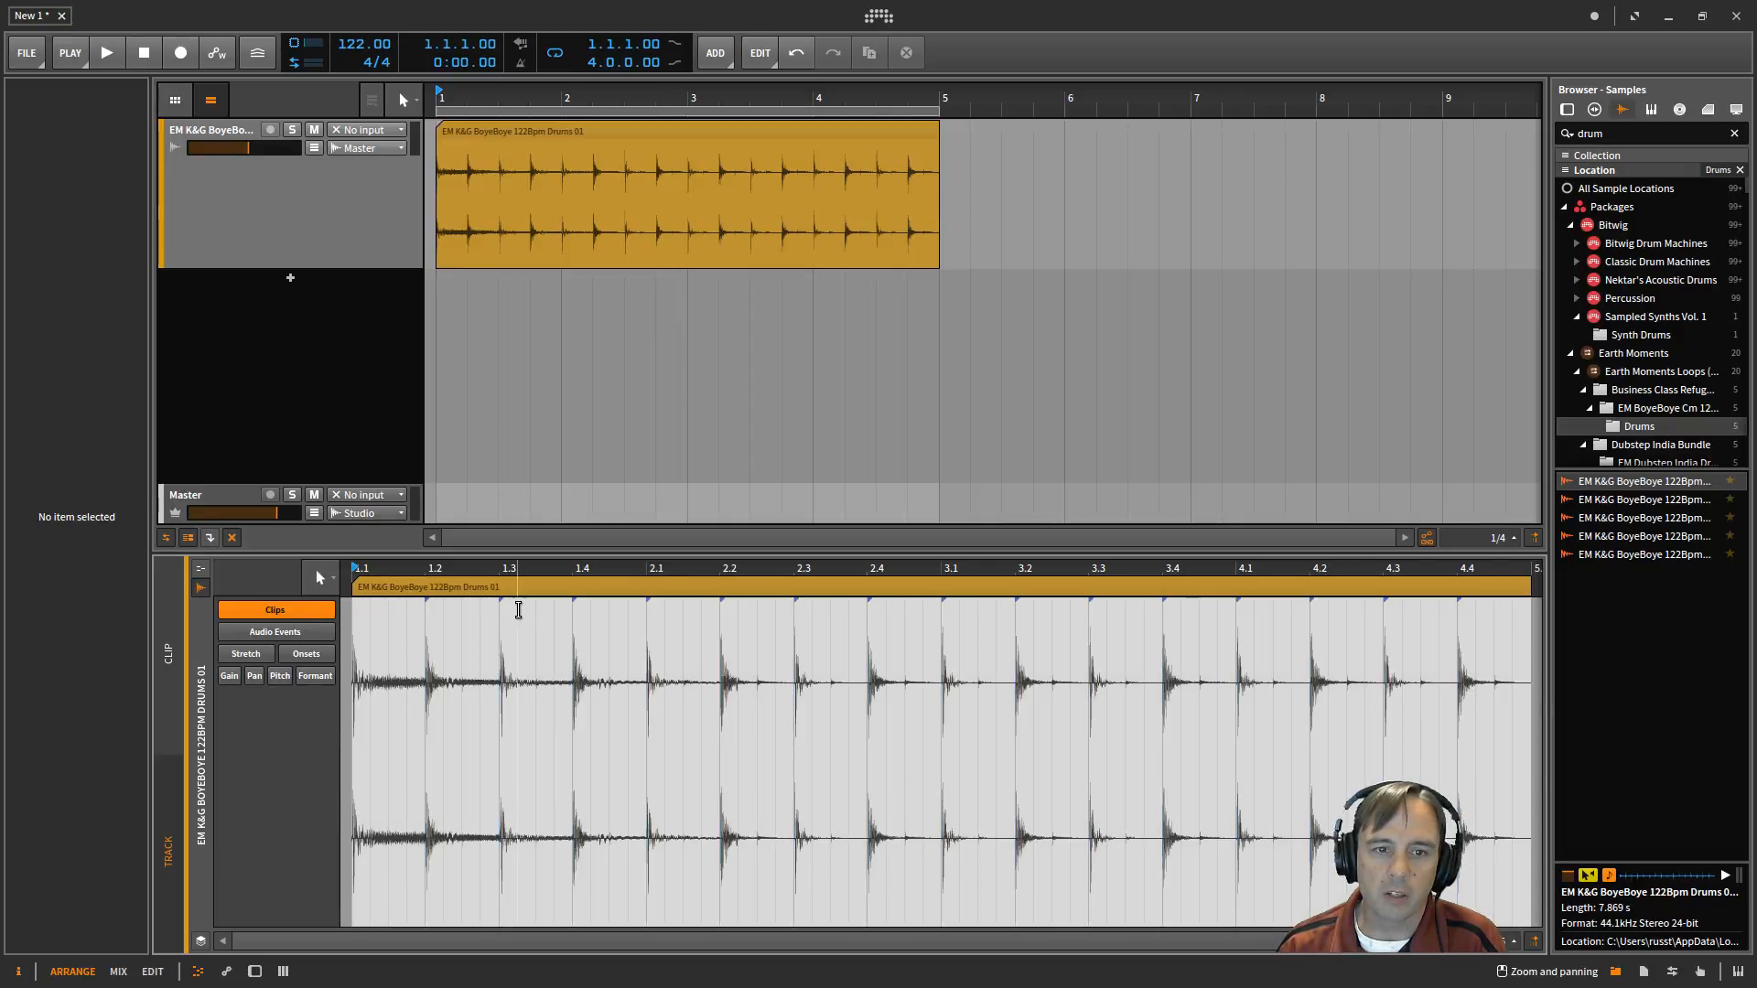
click(276, 629)
right_click(568, 607)
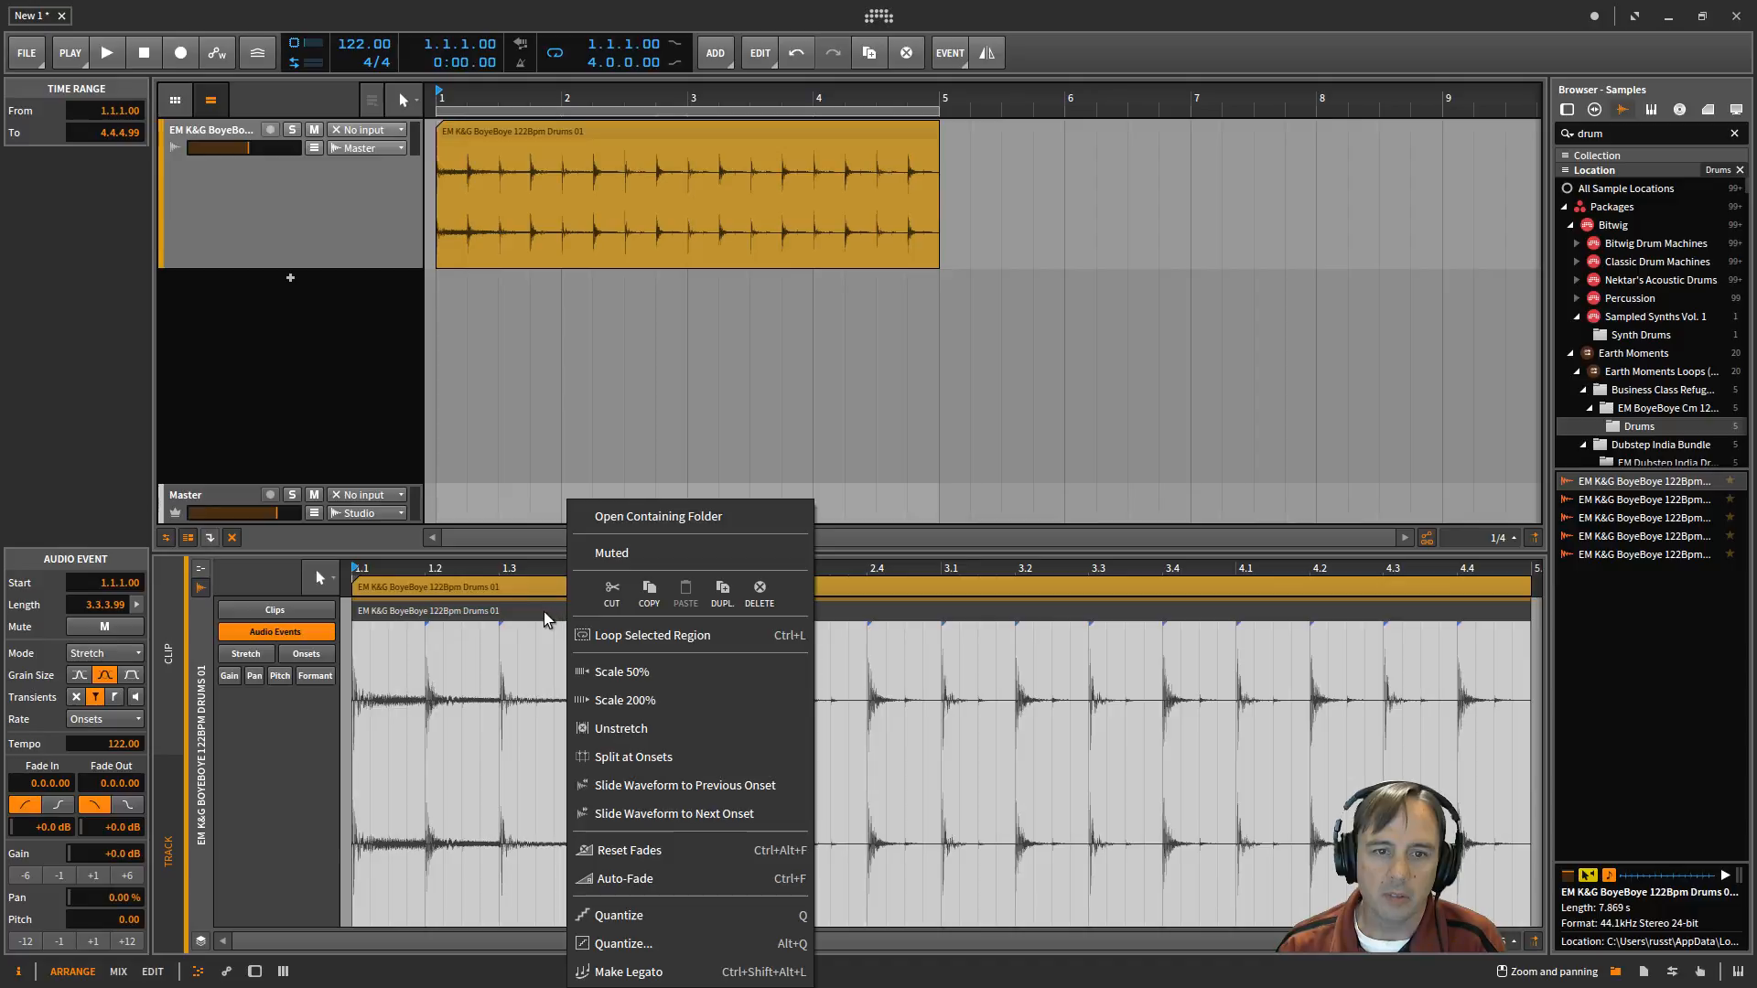
click(646, 758)
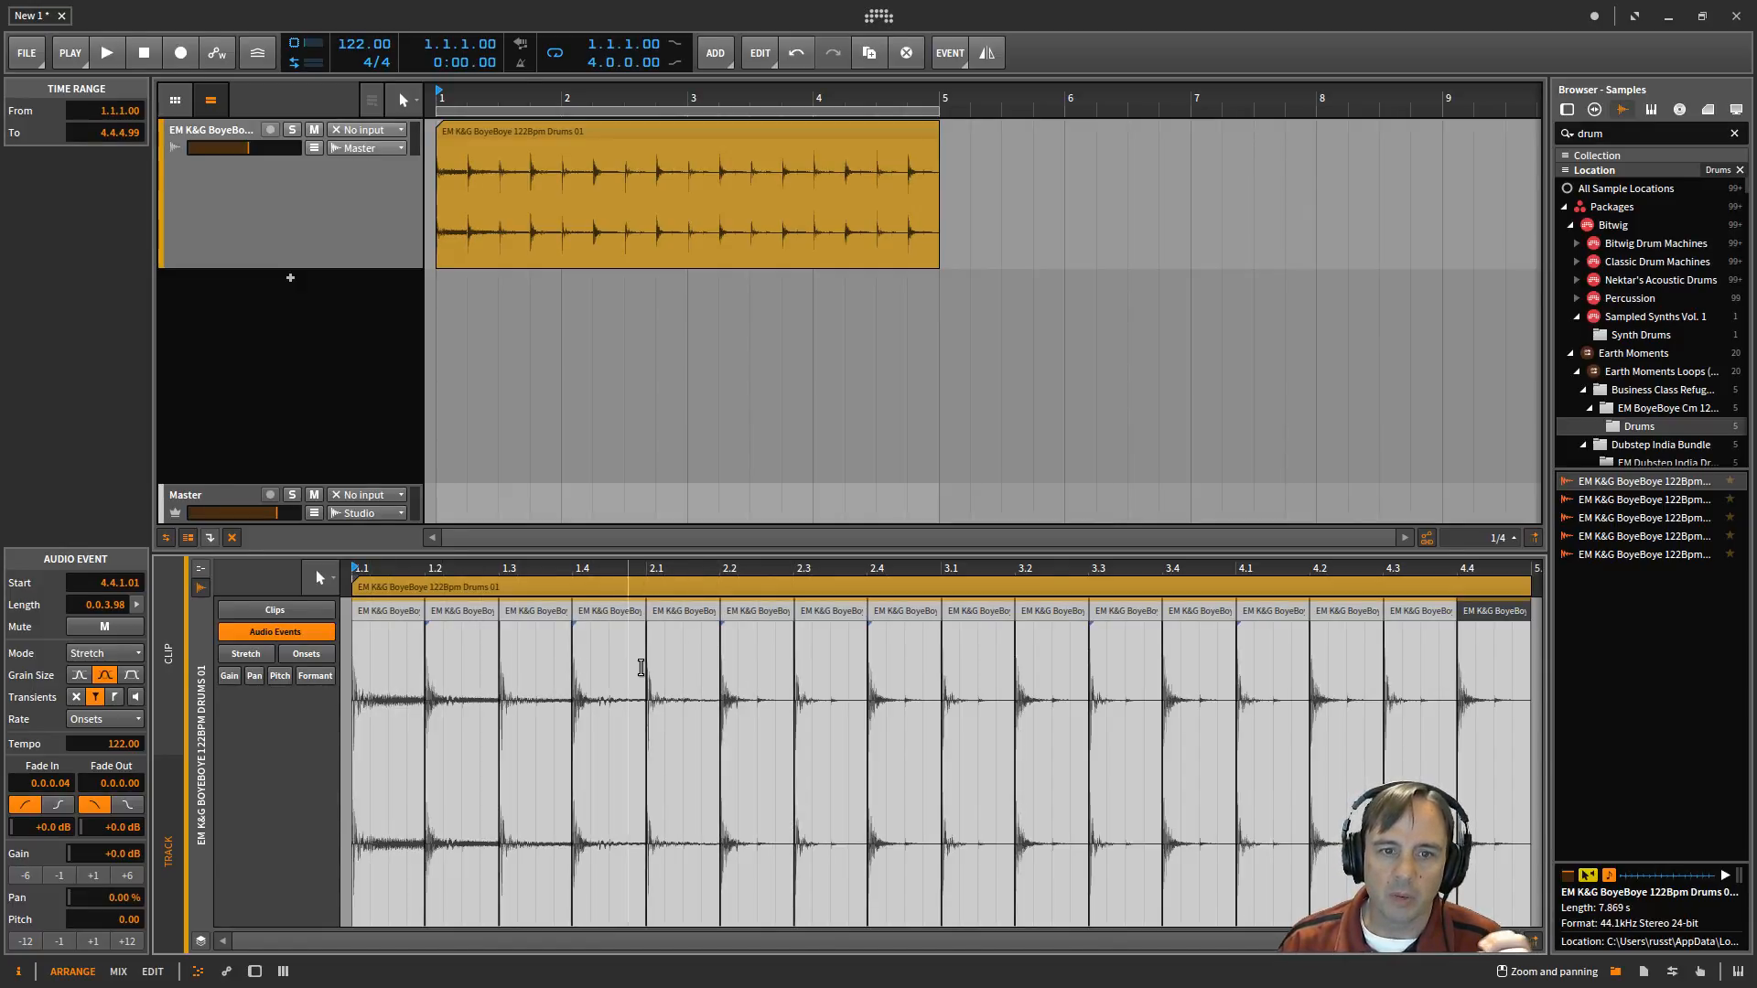
- Reverse the audio event slice that starts at 1.2 and clear the selection
click(463, 615)
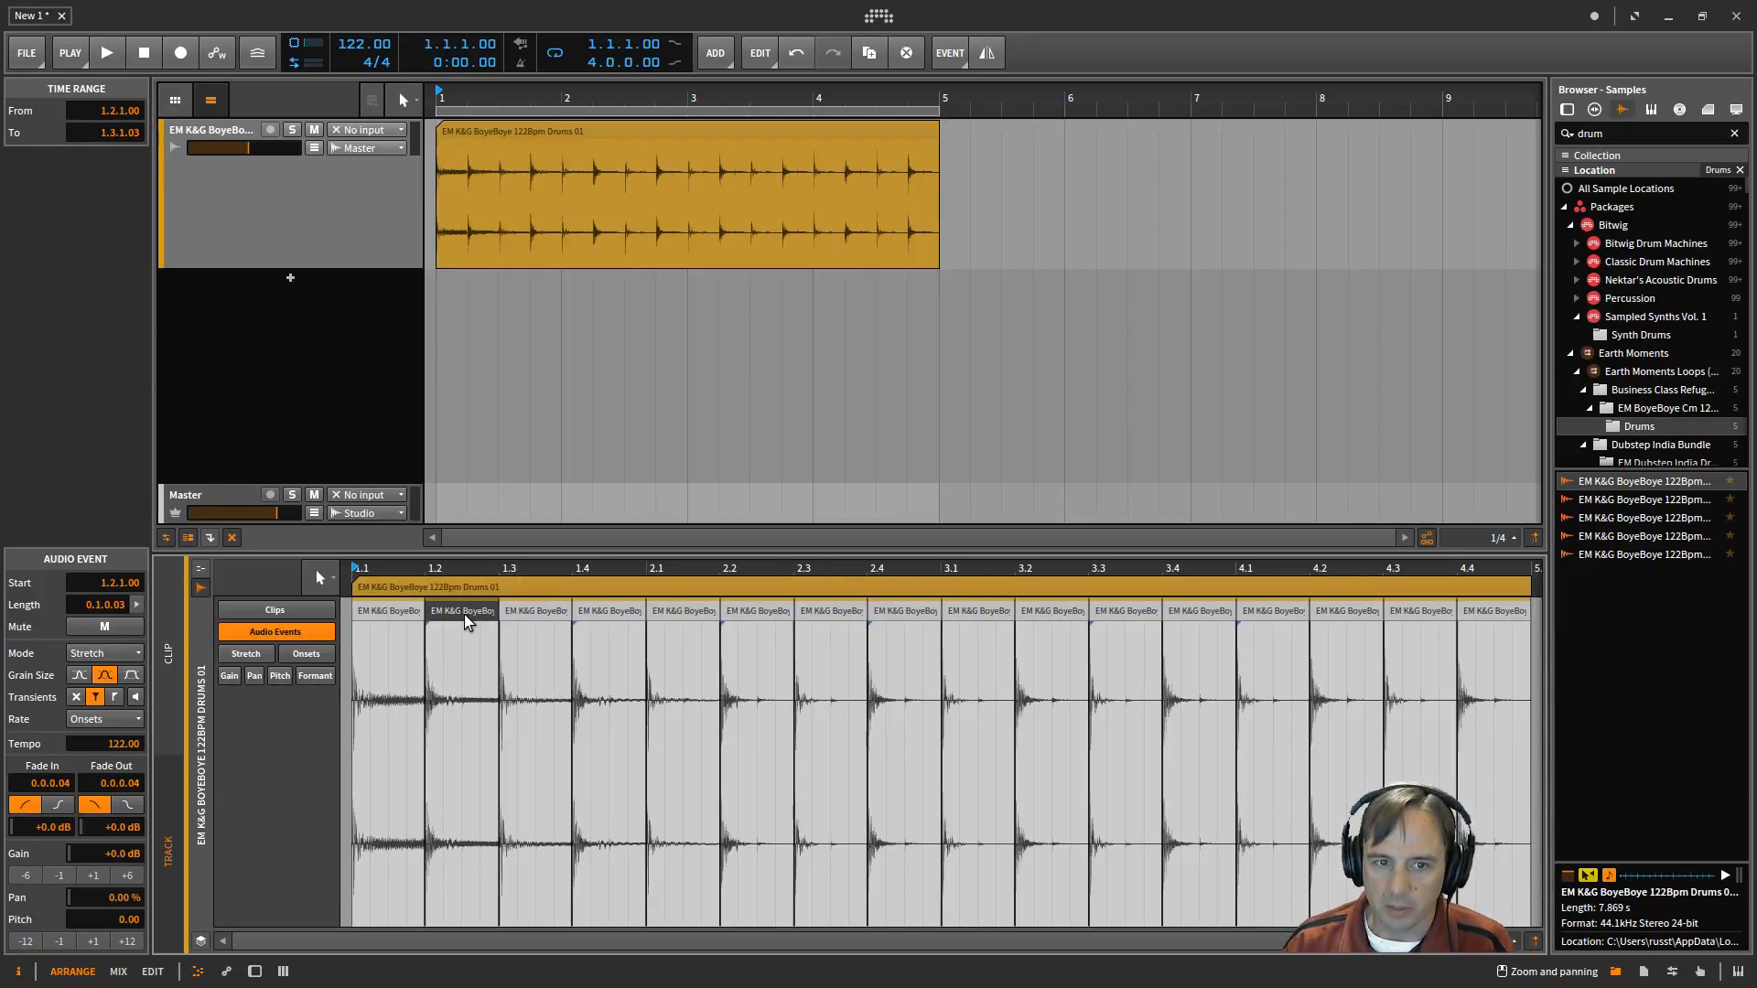
click(992, 57)
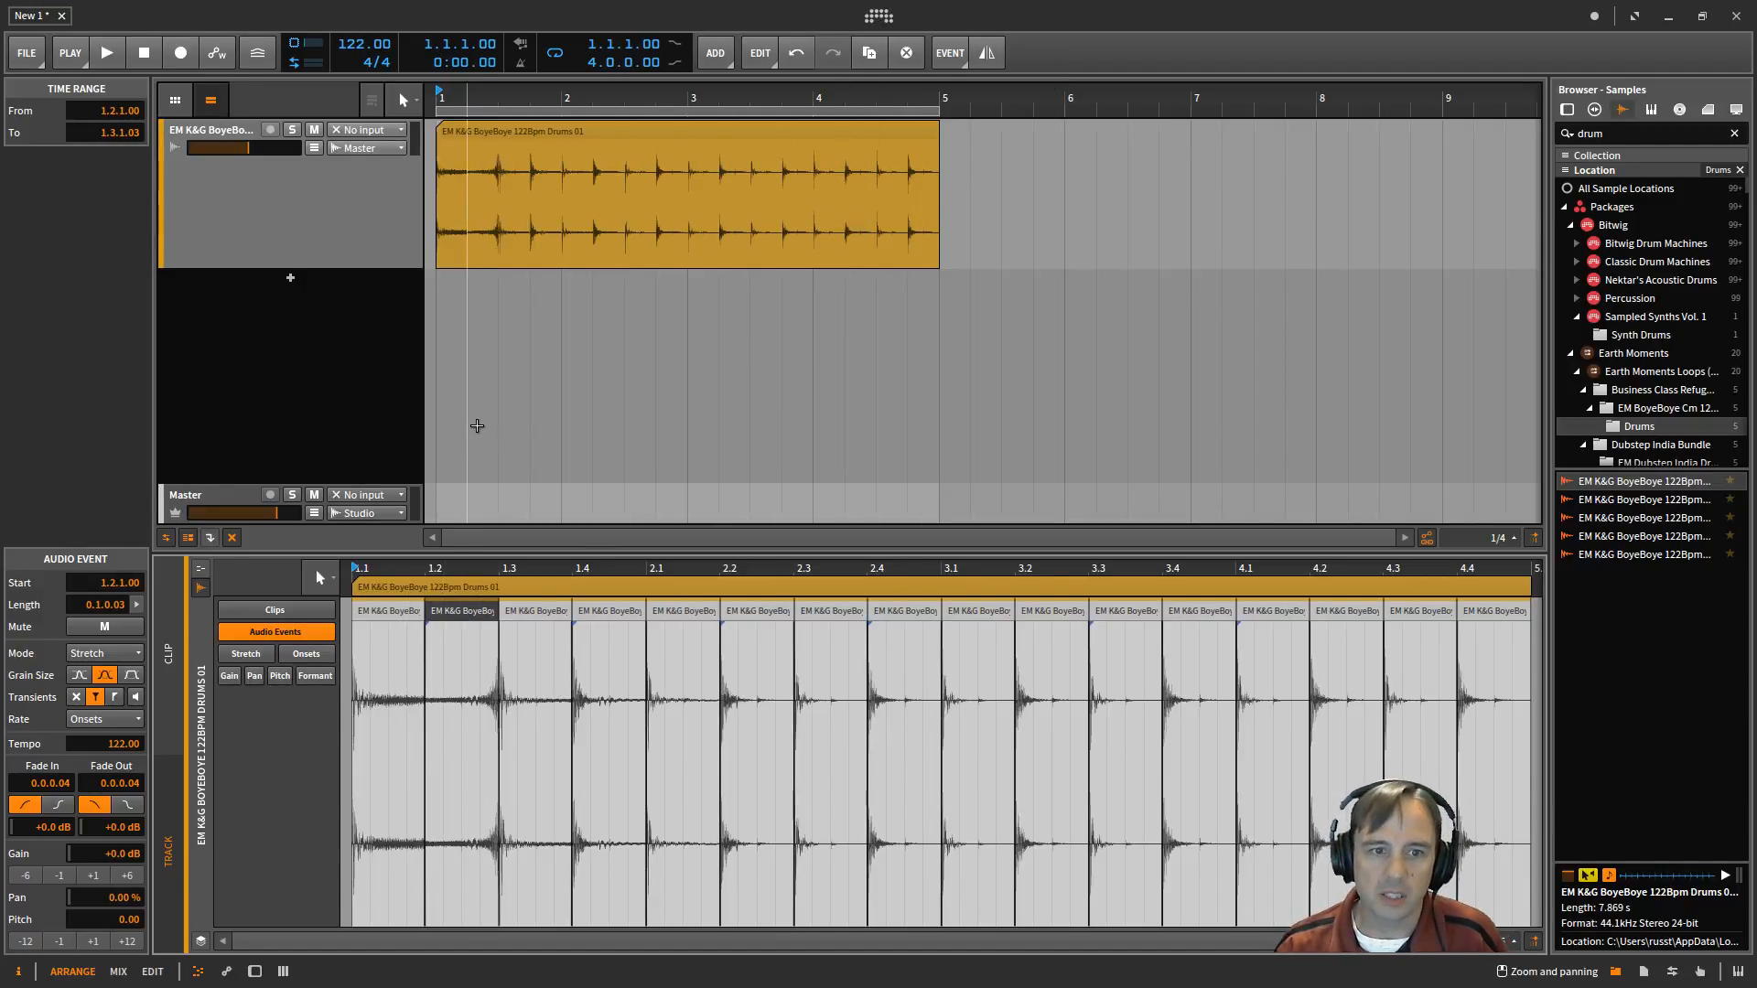
click(427, 378)
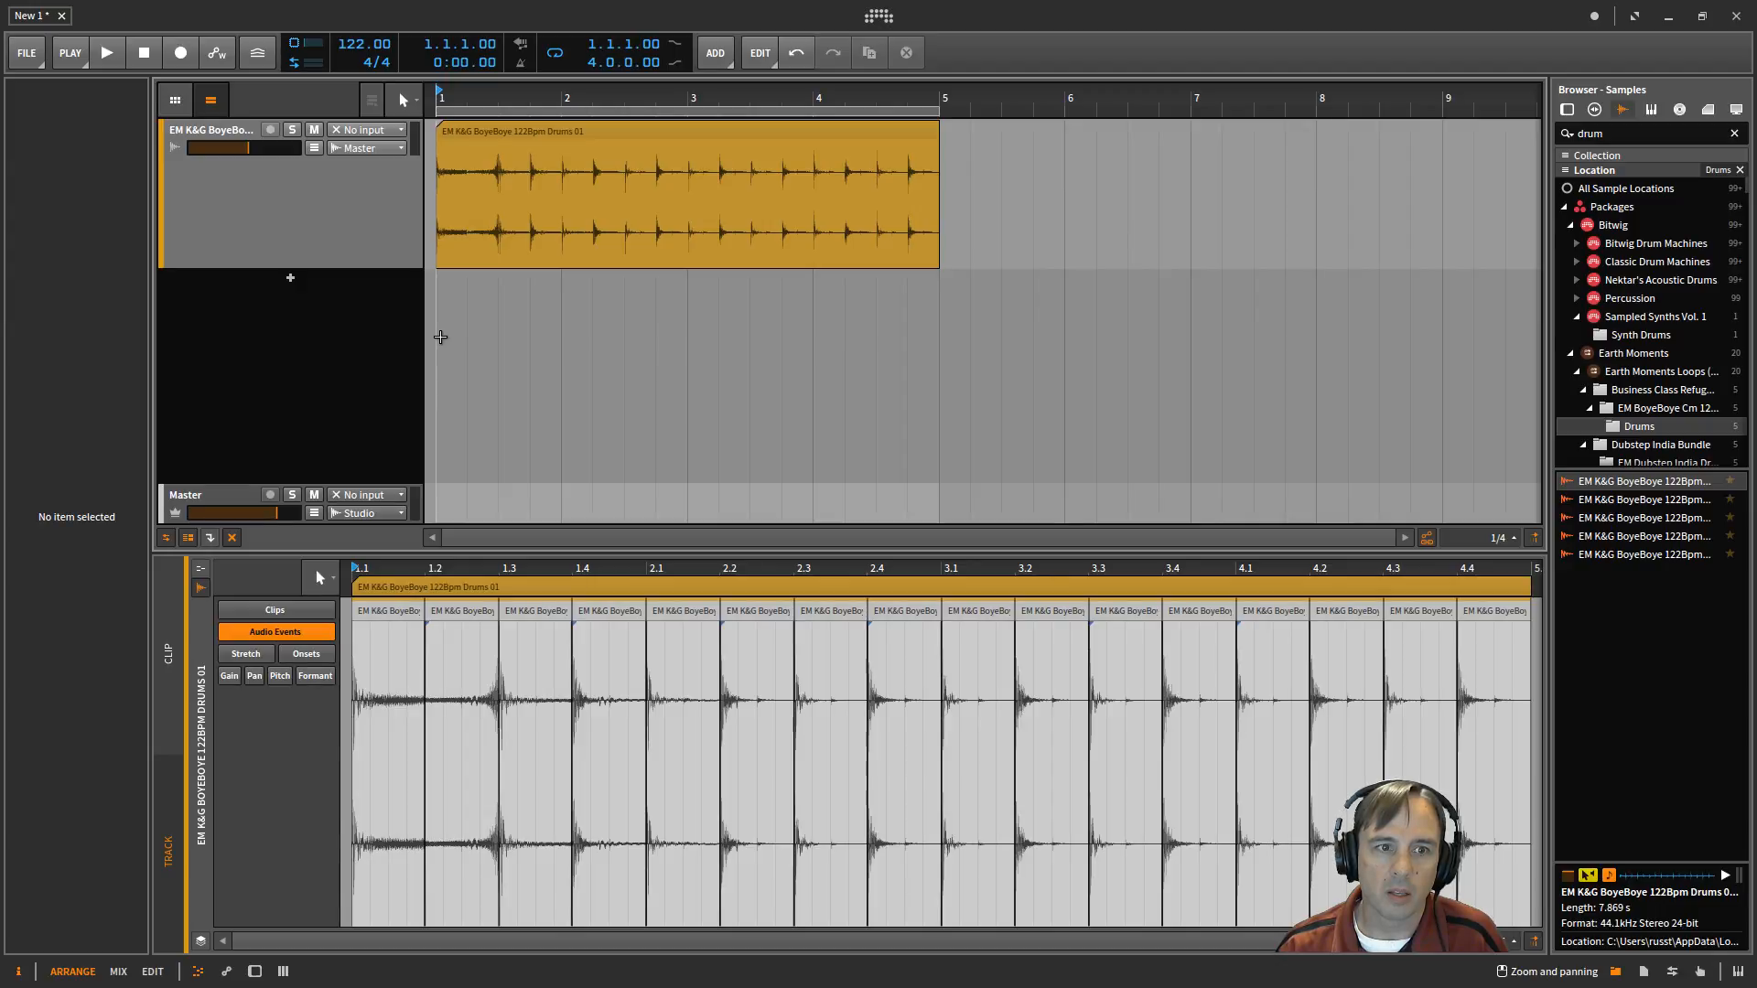
- Play the drum loop from its start to hear the reversed slice at 1.2
key(space)
key(space)
key(space)
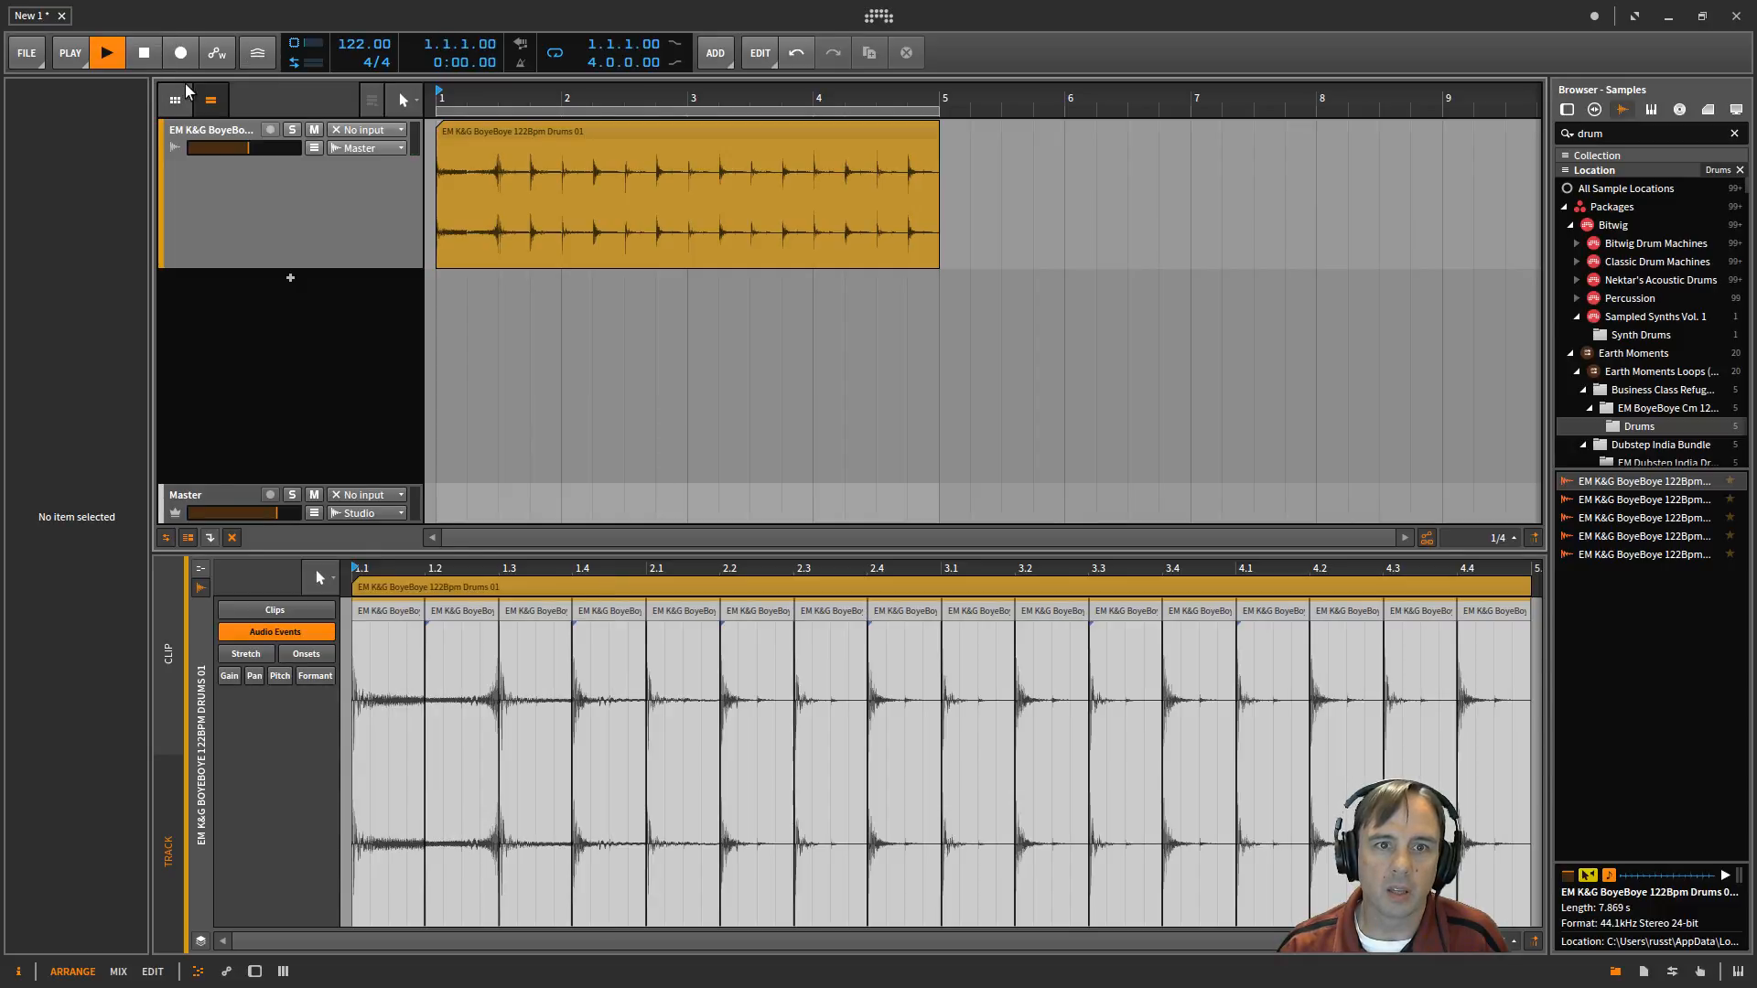
key(space)
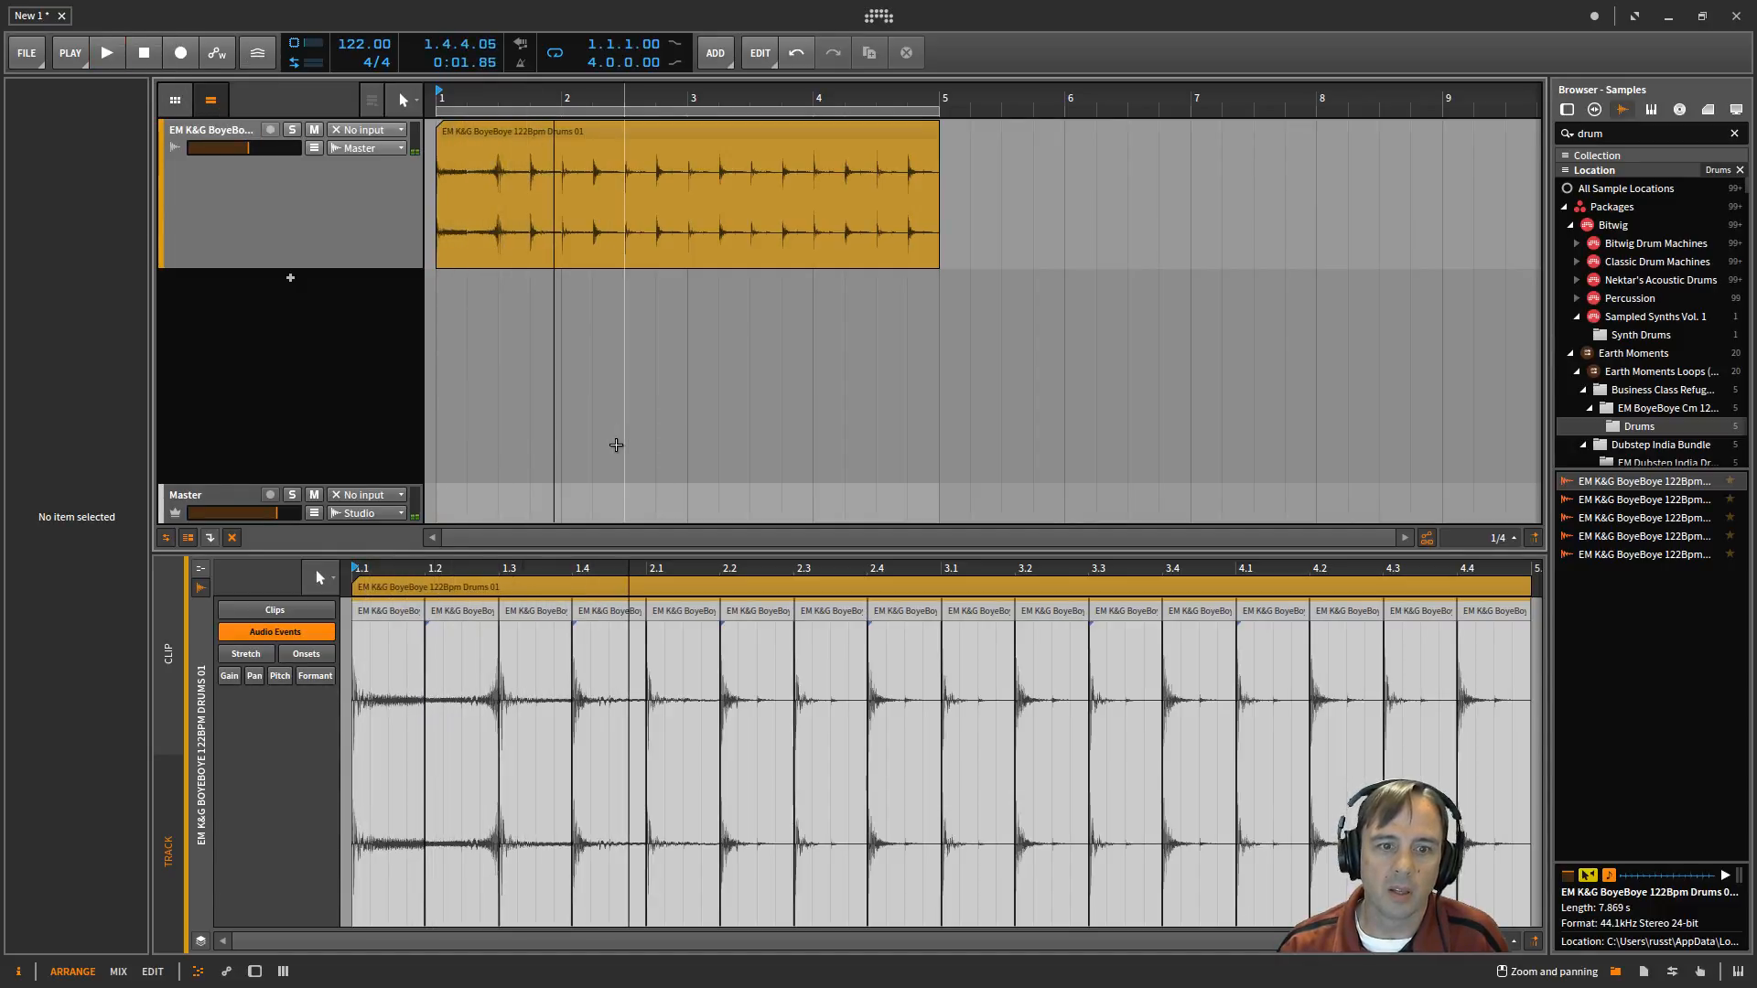
- Undo the reversal of the slice at 1.2, play the original for comparison, and redo the reversal
click(465, 612)
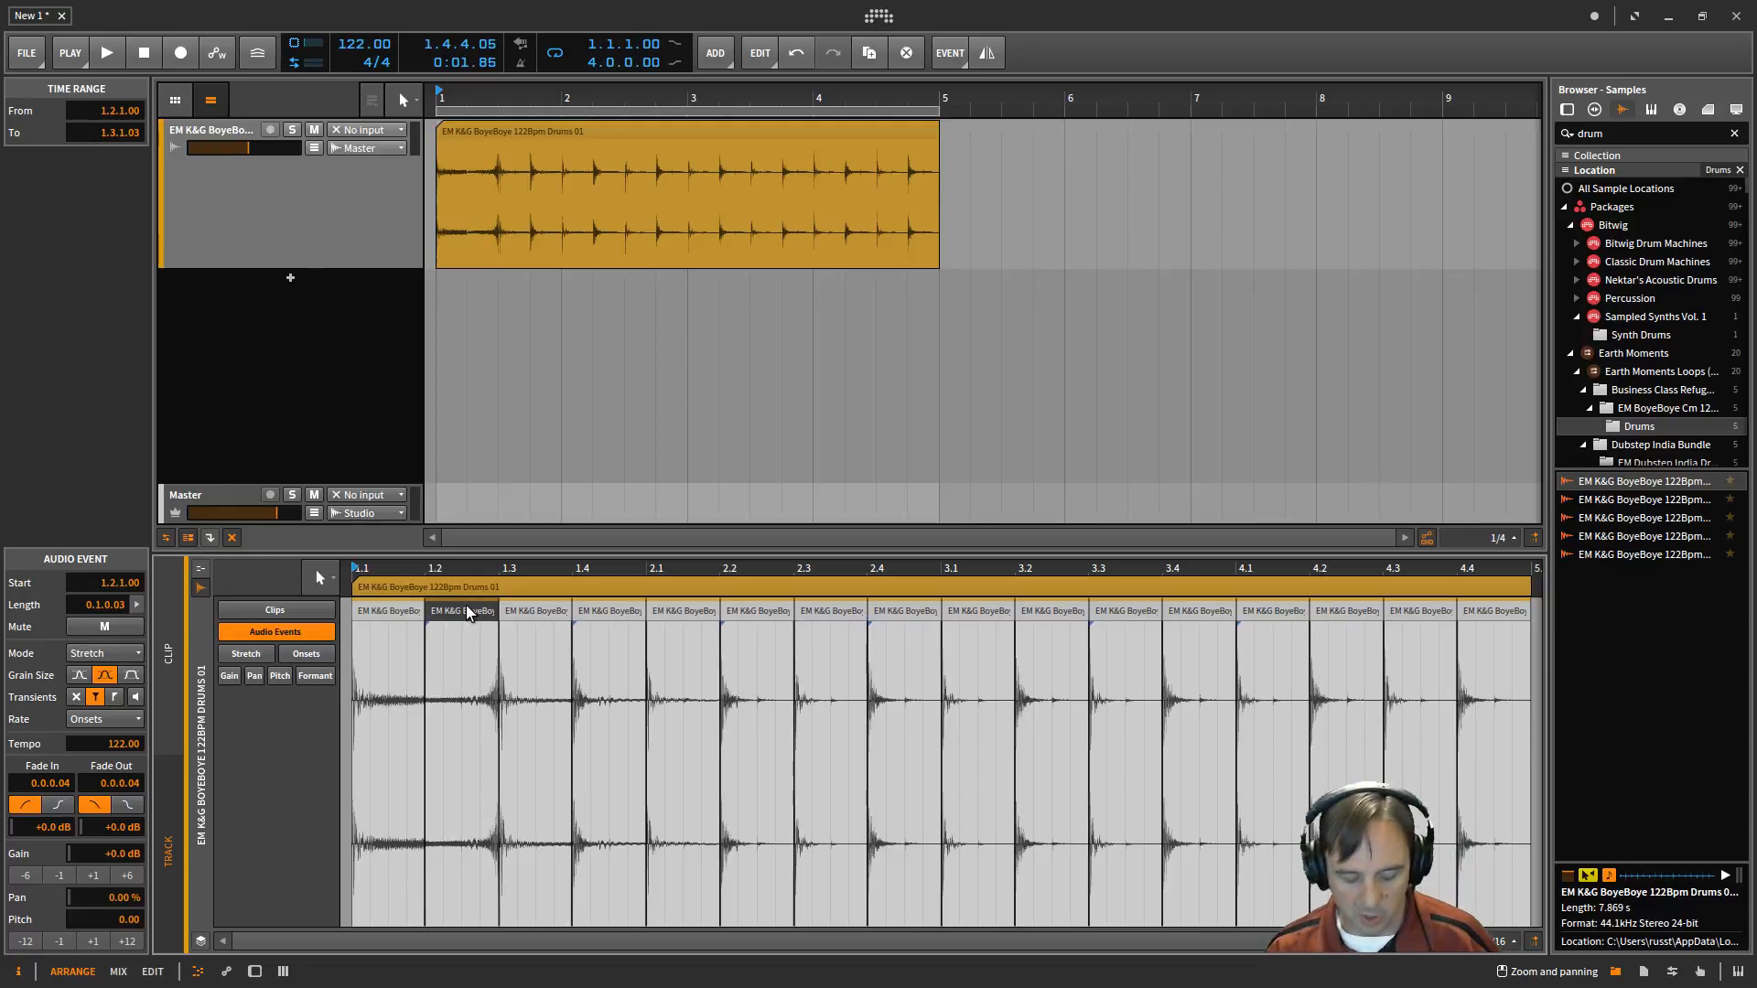
key(ctrl+z)
key(space)
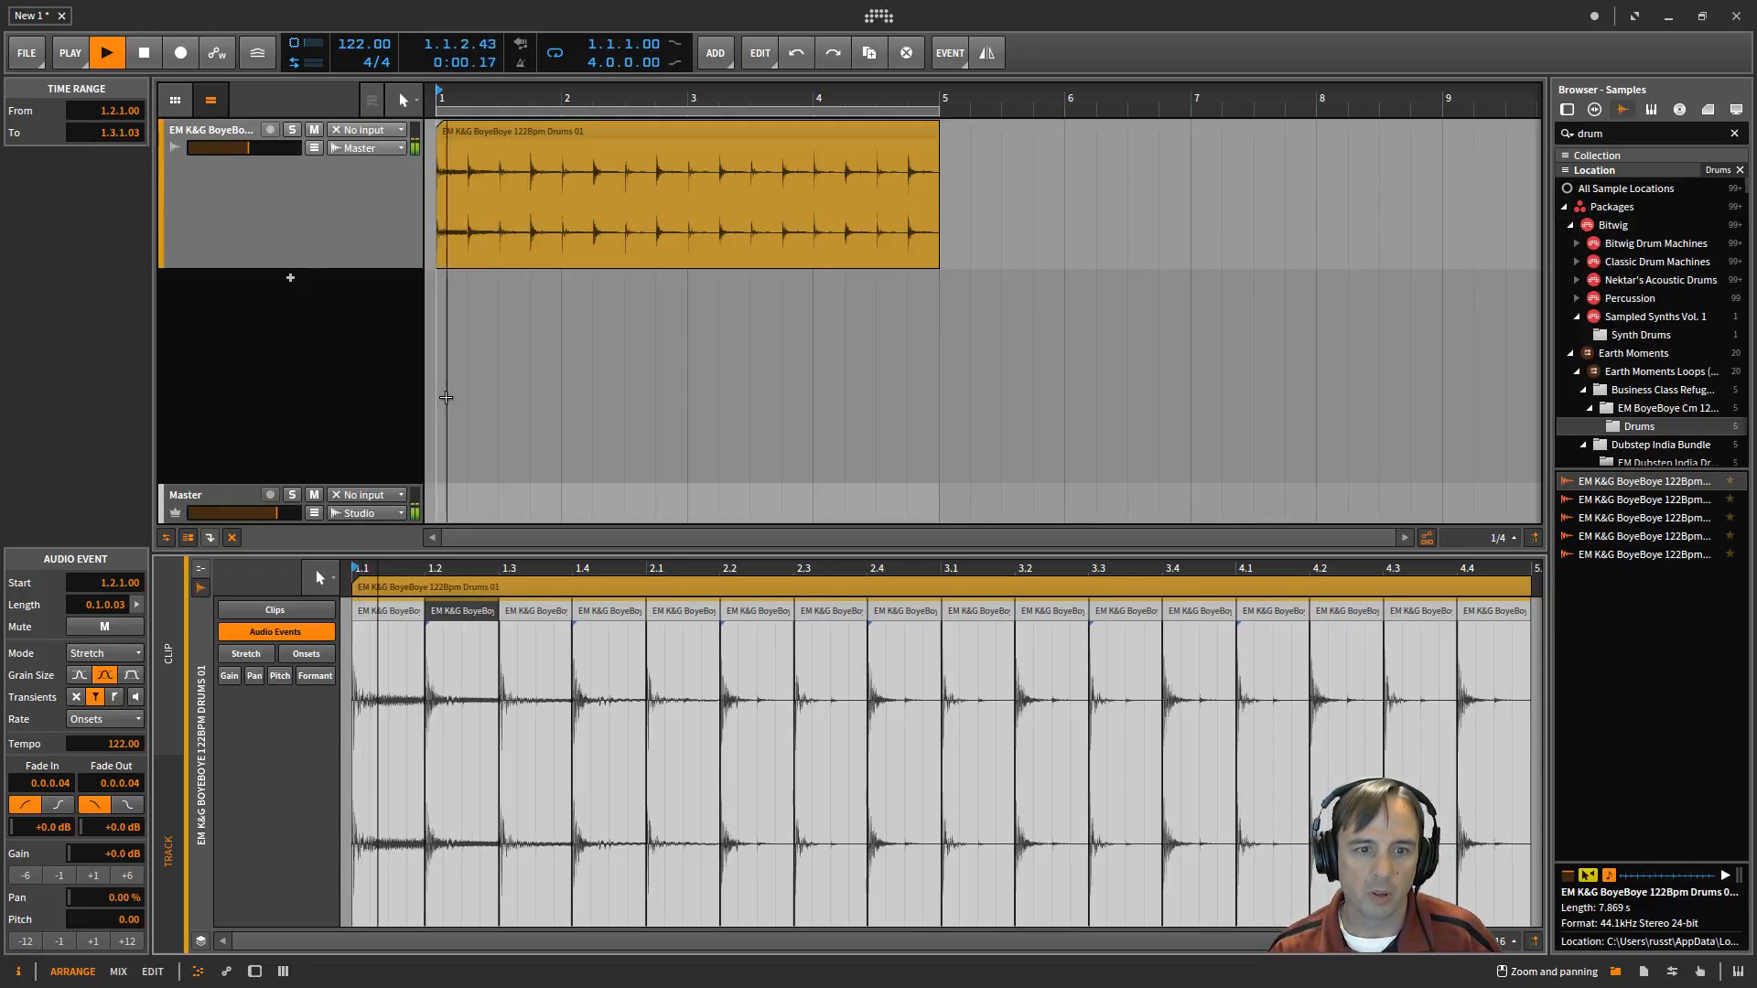
key(space)
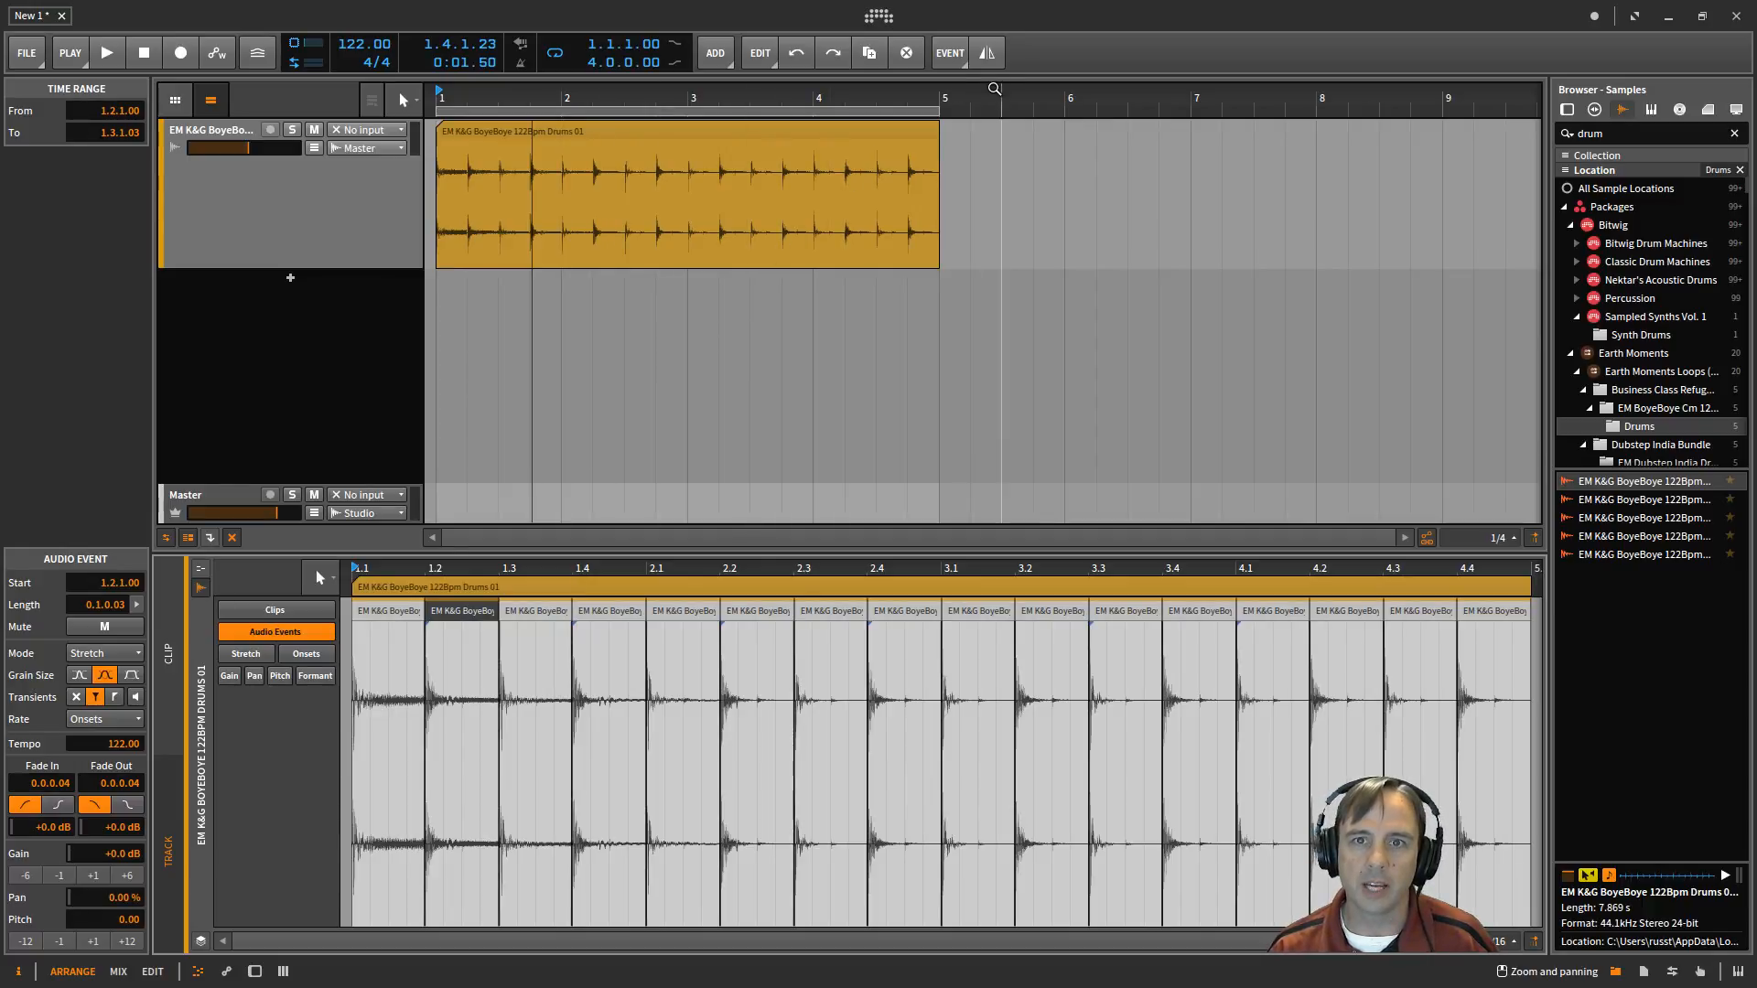
key(ctrl+shift+z)
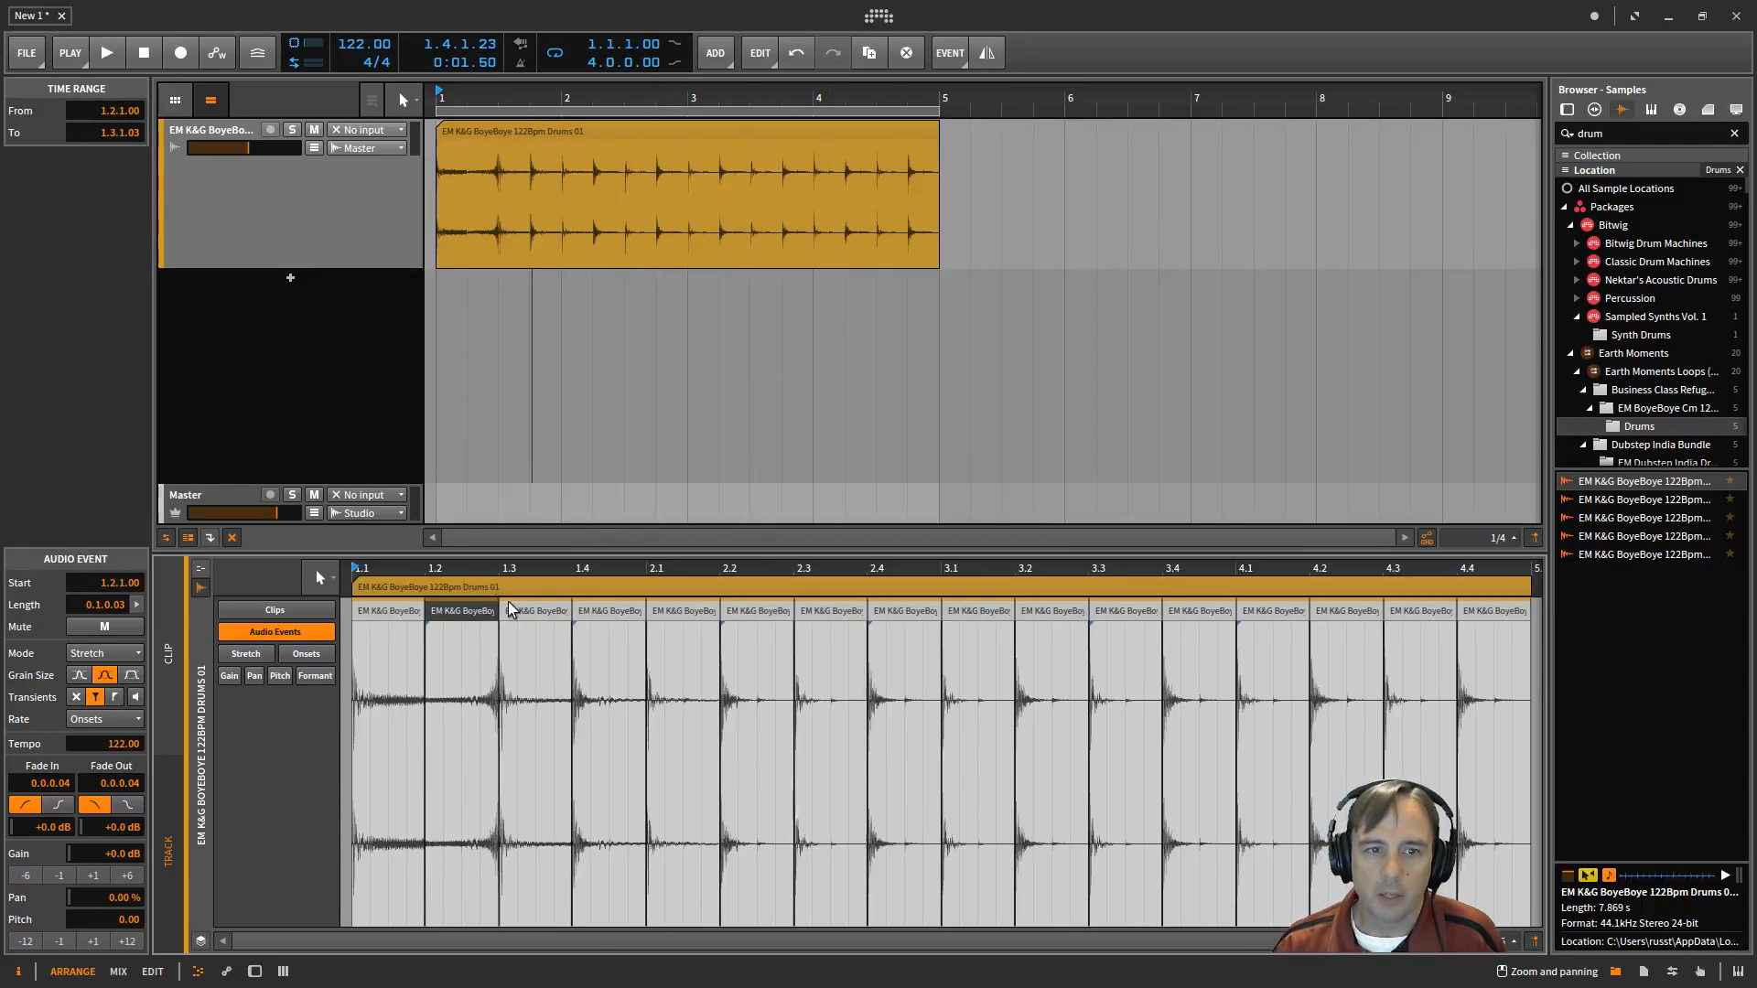
- Reverse the audio event slices starting at 2.2, 3.3 and 4.3, and play the edited drum loop
click(756, 611)
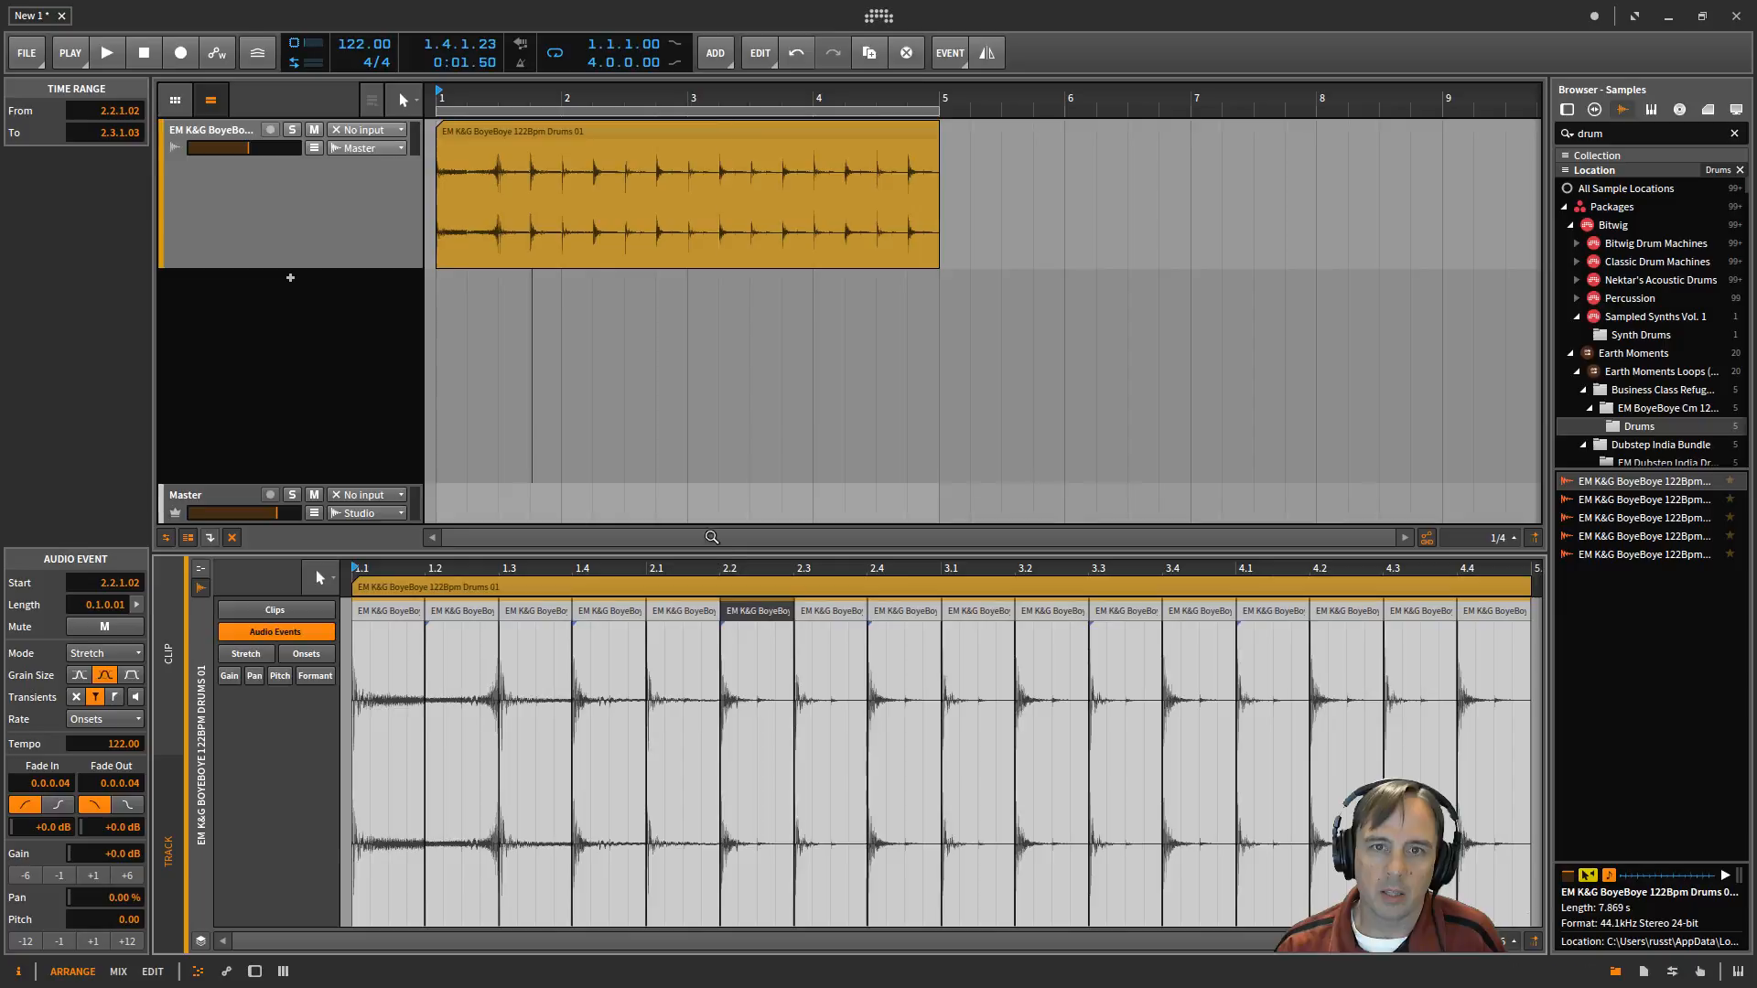
click(990, 52)
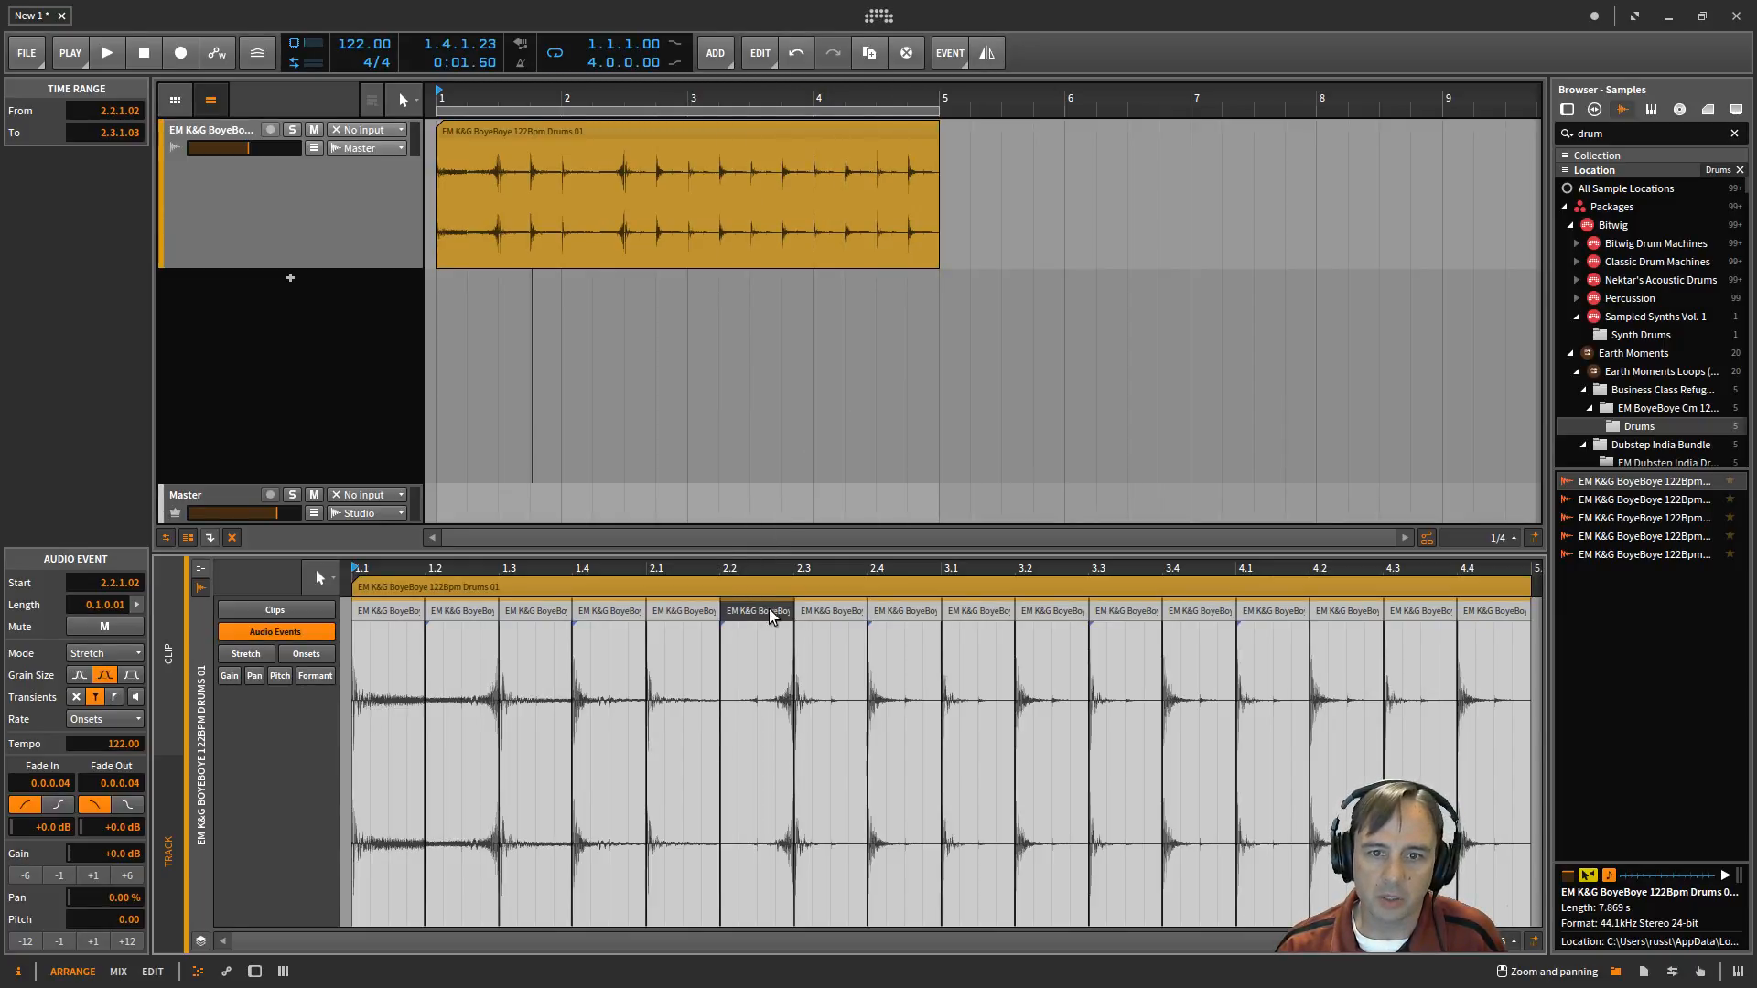
right_click(1040, 611)
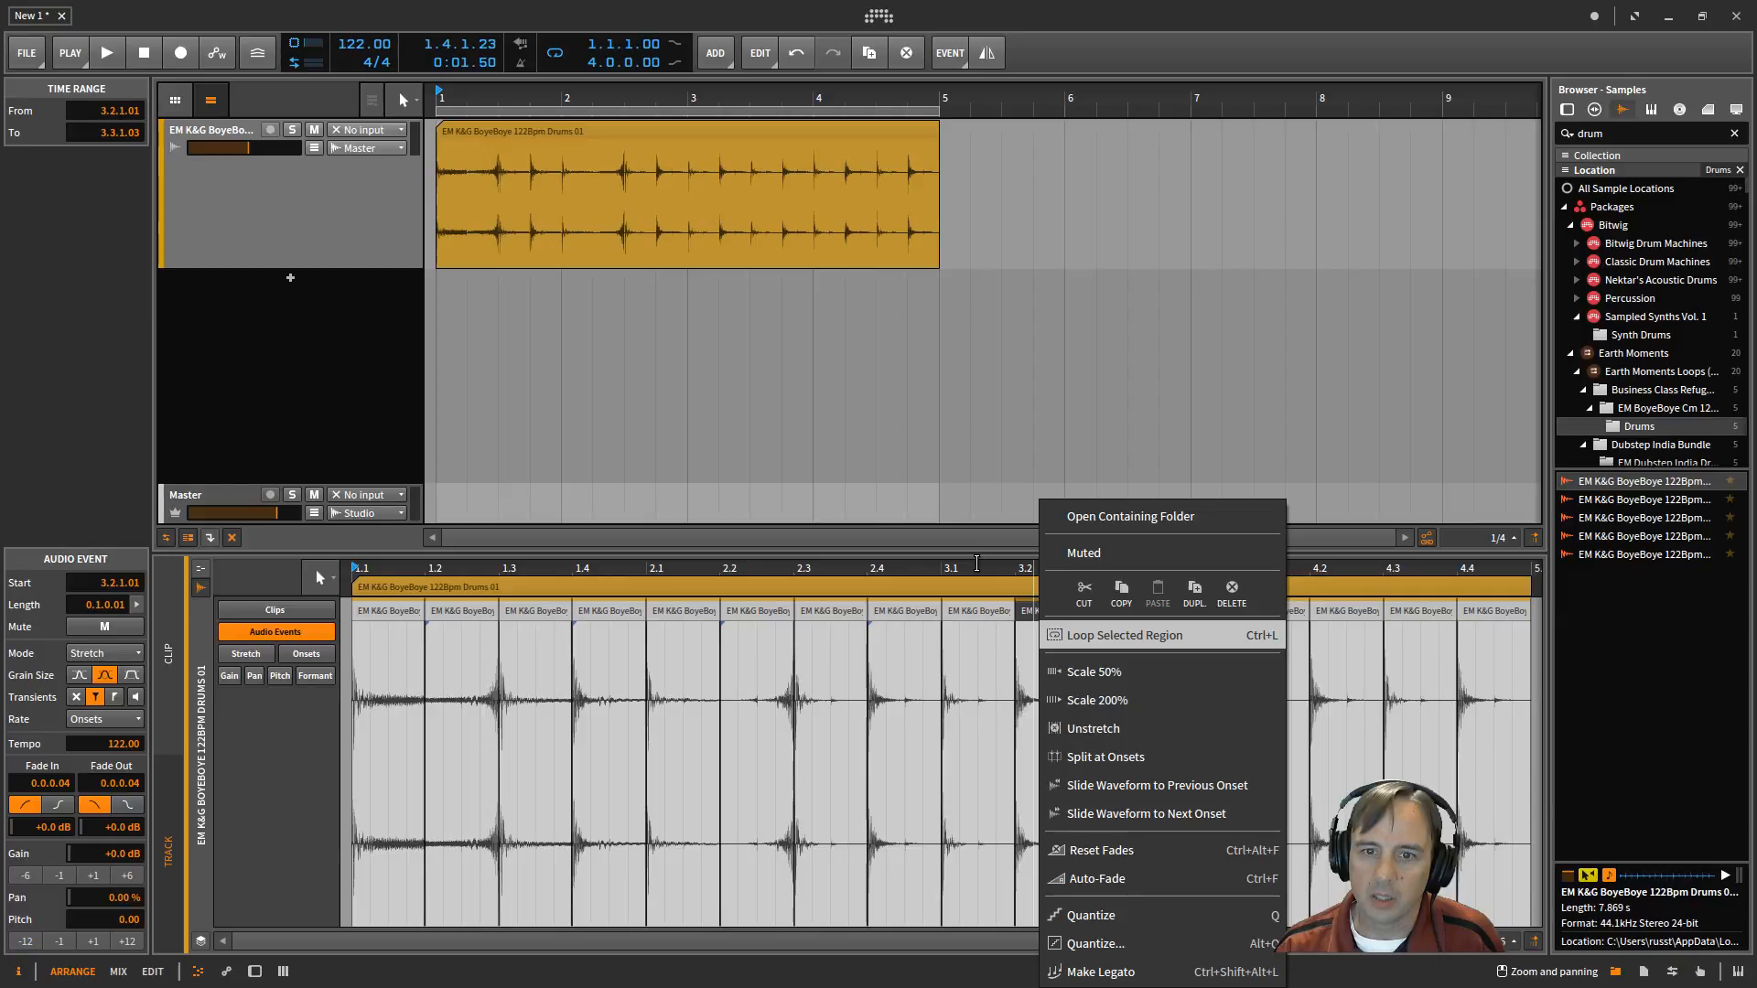
click(1007, 472)
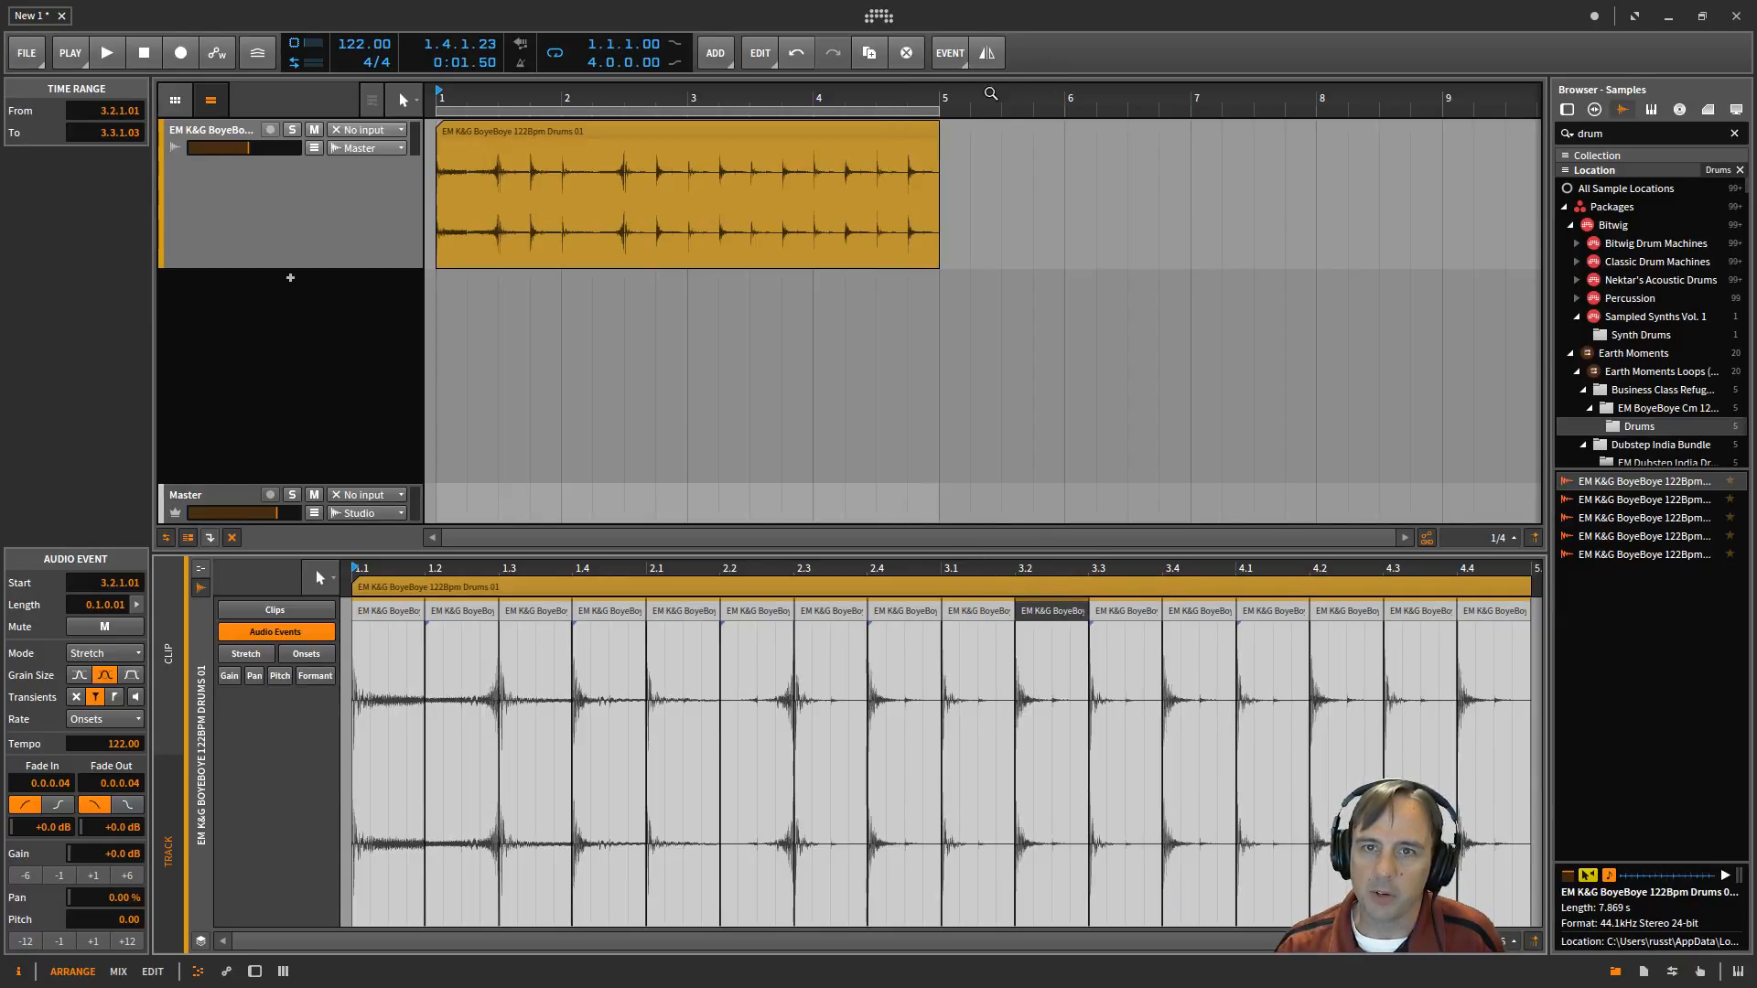
click(1129, 607)
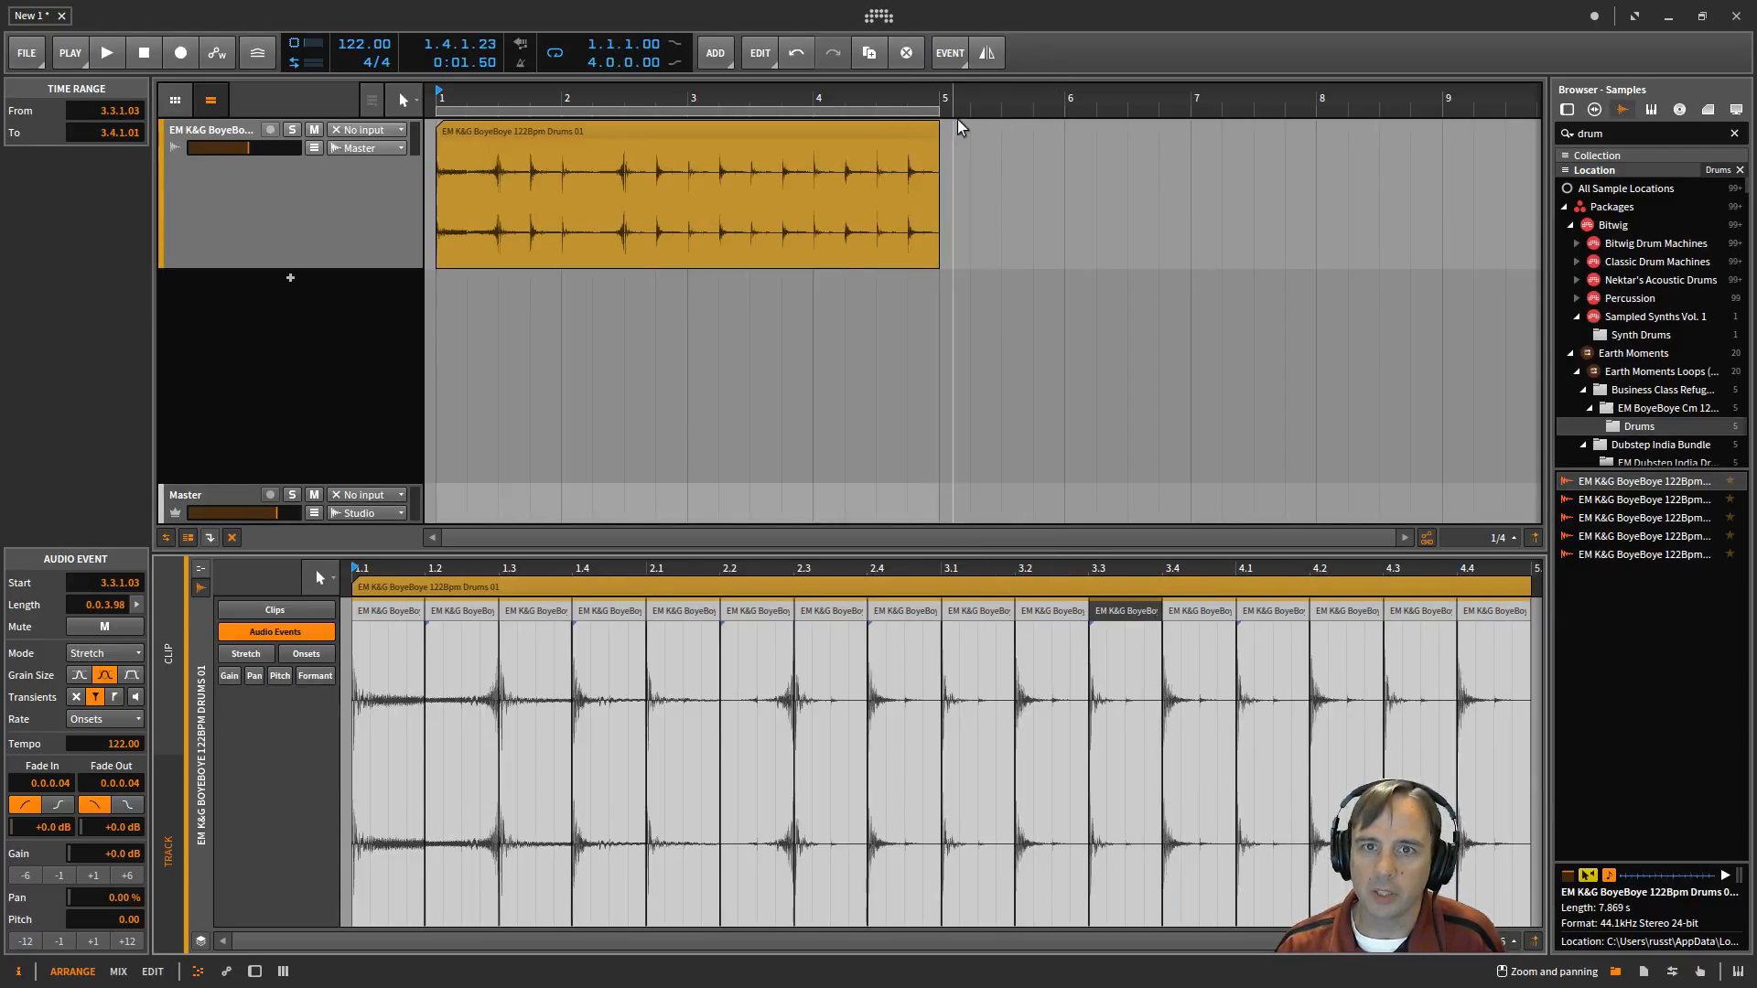
click(1420, 612)
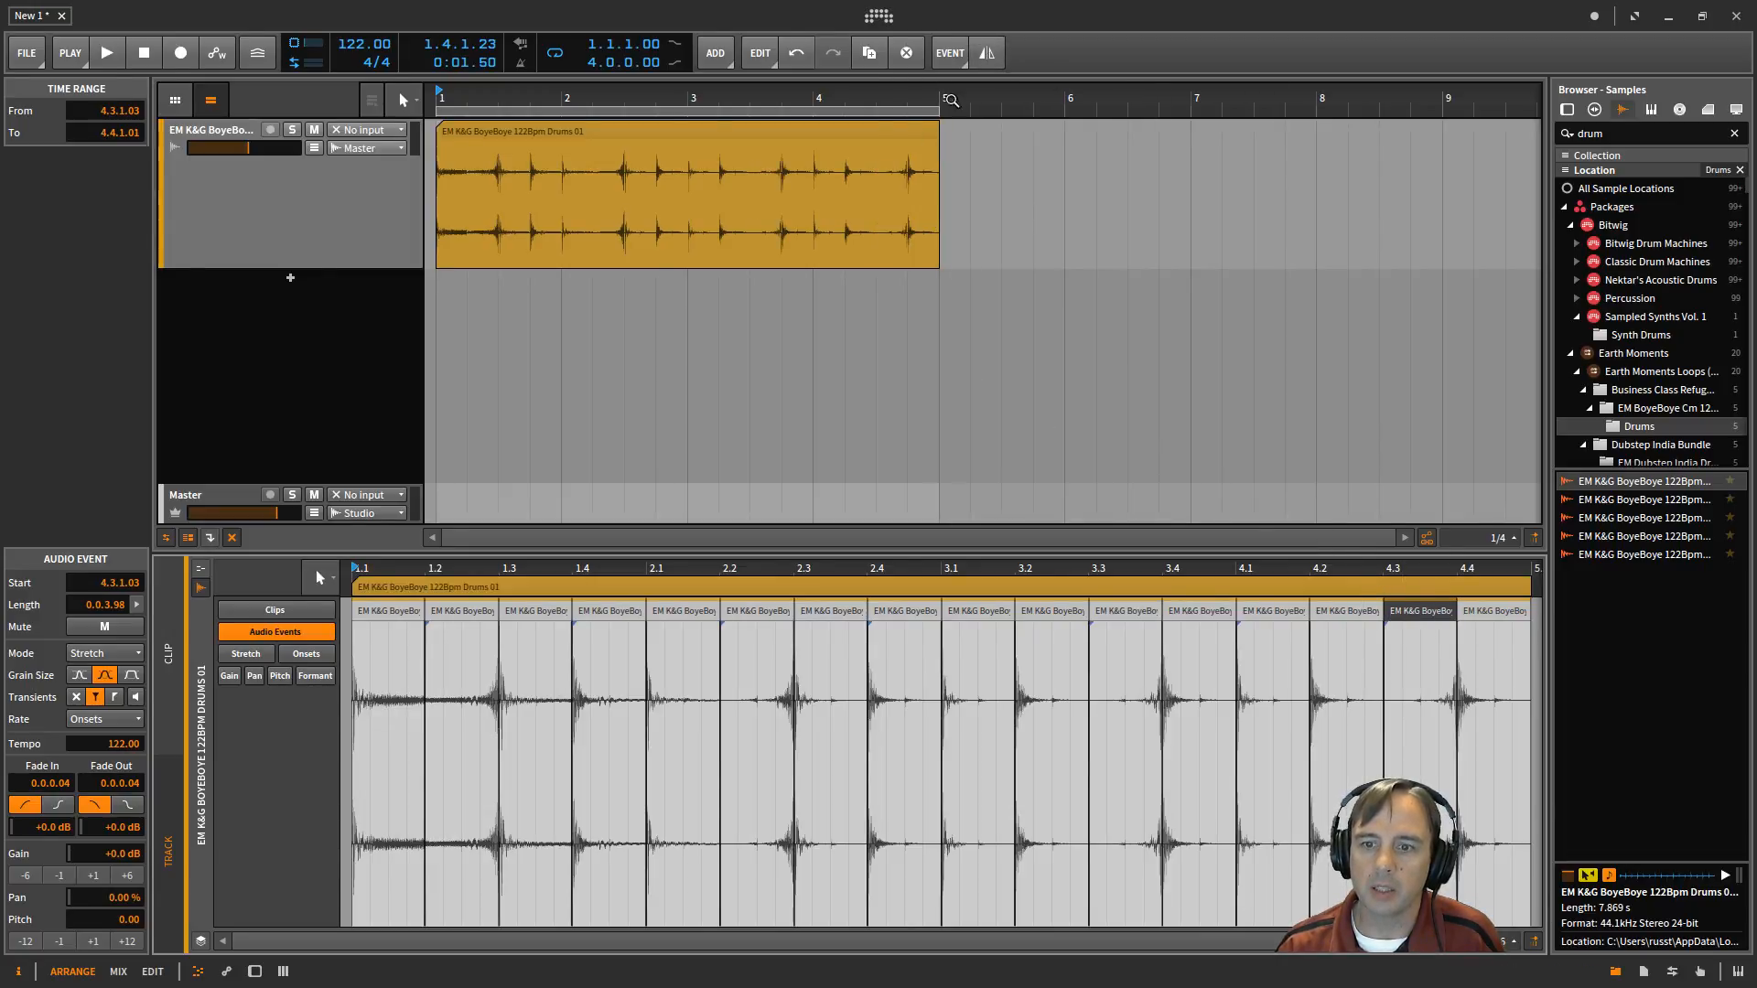
key(space)
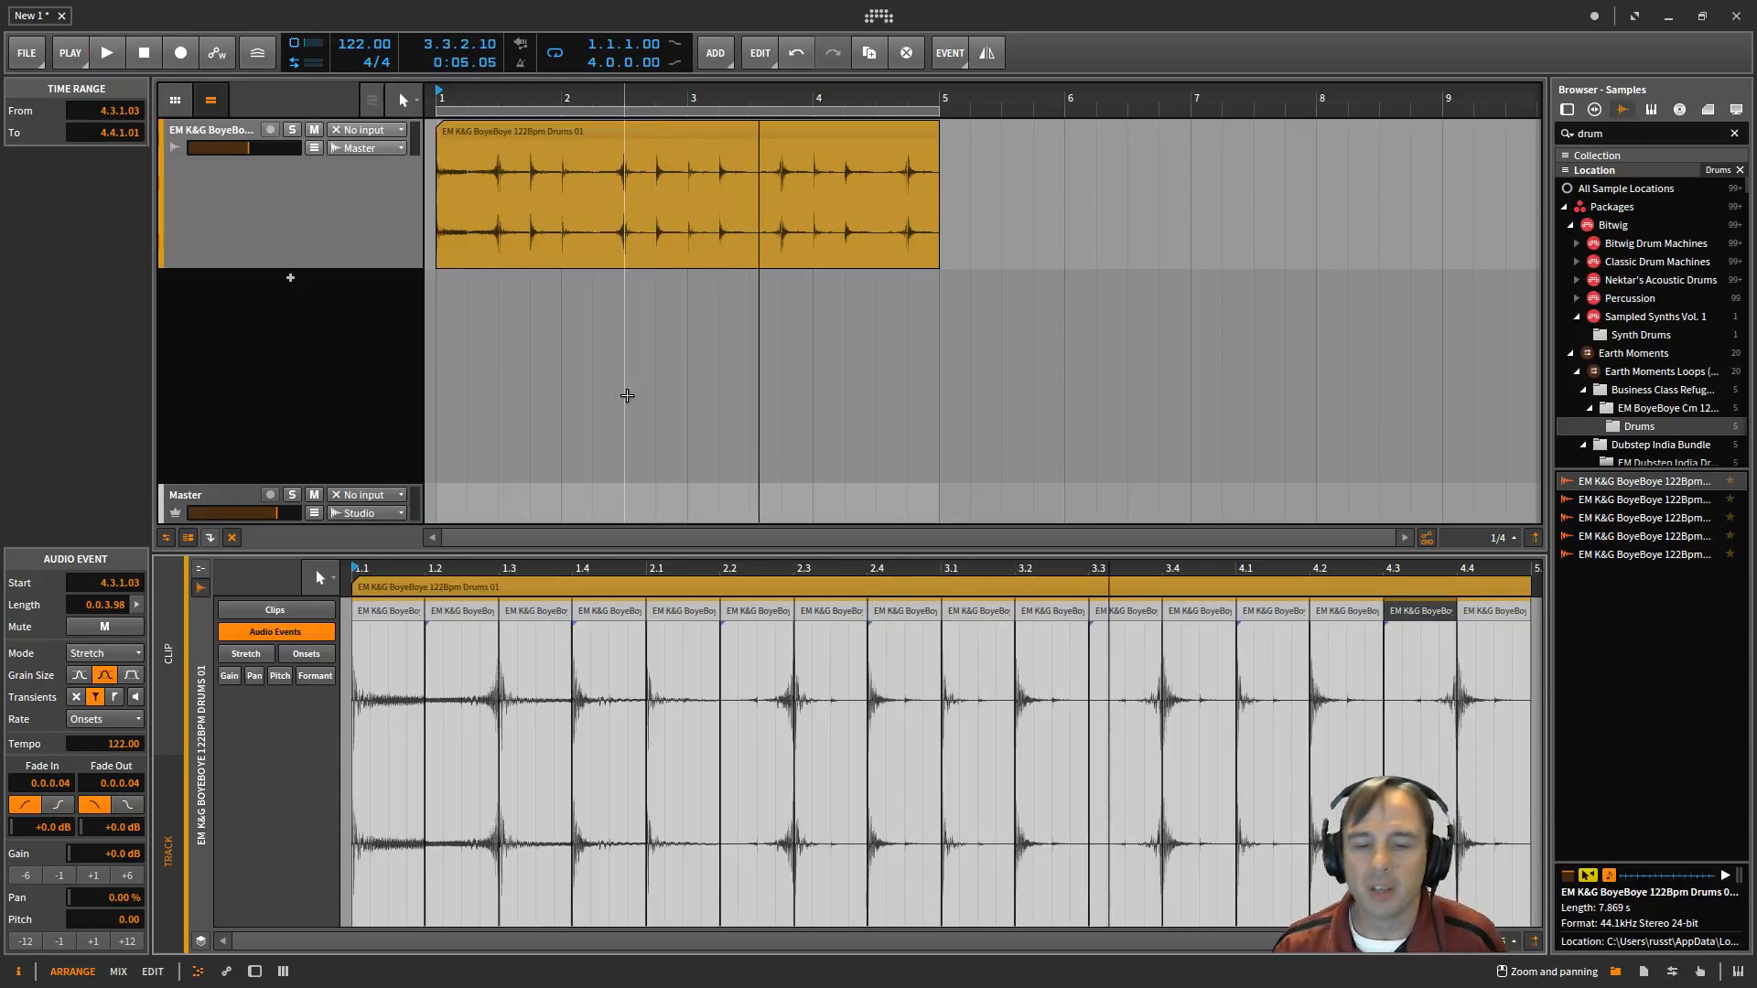
click(386, 606)
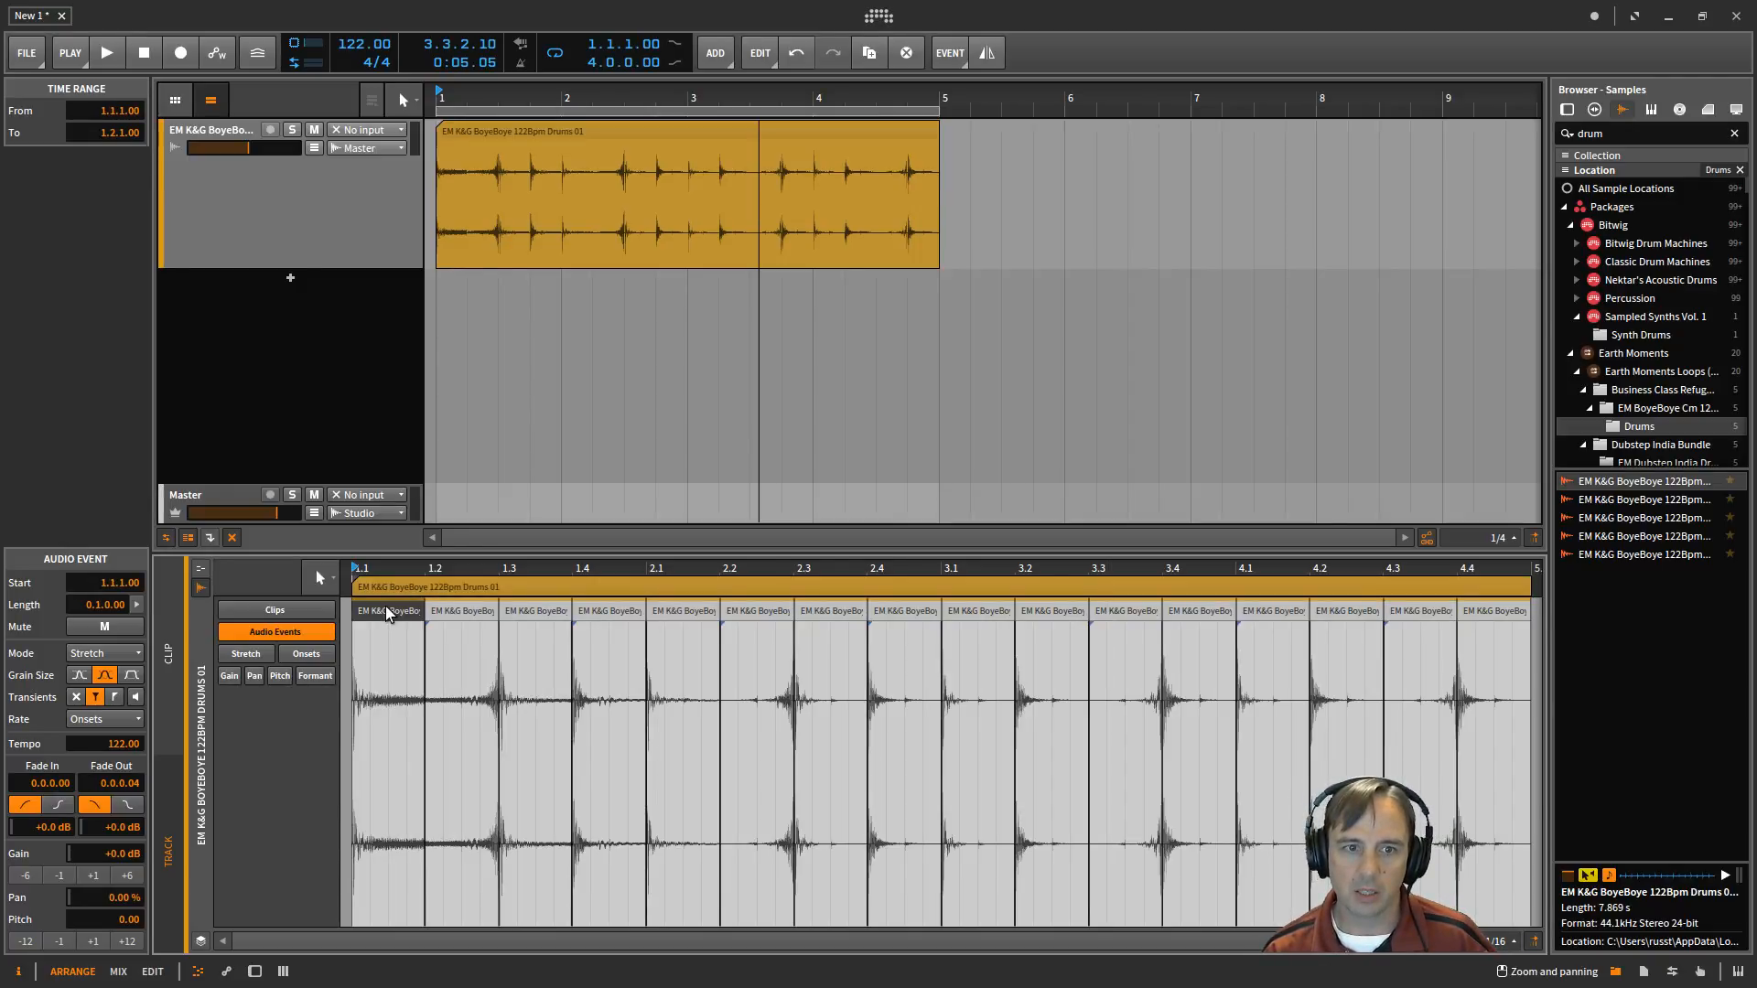
shift+click(1499, 612)
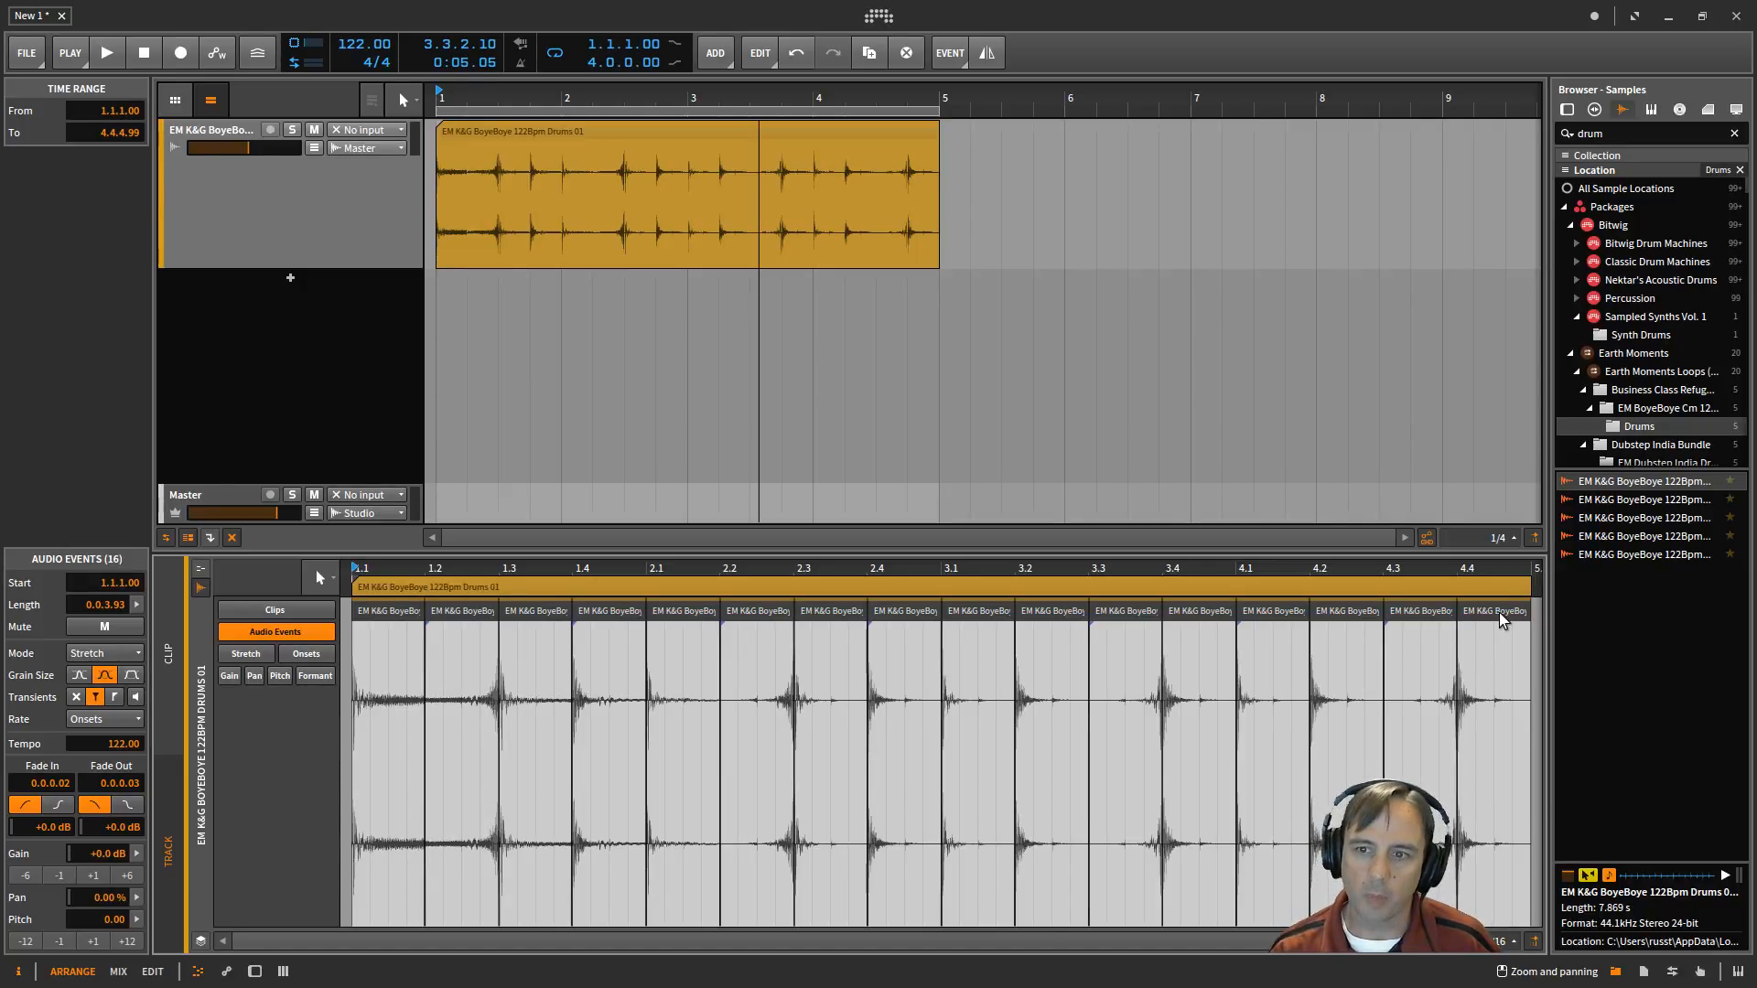
right_click(1498, 612)
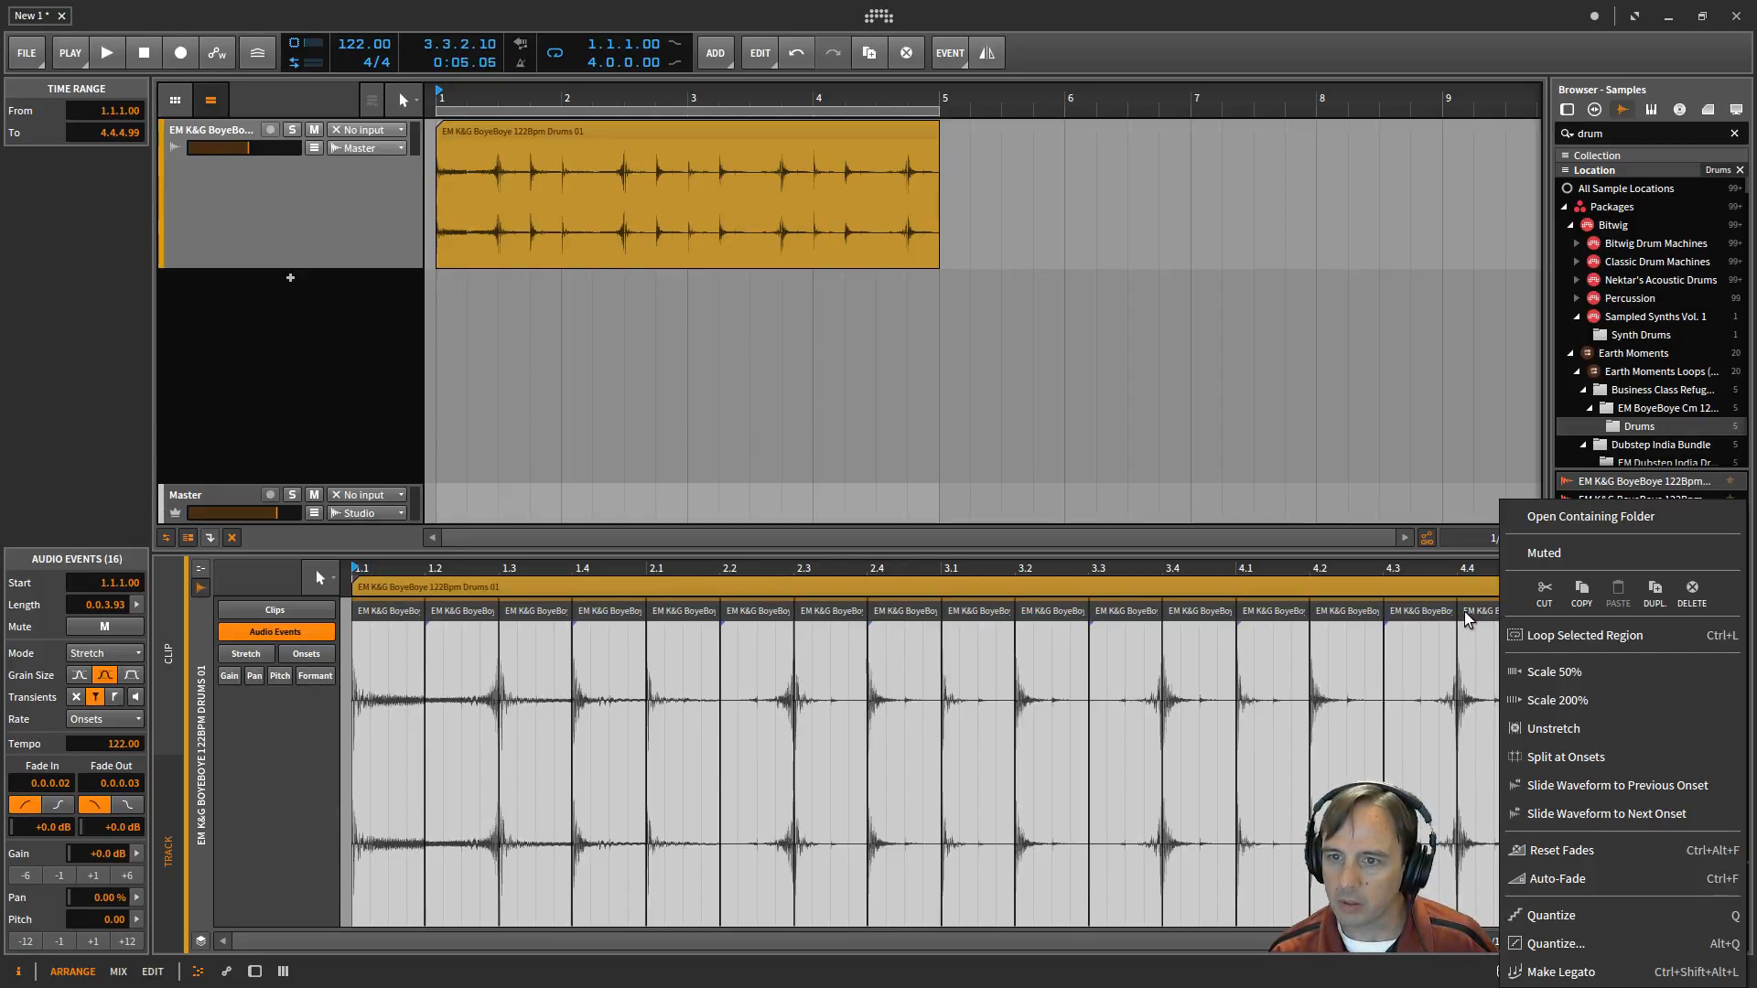
click(1276, 591)
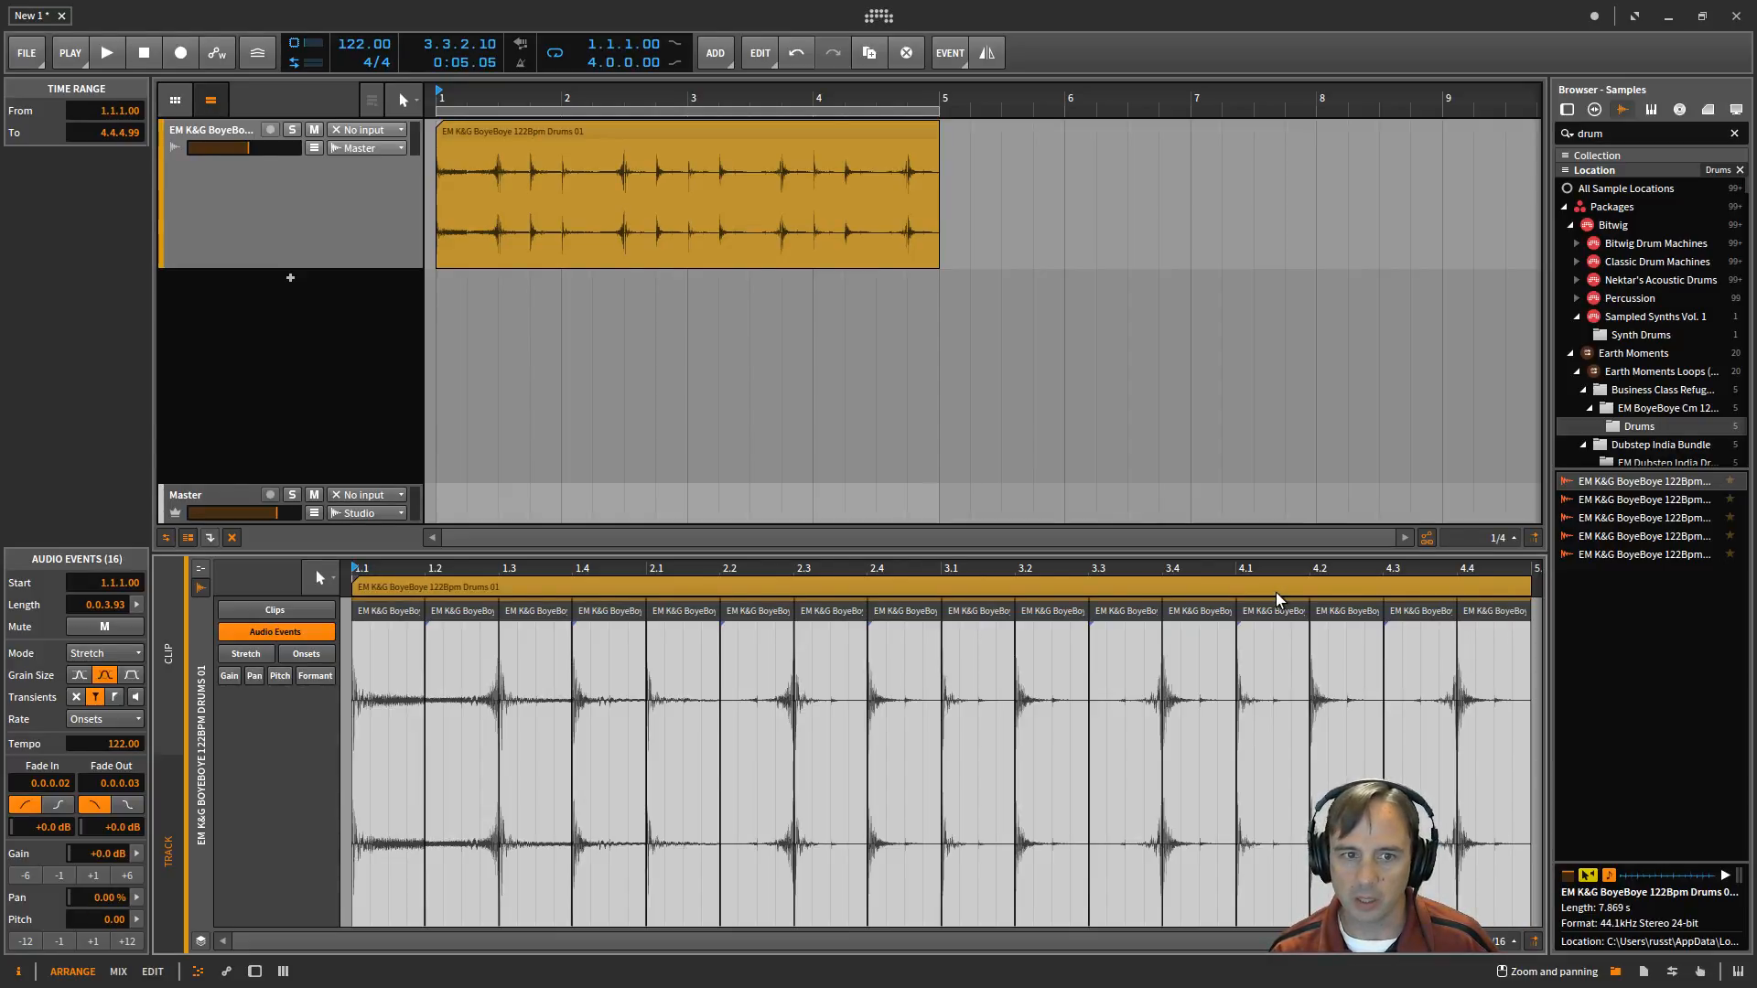
right_click(1275, 591)
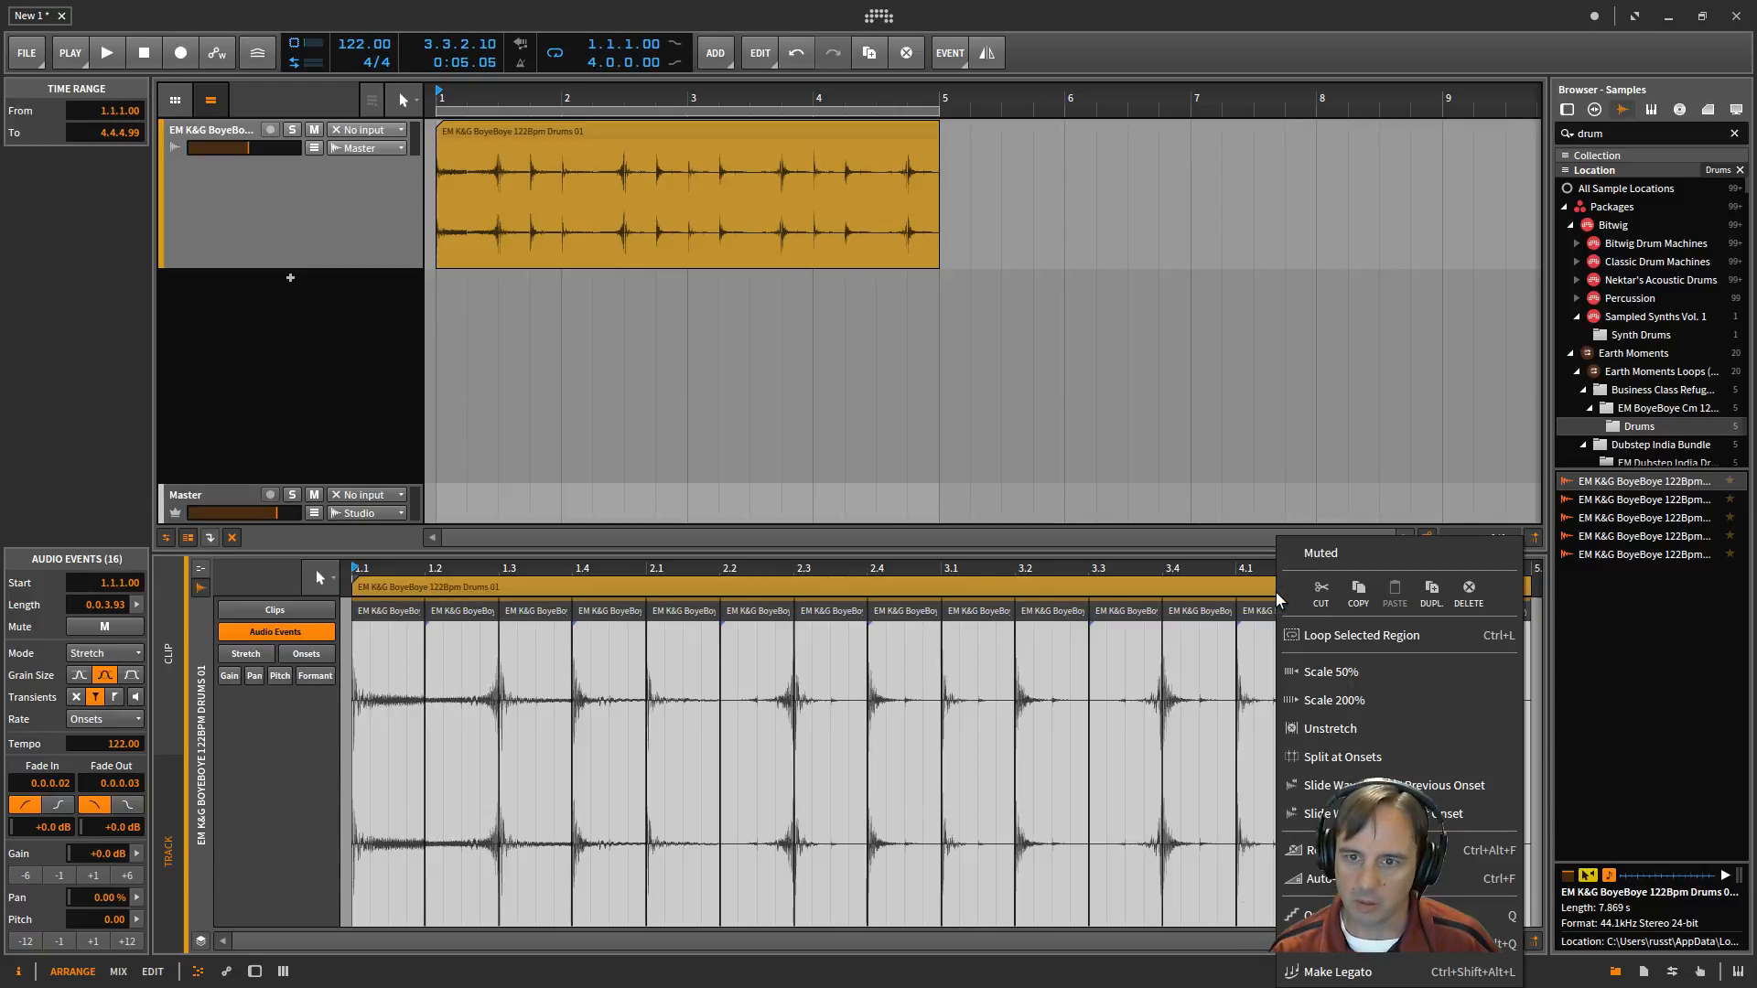
click(1236, 587)
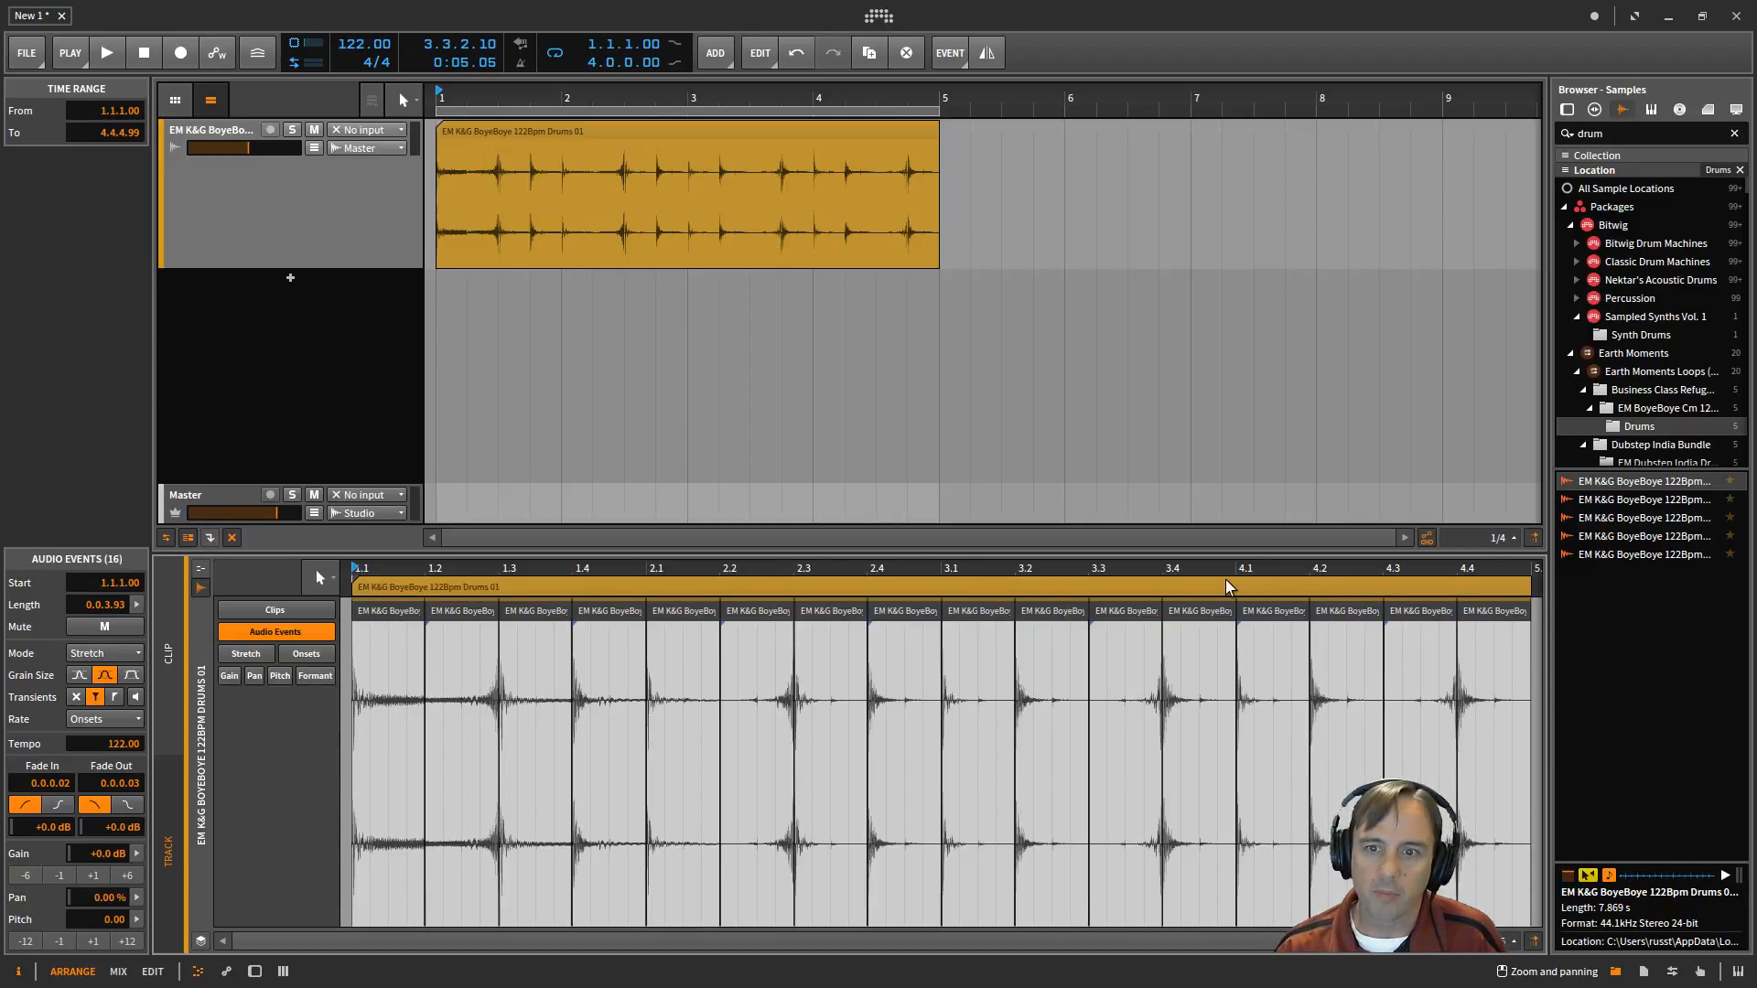
- Consolidate the sliced drum clip in the arranger, bounce it in place, and dismiss the missing files notification
right_click(704, 135)
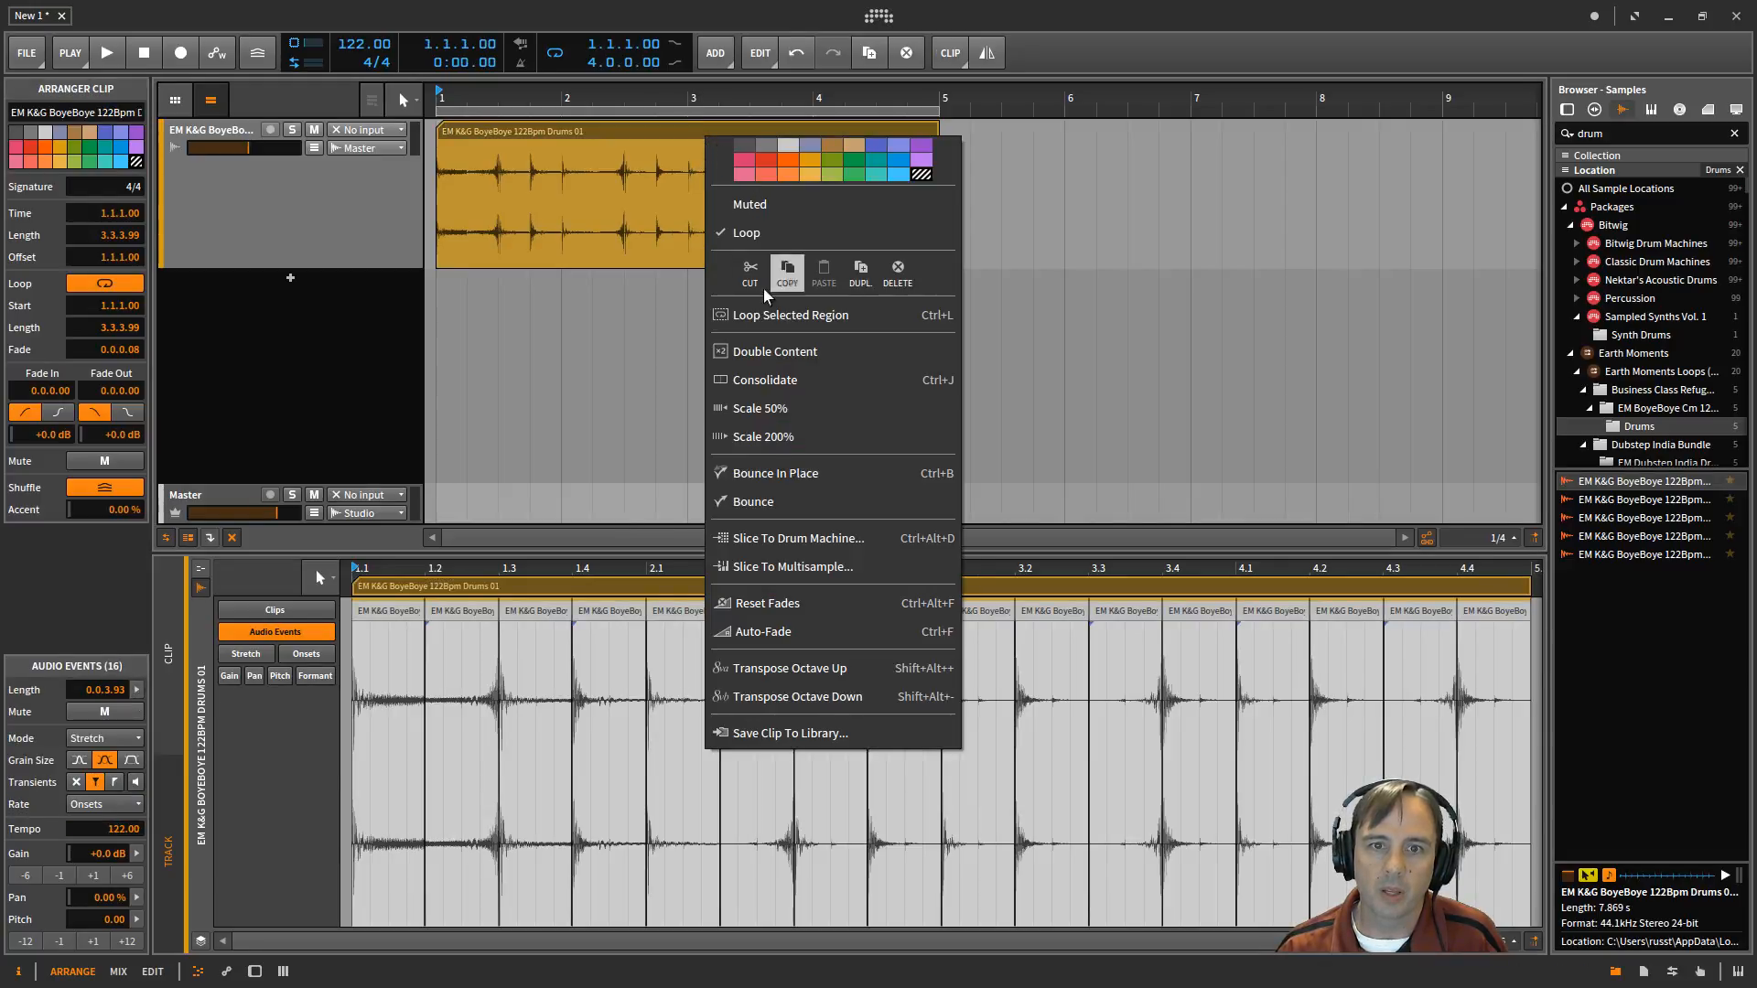
click(776, 384)
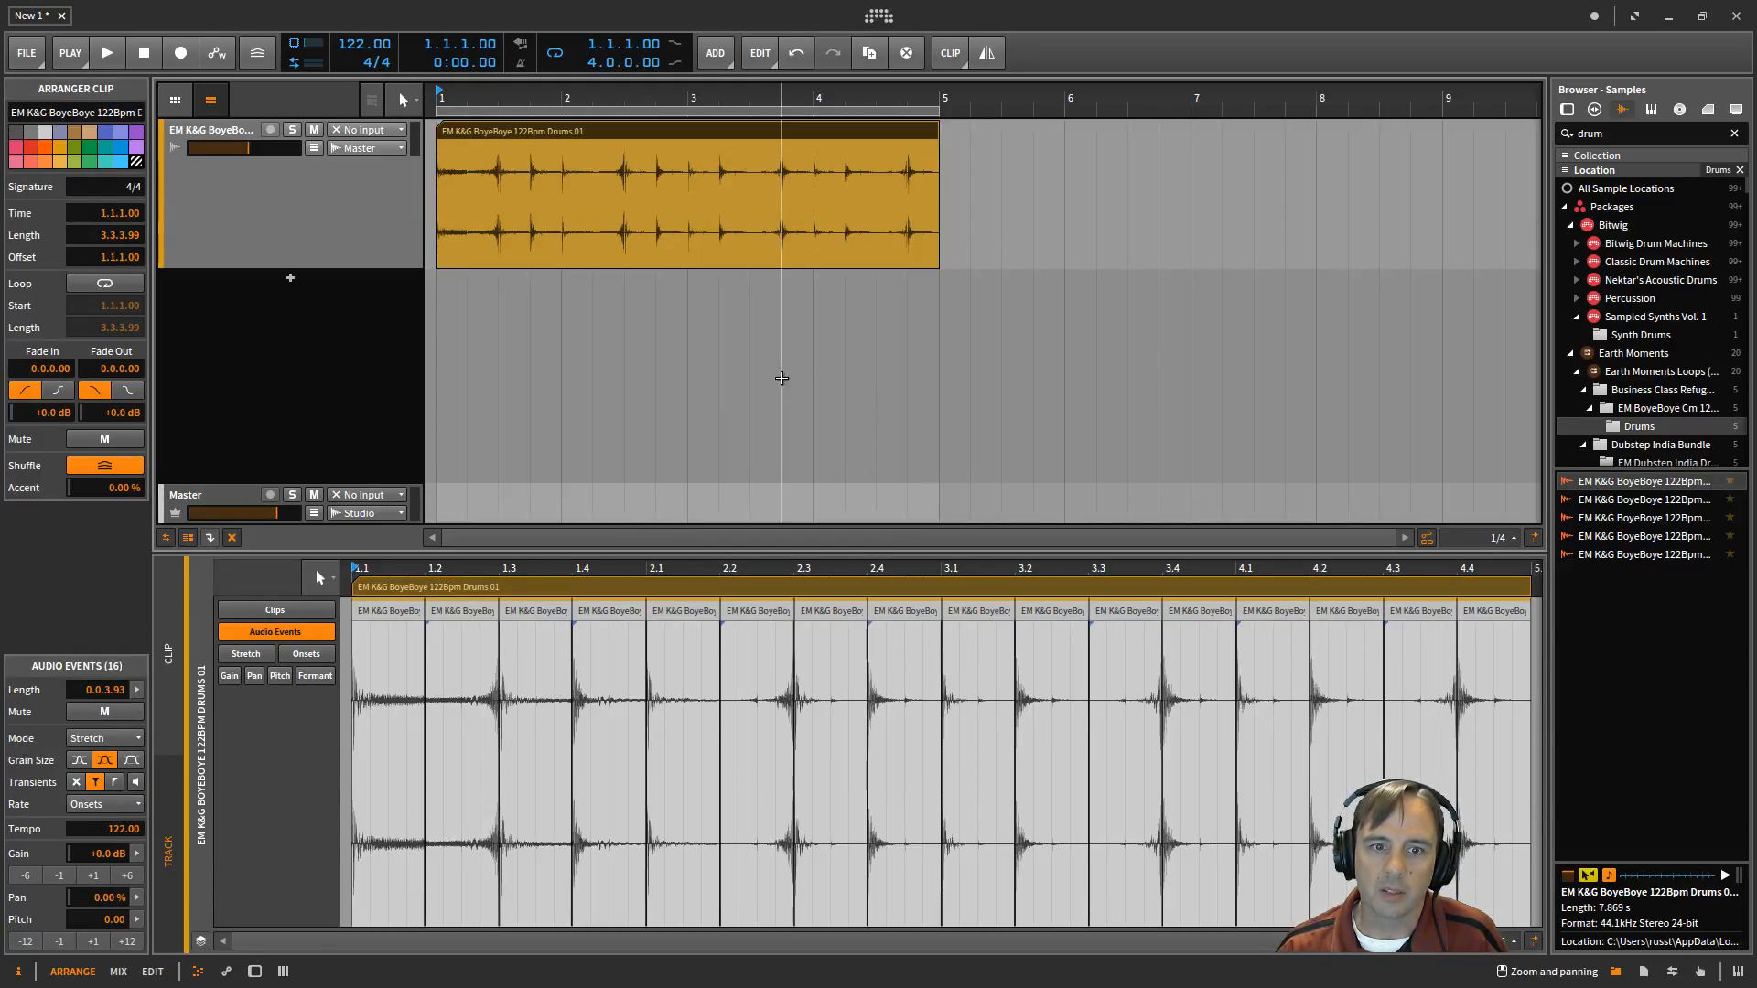
right_click(738, 132)
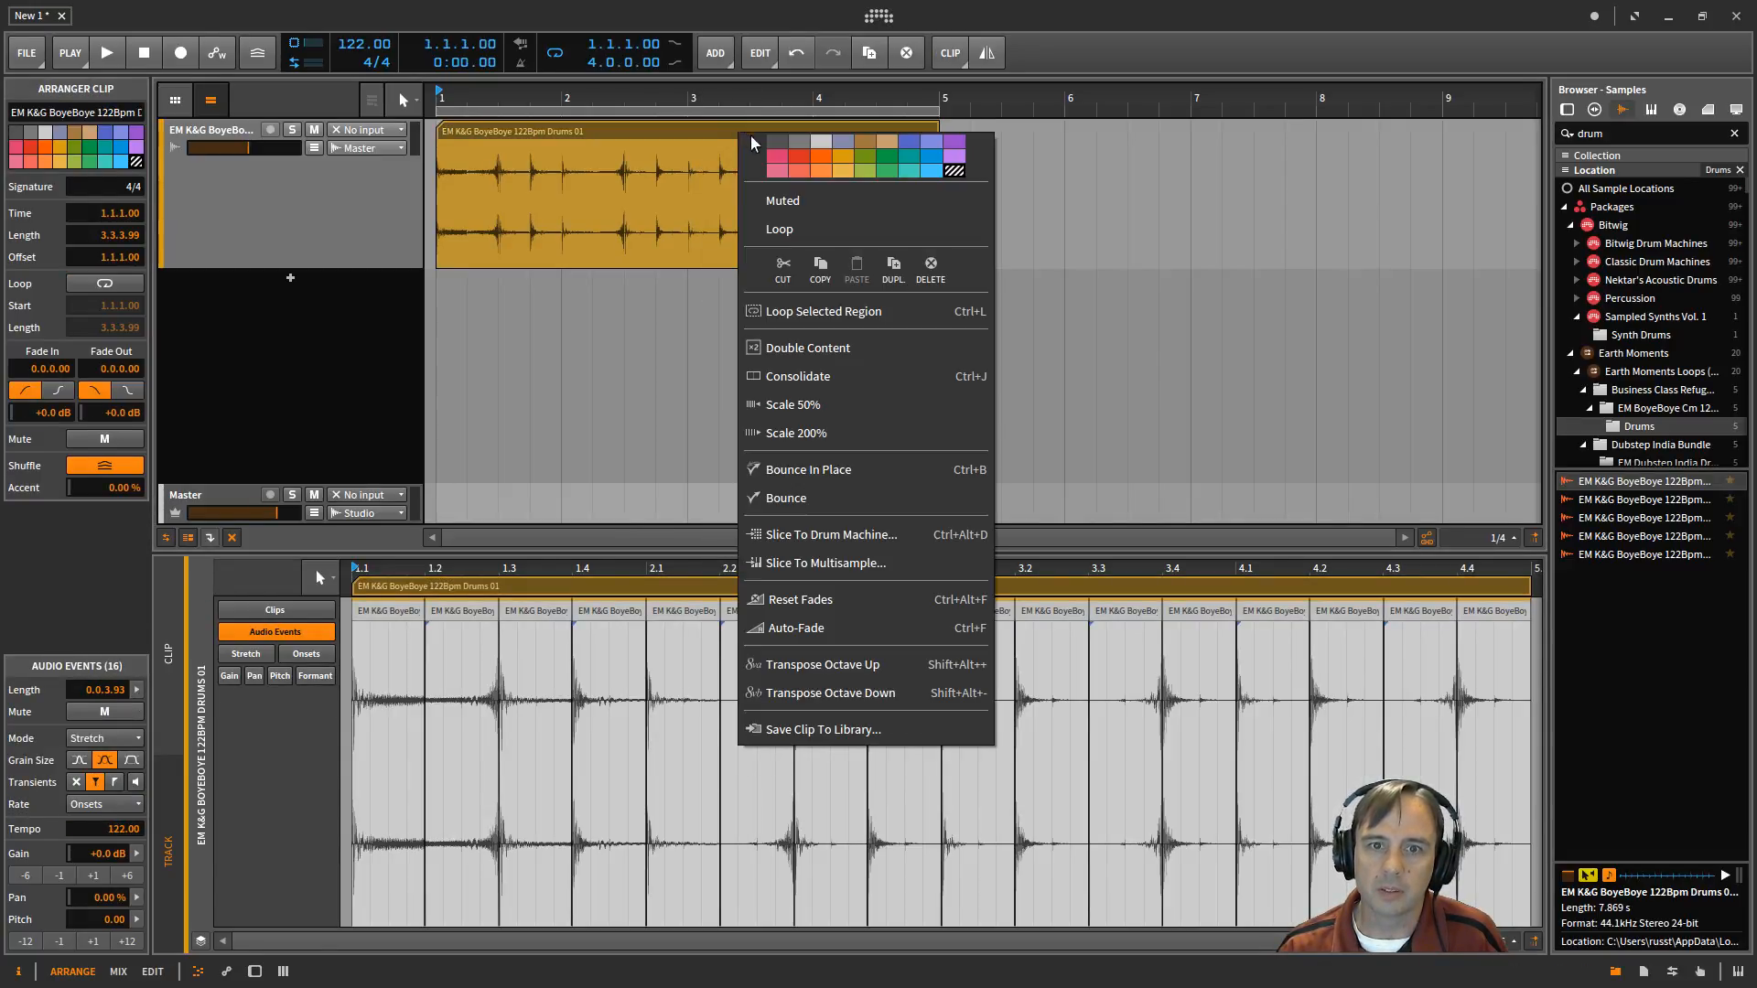
click(827, 469)
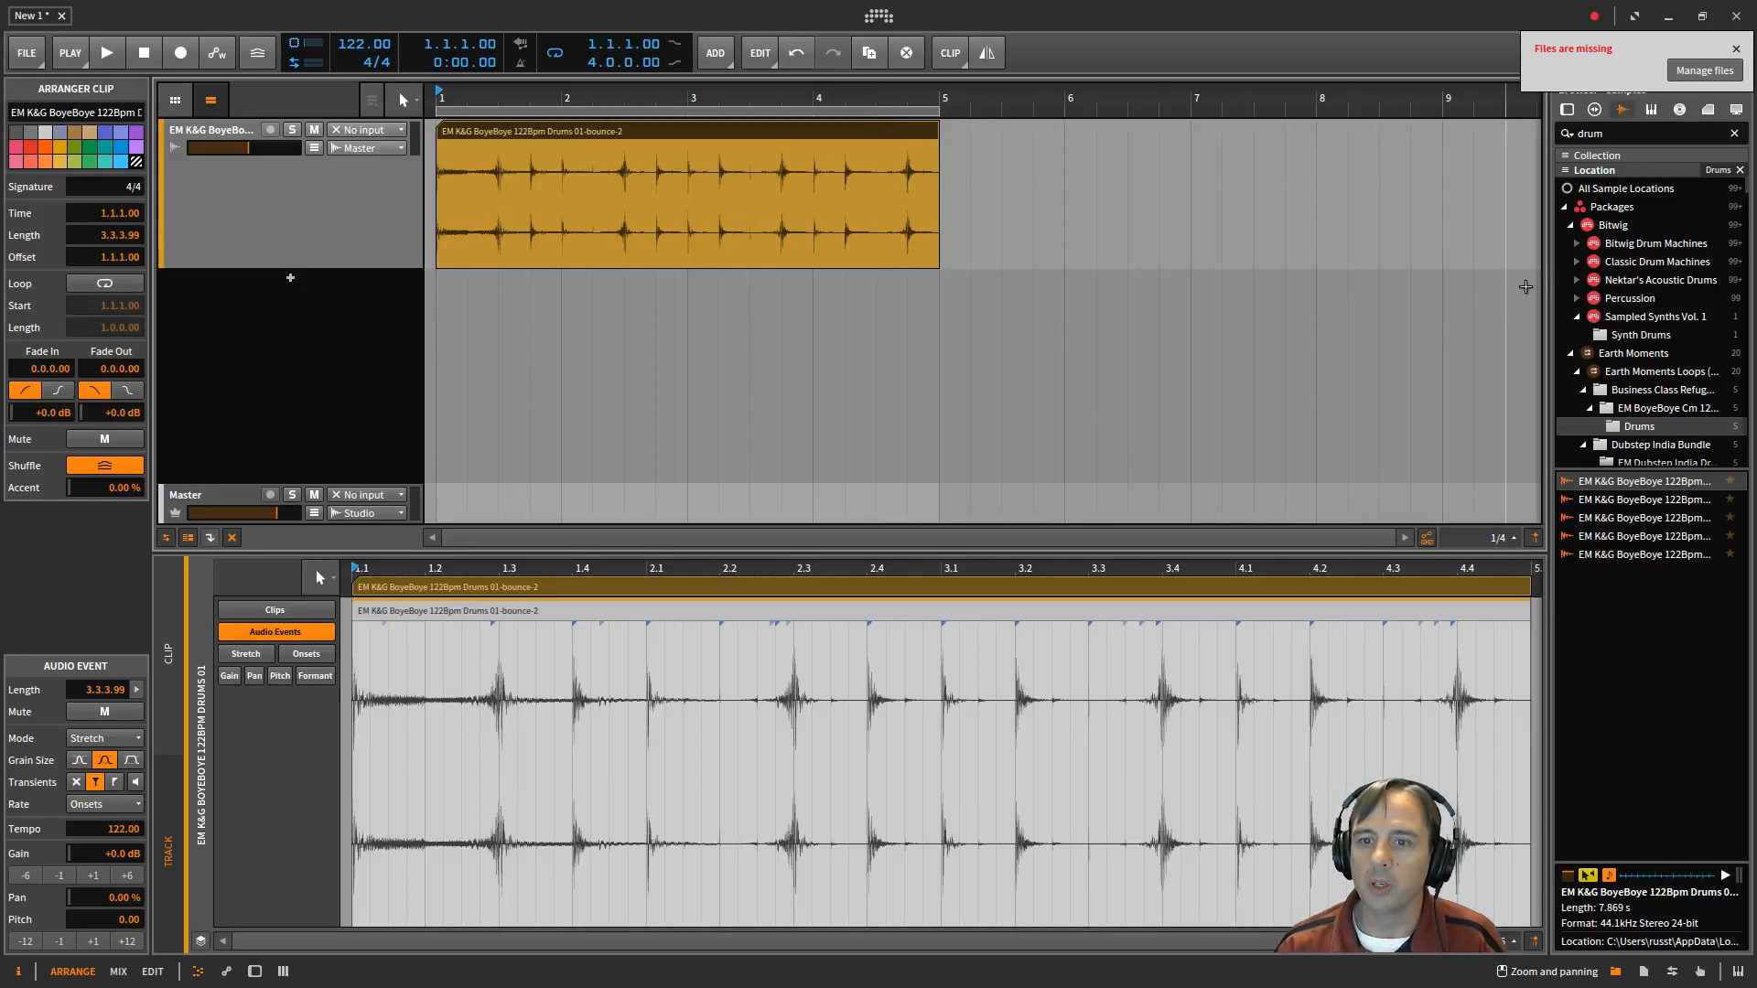
click(1736, 48)
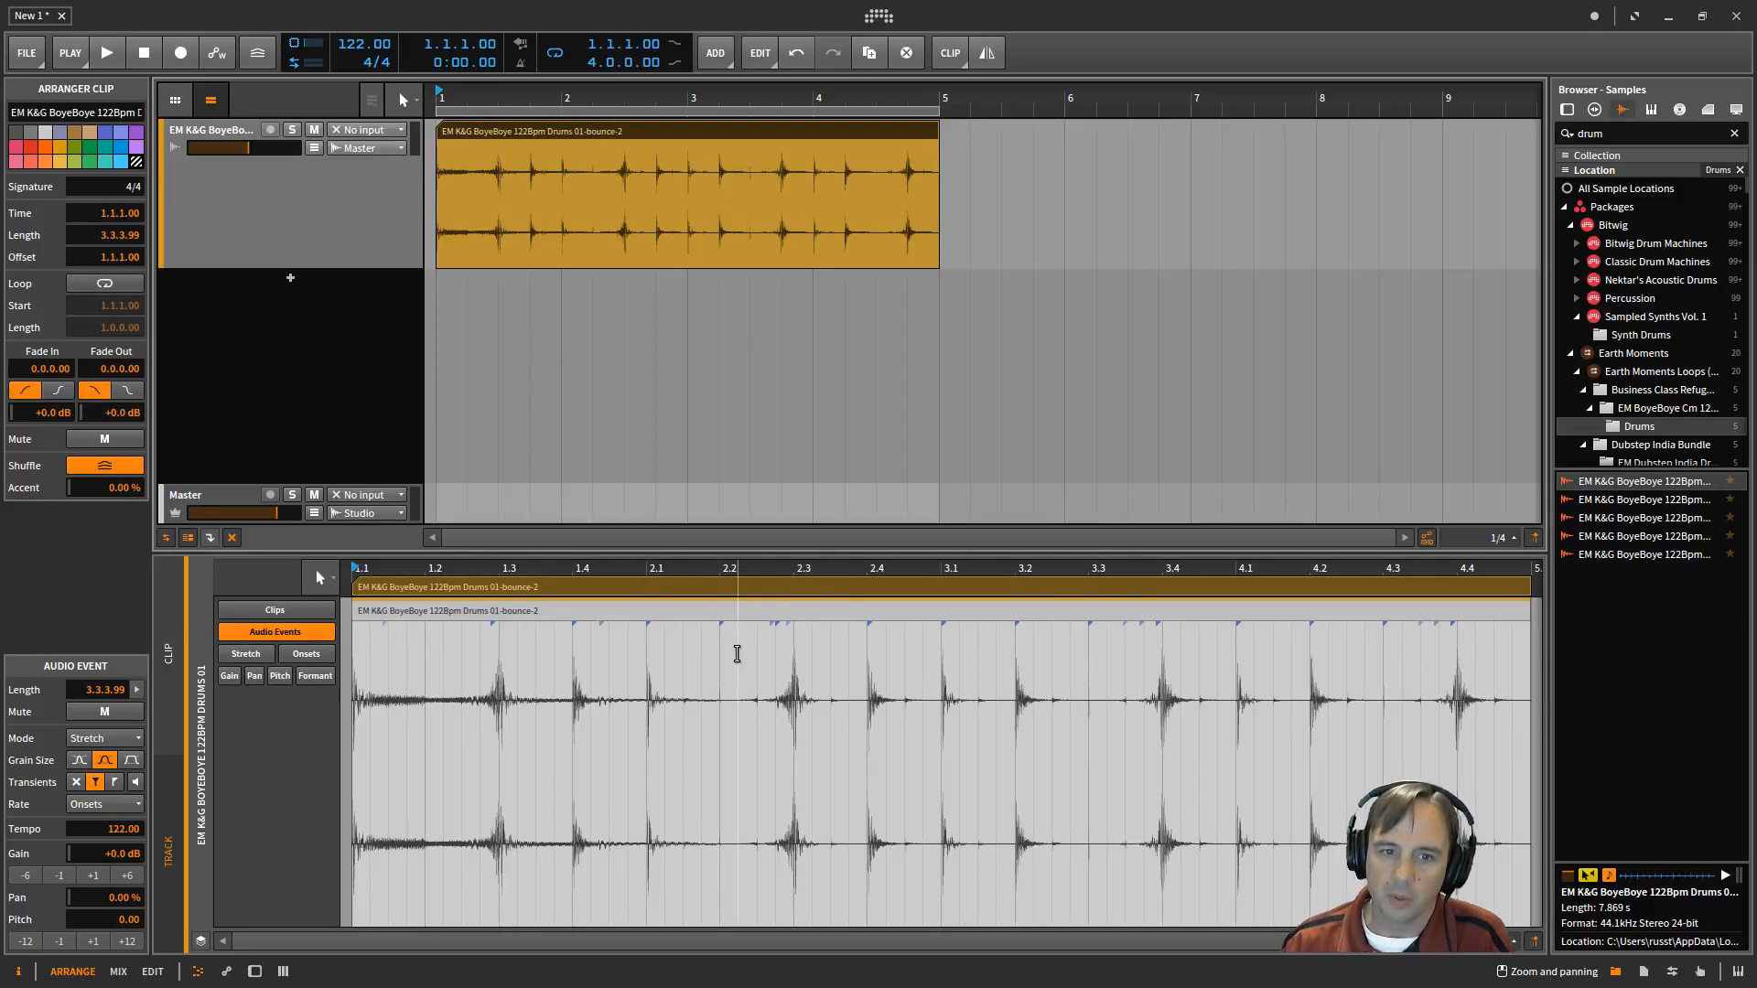
- Show the bounced audio event in the stretch view and set its stretch mode to Elastique
click(473, 605)
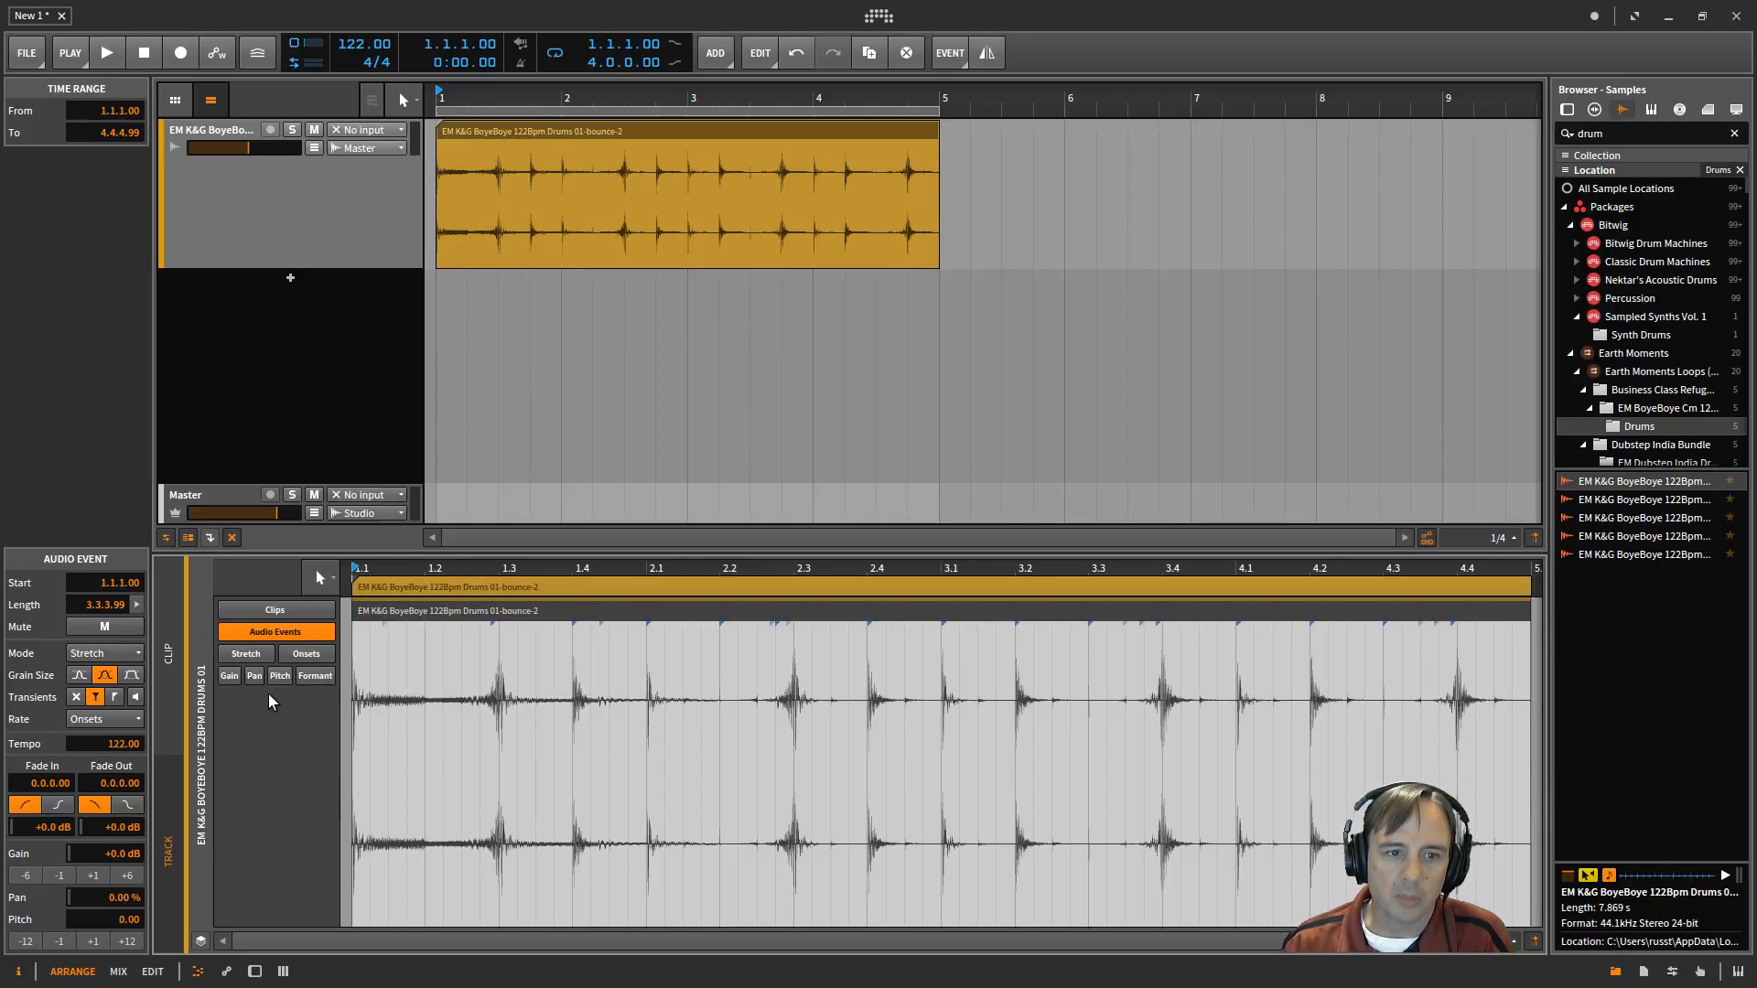
click(254, 655)
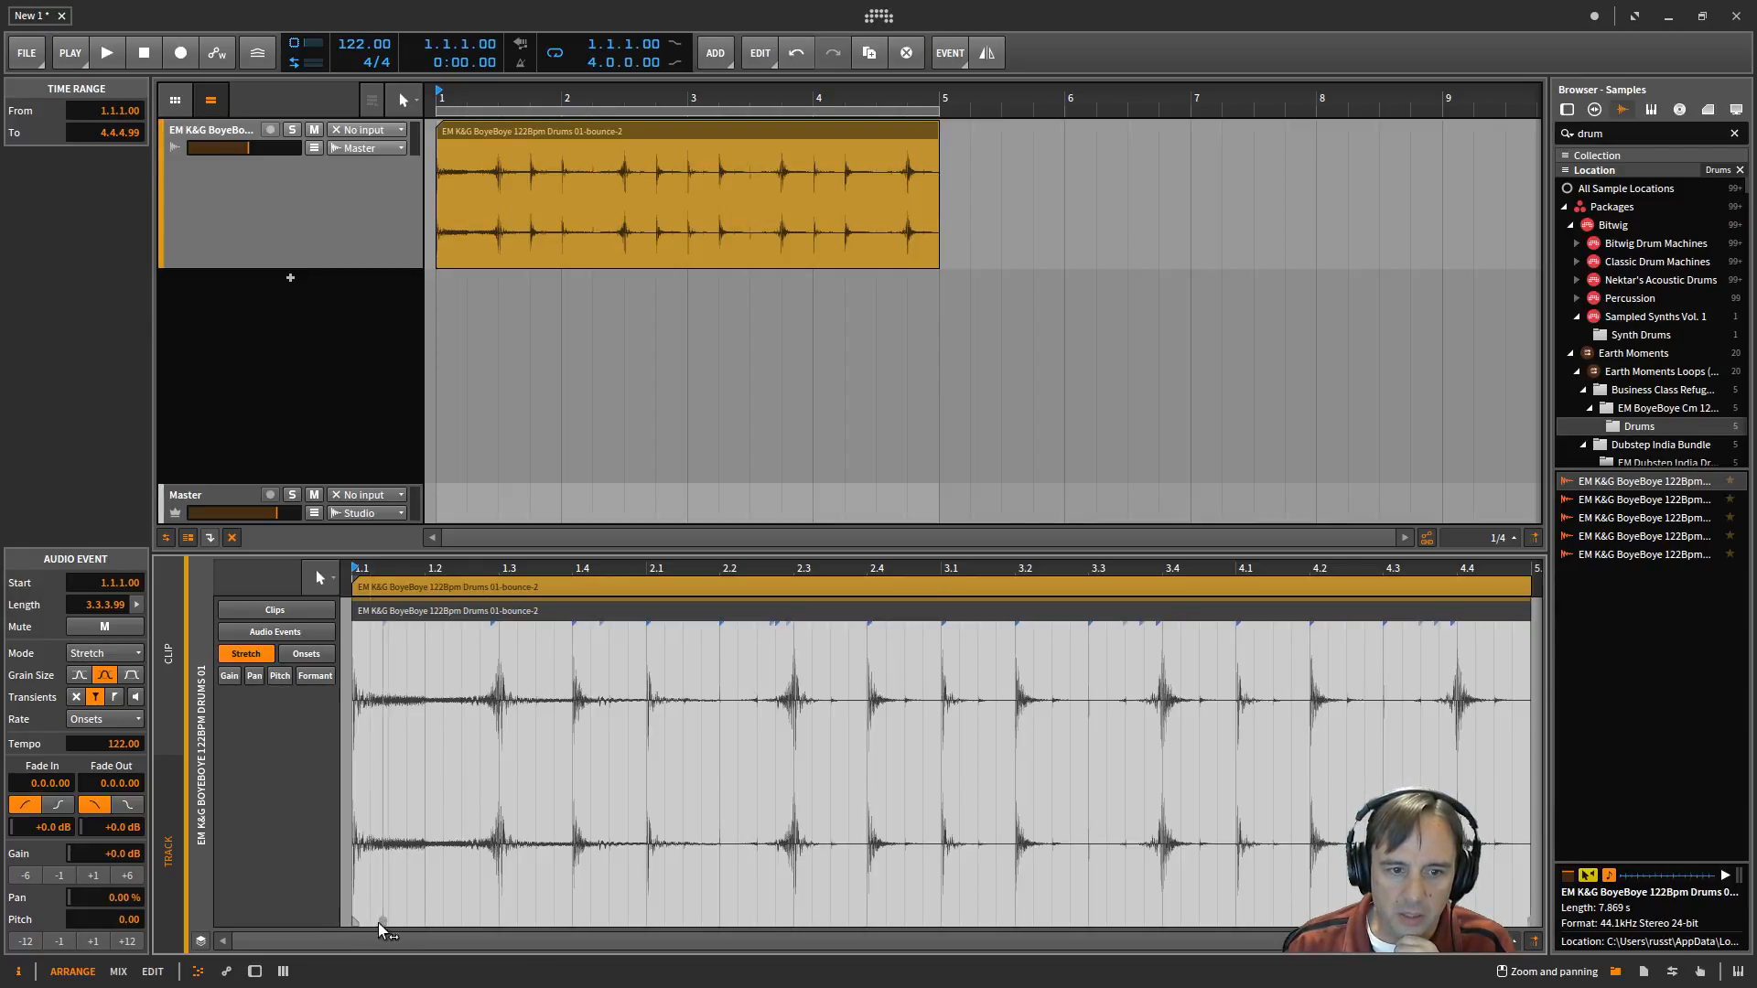
mouse_move(1053, 569)
mouse_down()
mouse_move(1053, 545)
mouse_move(1053, 564)
mouse_up()
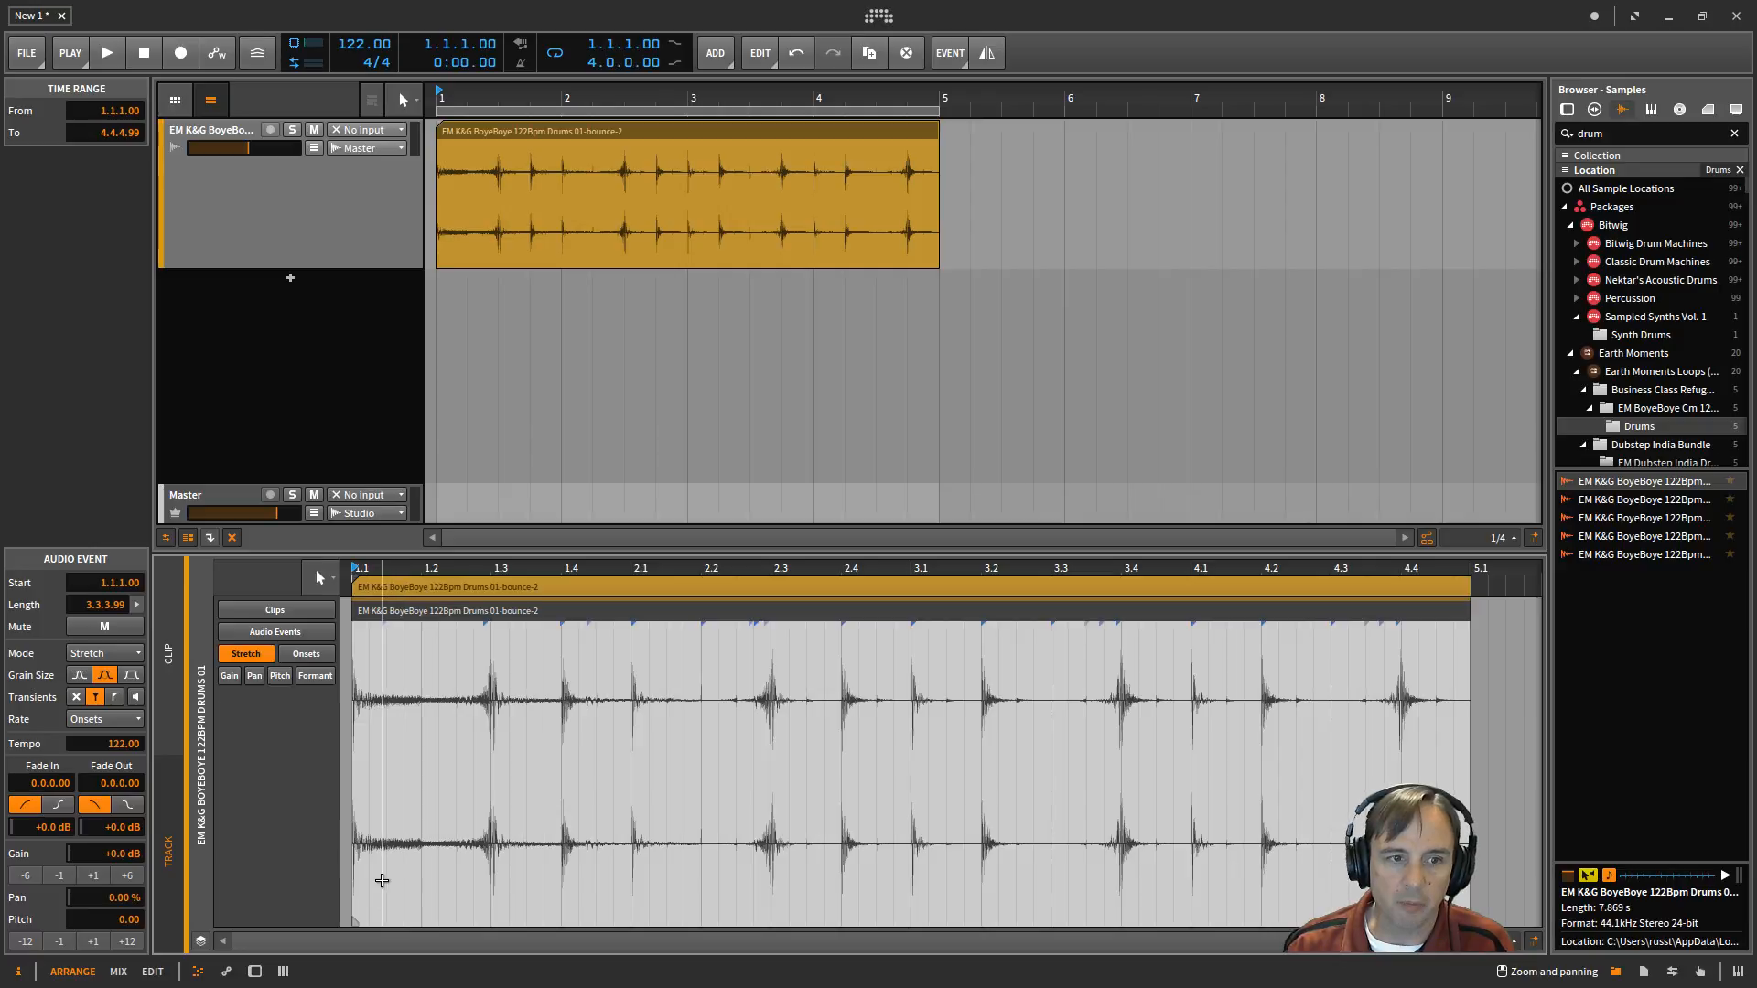
click(129, 650)
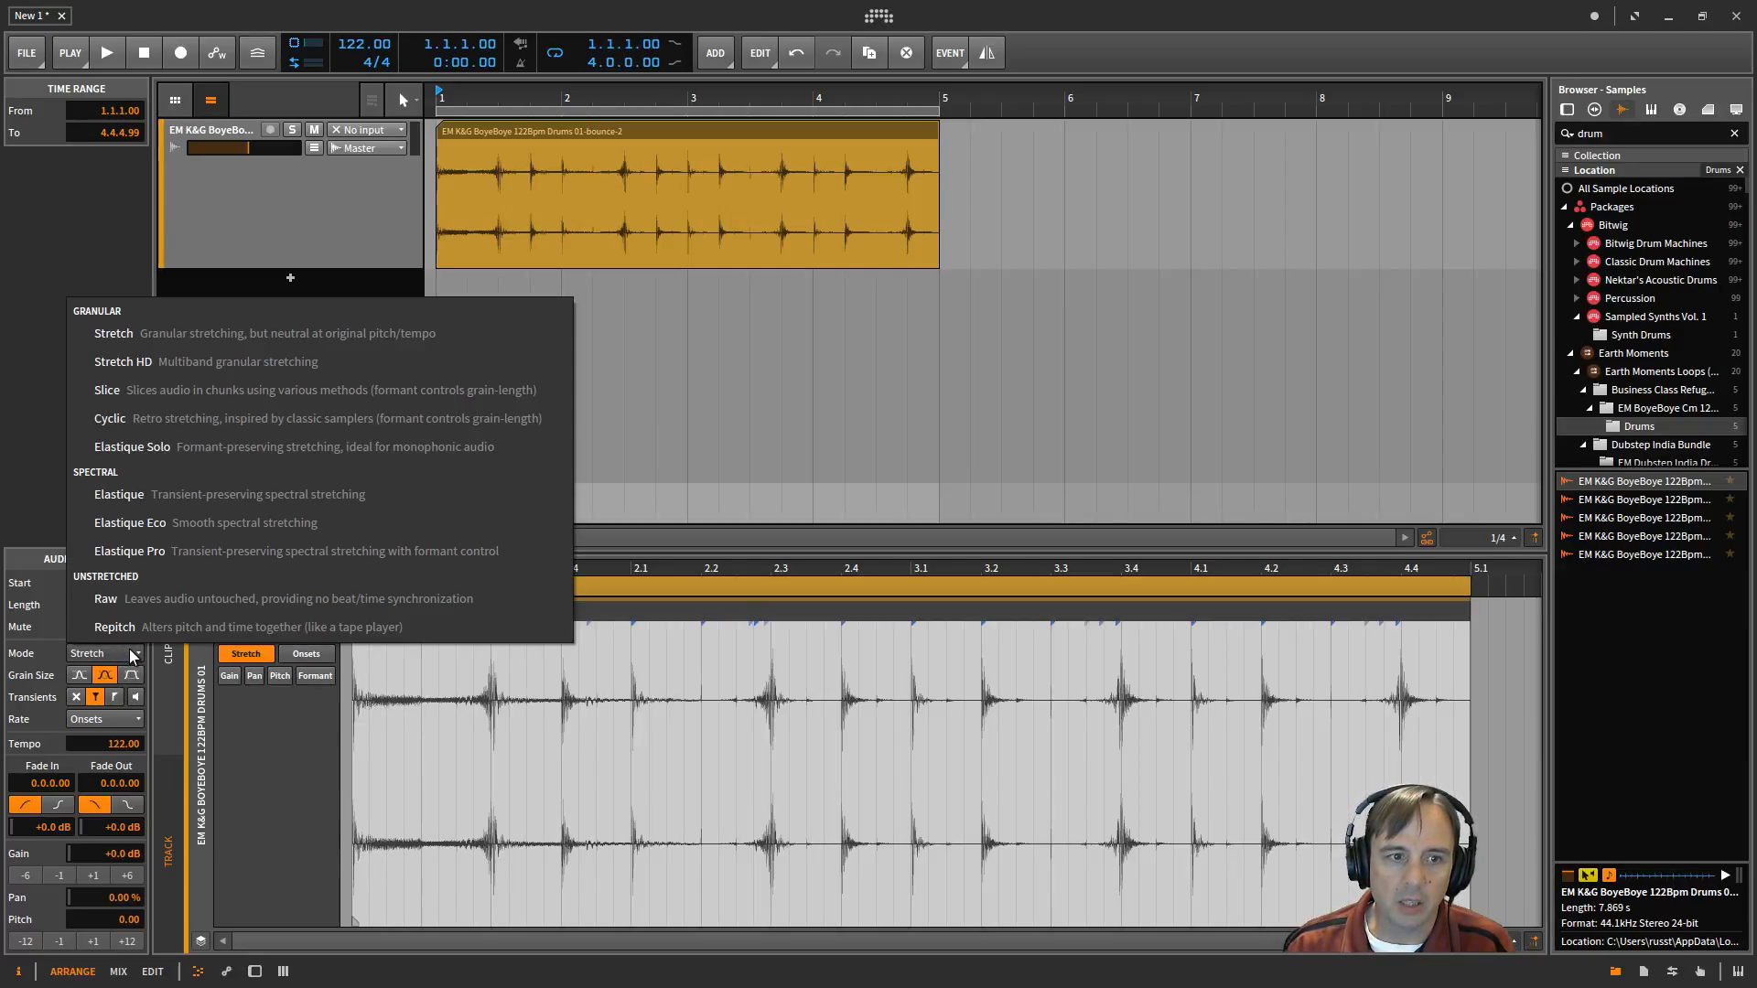
click(170, 495)
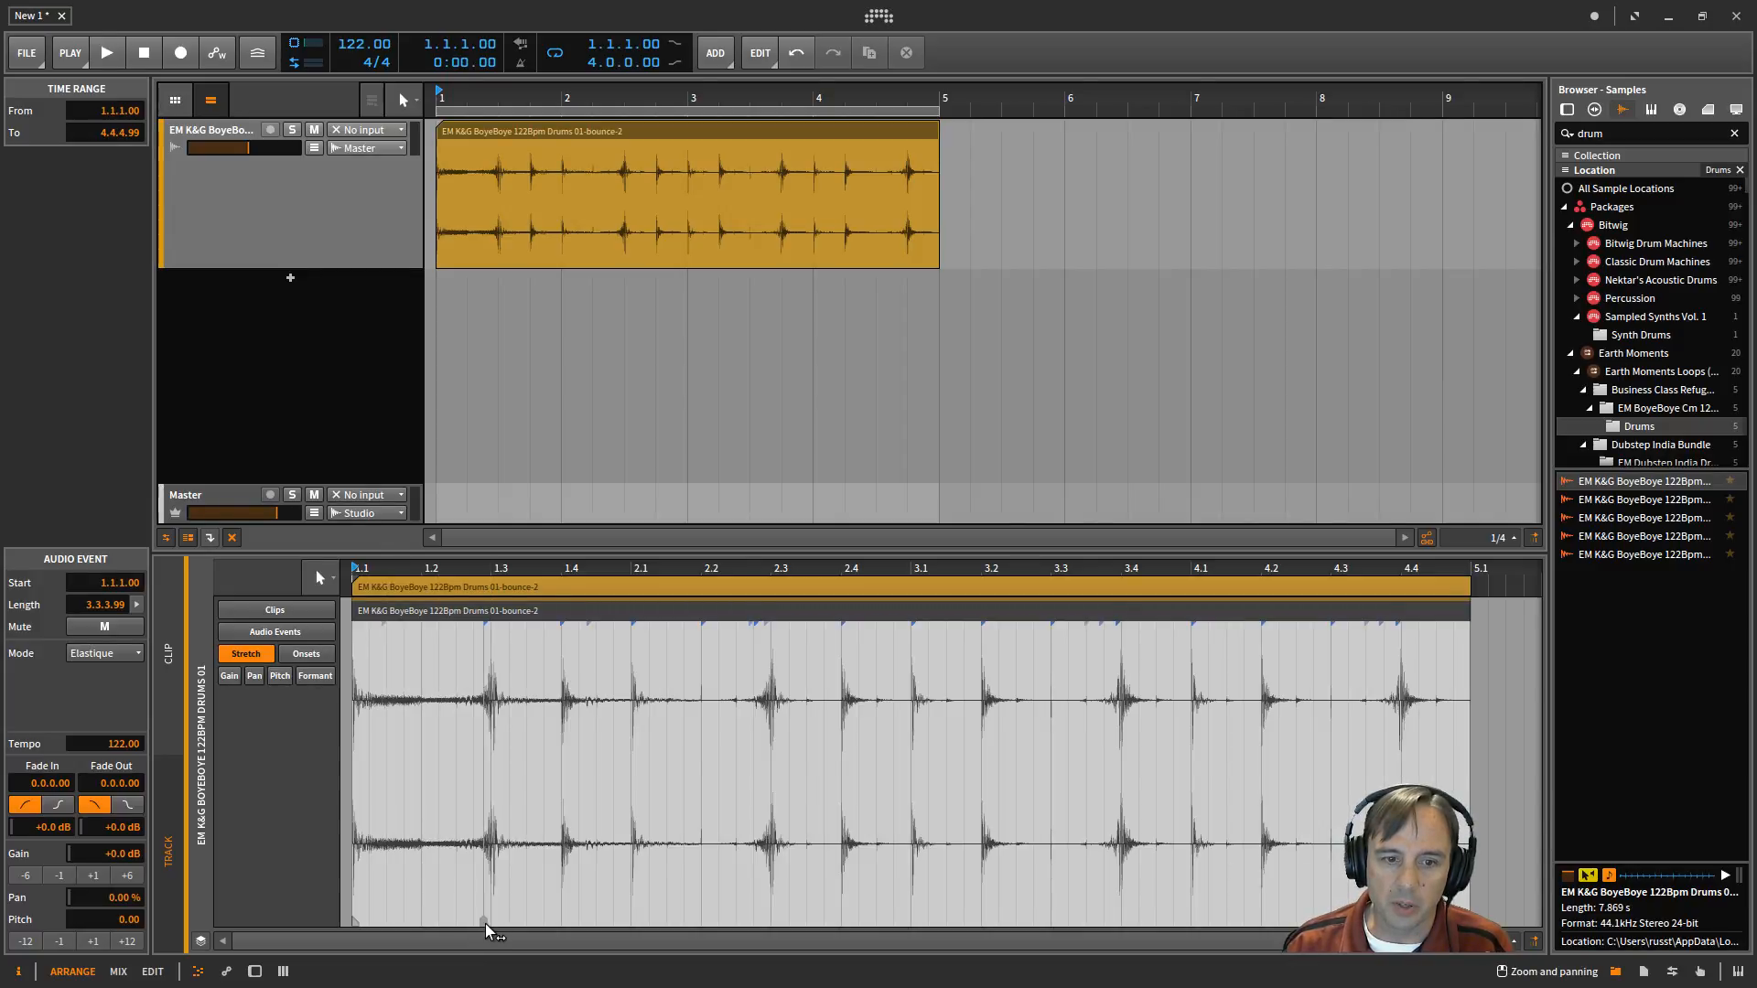
- Add beat markers at 1.4 and 2.1 in the bounced loop and move the 1.4 marker back to 1.3
drag(485, 922, 558, 921)
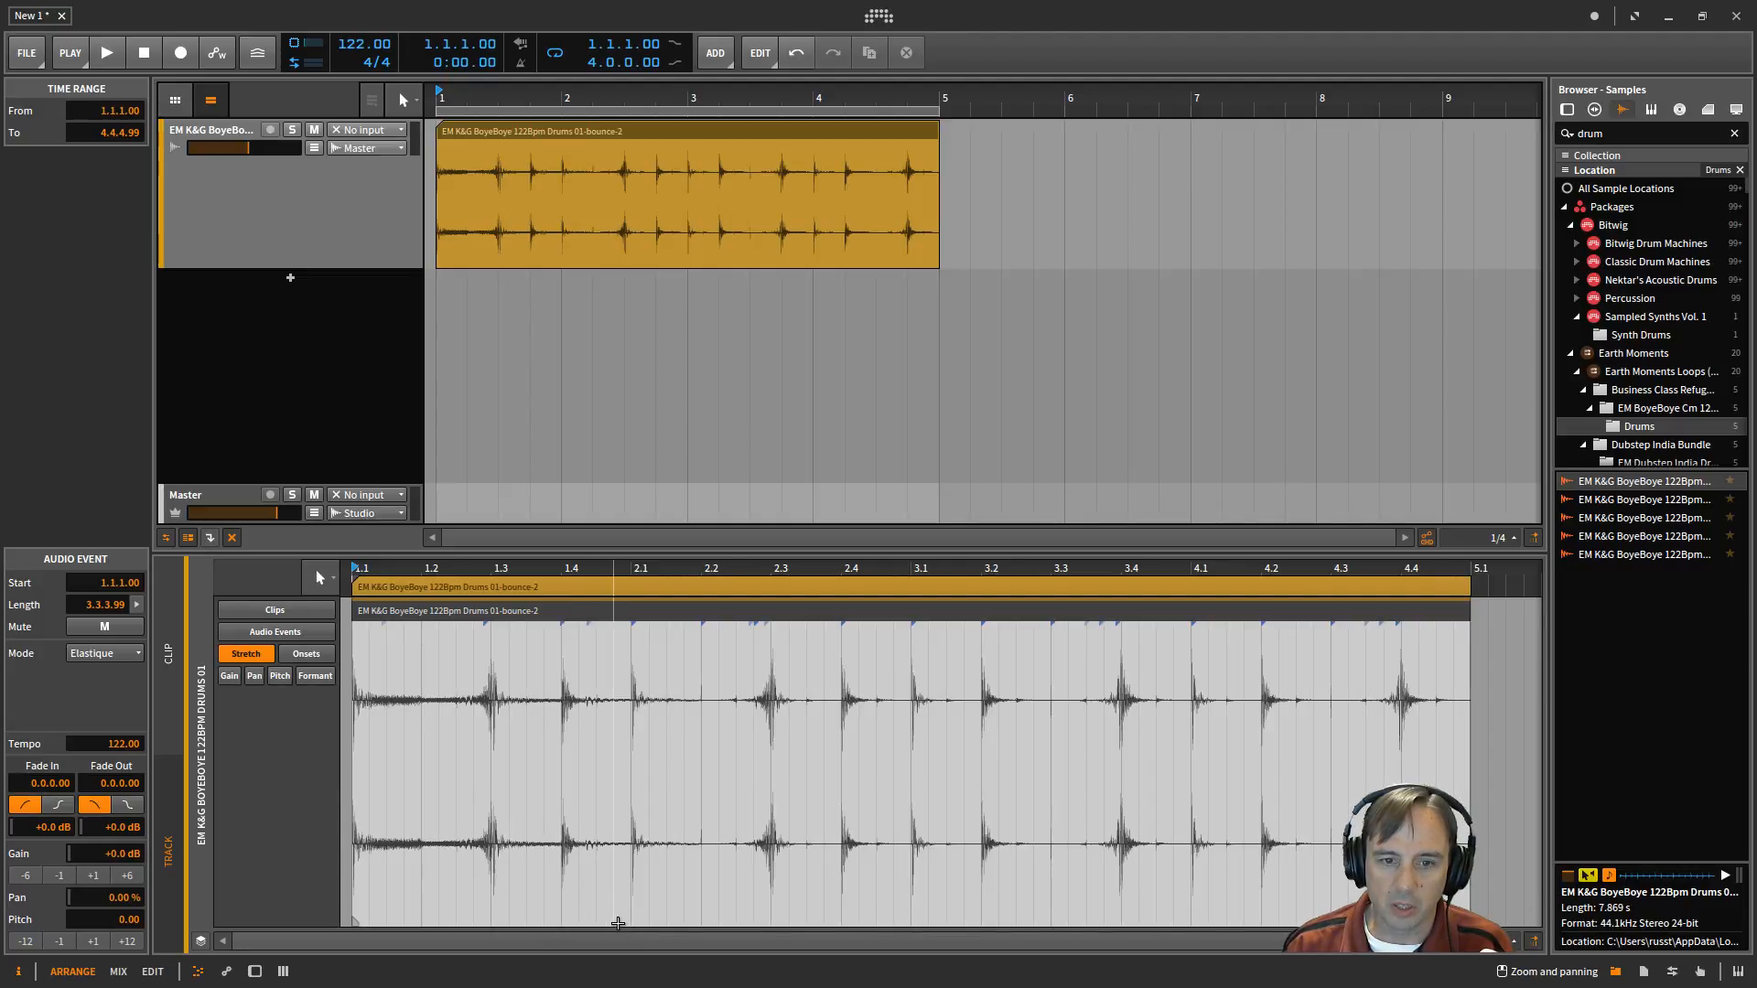
click(629, 920)
click(564, 923)
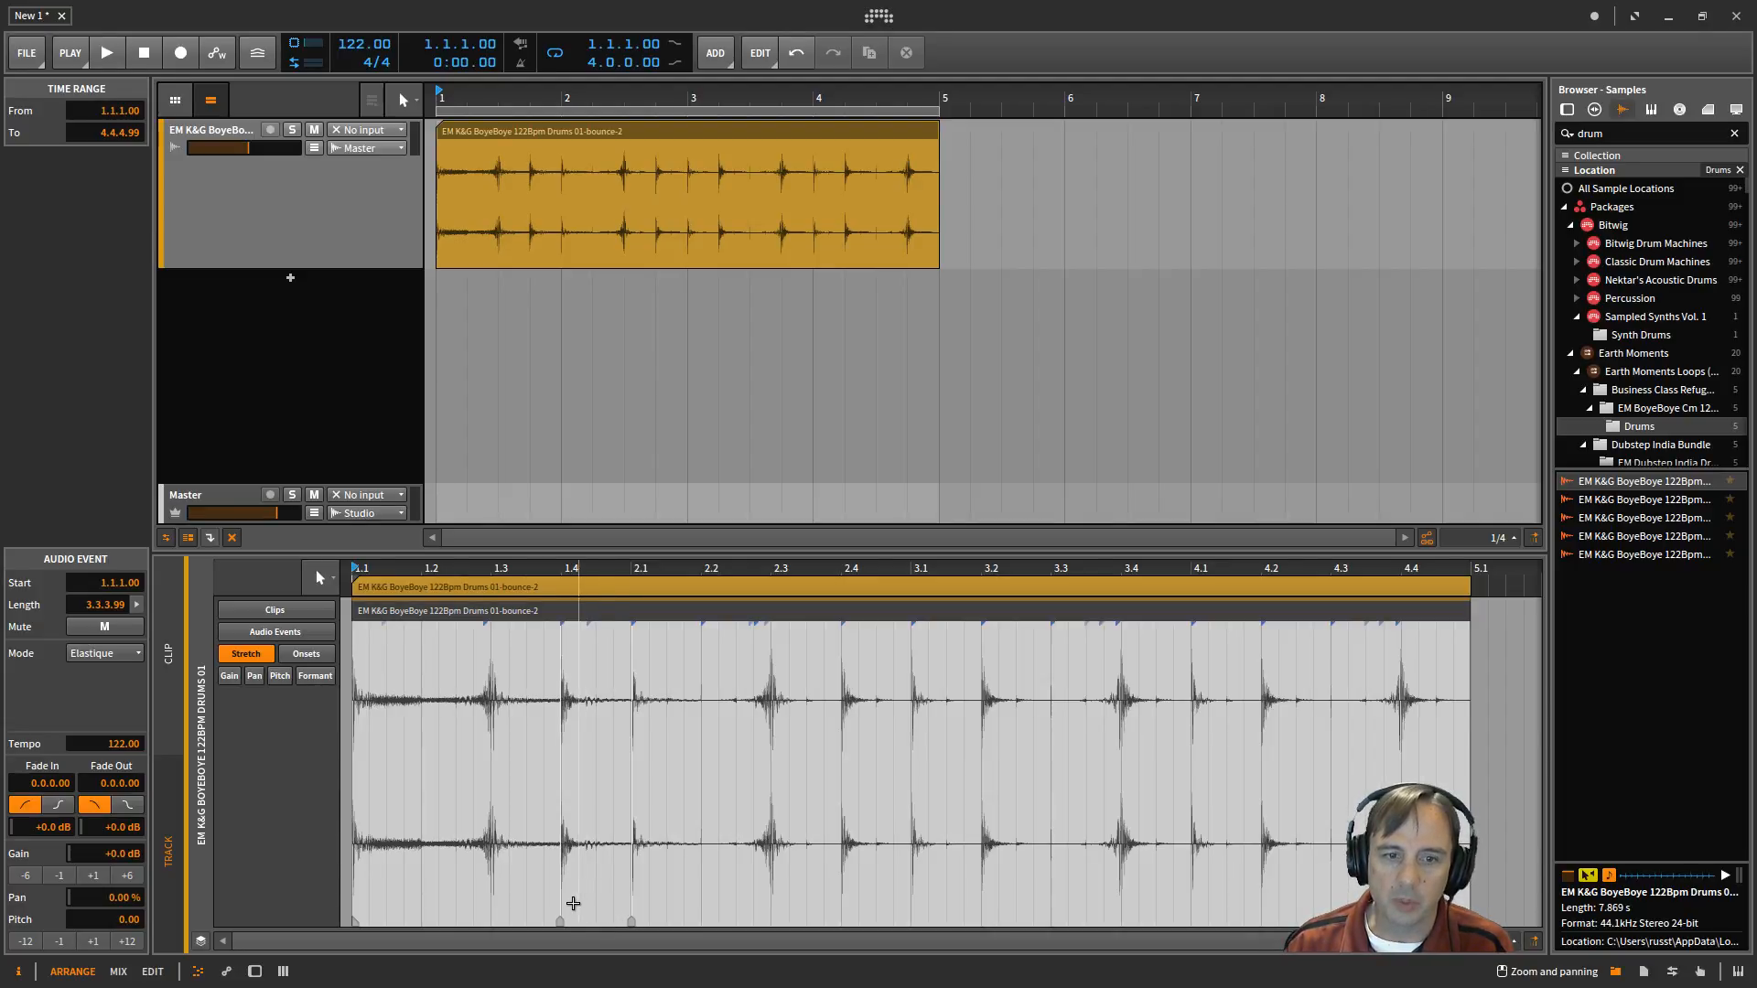
drag(558, 920, 490, 921)
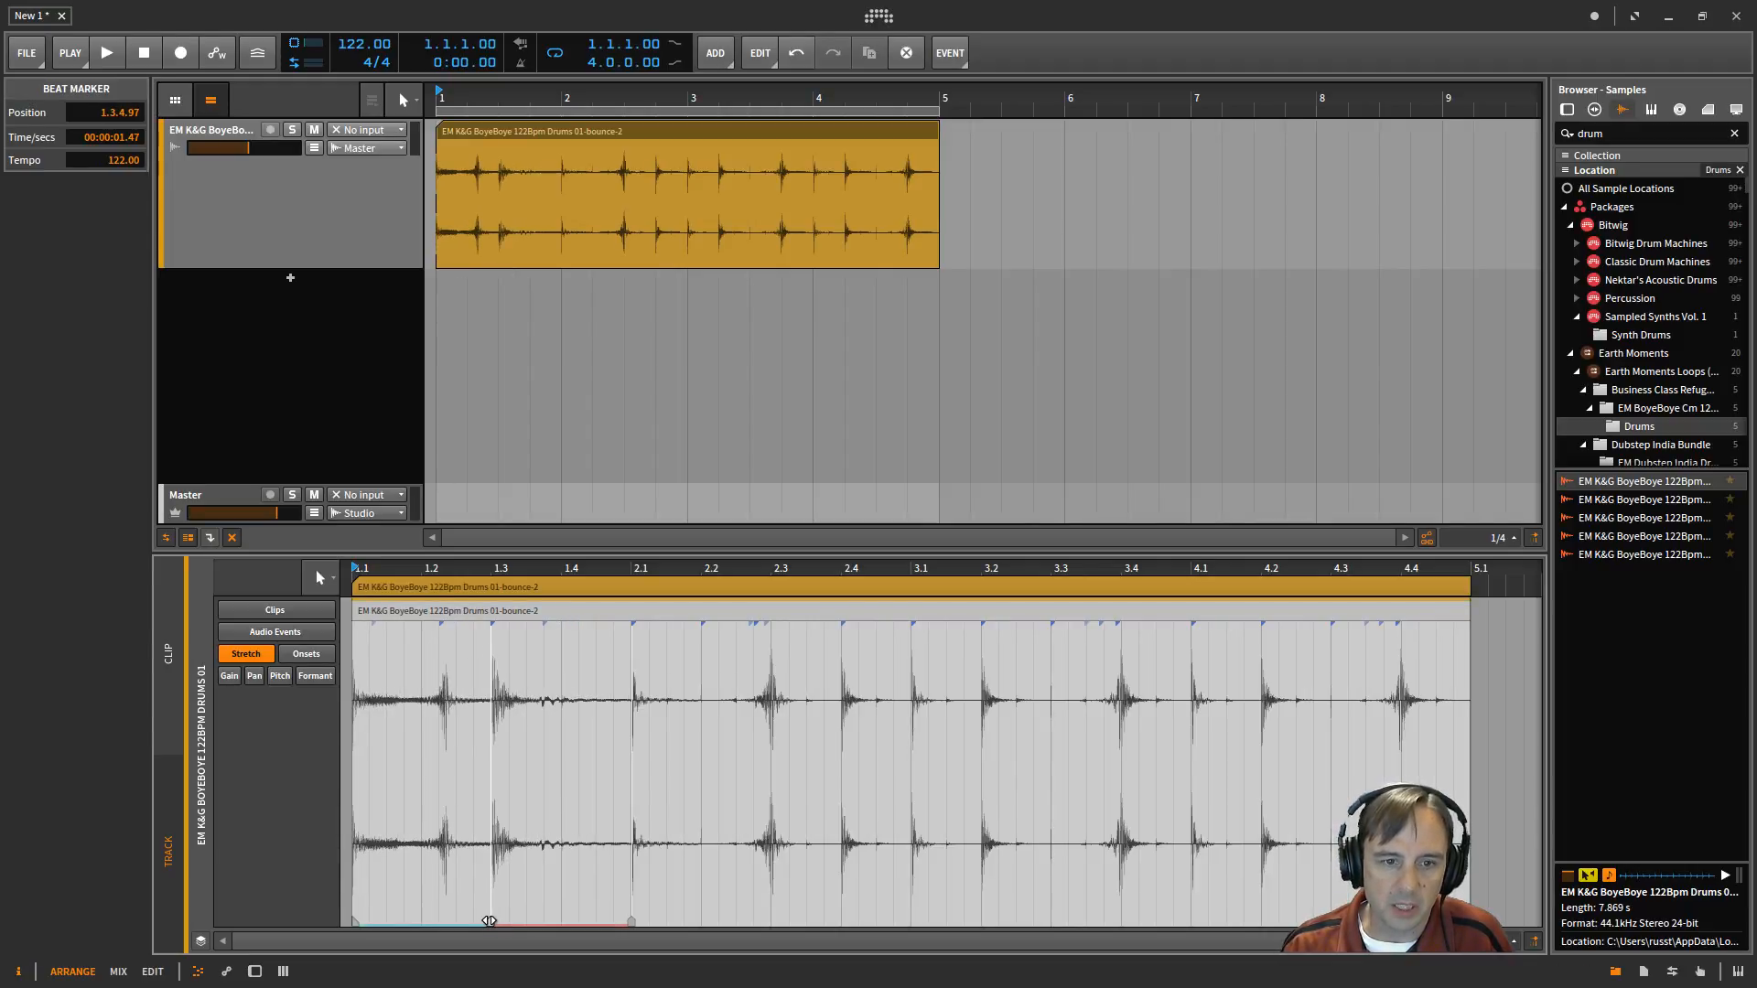
click(439, 922)
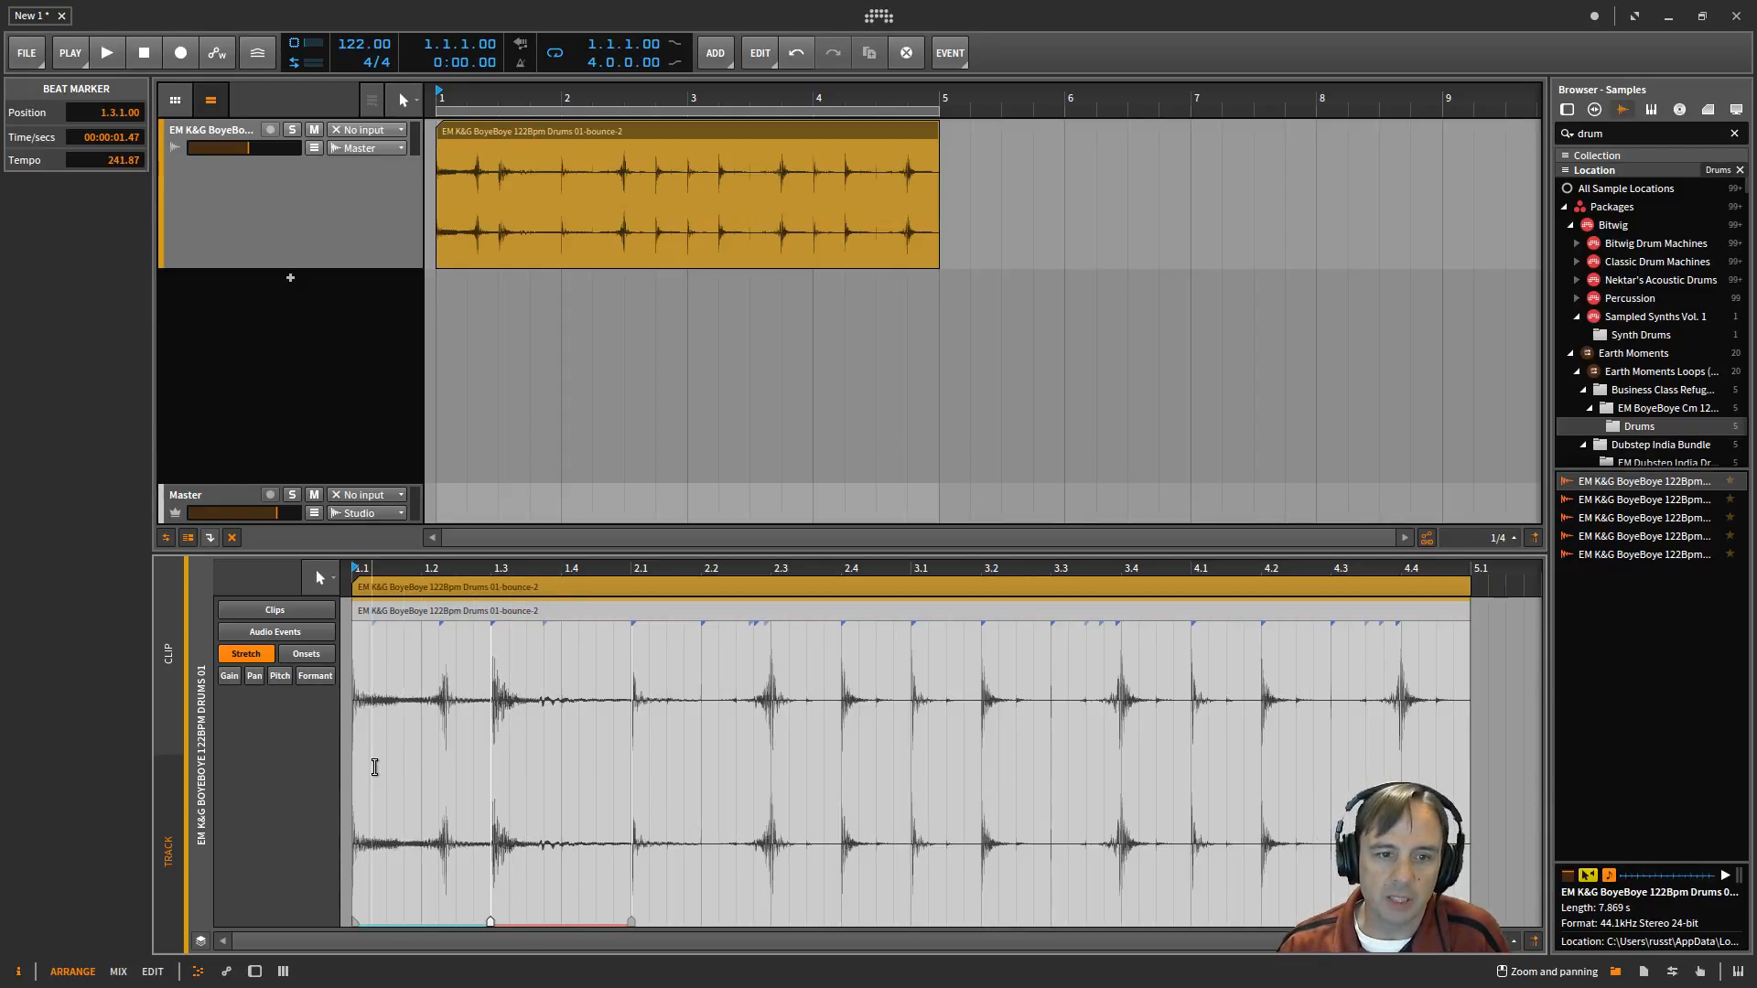
- Play the bounced drum loop to hear the effect of the moved beat marker
key(space)
key(space)
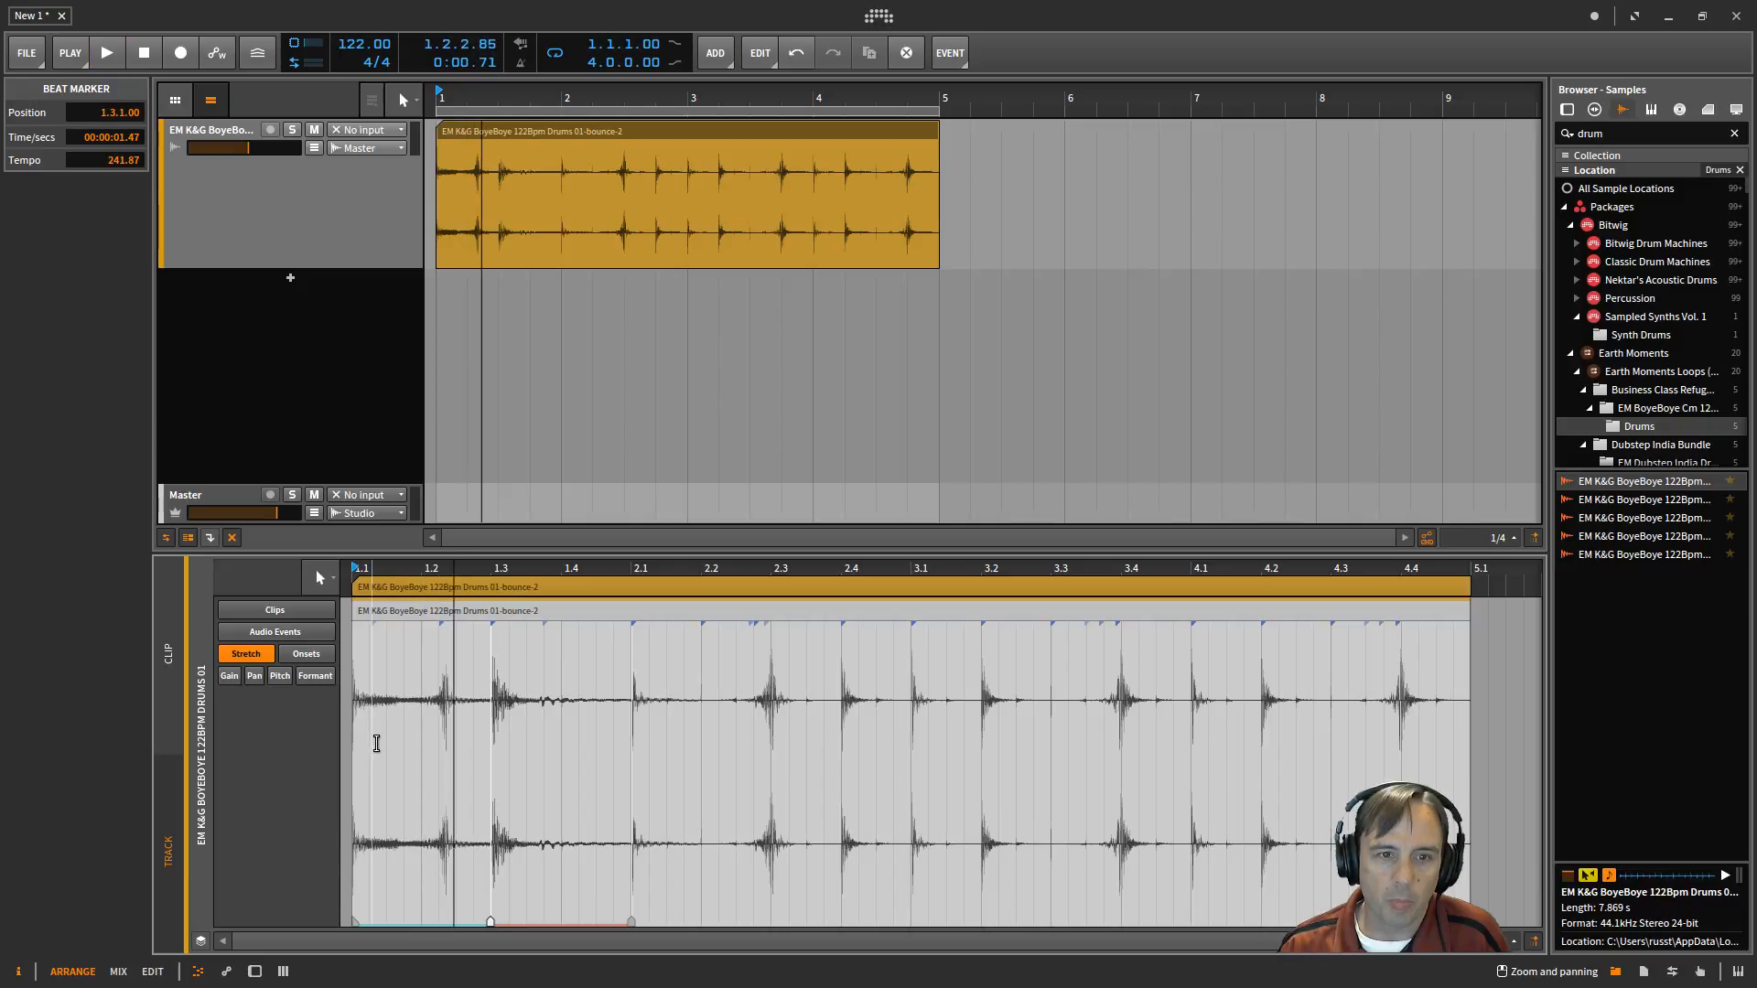
click(118, 55)
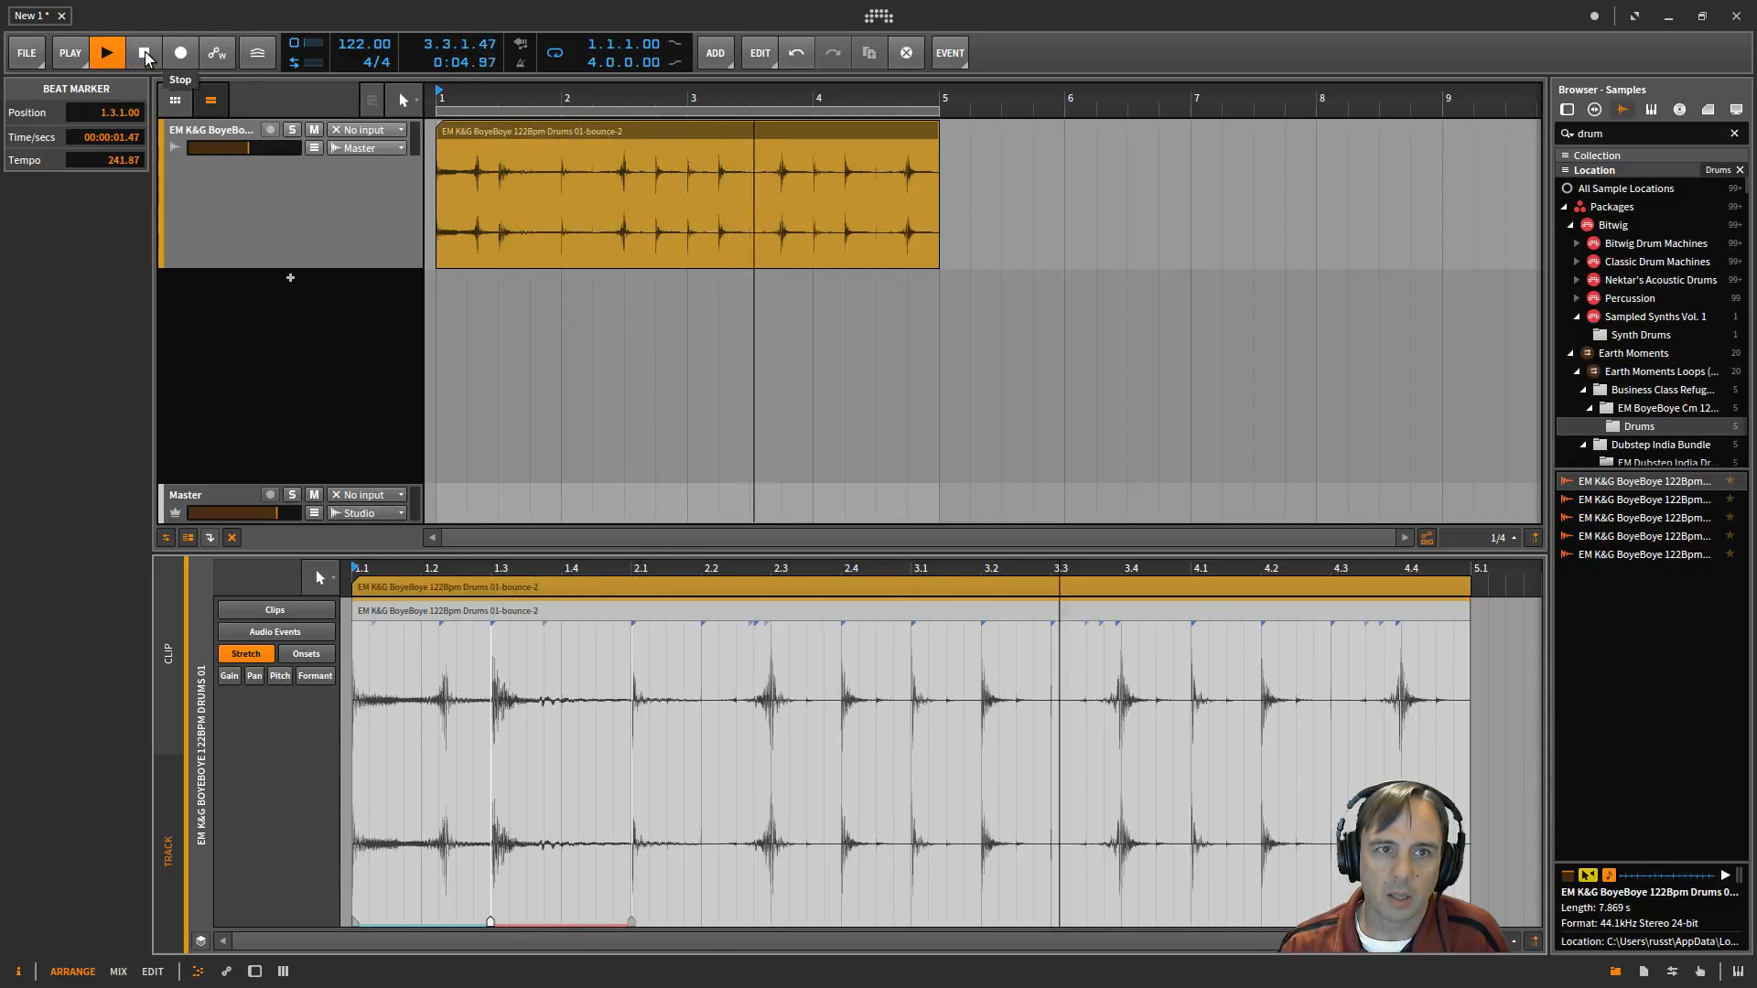
- Replay the bounced drum loop from the start to hear the stretched section, and stop playback
click(145, 54)
key(space)
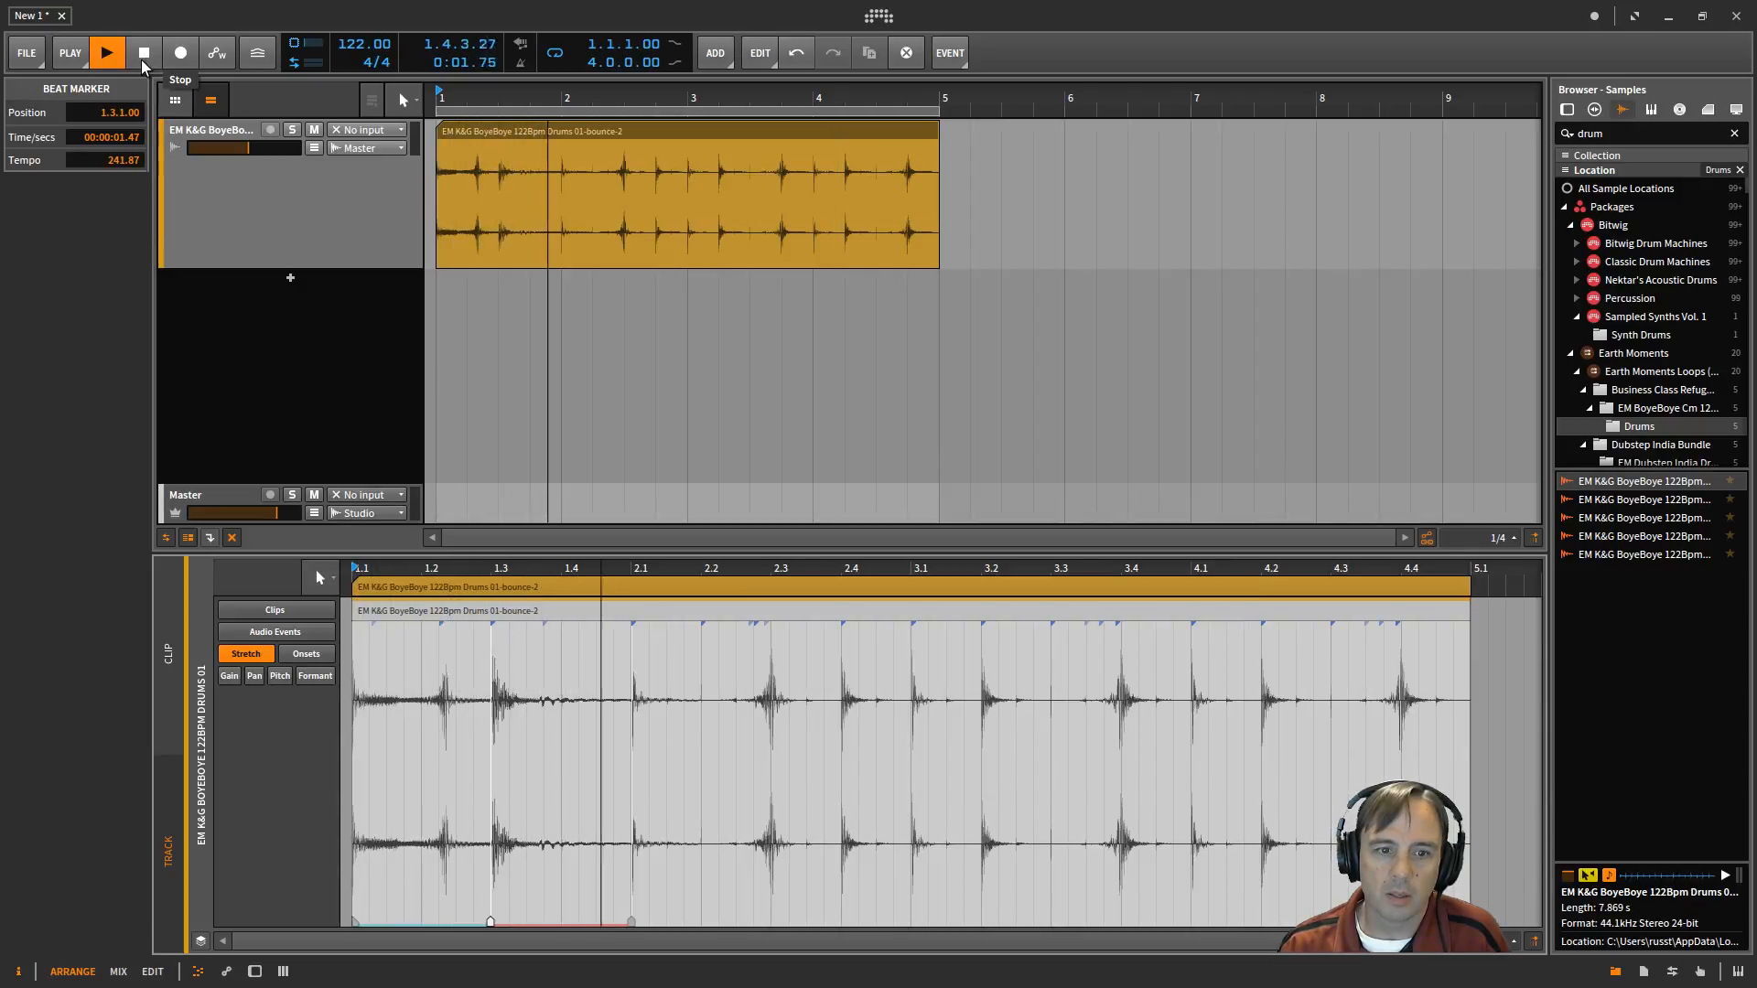
click(141, 58)
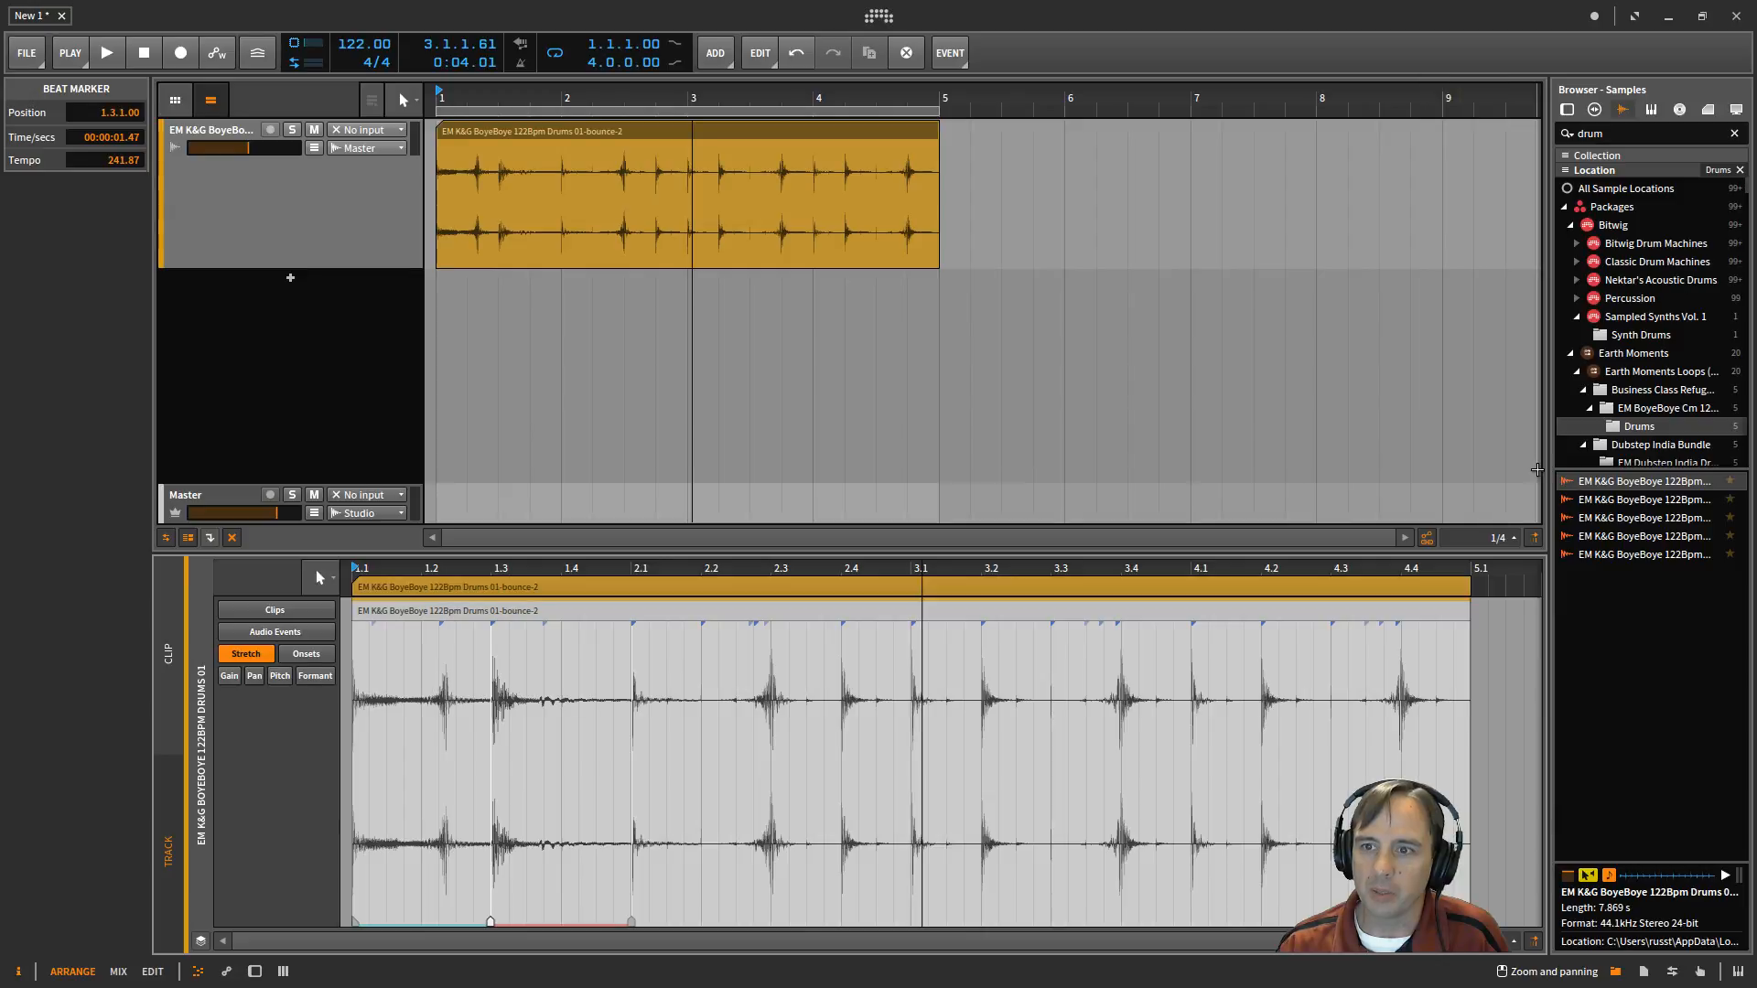
- Audition EM K&G BoyeBoye 122Bpm Drums 02.wav and the first drum loop in the sample browser, comparing them with arranger playback
click(1631, 501)
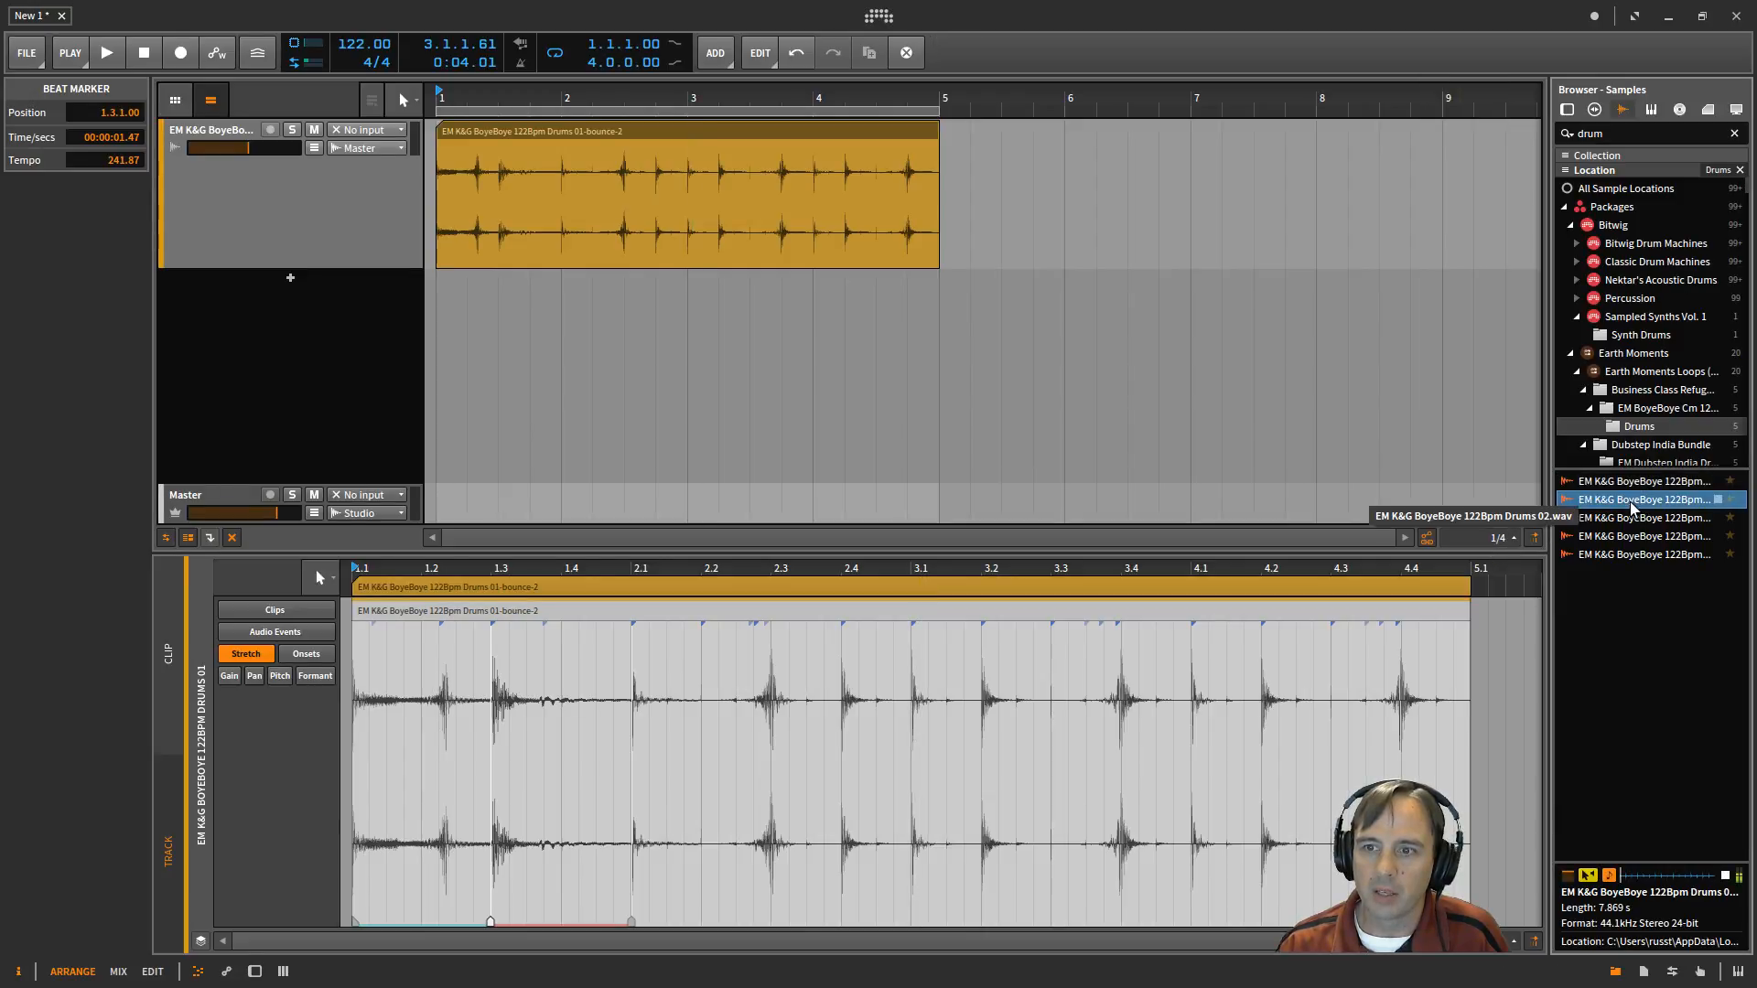
key(space)
click(1633, 485)
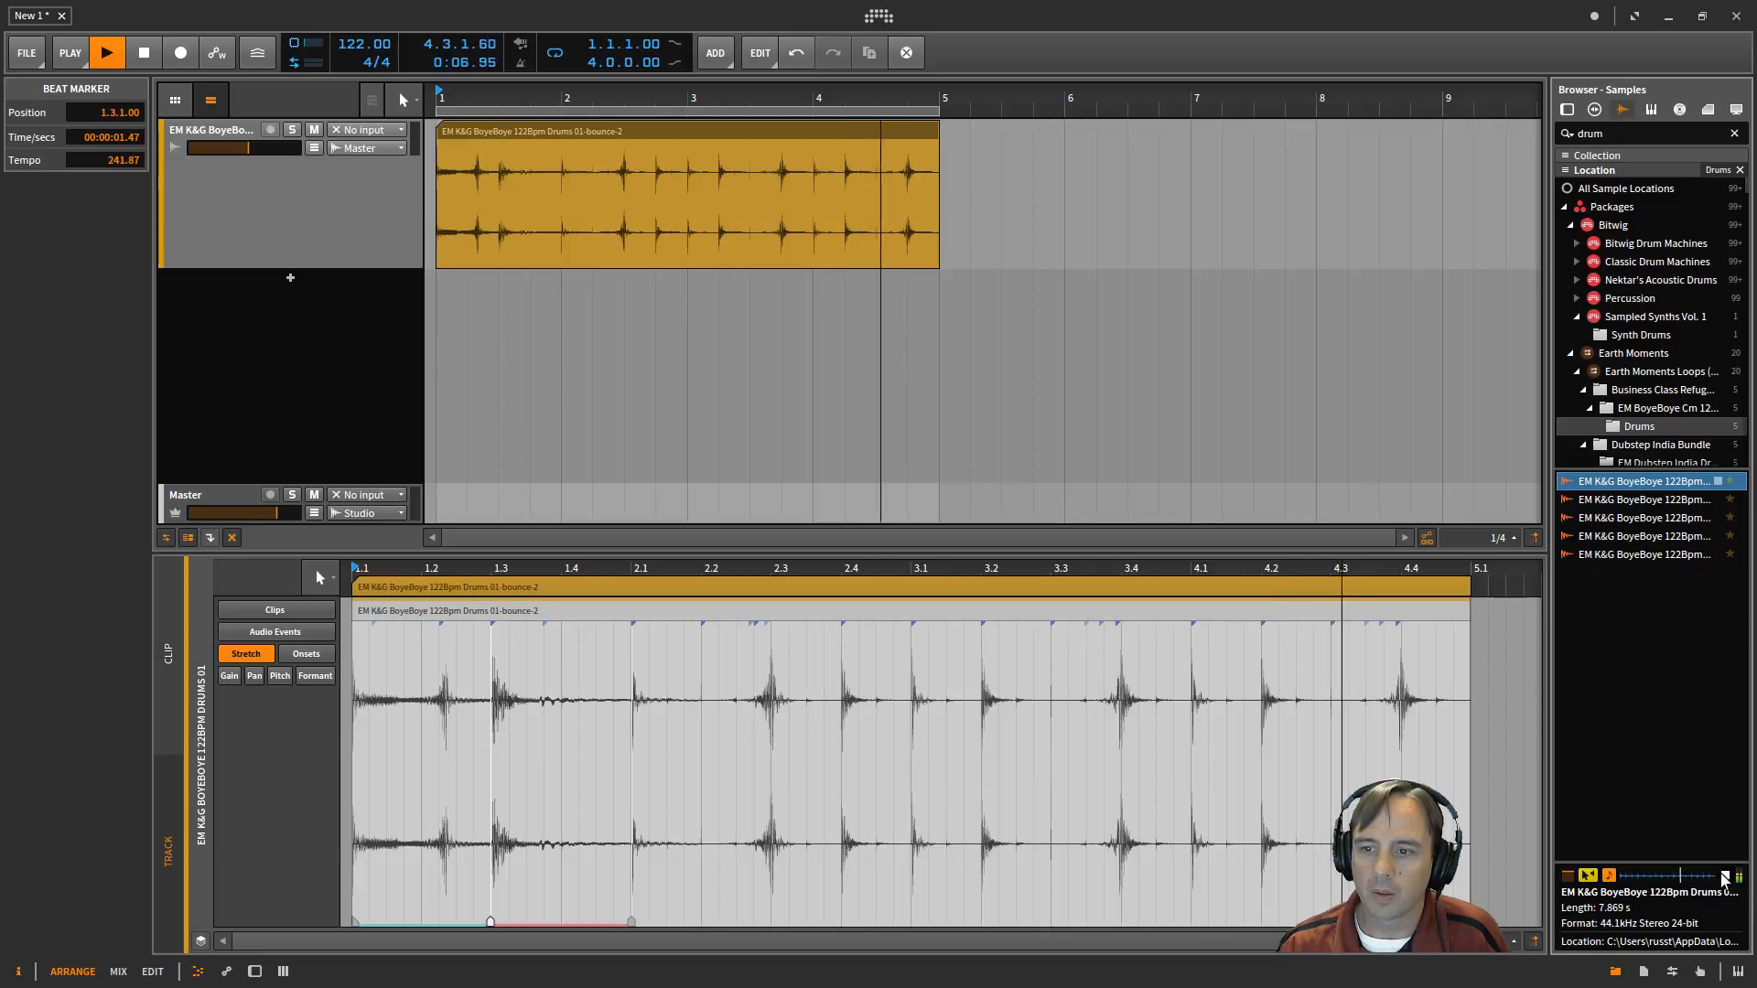
key(space)
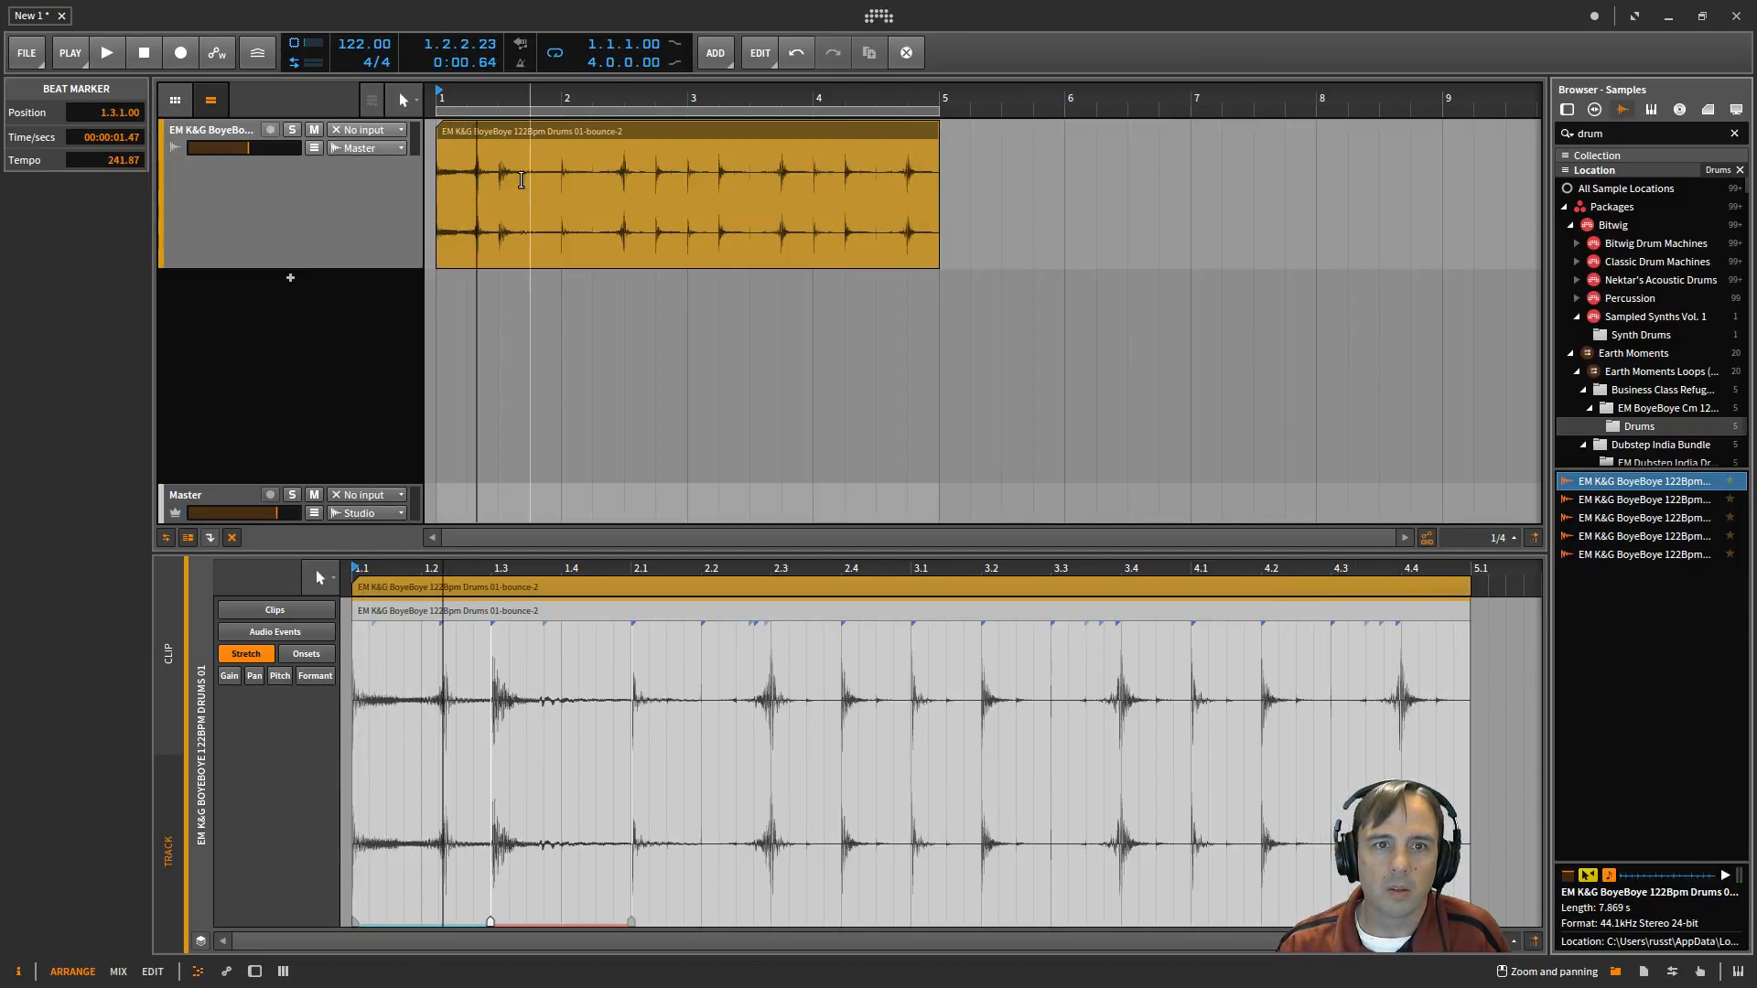
- View the drum track's device chain, and return the playhead to the start with the bounced clip reopened in the stretch view
click(535, 134)
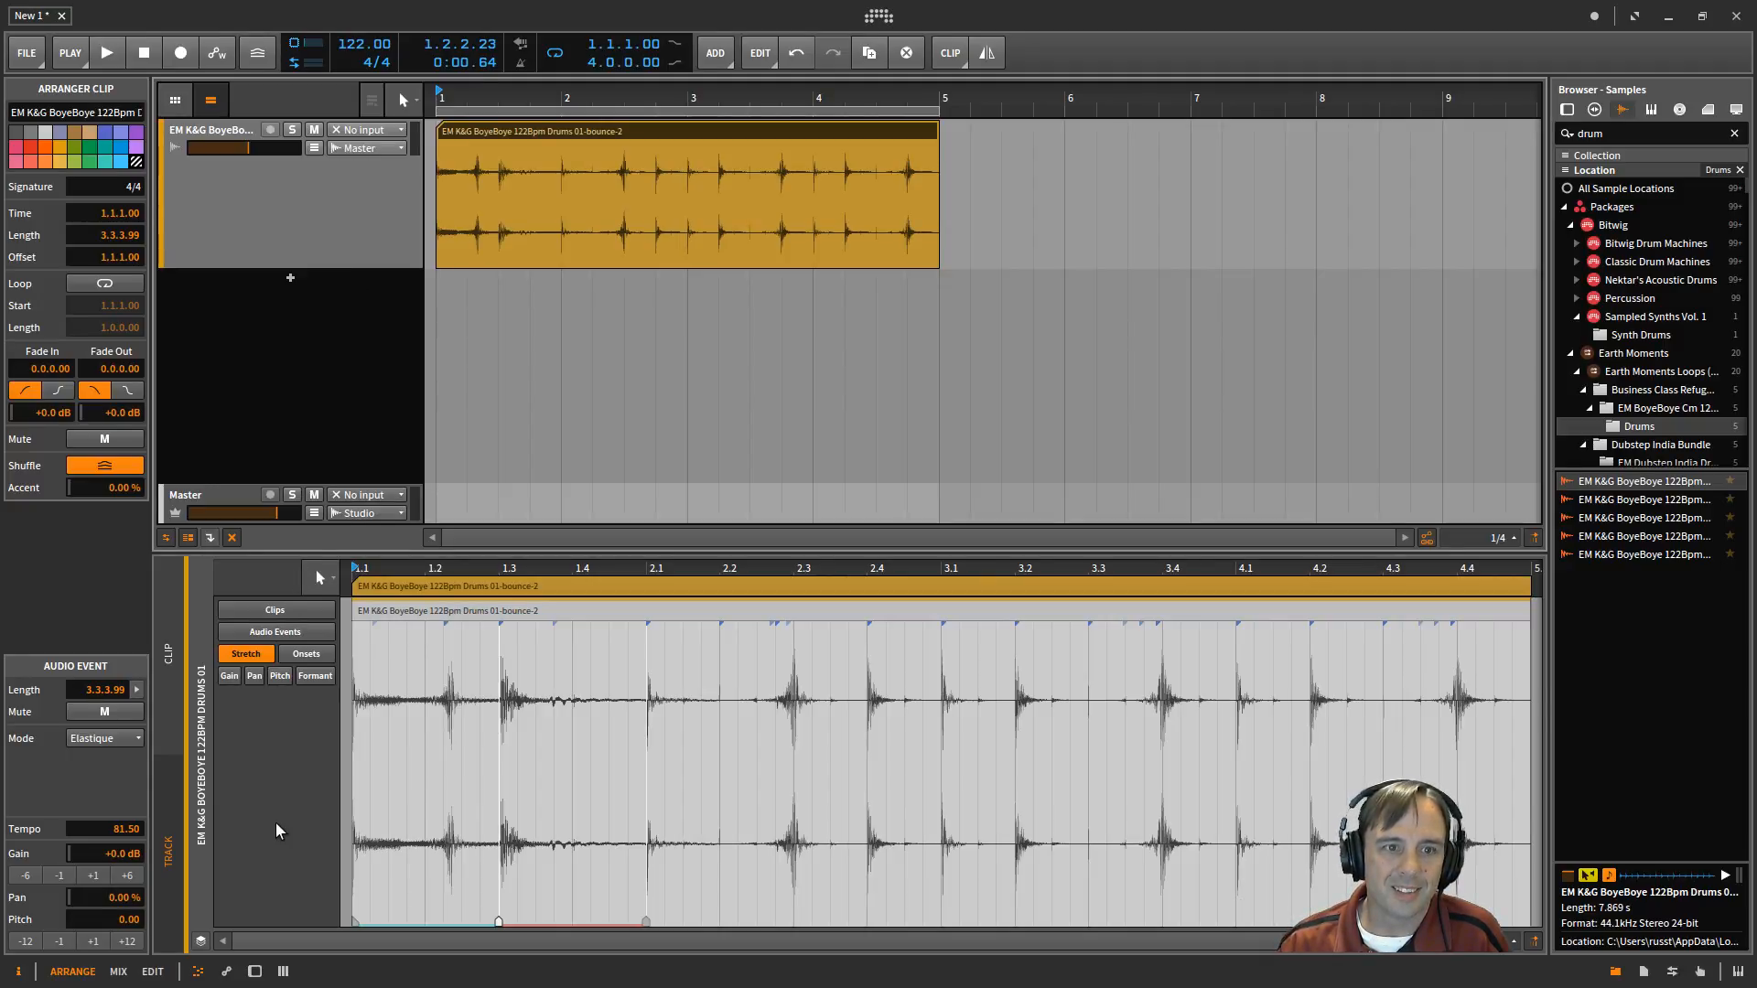
click(255, 973)
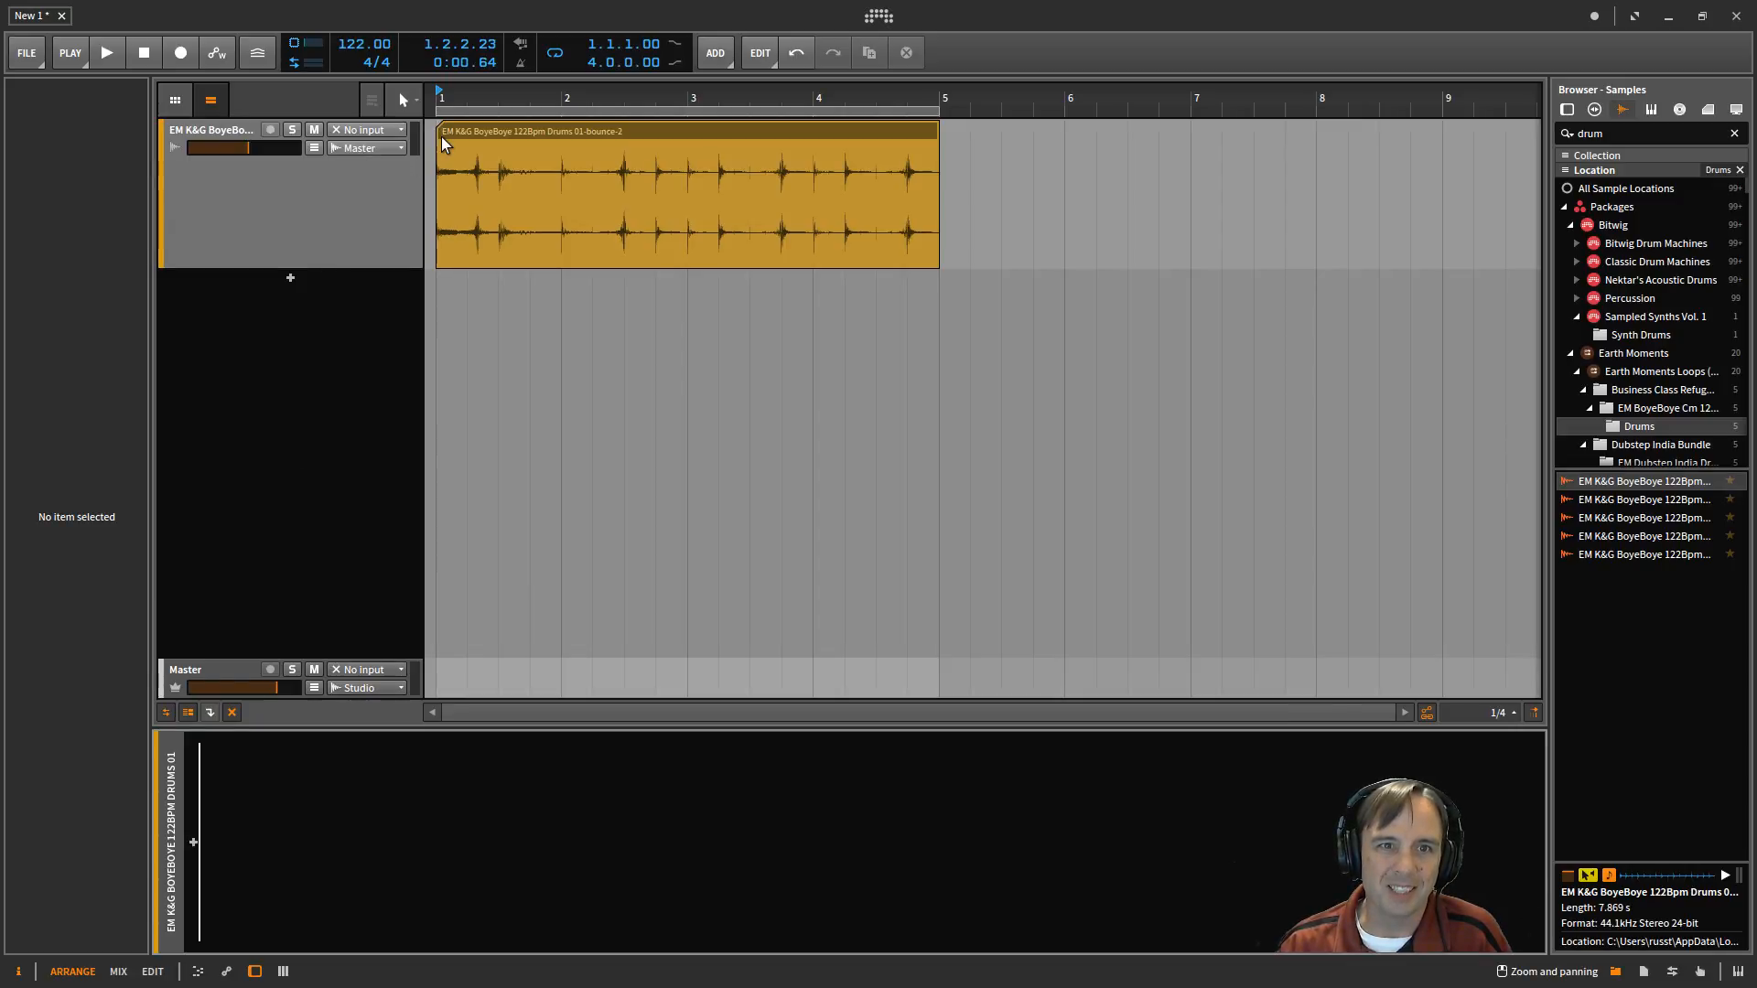
click(156, 54)
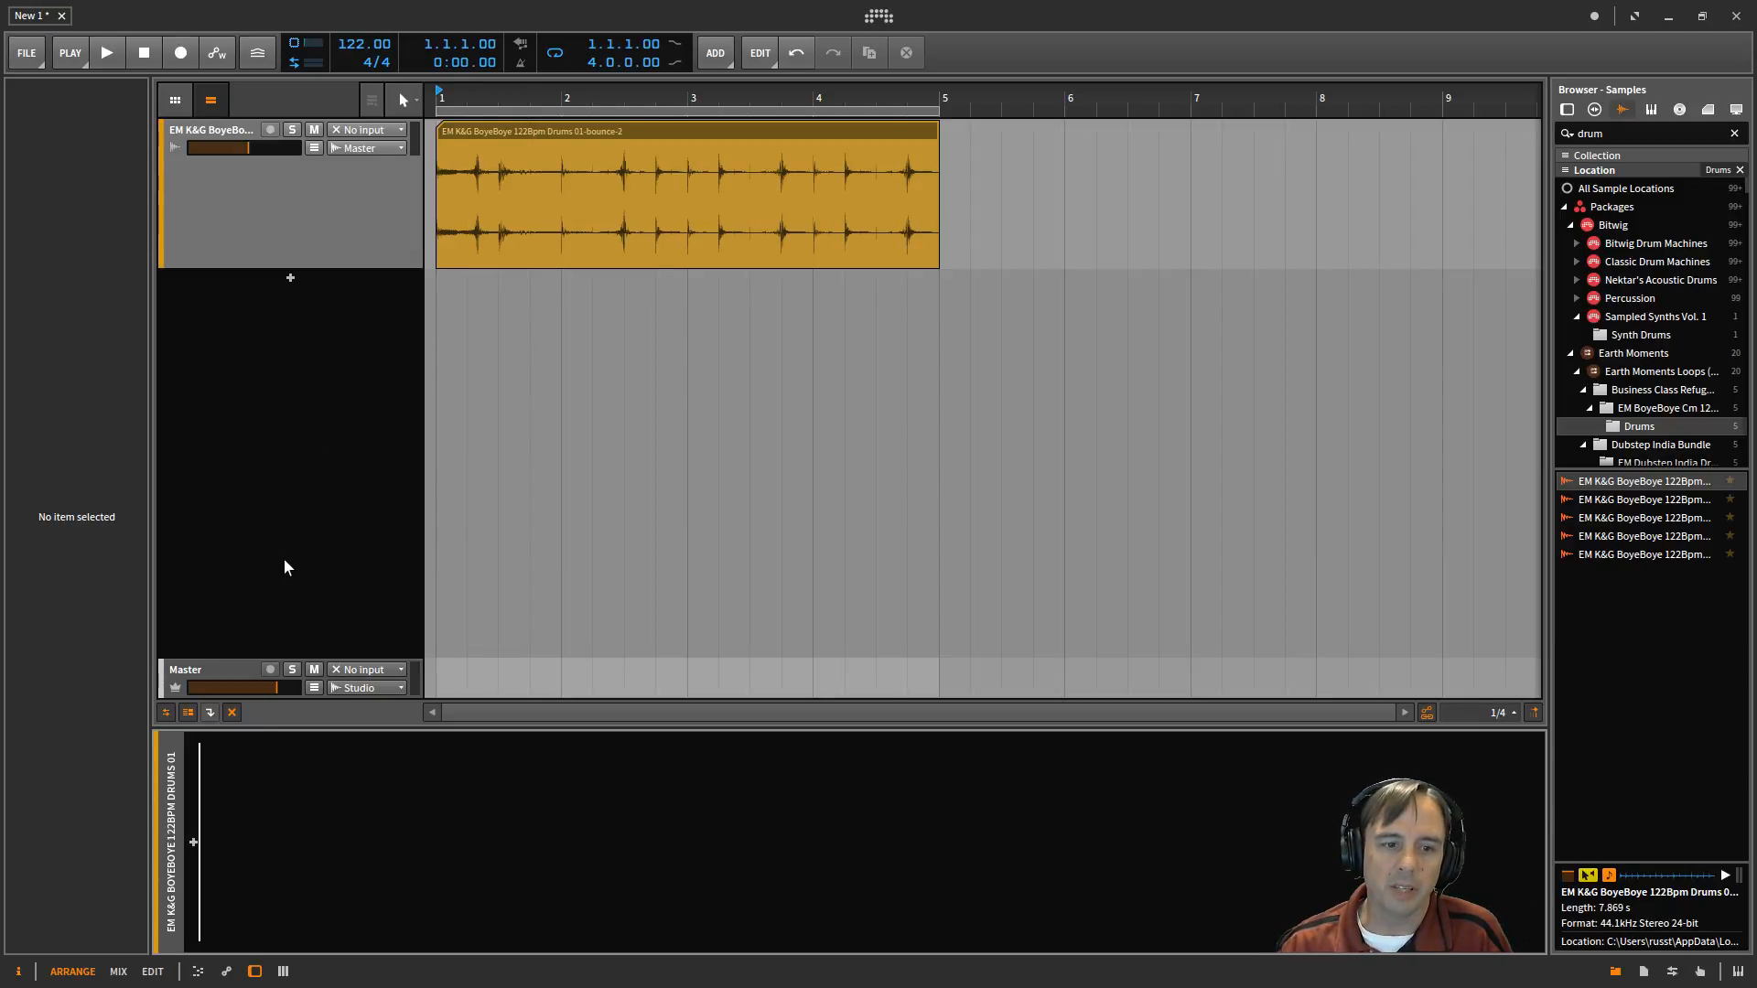
double_click(535, 134)
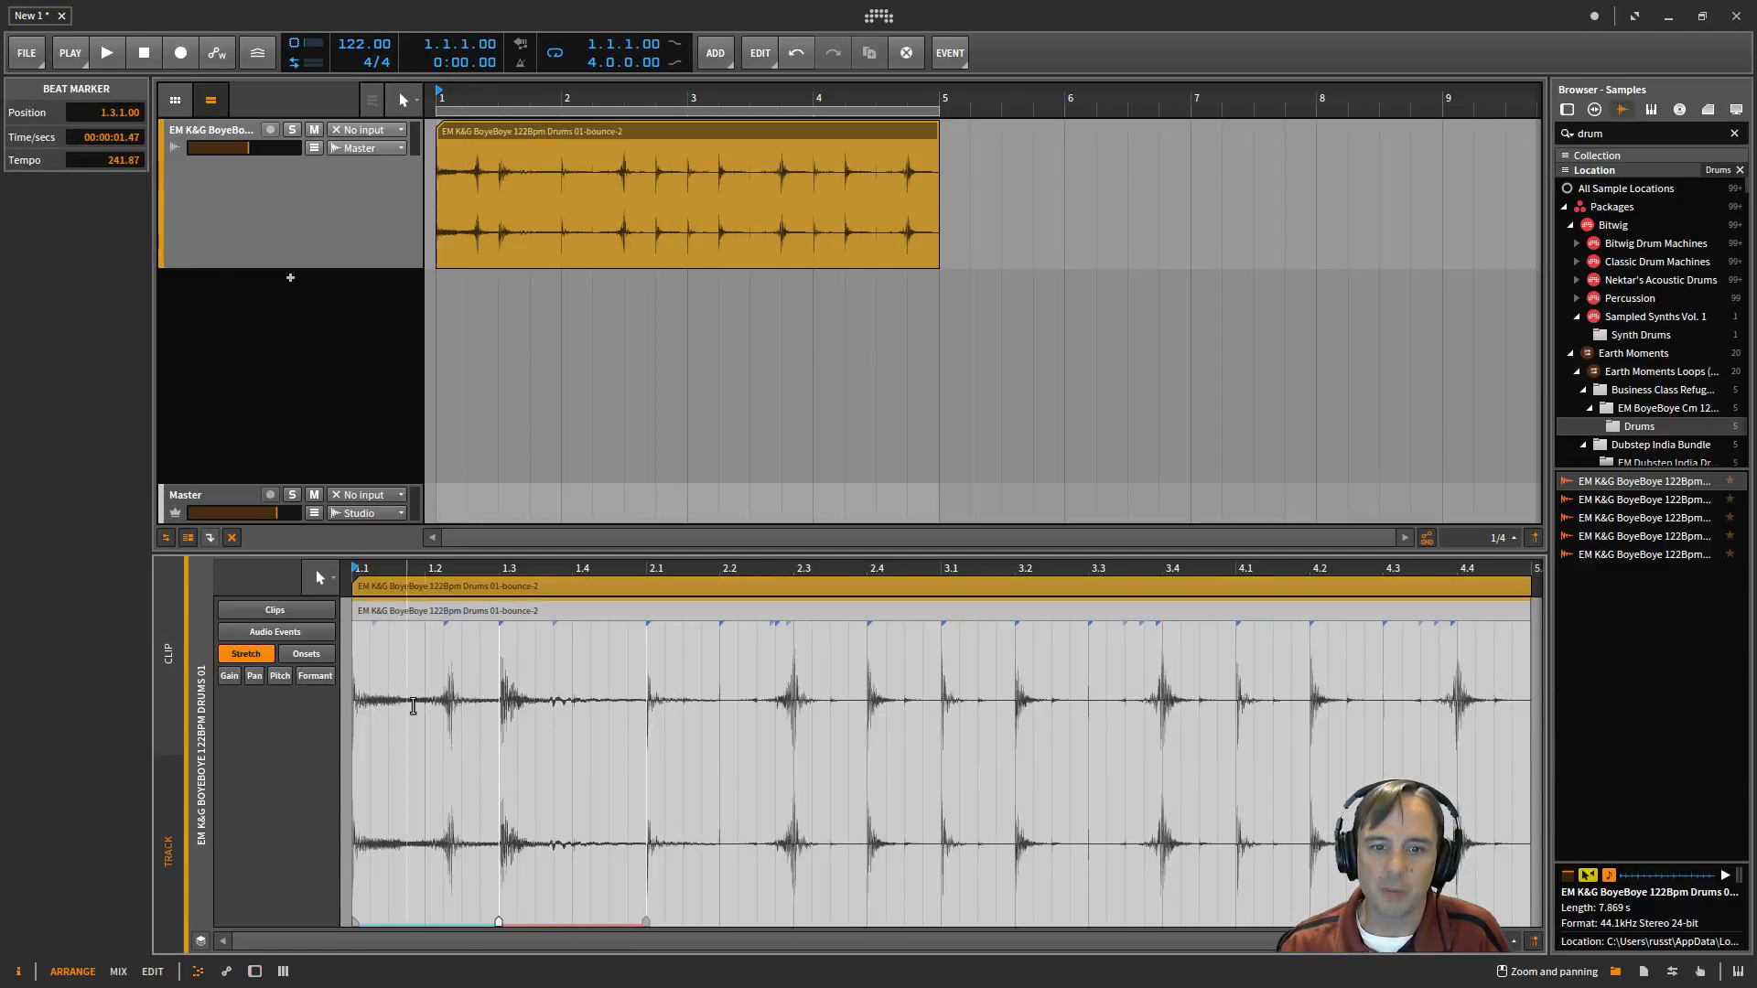